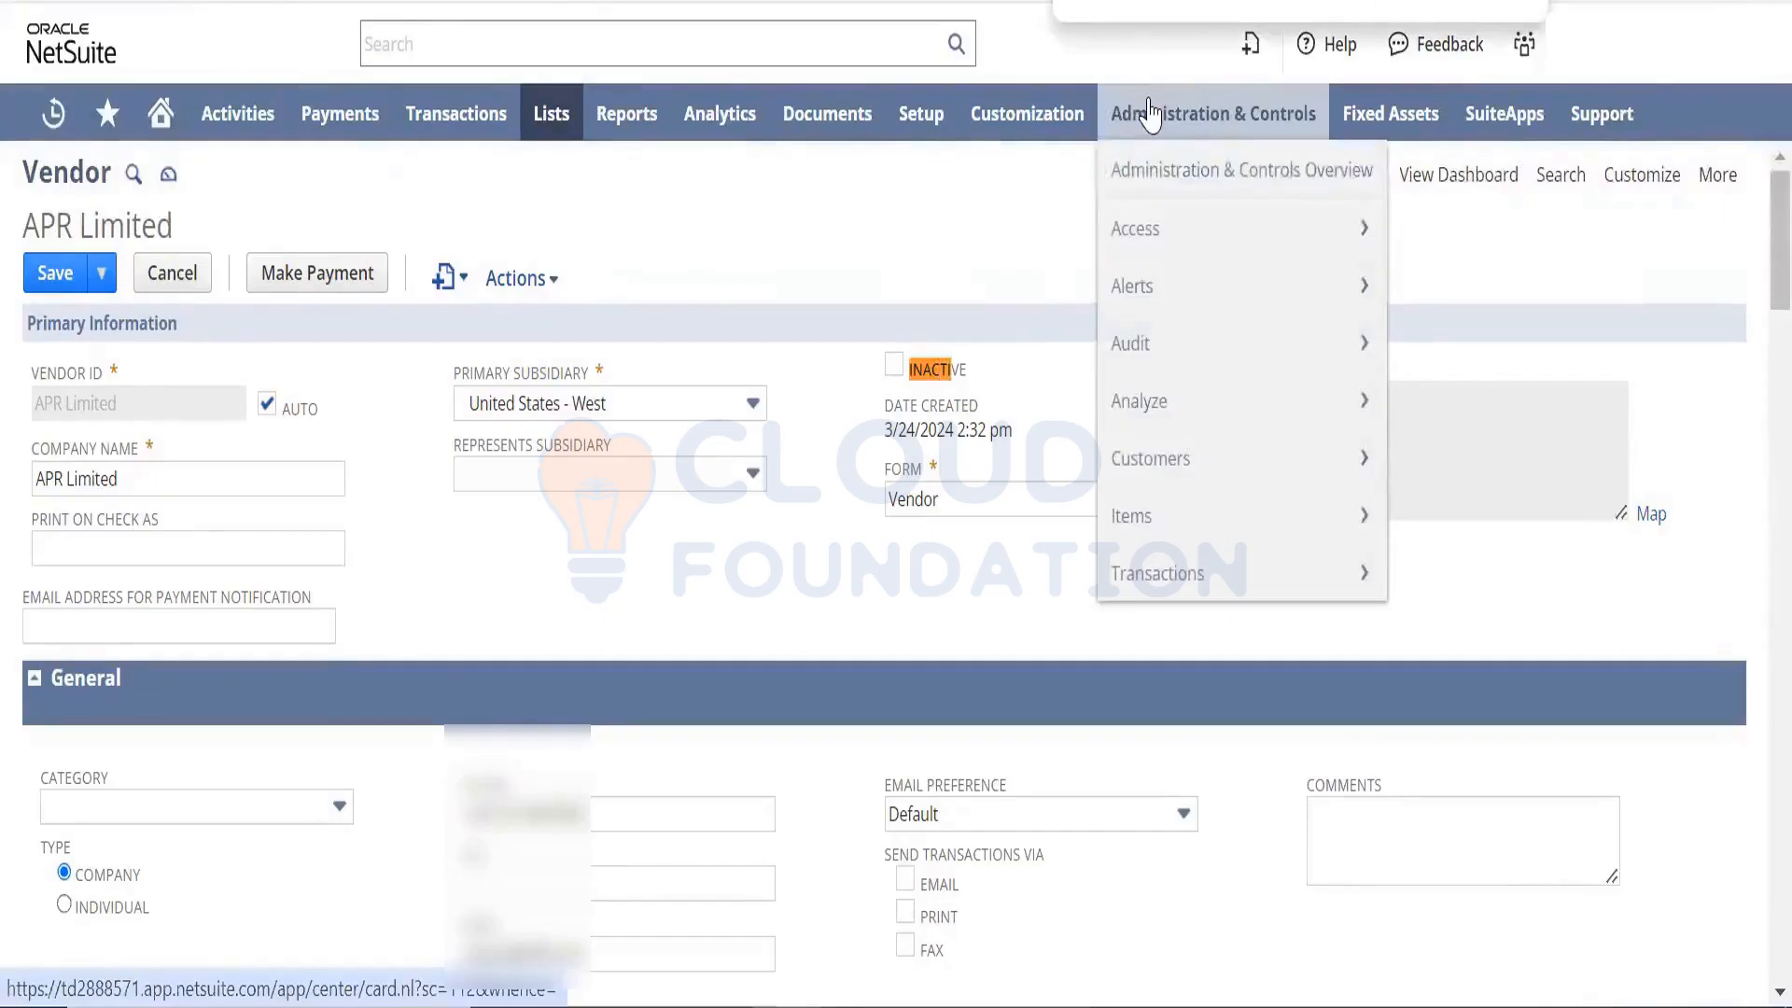
# Save the APR Limited vendor as inactive and locate it in the vendor list.
pyautogui.click(894, 366)
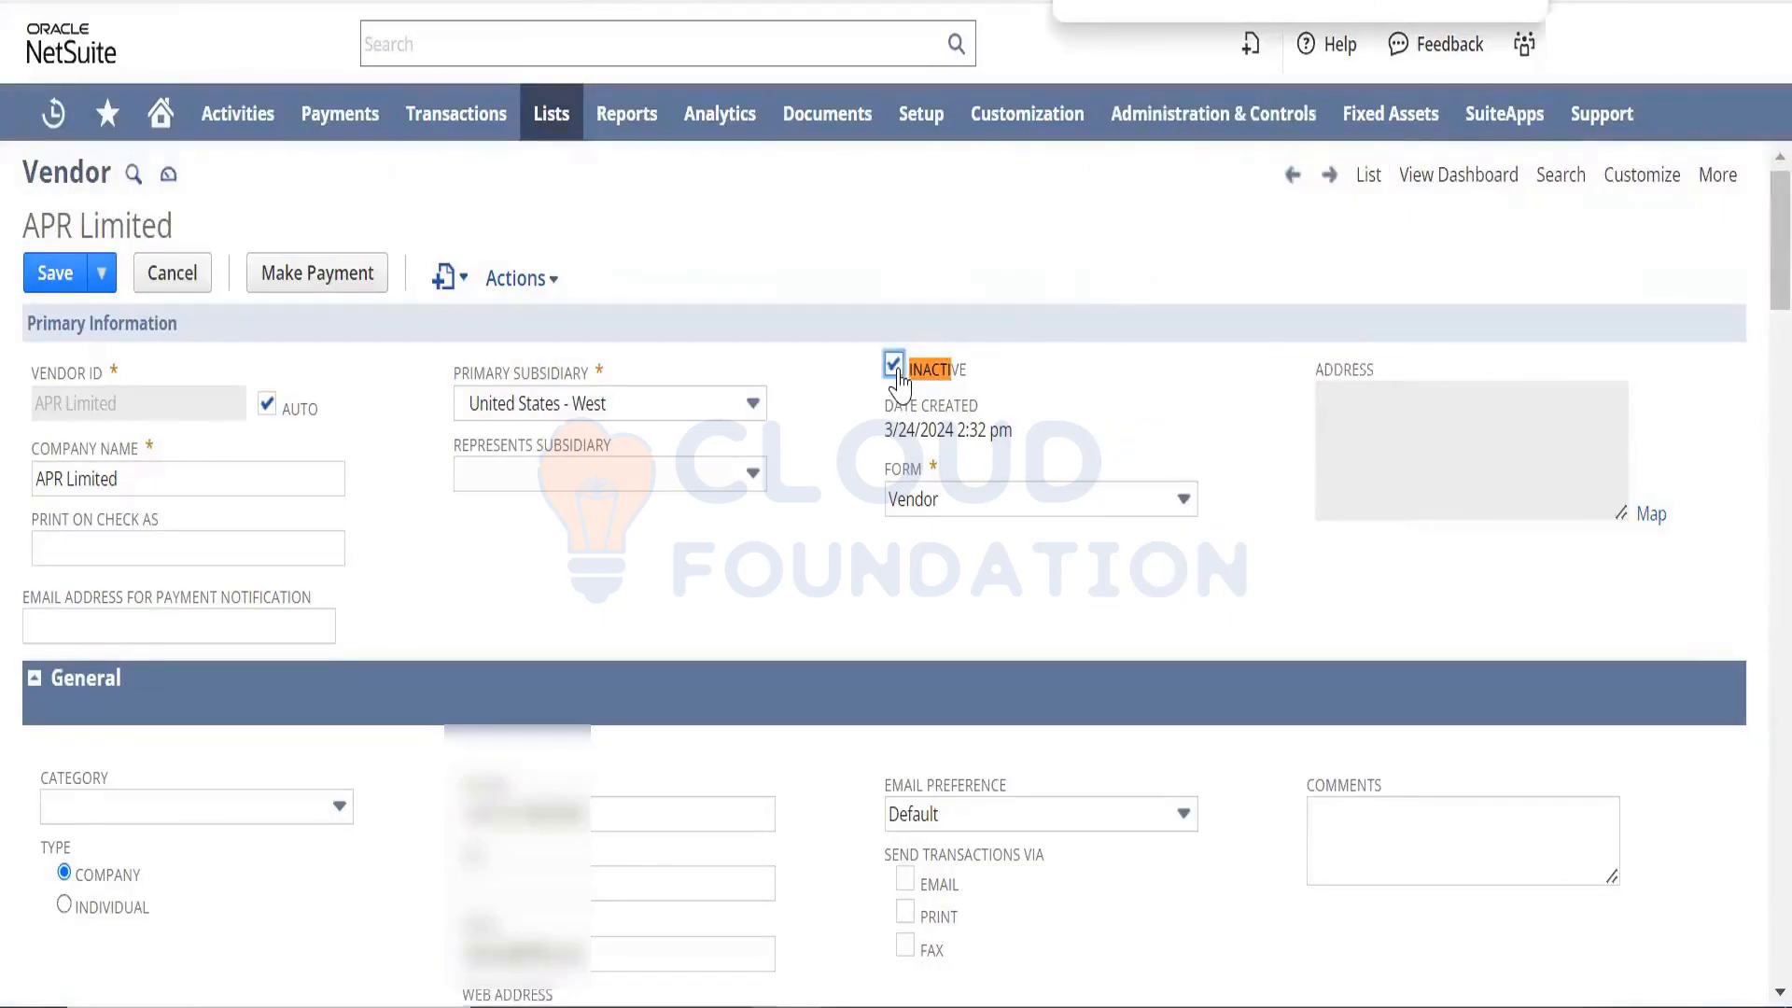
pyautogui.click(42, 291)
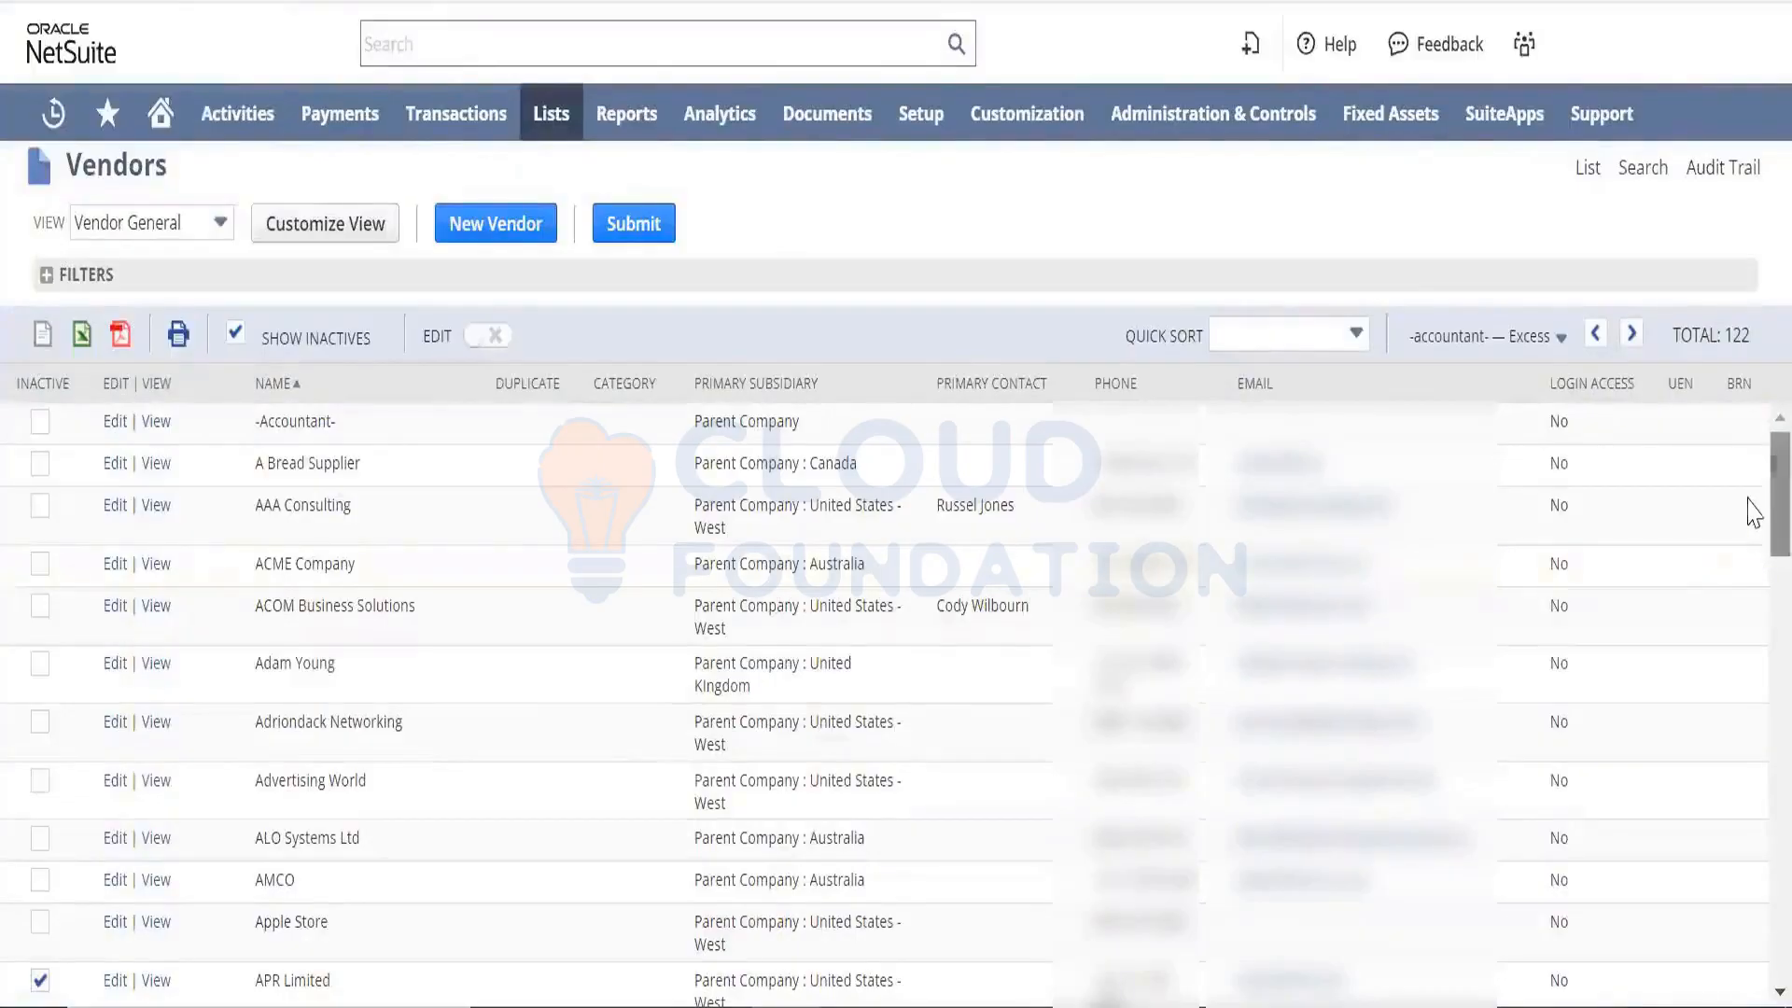
pyautogui.scroll(-4, 1751, 579)
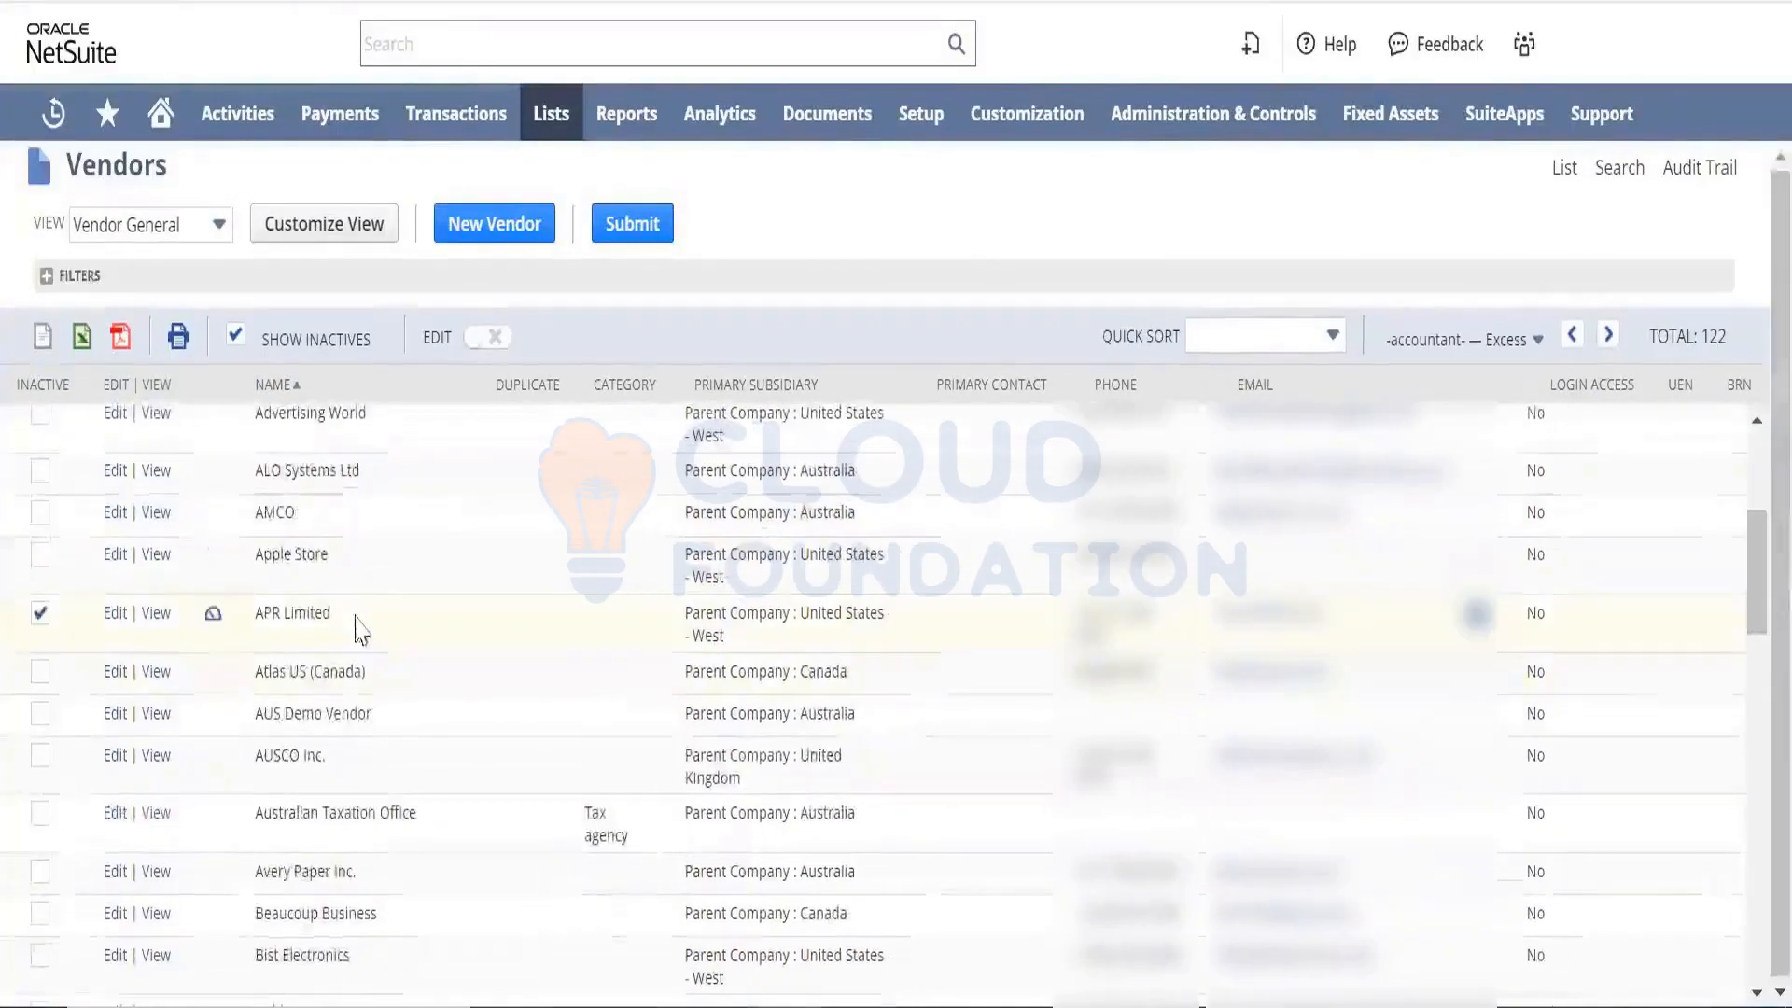
pyautogui.moveTo(331, 616); pyautogui.dragTo(245, 603)
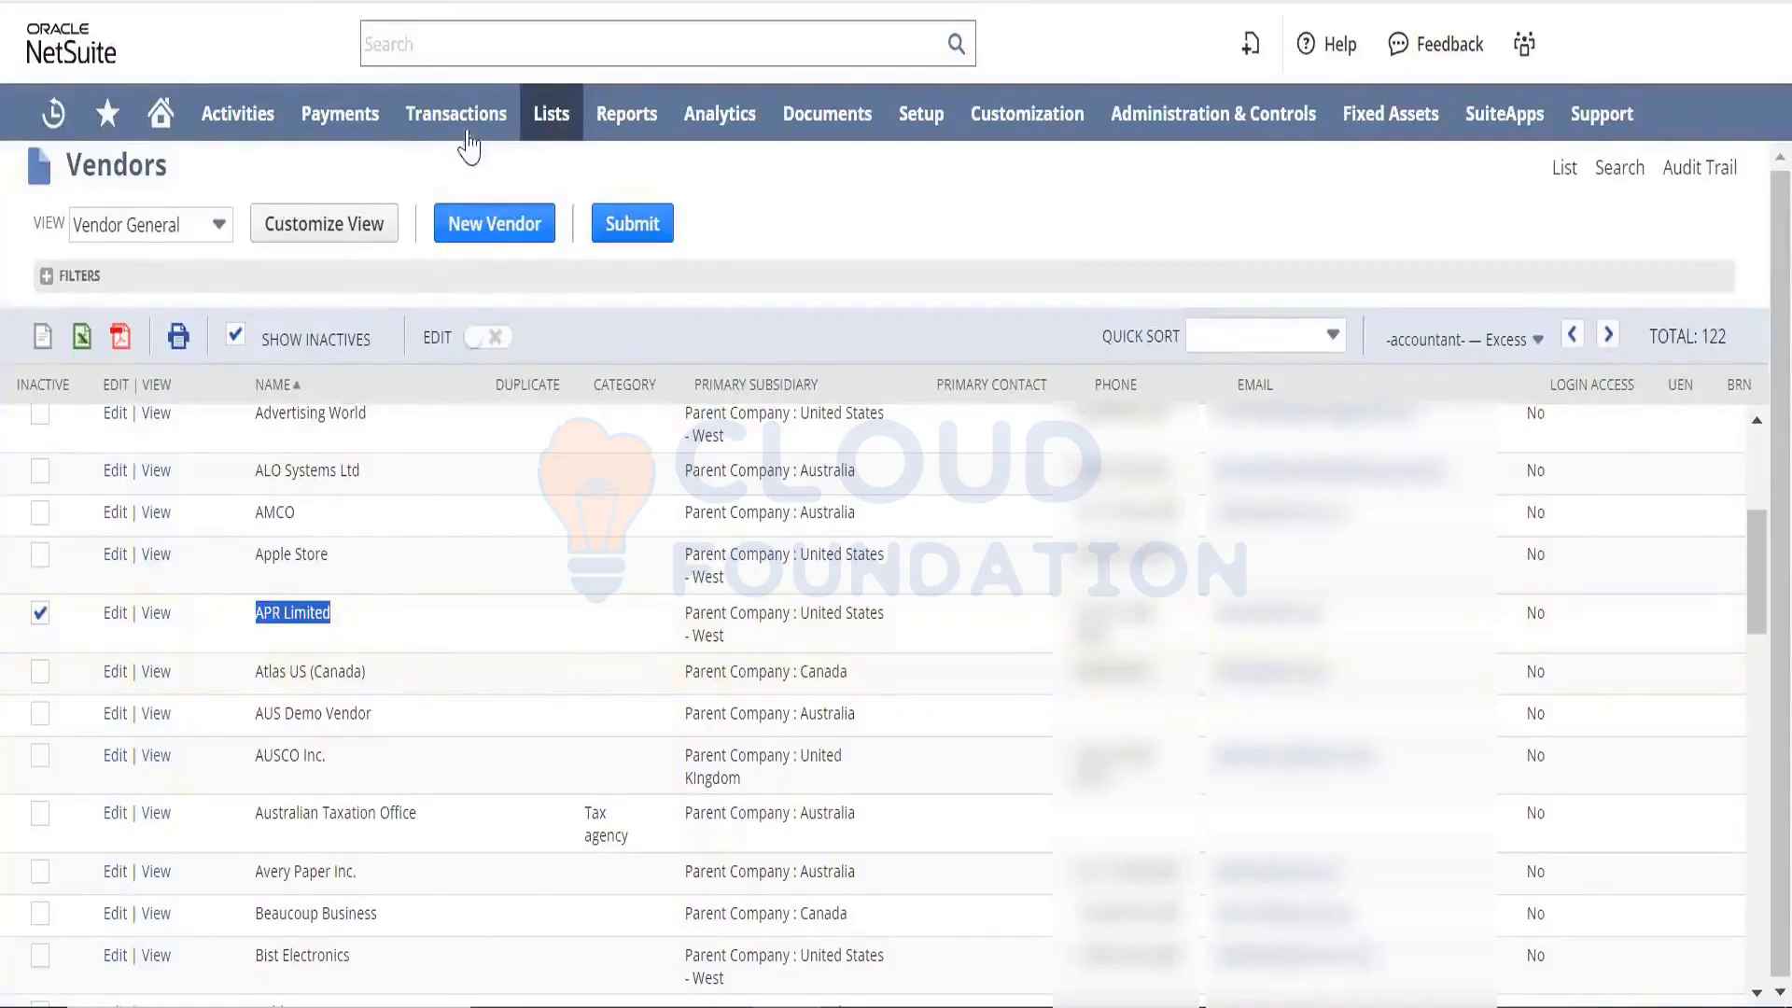
# Open a new purchase order in a separate browser tab and check its vendor choices for APR Limited.
pyautogui.moveTo(469, 131)
pyautogui.moveTo(484, 280)
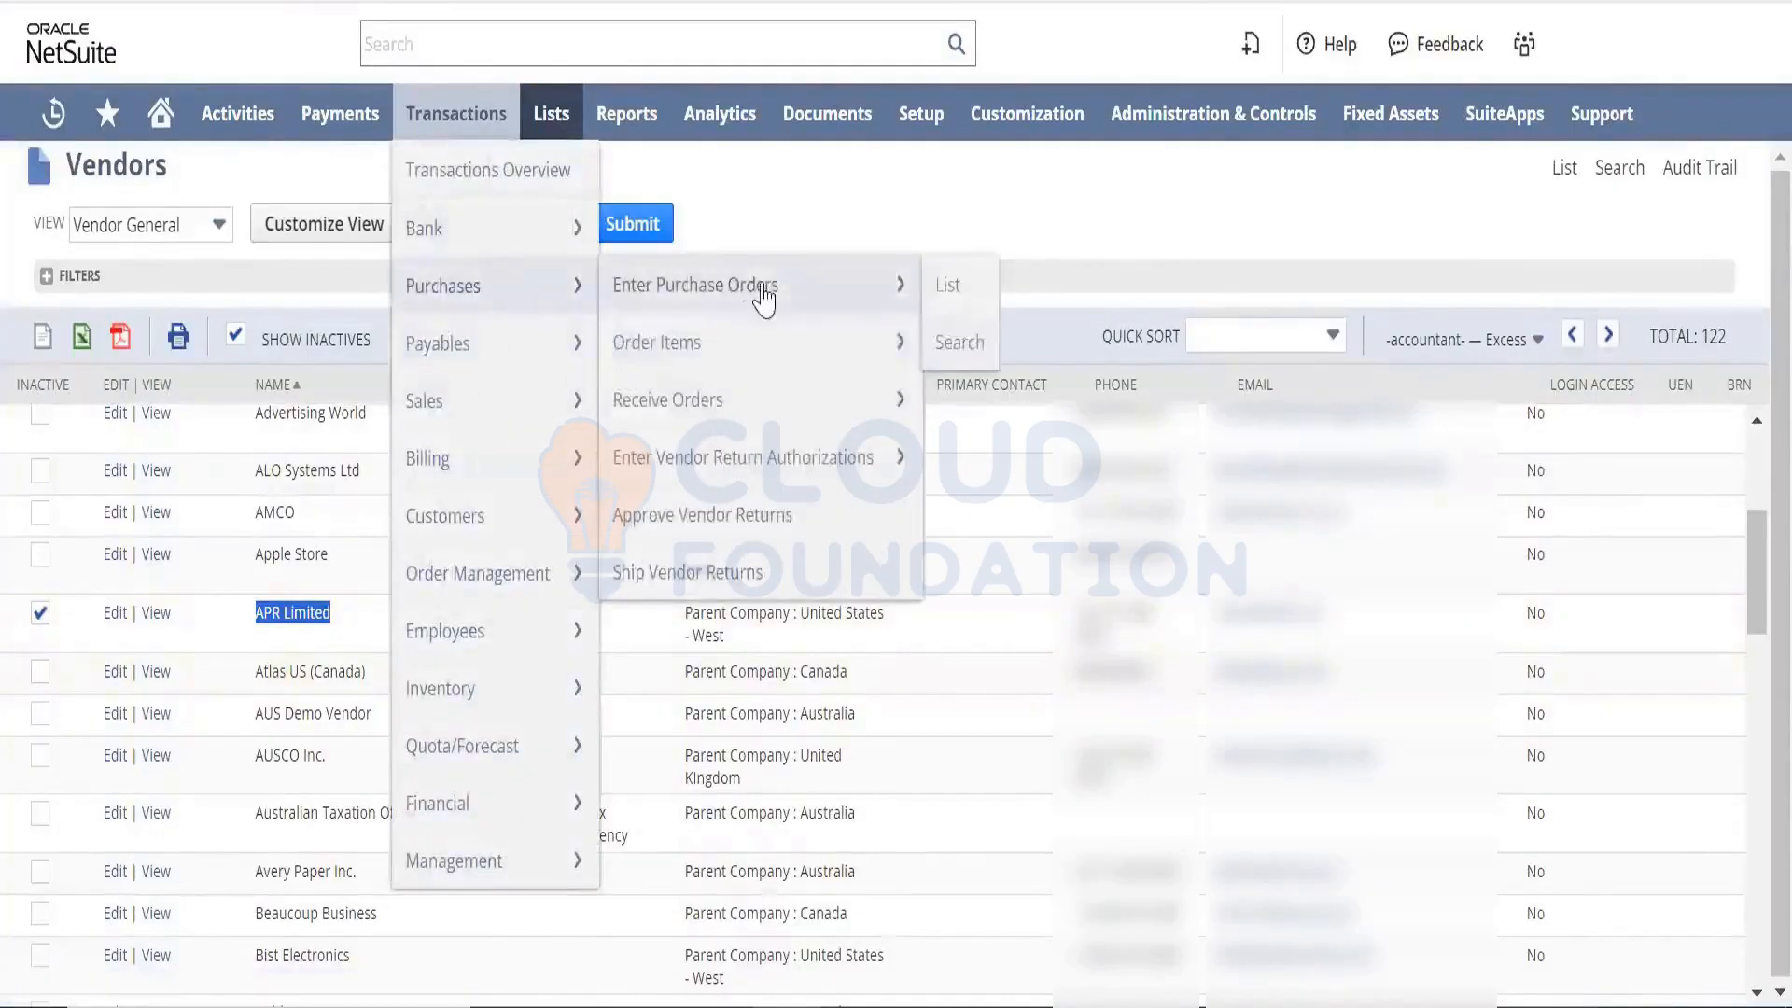
pyautogui.rightClick(763, 291)
pyautogui.click(818, 327)
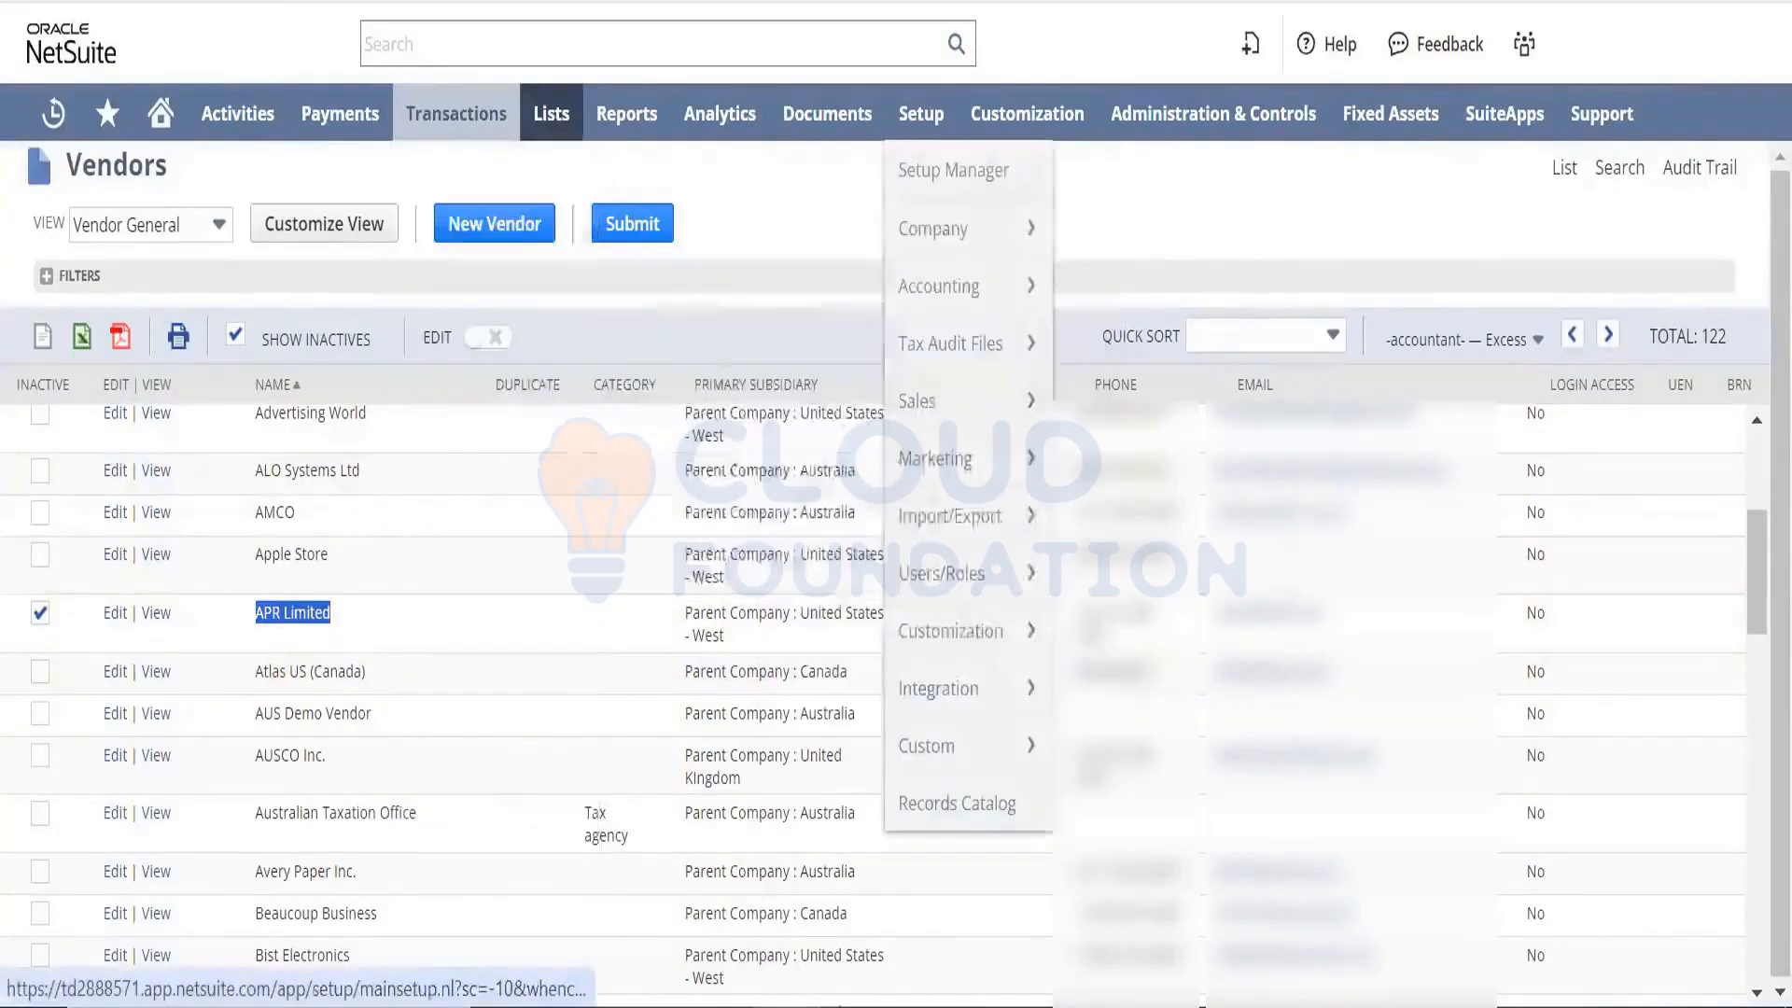
pyautogui.hotkey('ctrl', 'Tab')
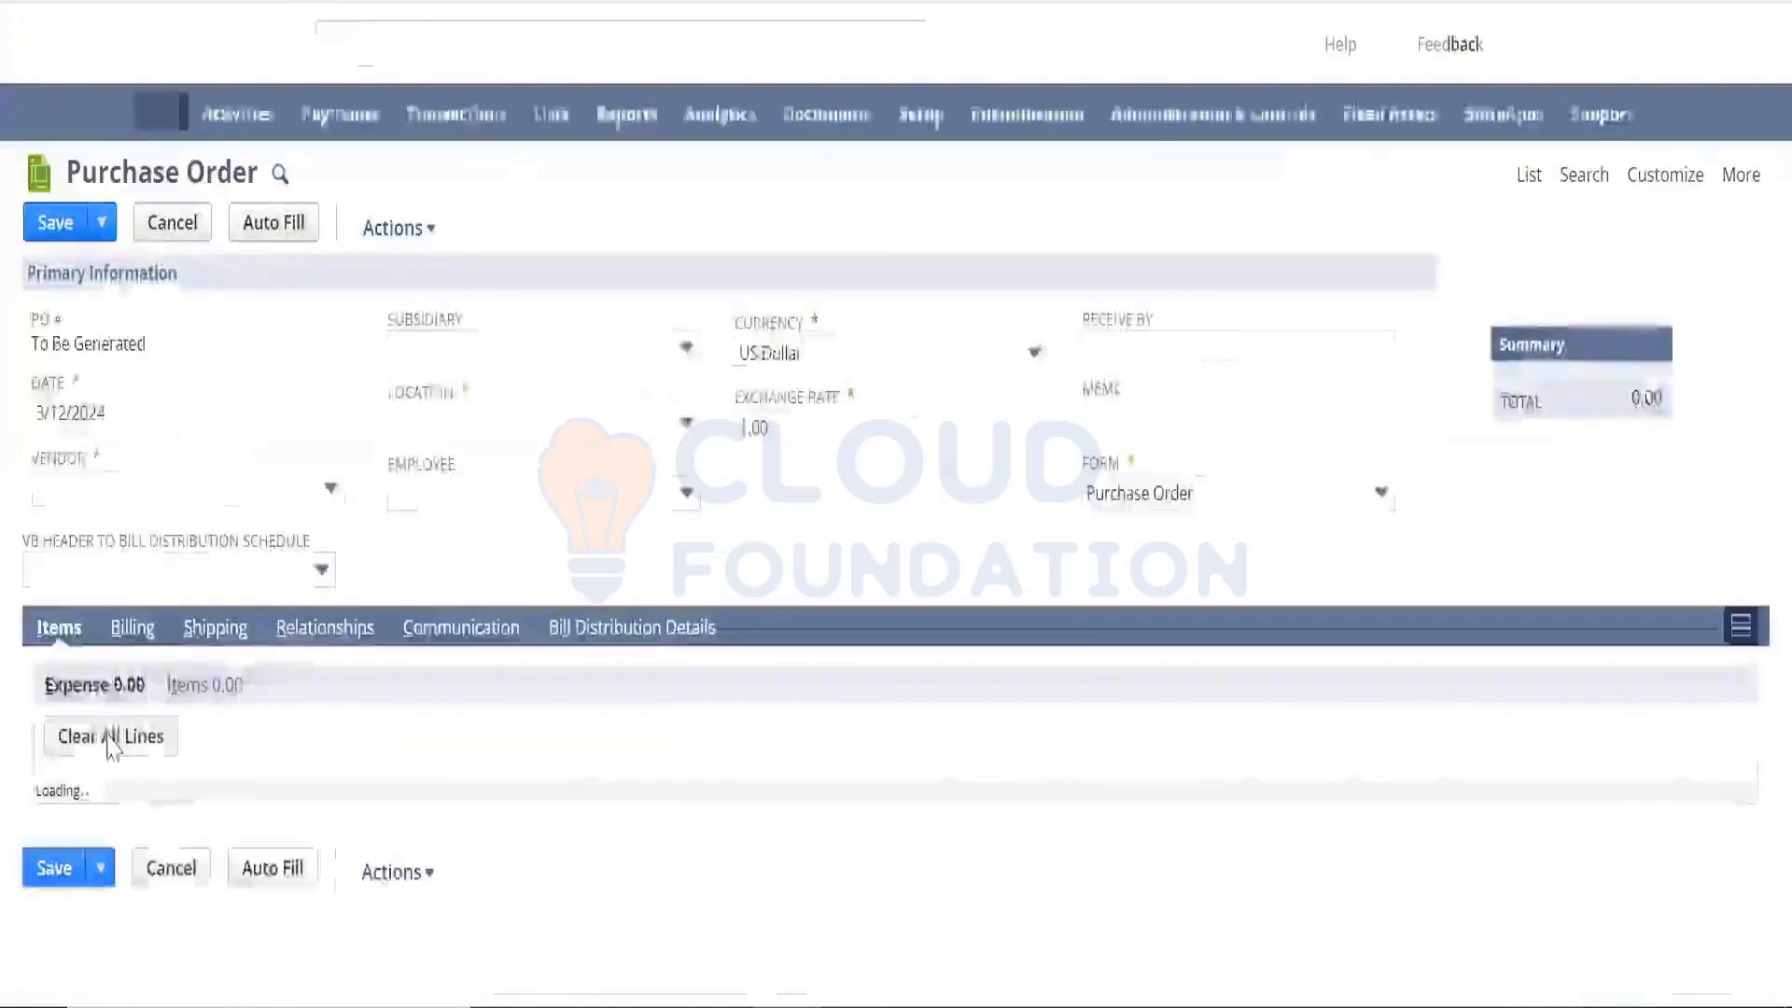
pyautogui.click(222, 493)
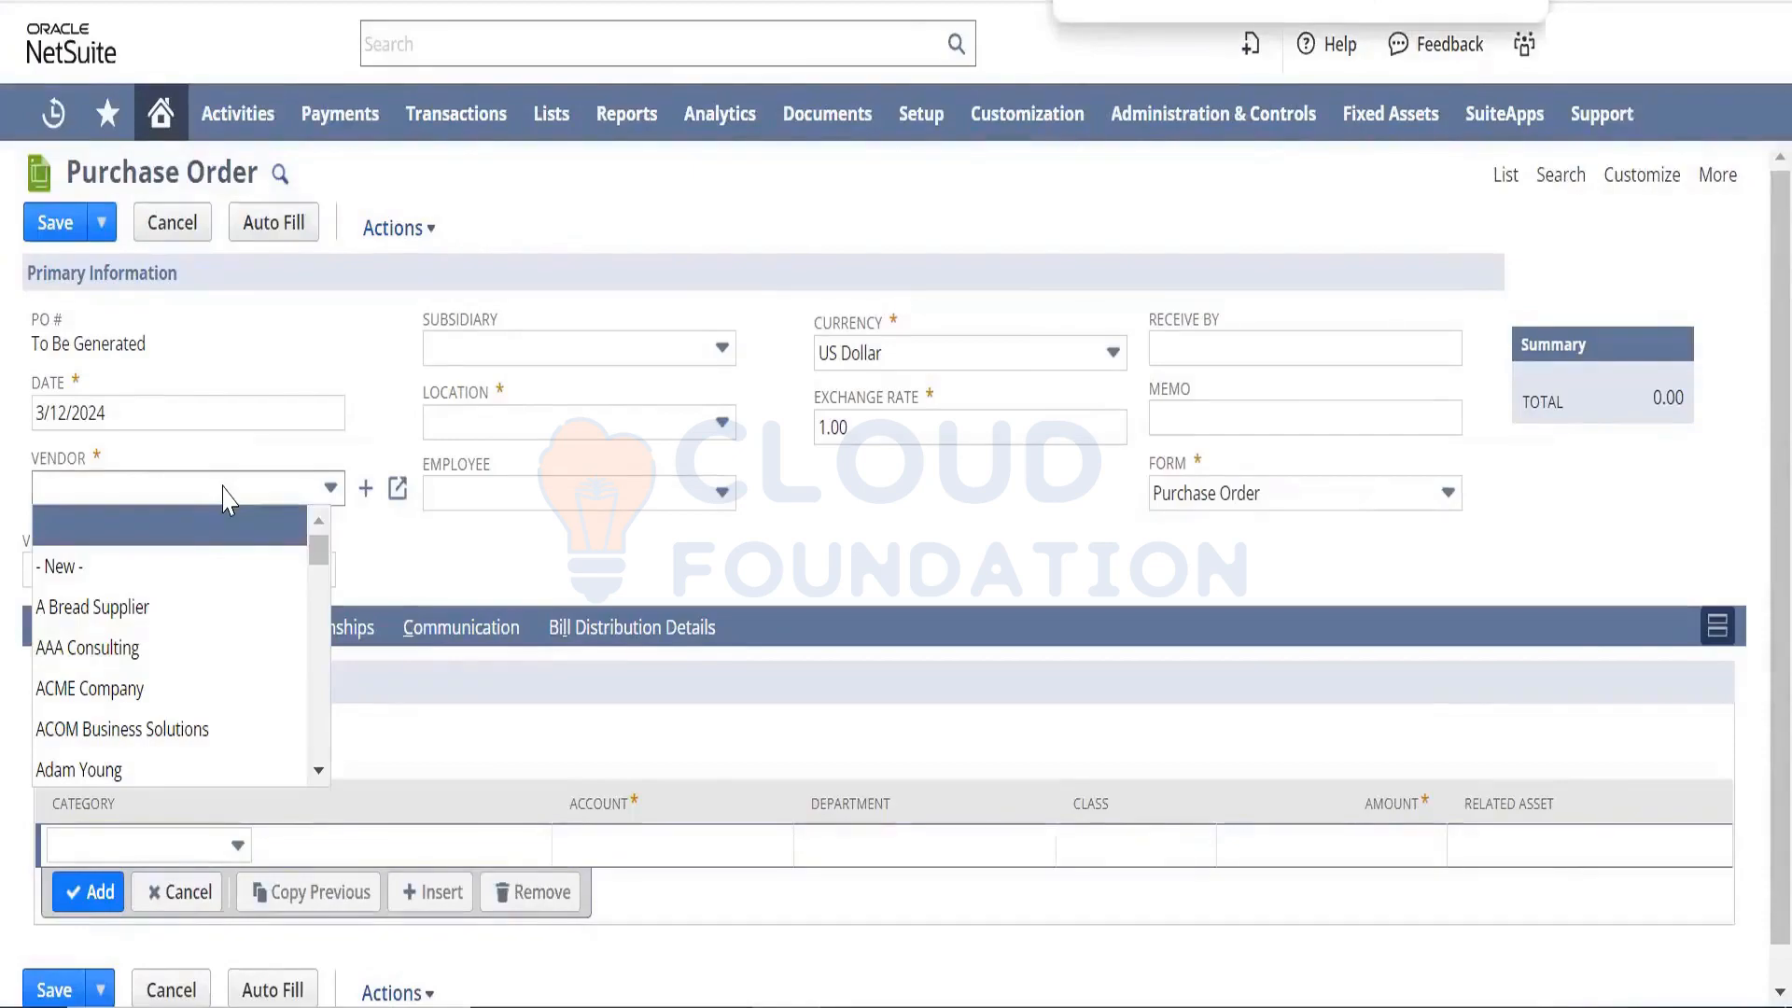
pyautogui.moveTo(311, 542); pyautogui.dragTo(312, 539)
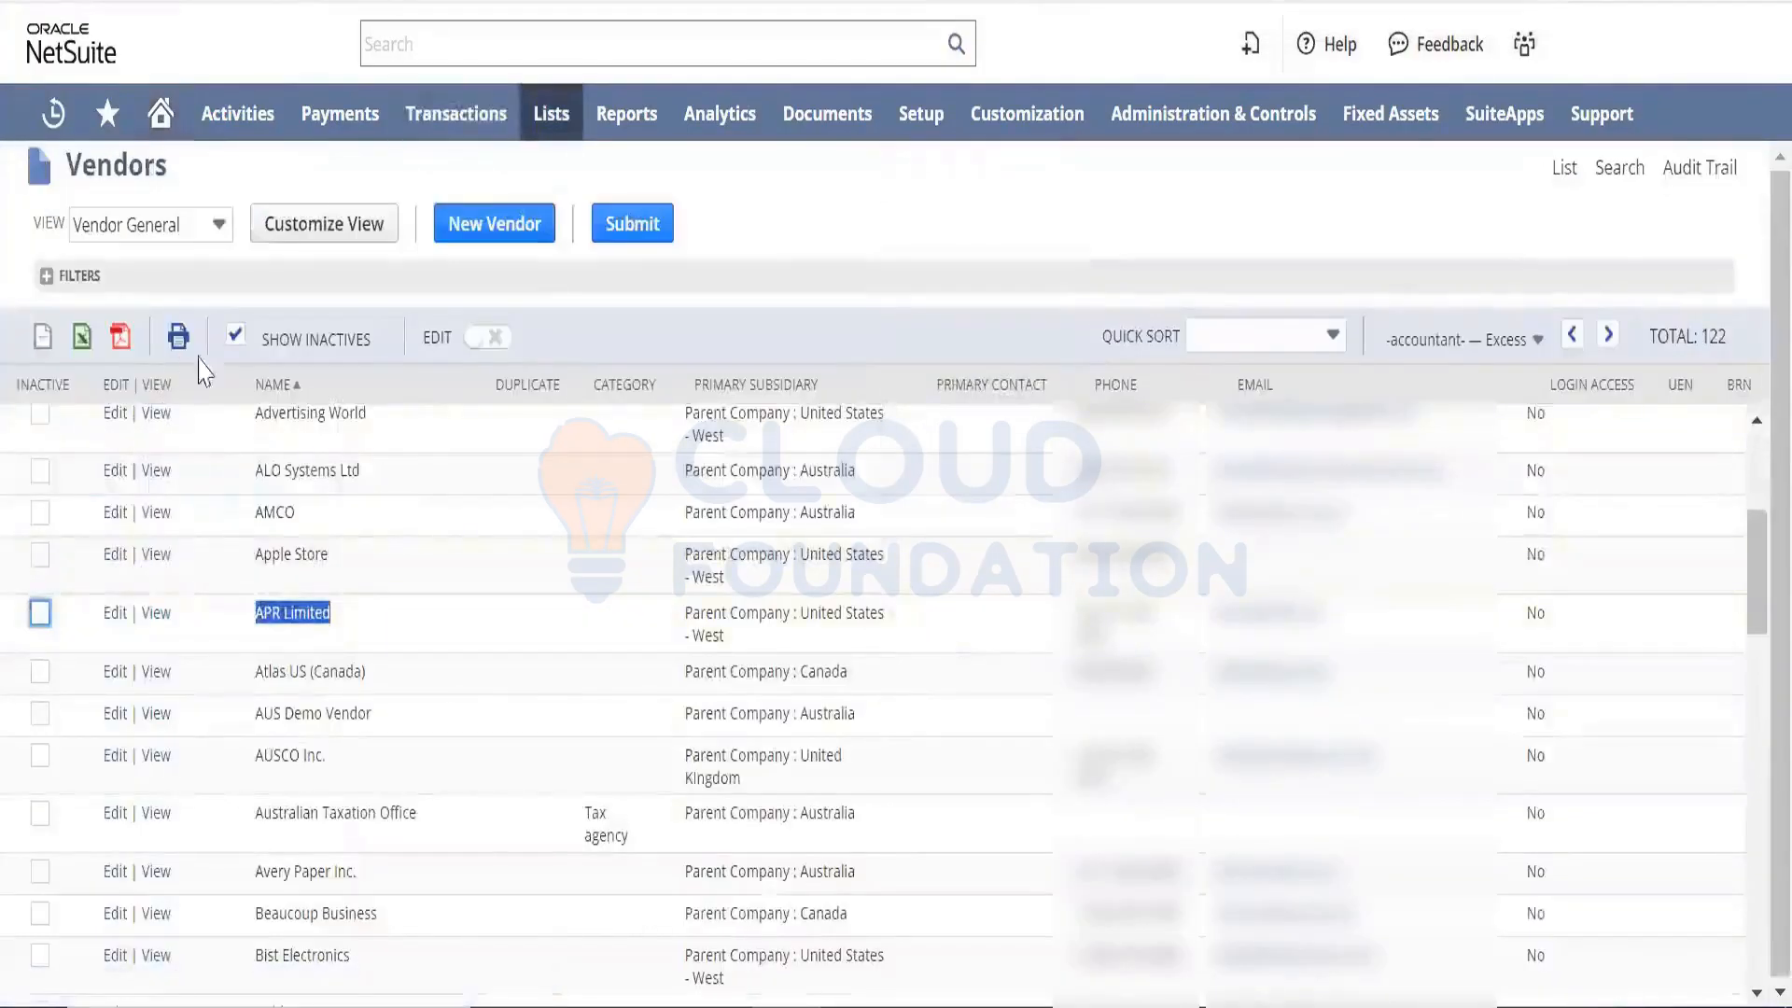
# Submit APR Limited as active in the vendor list, and look up "apr" among the vendors of the reloaded purchase order.
pyautogui.click(627, 224)
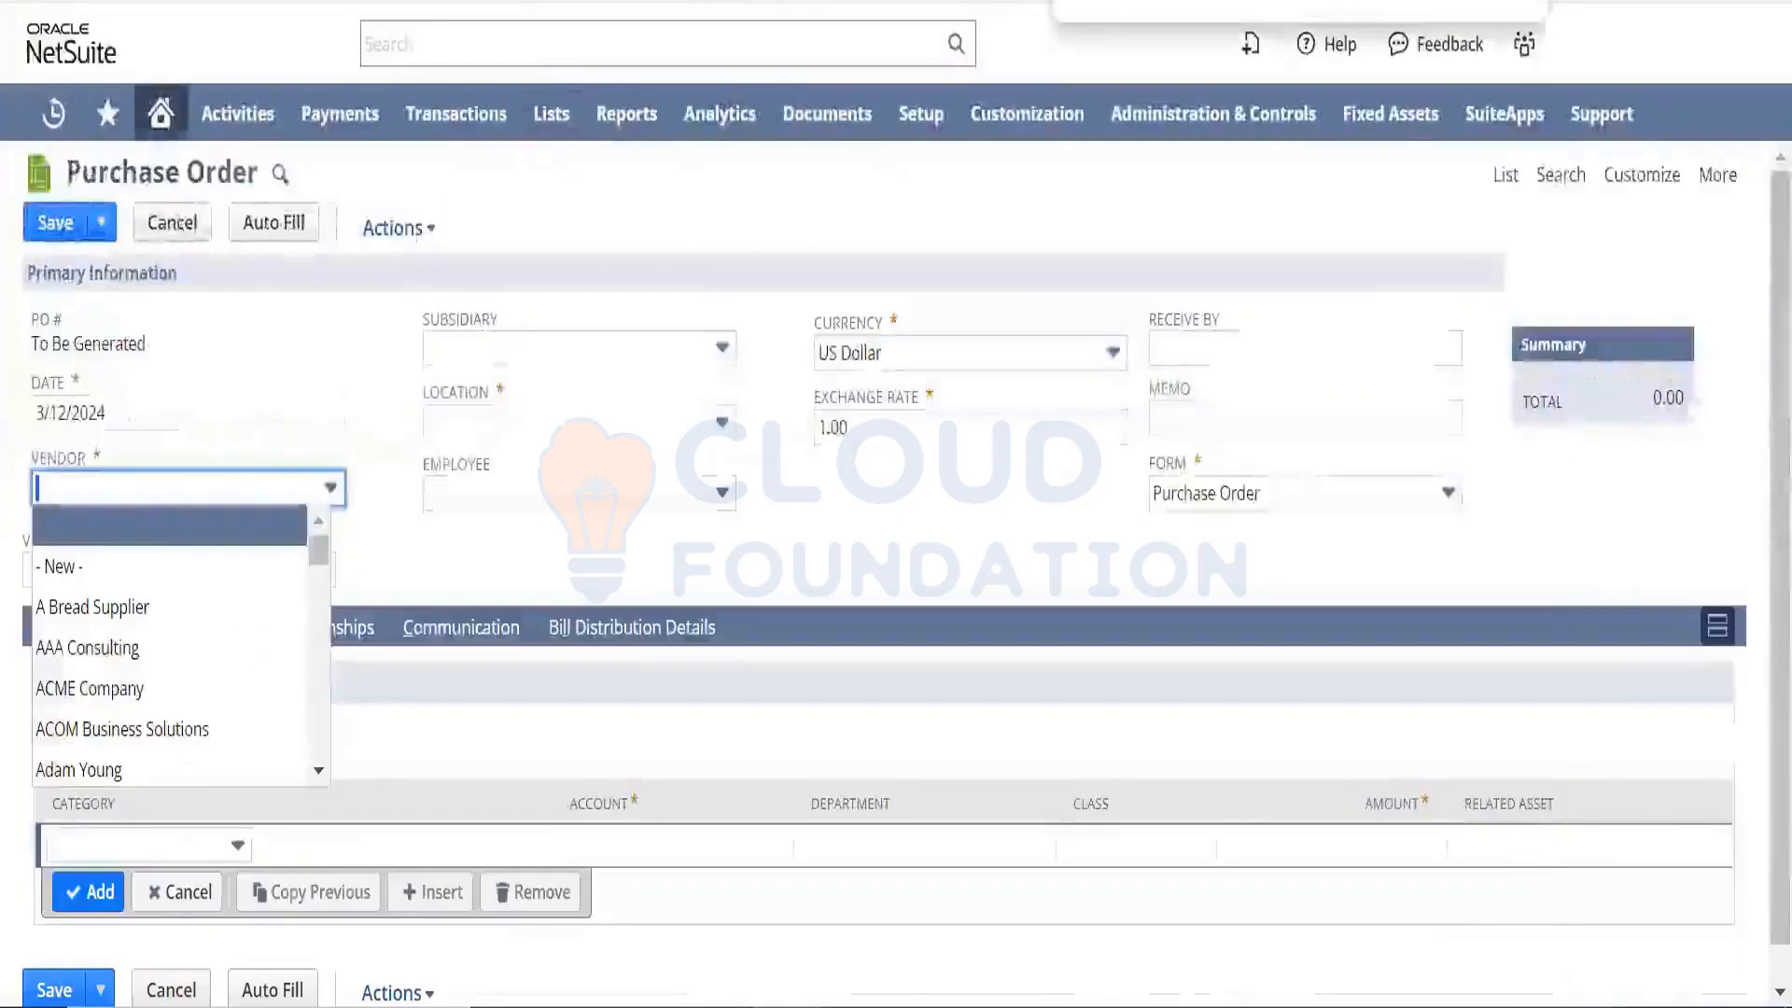
pyautogui.press('F5')
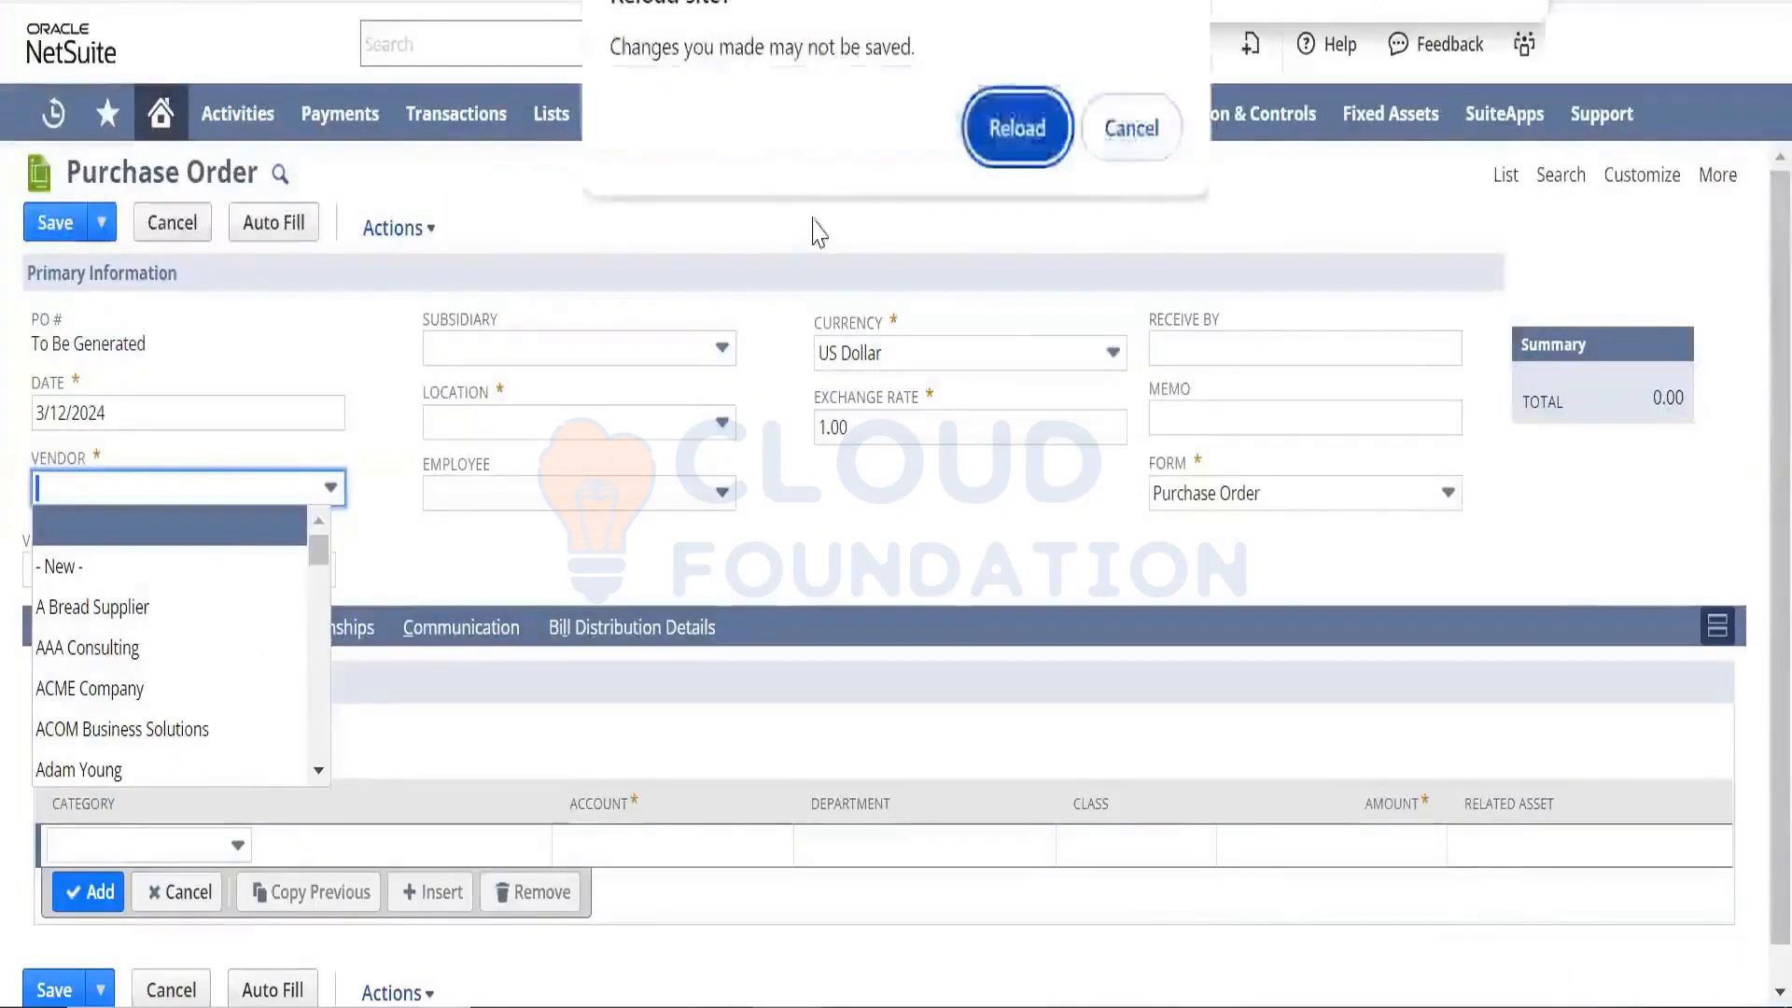
pyautogui.click(1037, 111)
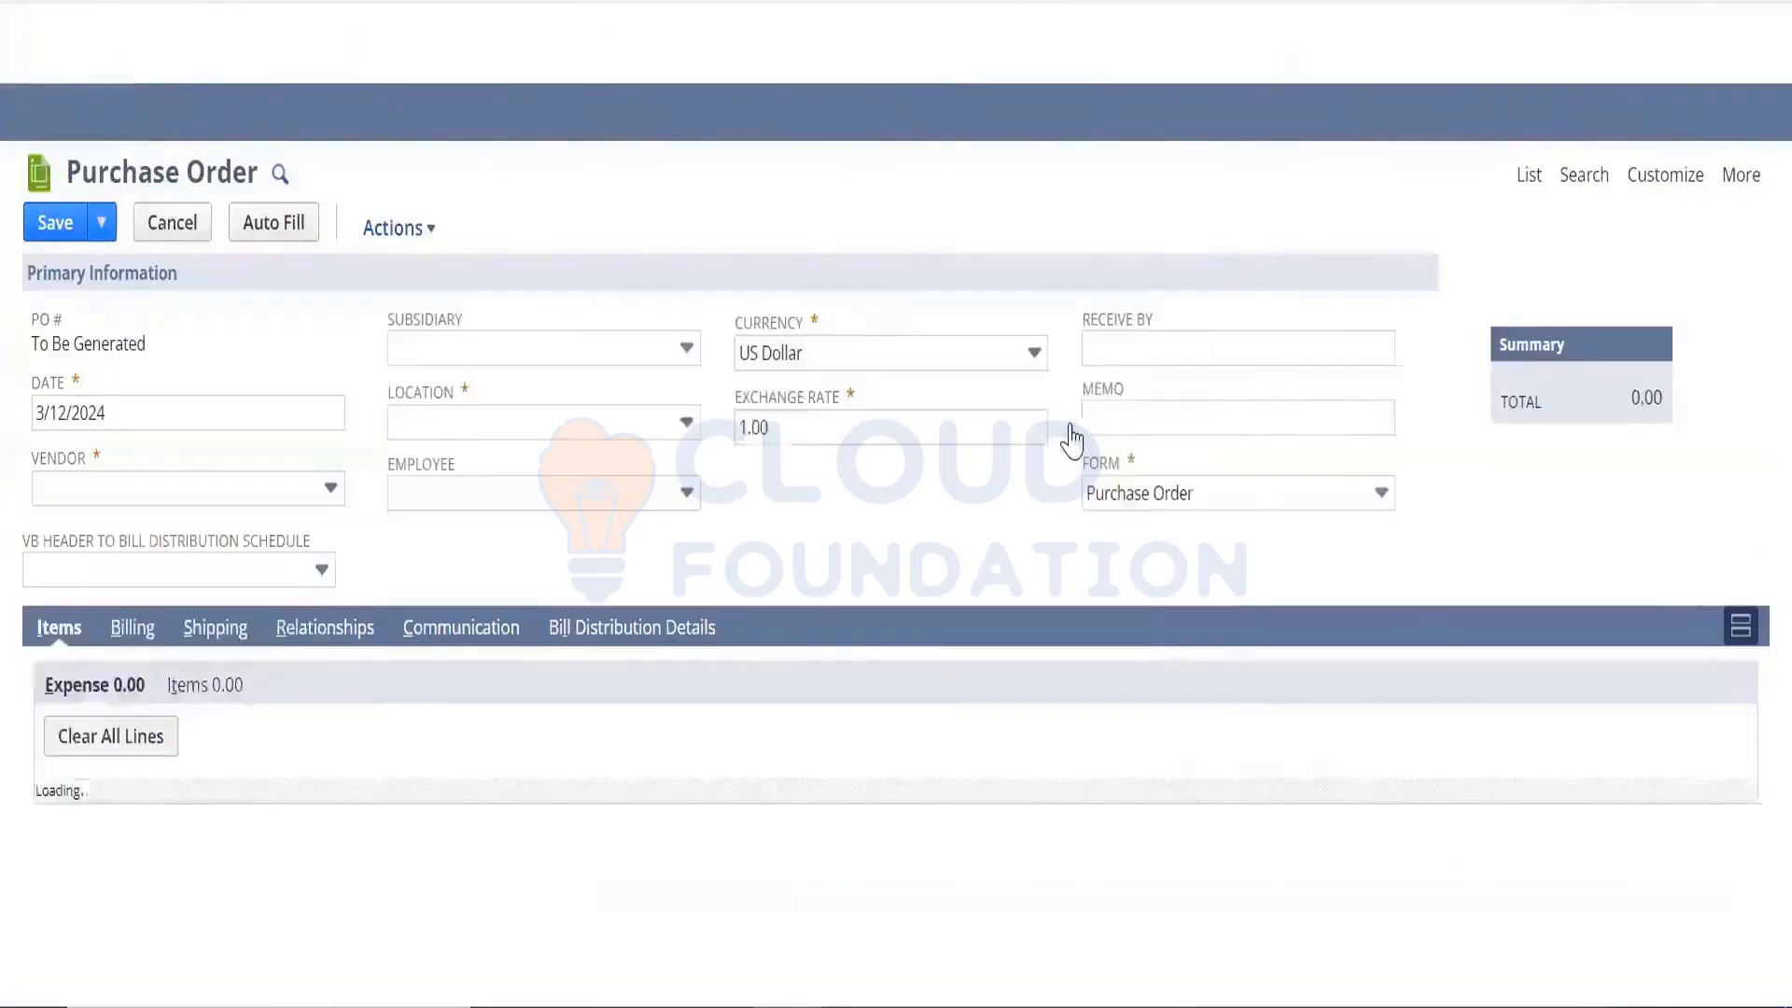
pyautogui.click(273, 488)
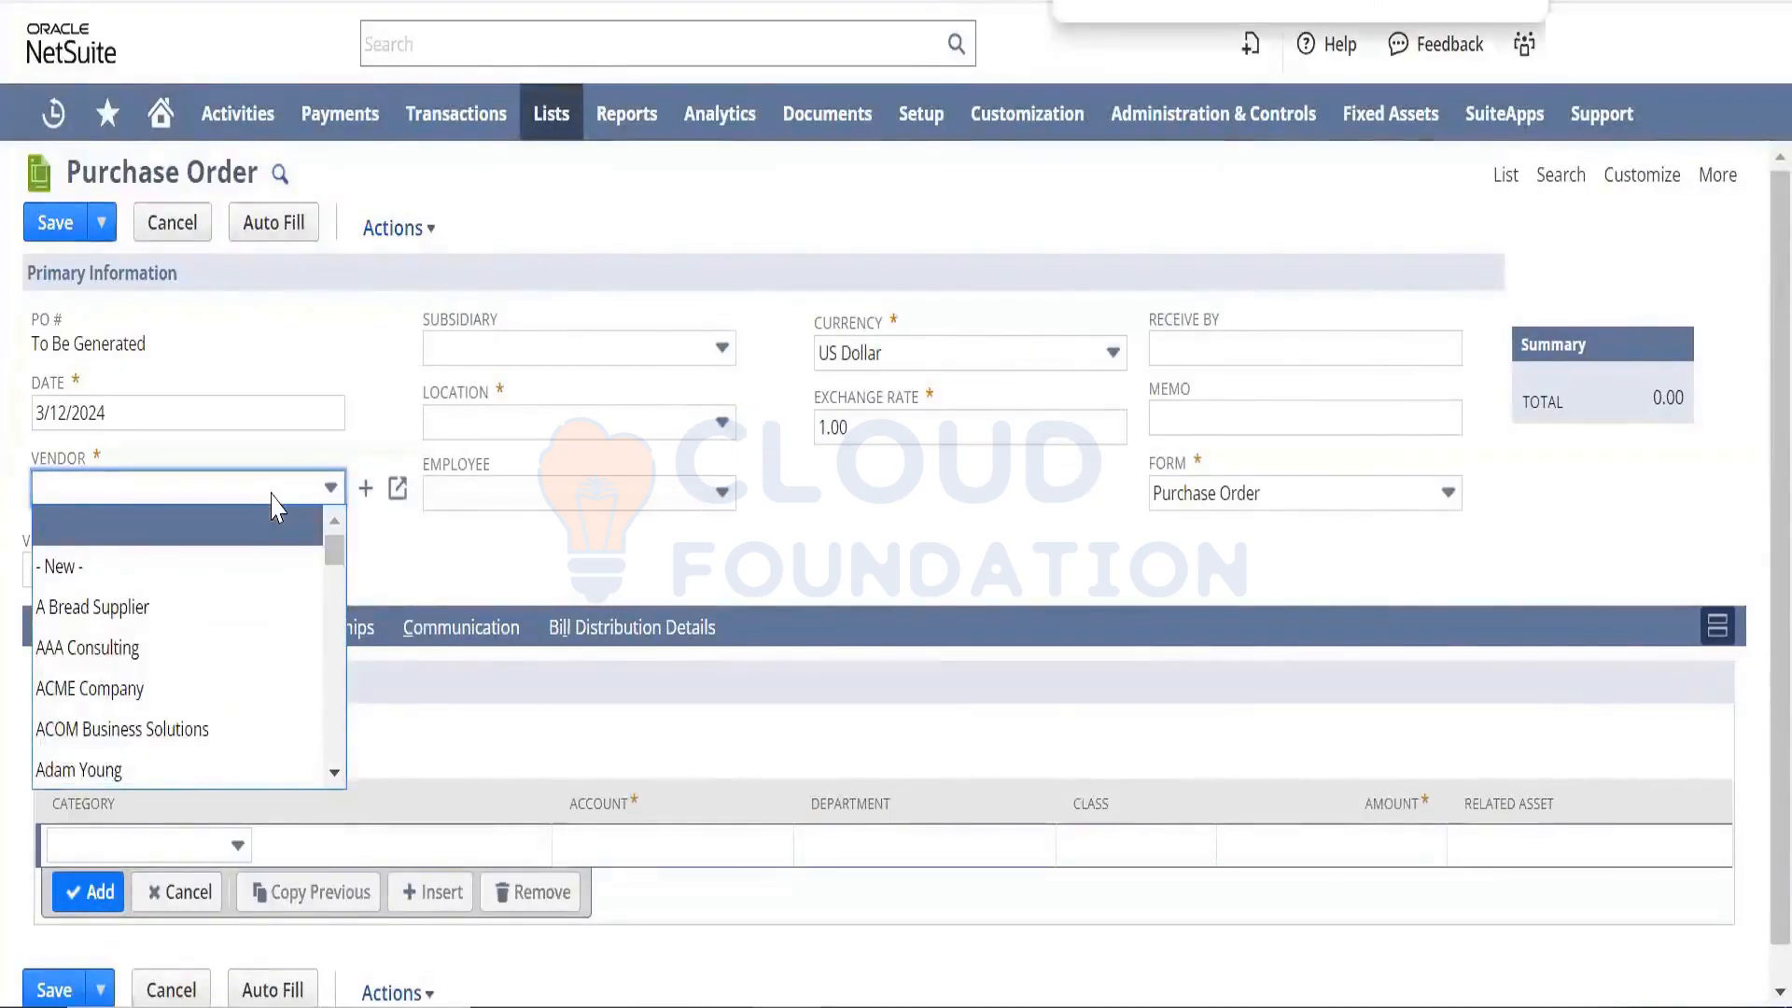
pyautogui.write('apr')
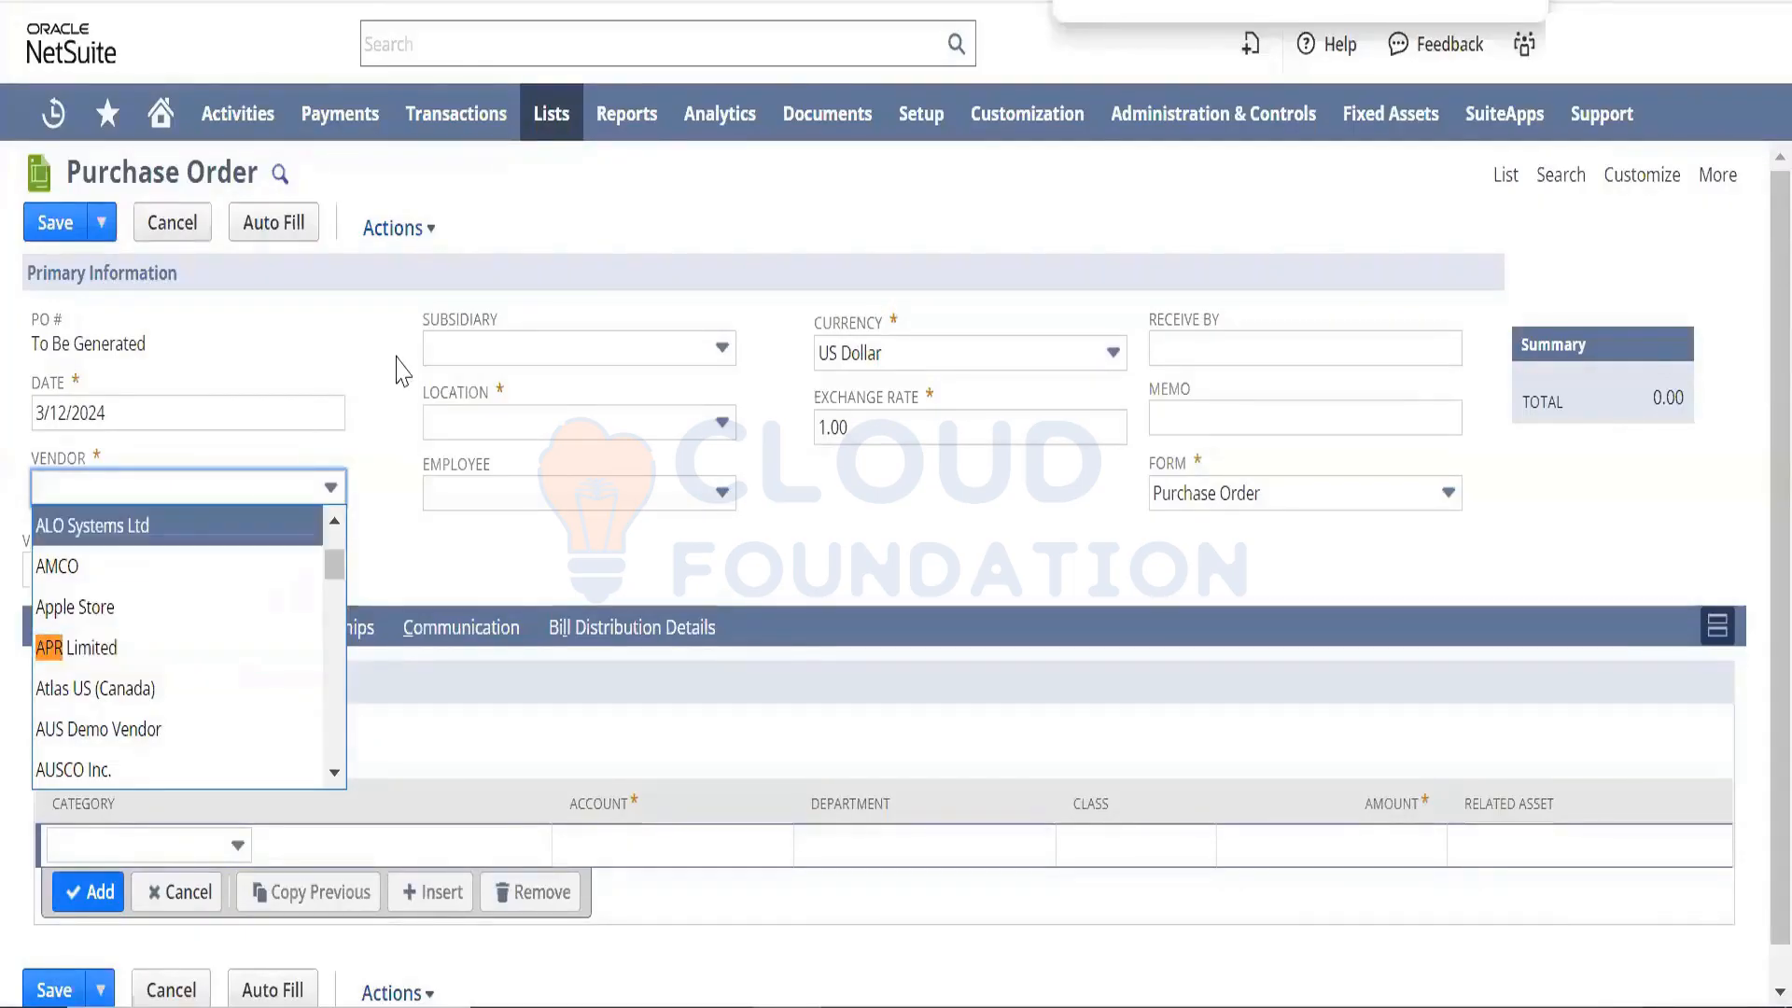
# Leave the unsaved purchase order for the accounting items list and open the iPad Pro 9.7 inch - 32GB item for editing.
pyautogui.moveTo(551, 114)
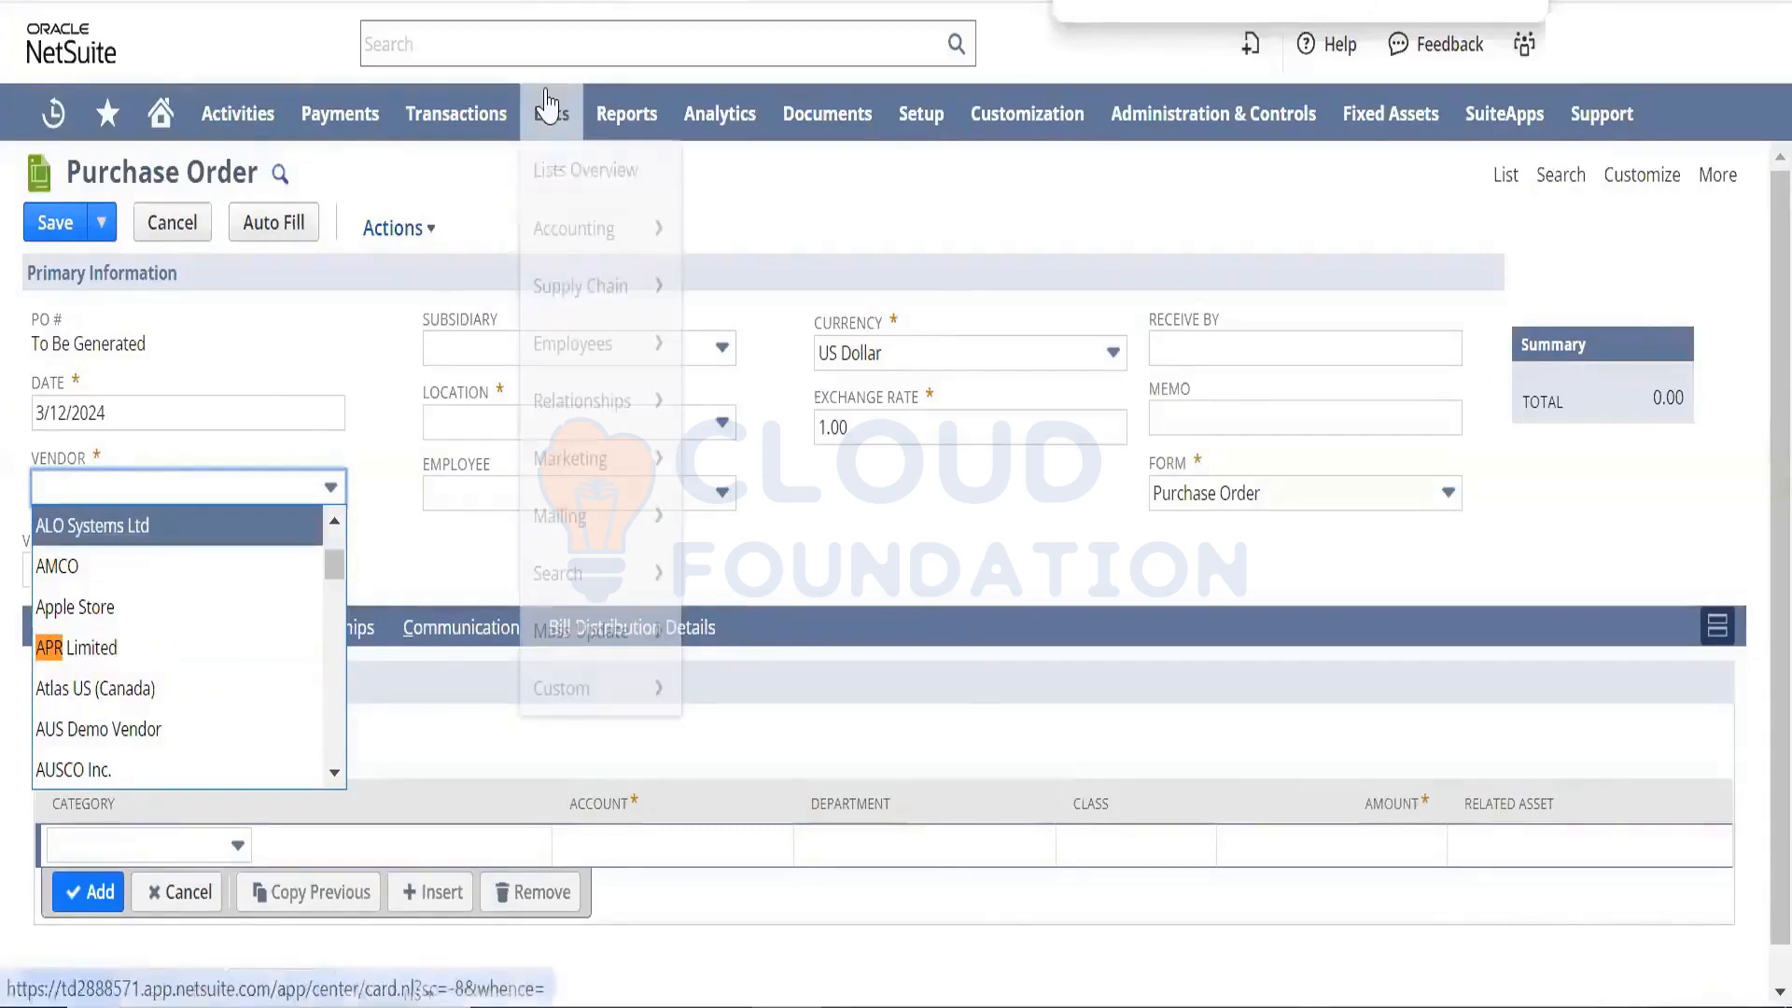
pyautogui.moveTo(590, 241)
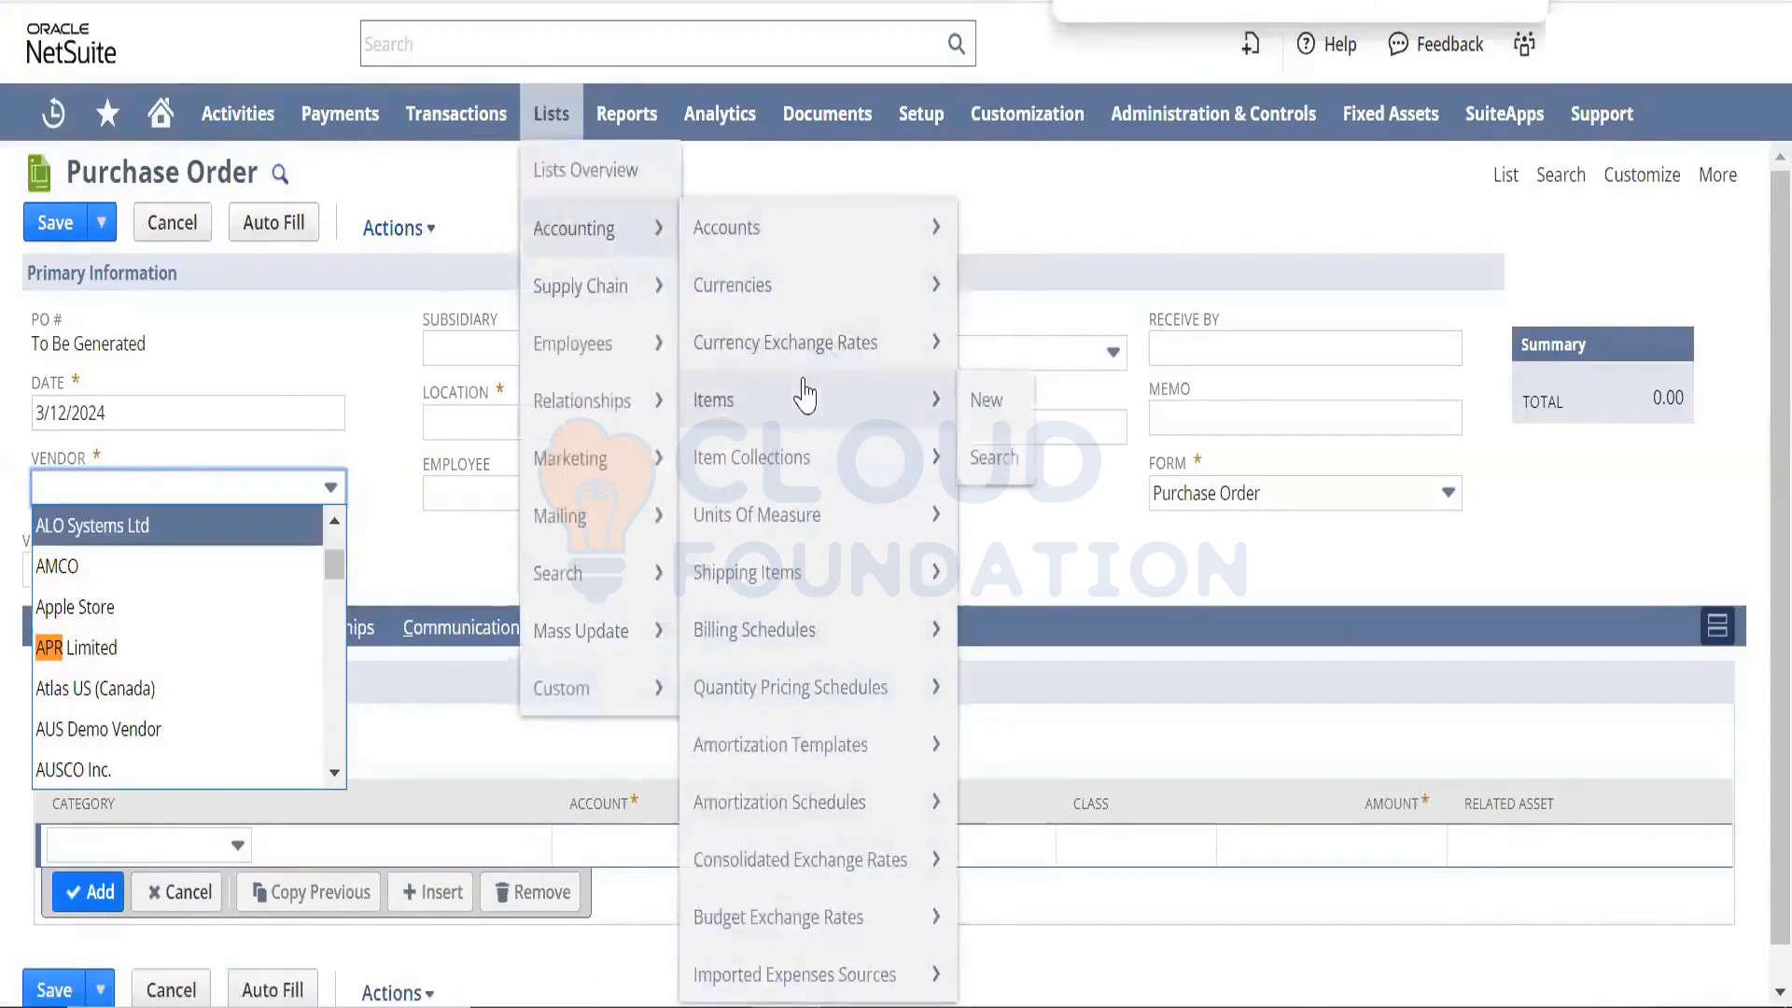
pyautogui.click(807, 372)
pyautogui.click(1010, 137)
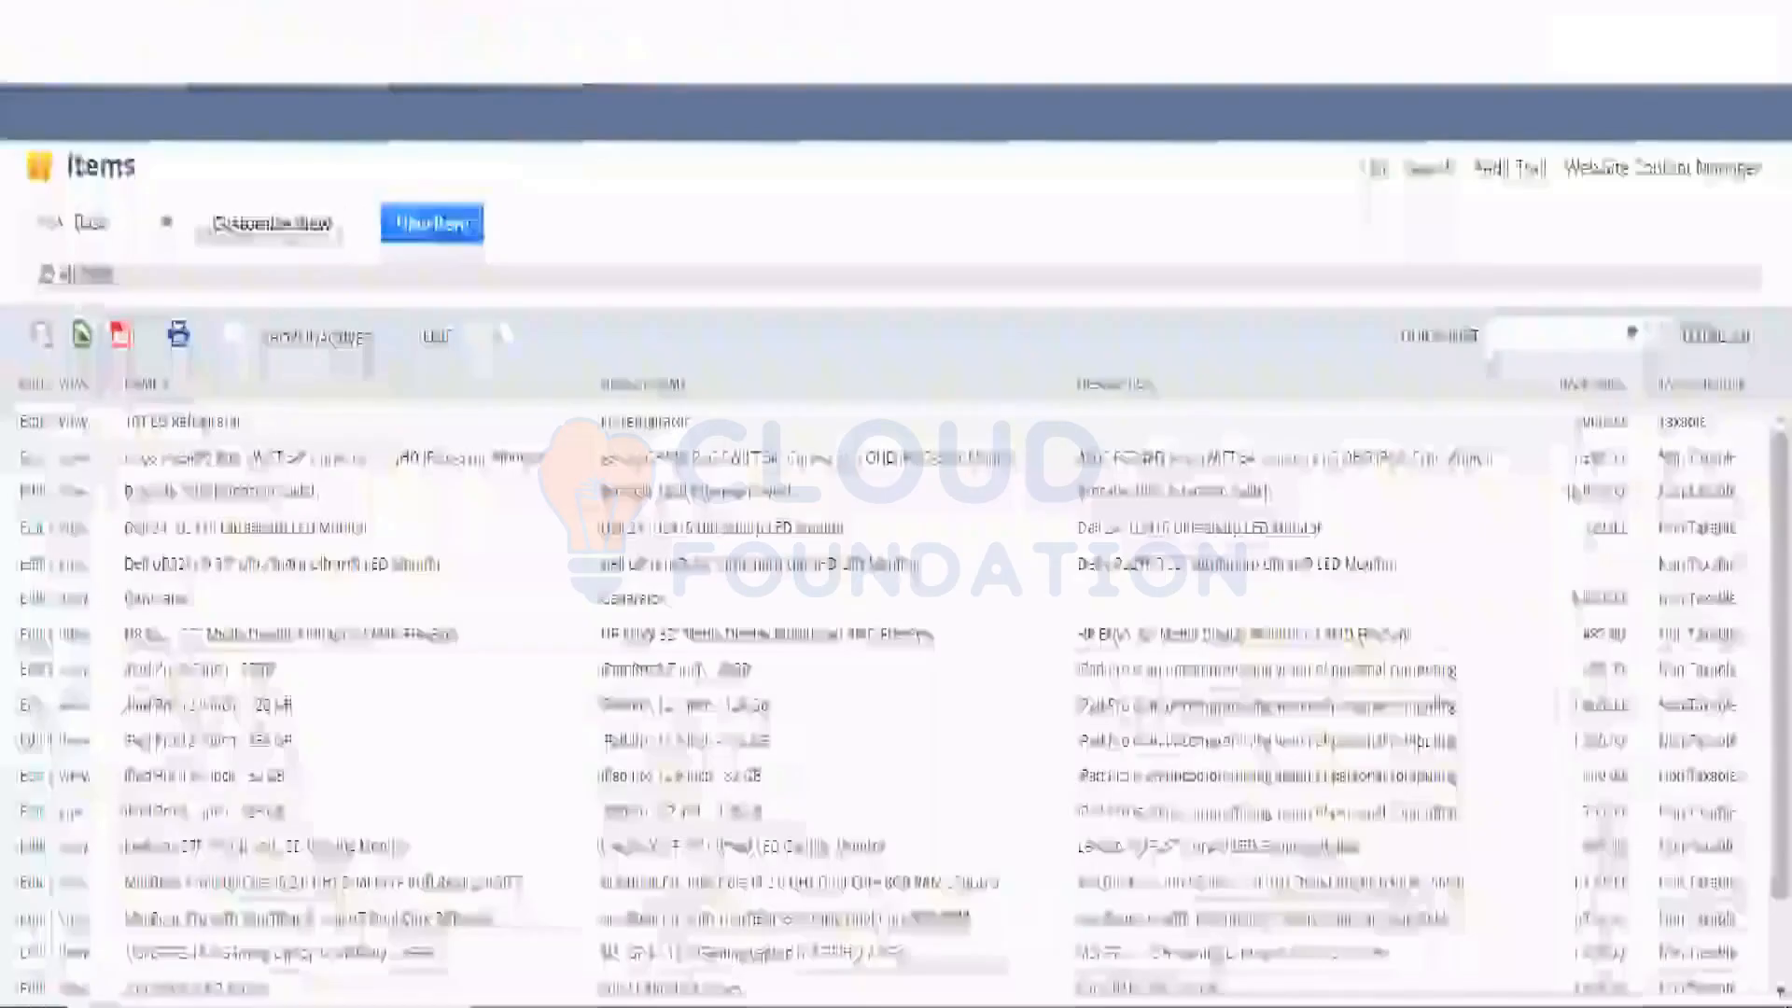
pyautogui.click(31, 676)
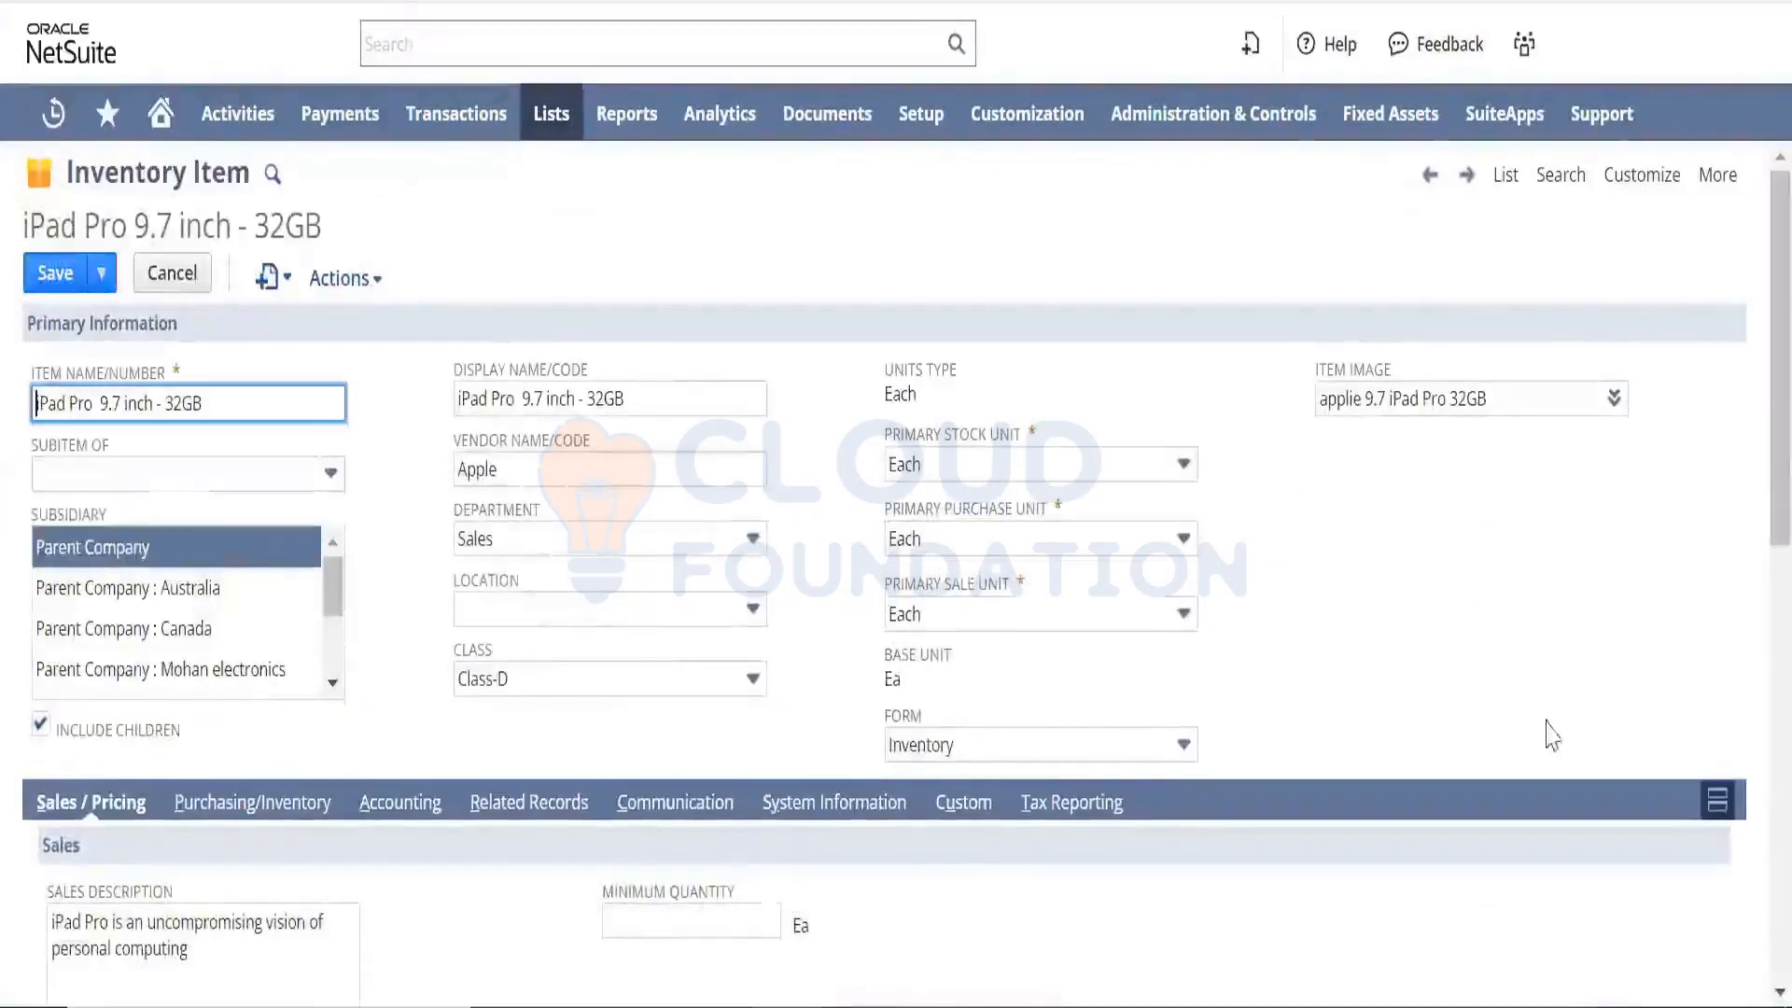
# Mark the iPad Pro 9.7 inch - 32GB item as inactive in its system information.
pyautogui.scroll(-1, 1751, 457)
pyautogui.scroll(-4, 1751, 467)
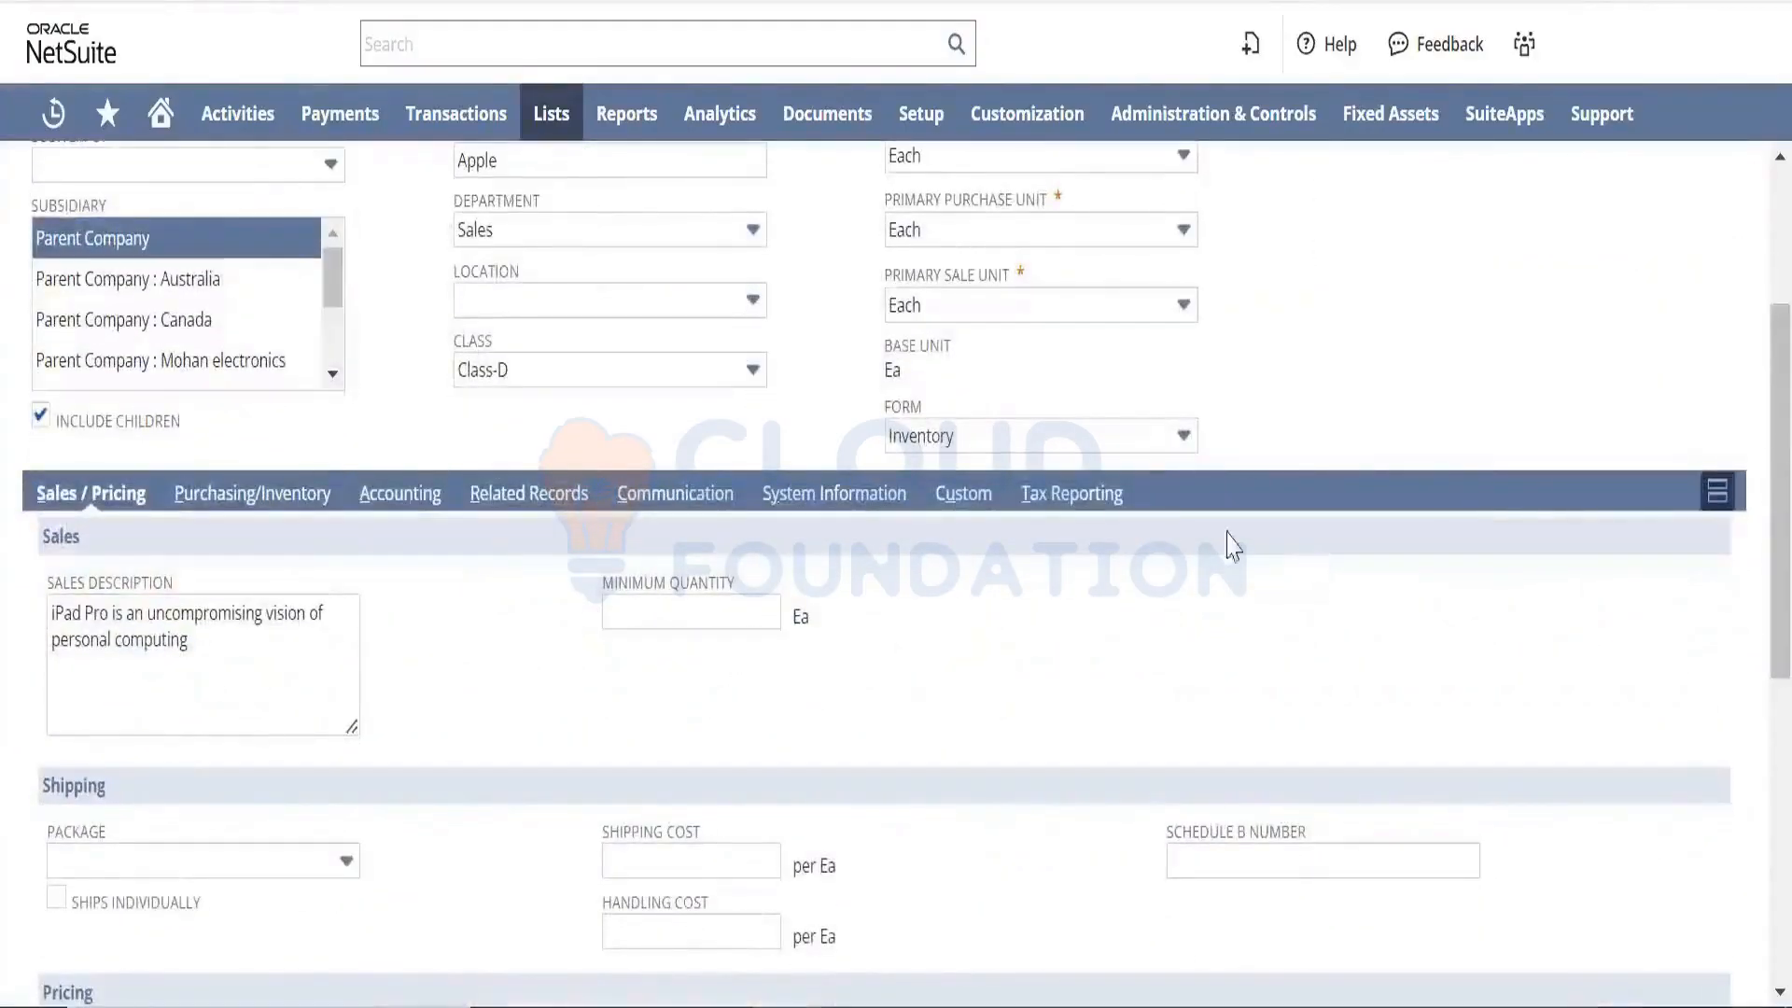
pyautogui.click(837, 497)
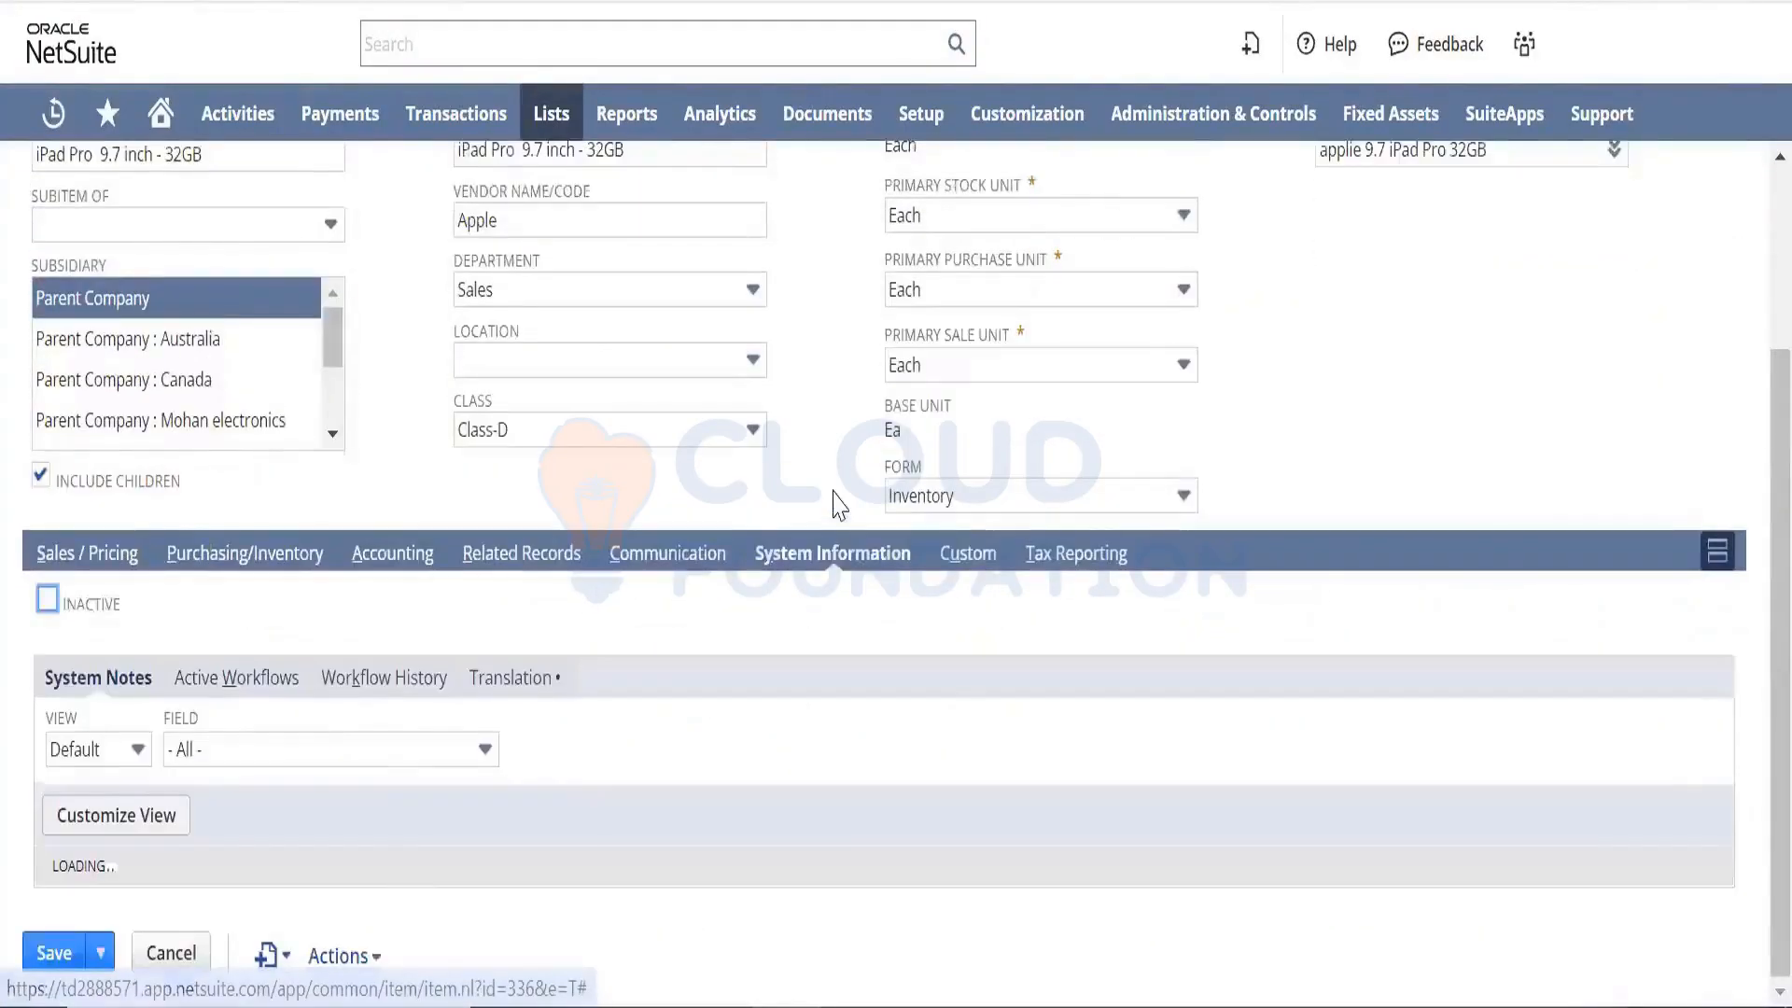
pyautogui.click(47, 599)
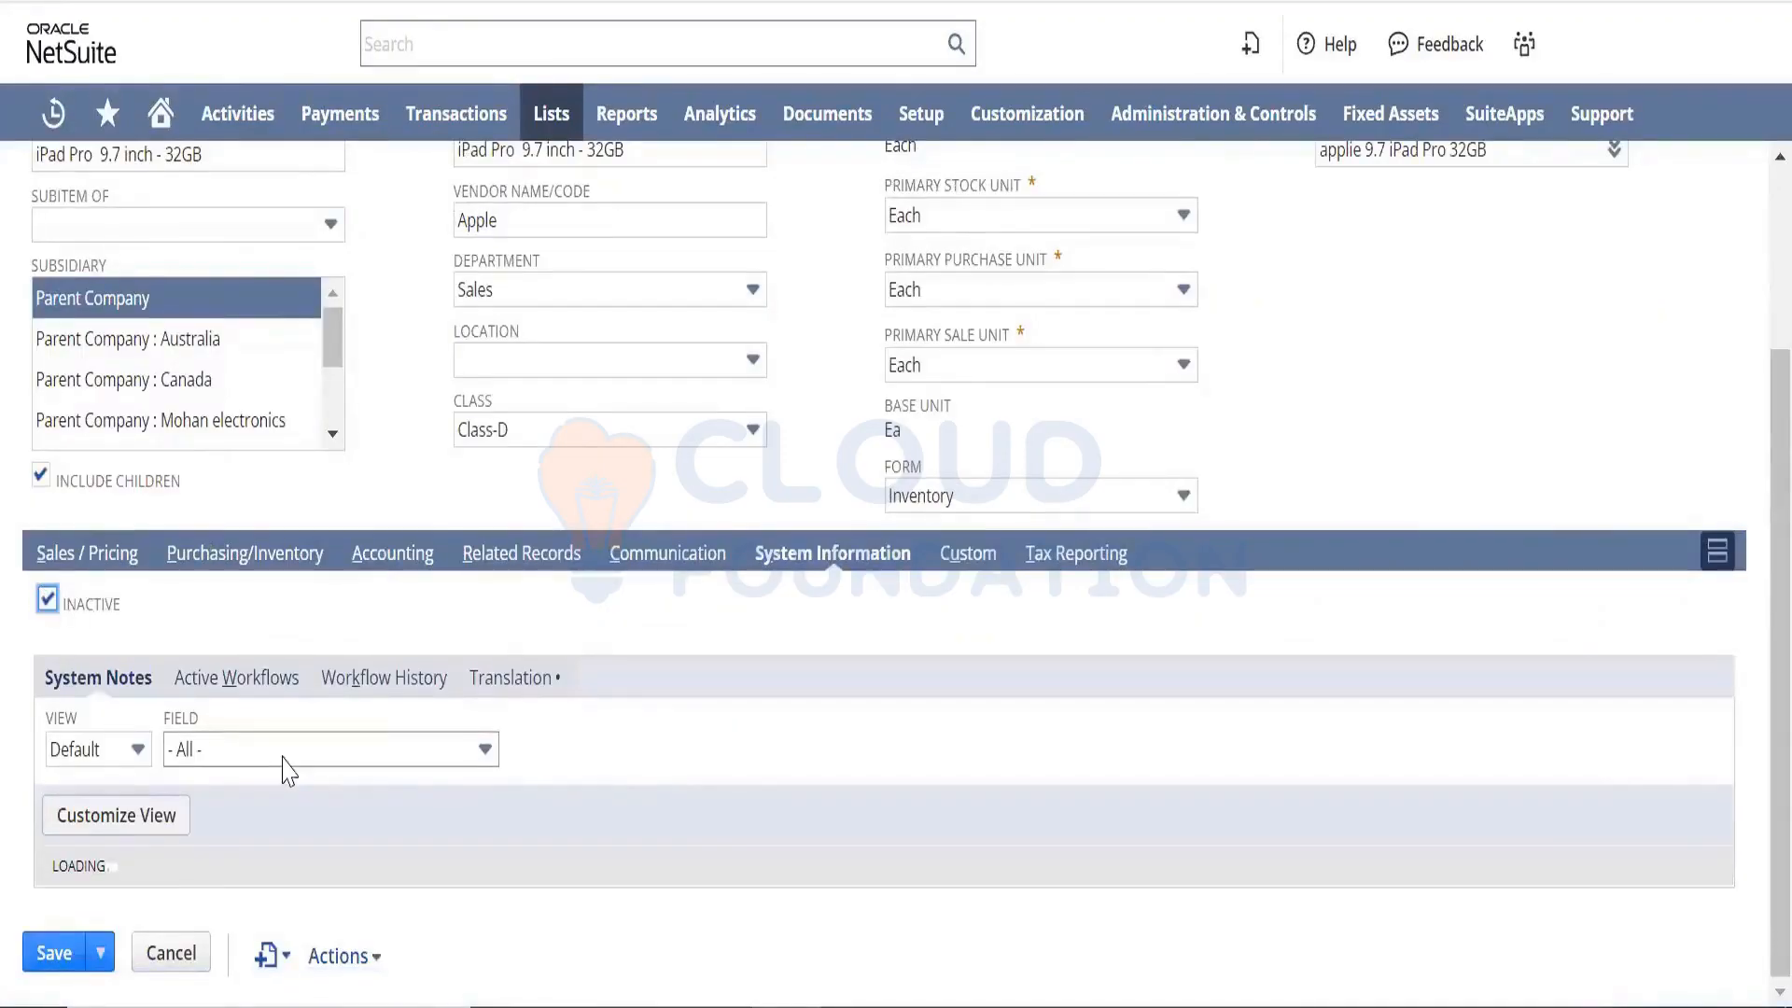
# Copy the inventory item's name and save the item record.
pyautogui.moveTo(1777, 536); pyautogui.dragTo(1776, 250)
pyautogui.tripleClick(305, 411)
pyautogui.hotkey('ctrl', 'c')
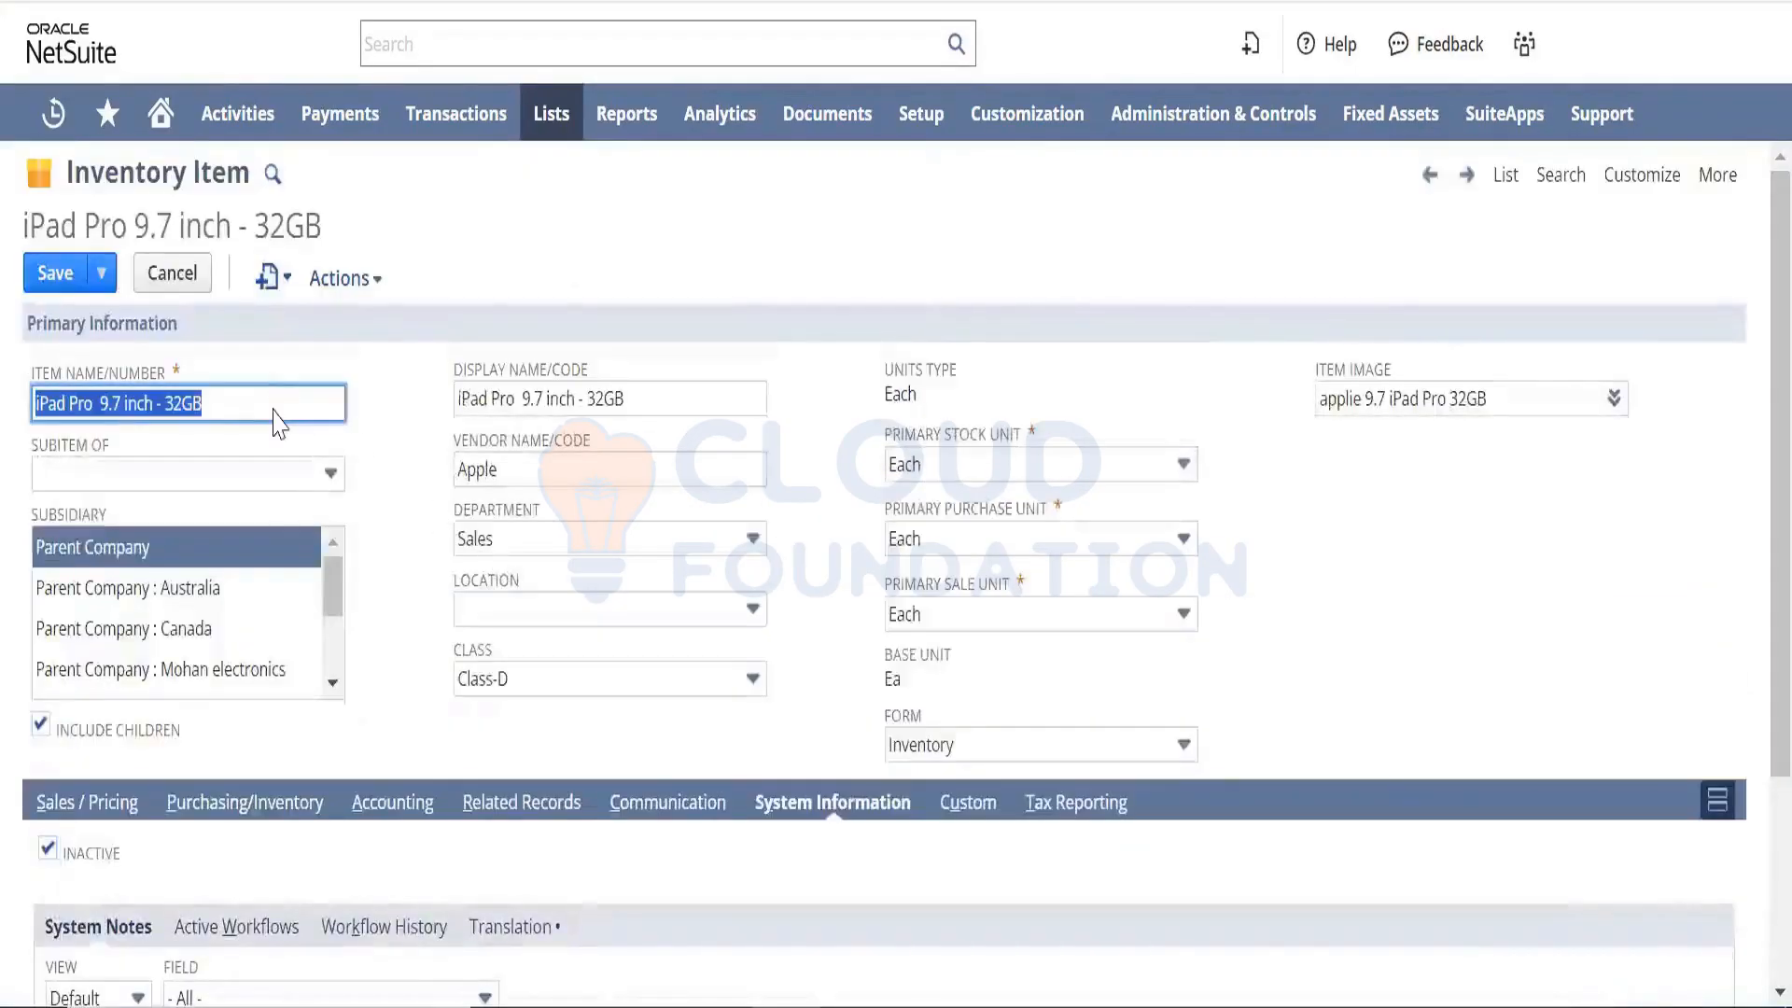
pyautogui.click(53, 280)
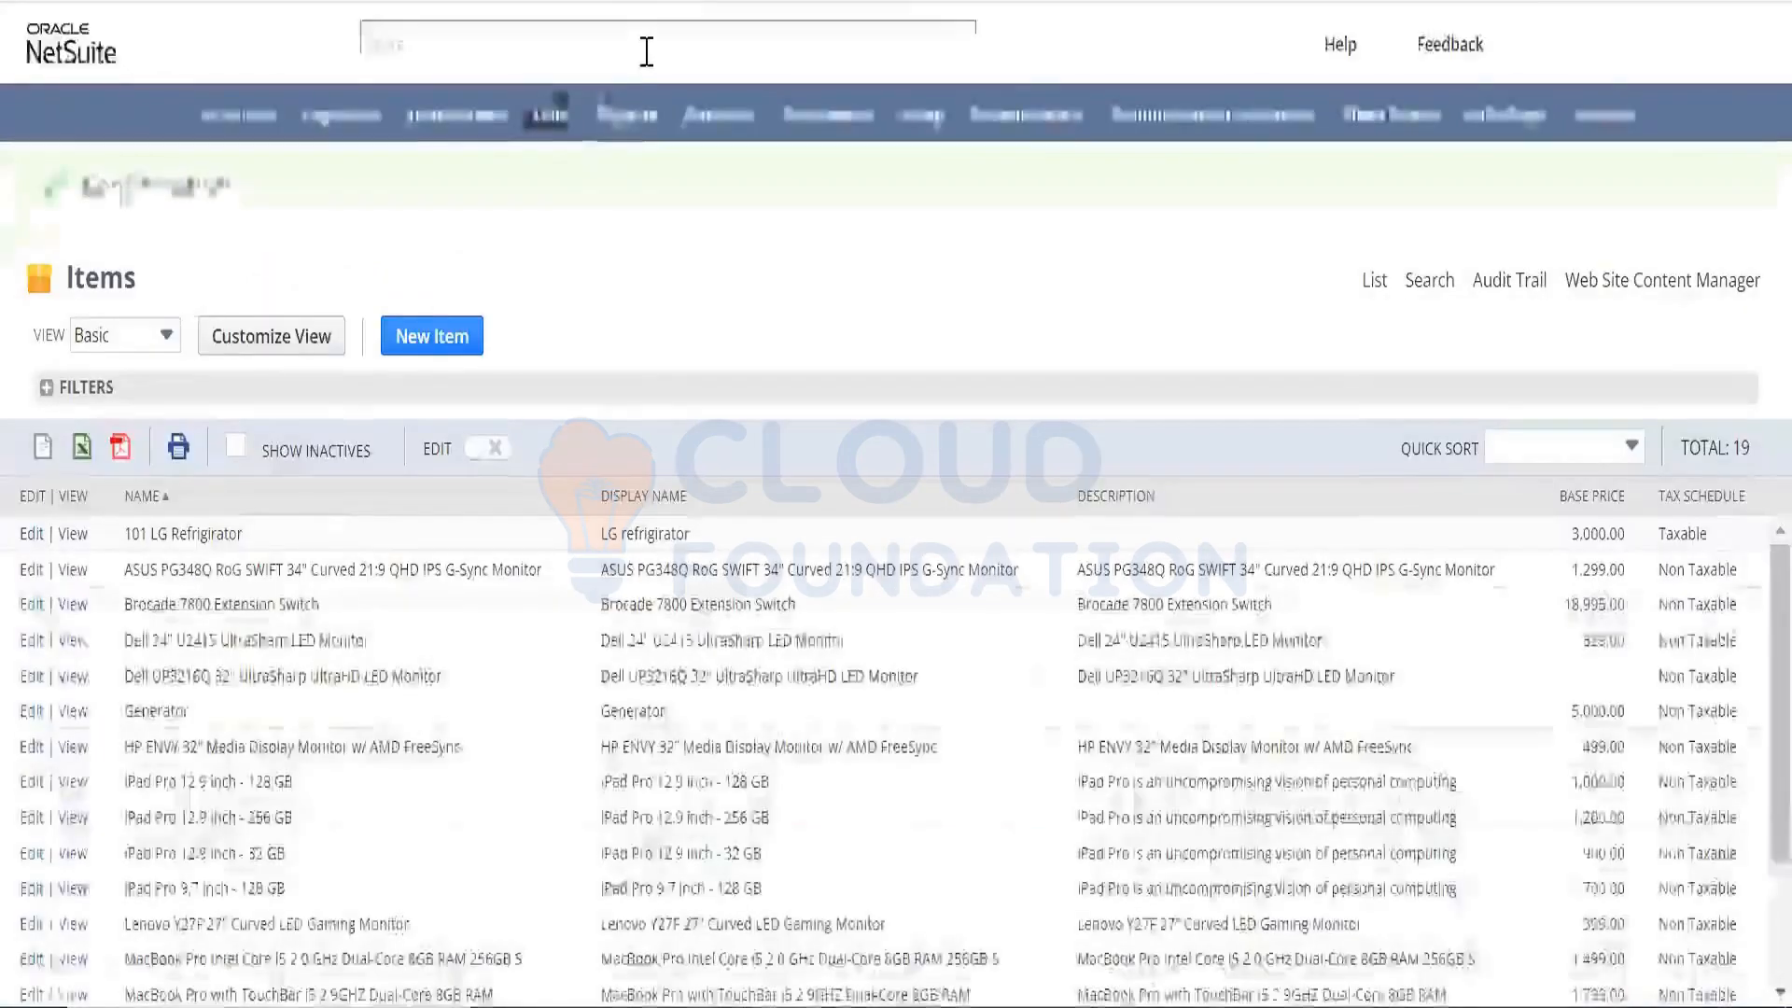
# Search globally for the copied item name, open the matching item record and view its system information.
pyautogui.click(644, 48)
pyautogui.hotkey('ctrl', 'v')
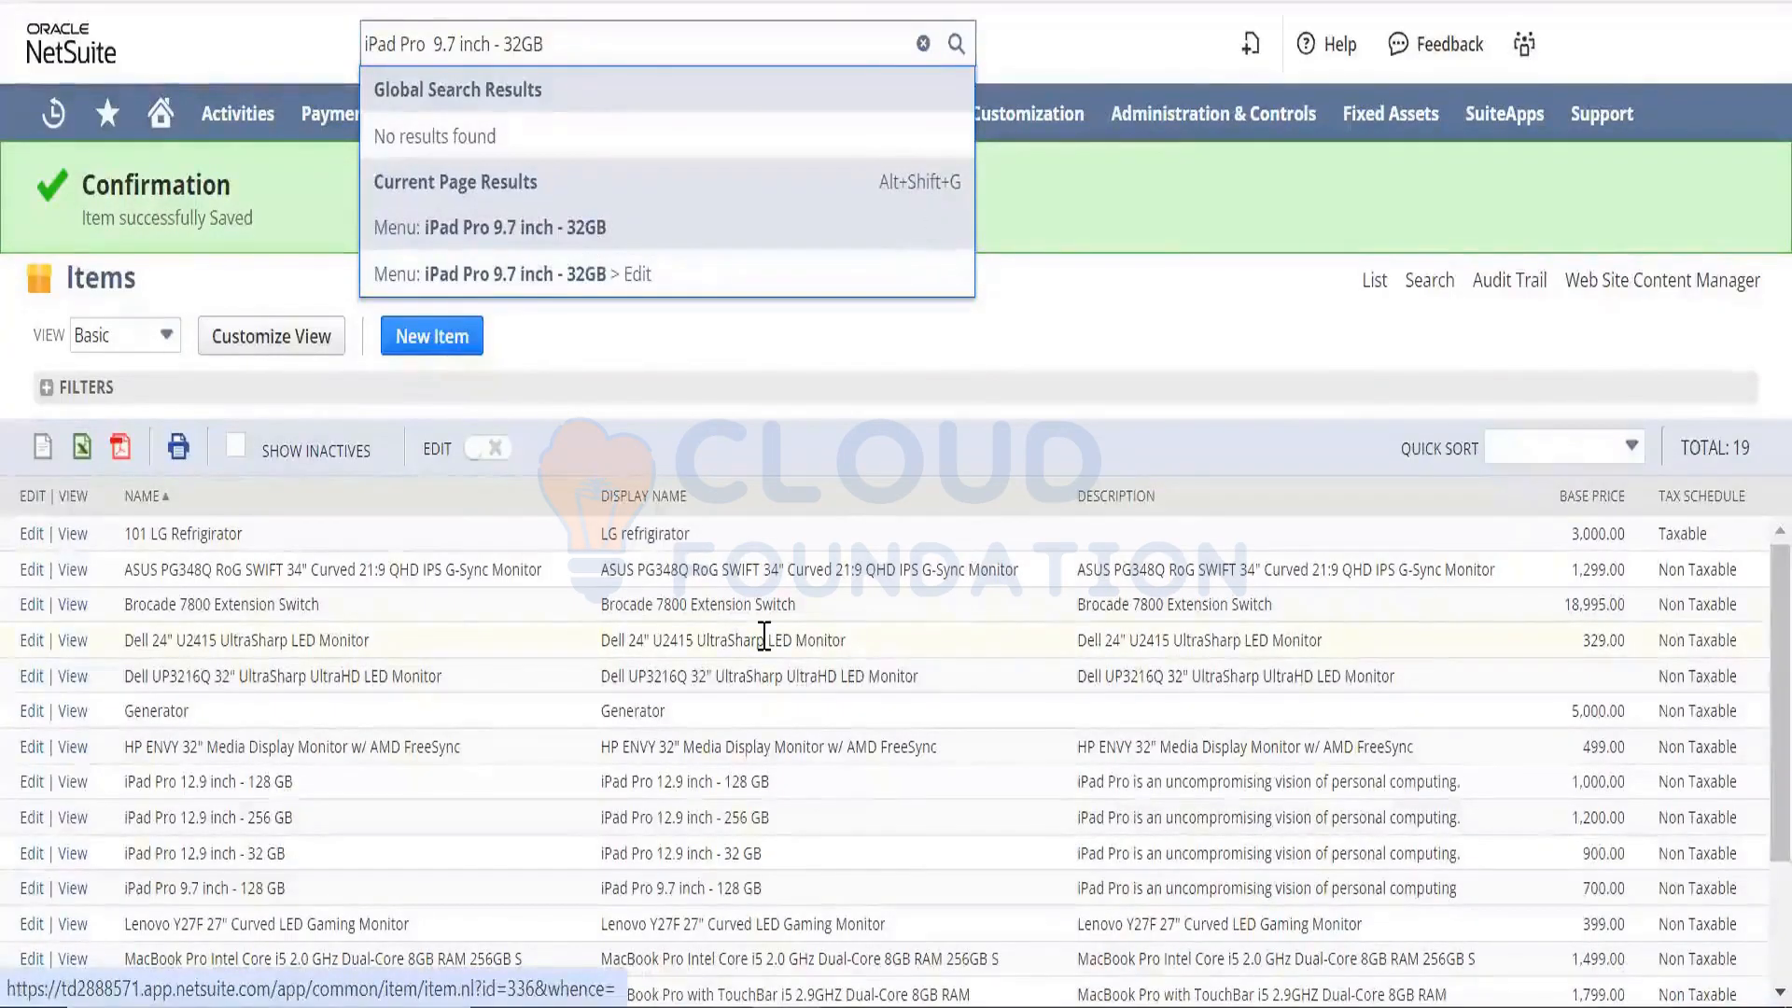
pyautogui.press('Return')
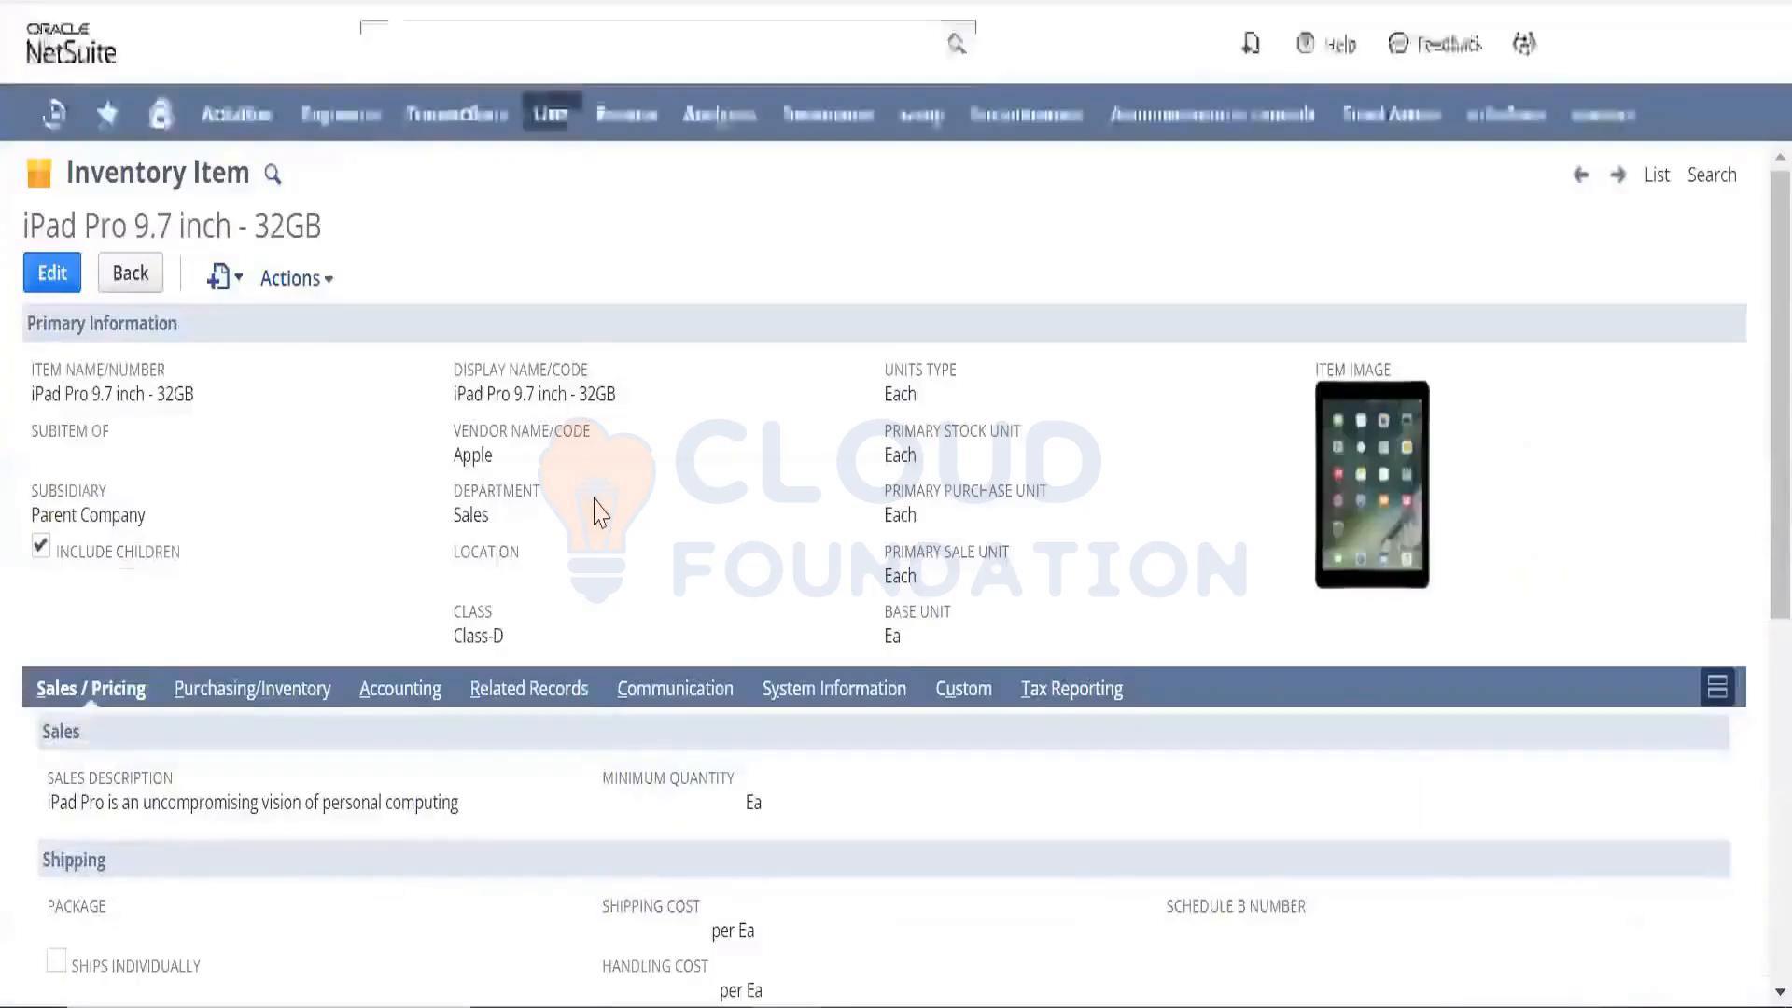
pyautogui.click(839, 688)
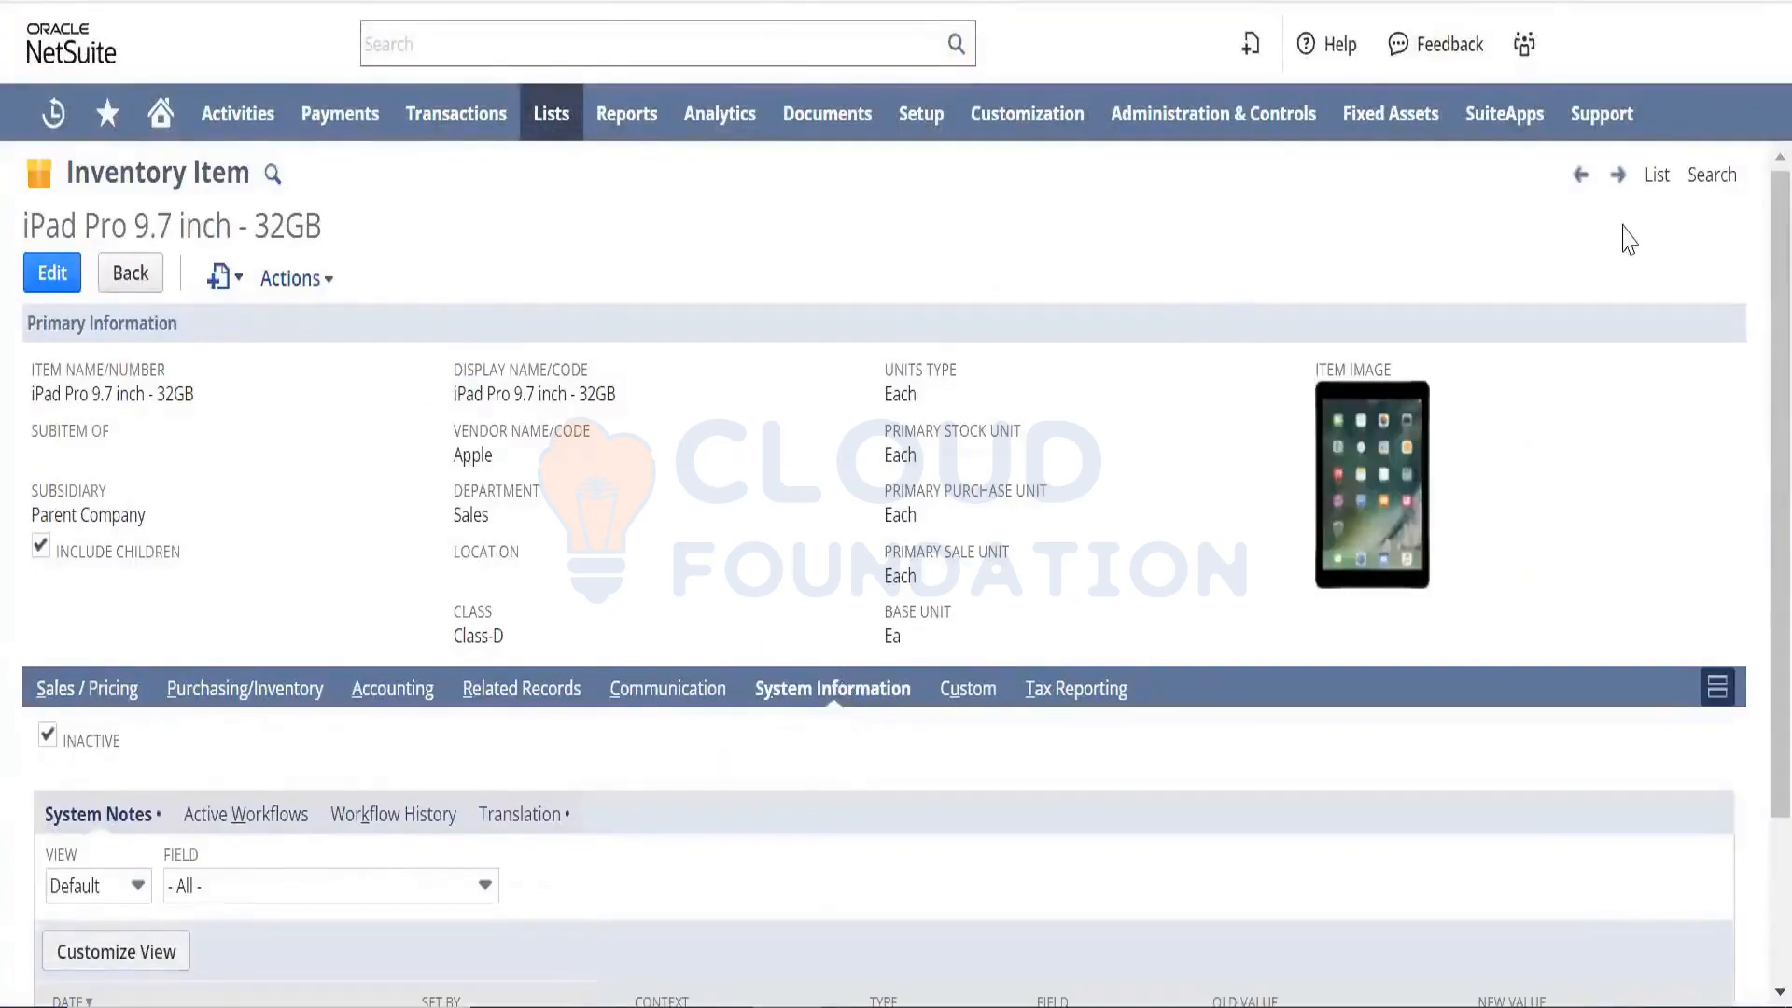
# Include inactive records in the items list and locate iPad Pro 9.7 inch - 32GB.
pyautogui.click(1657, 178)
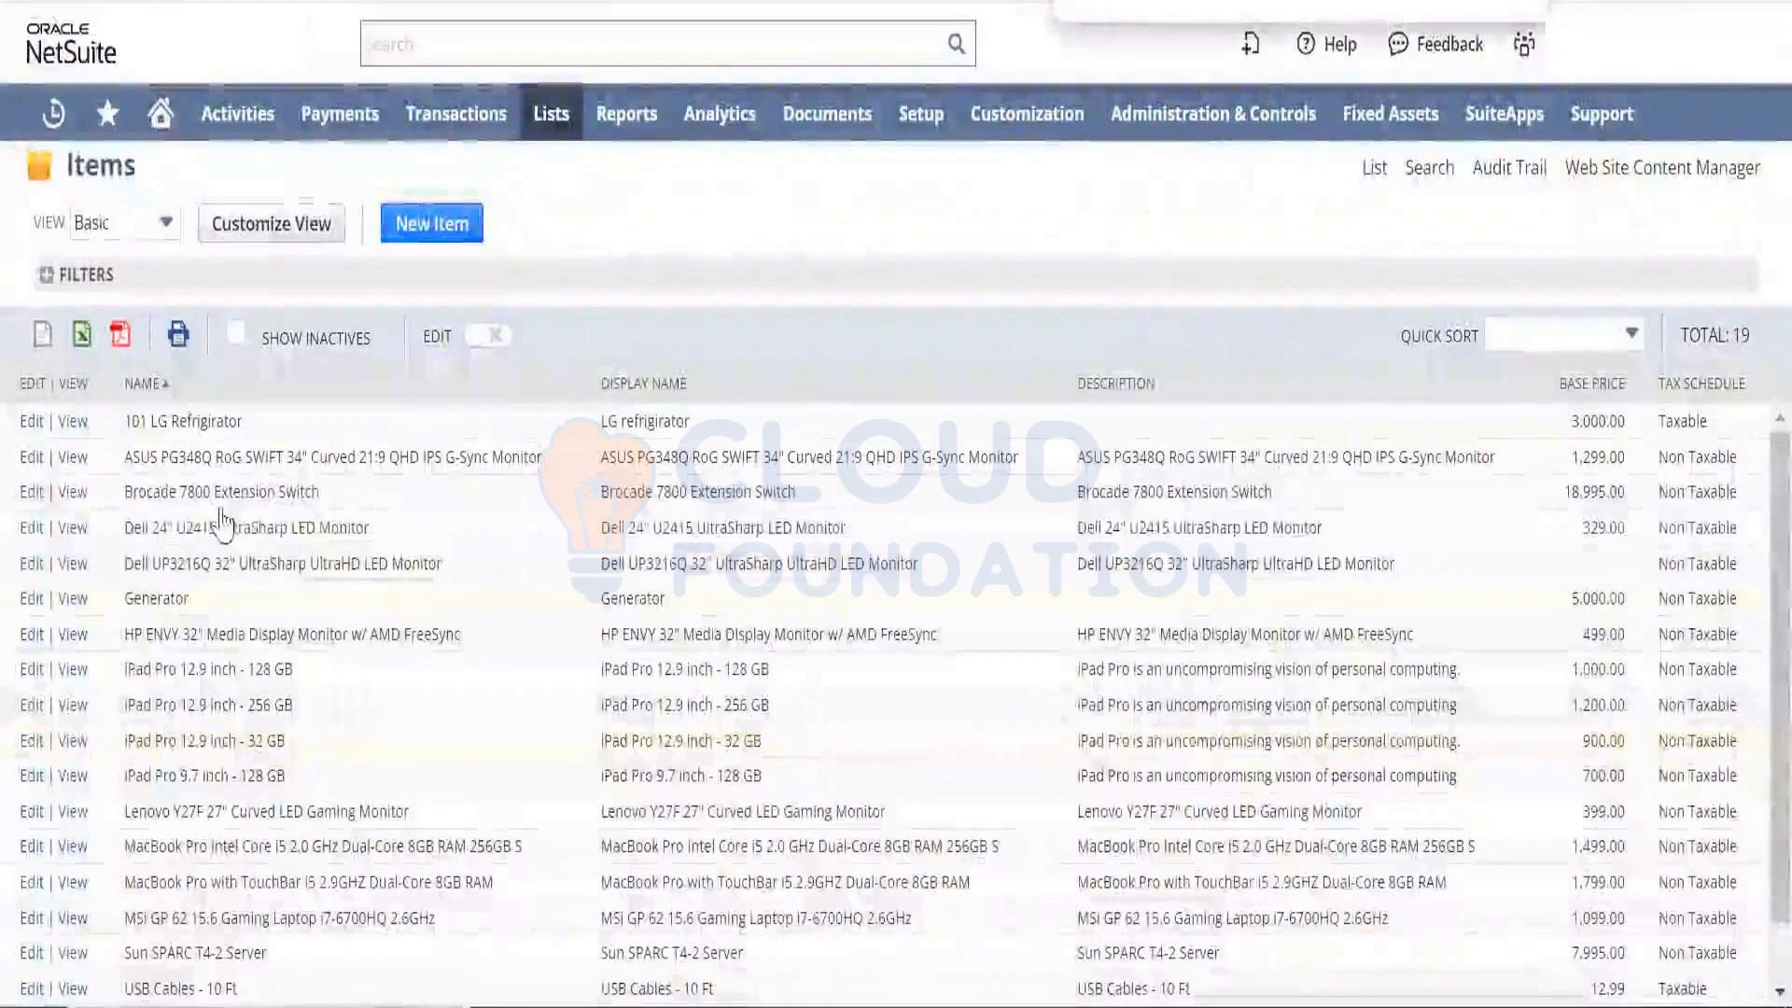
pyautogui.click(236, 336)
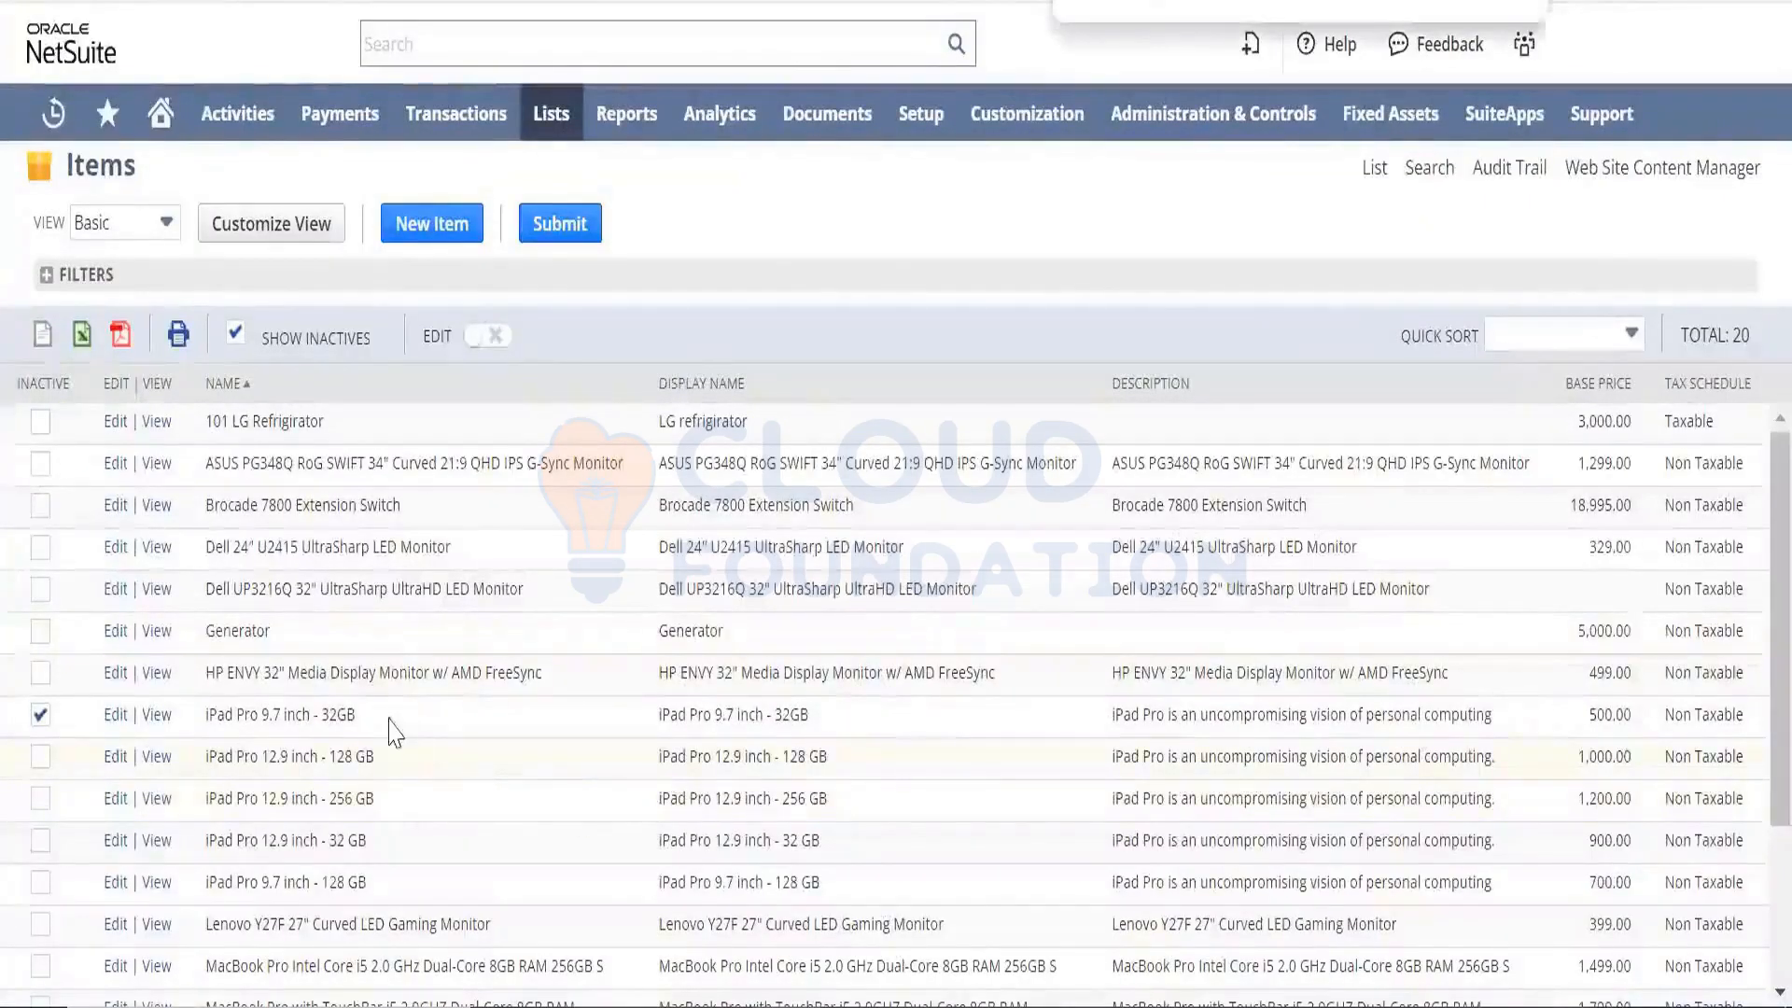
pyautogui.tripleClick(234, 732)
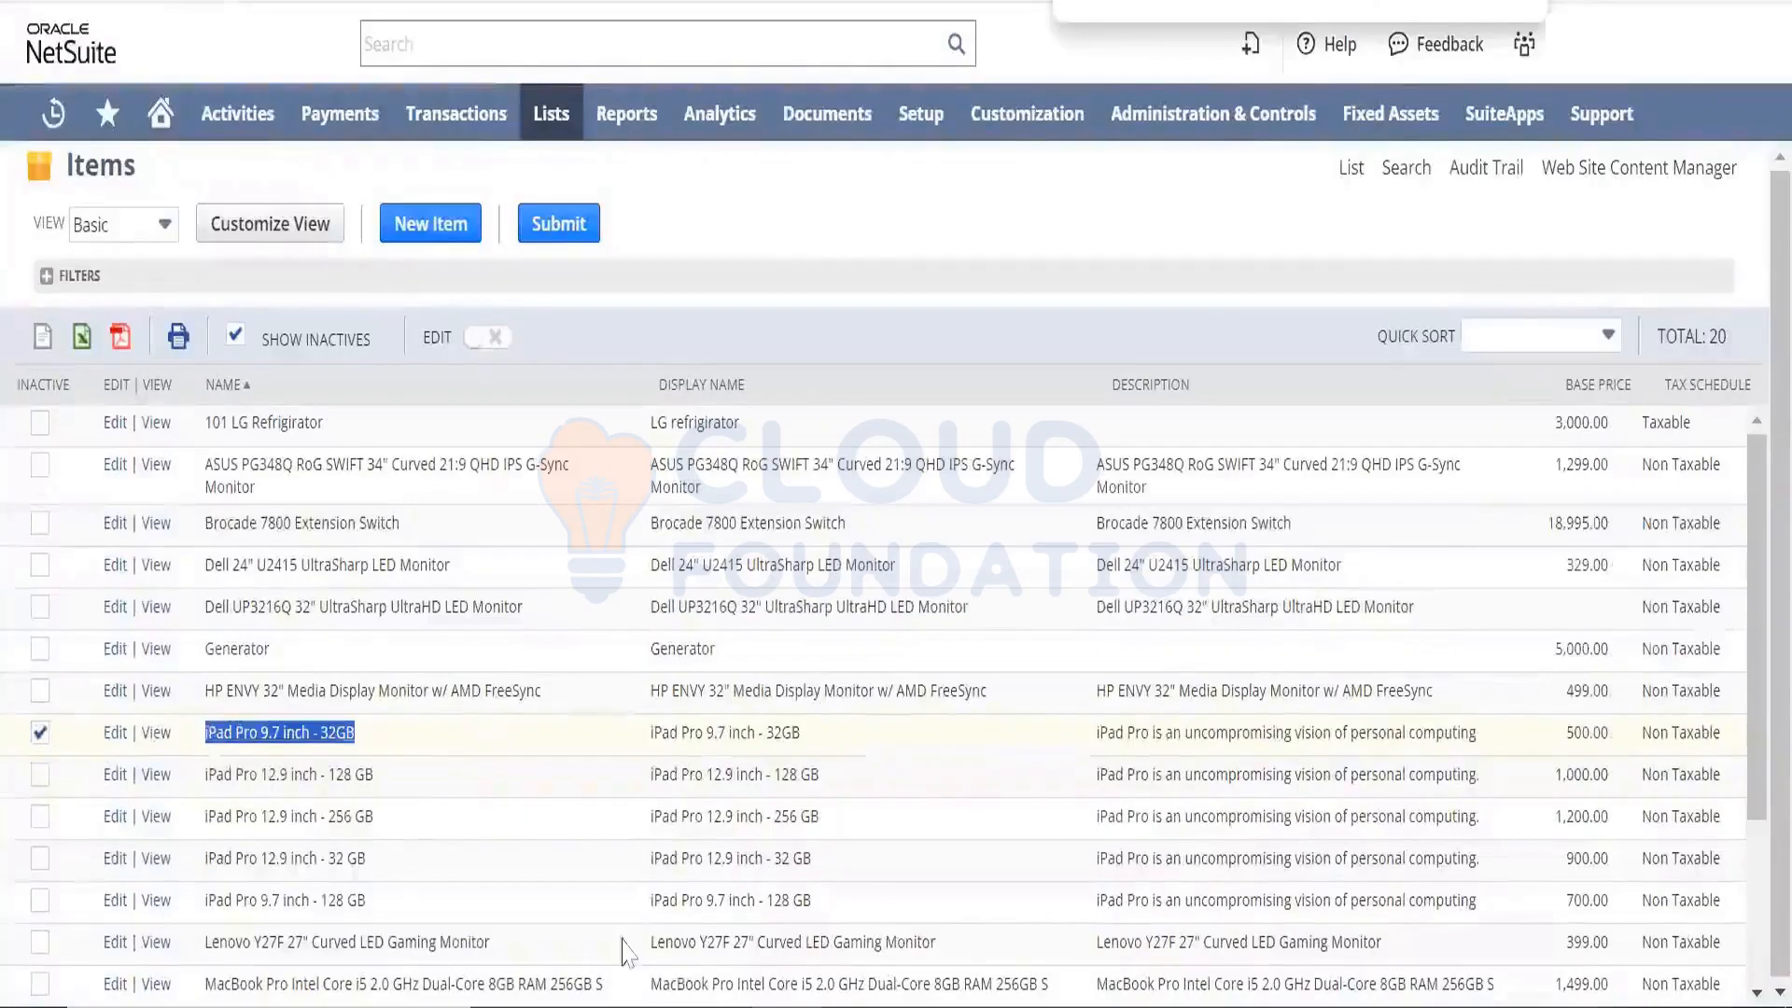
# Leave the APR Limited vendor record for the company's subsidiaries list and view the Australia subsidiary.
pyautogui.click(1512, 4)
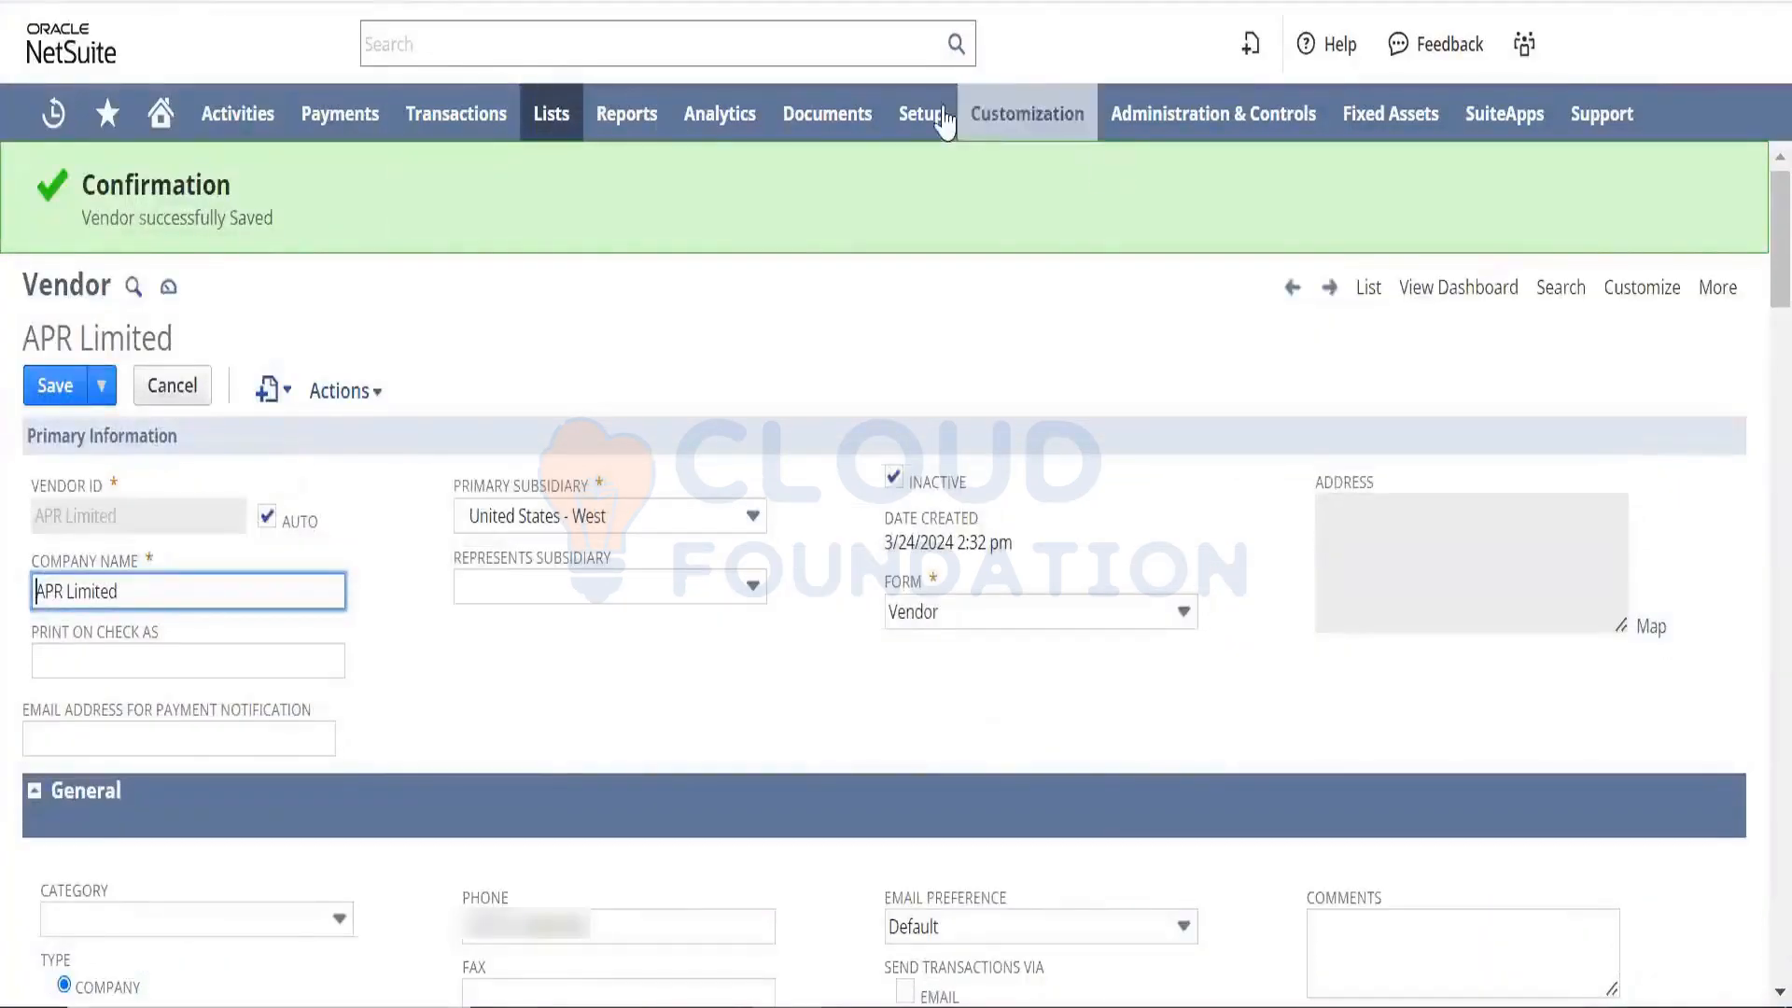
pyautogui.moveTo(946, 125)
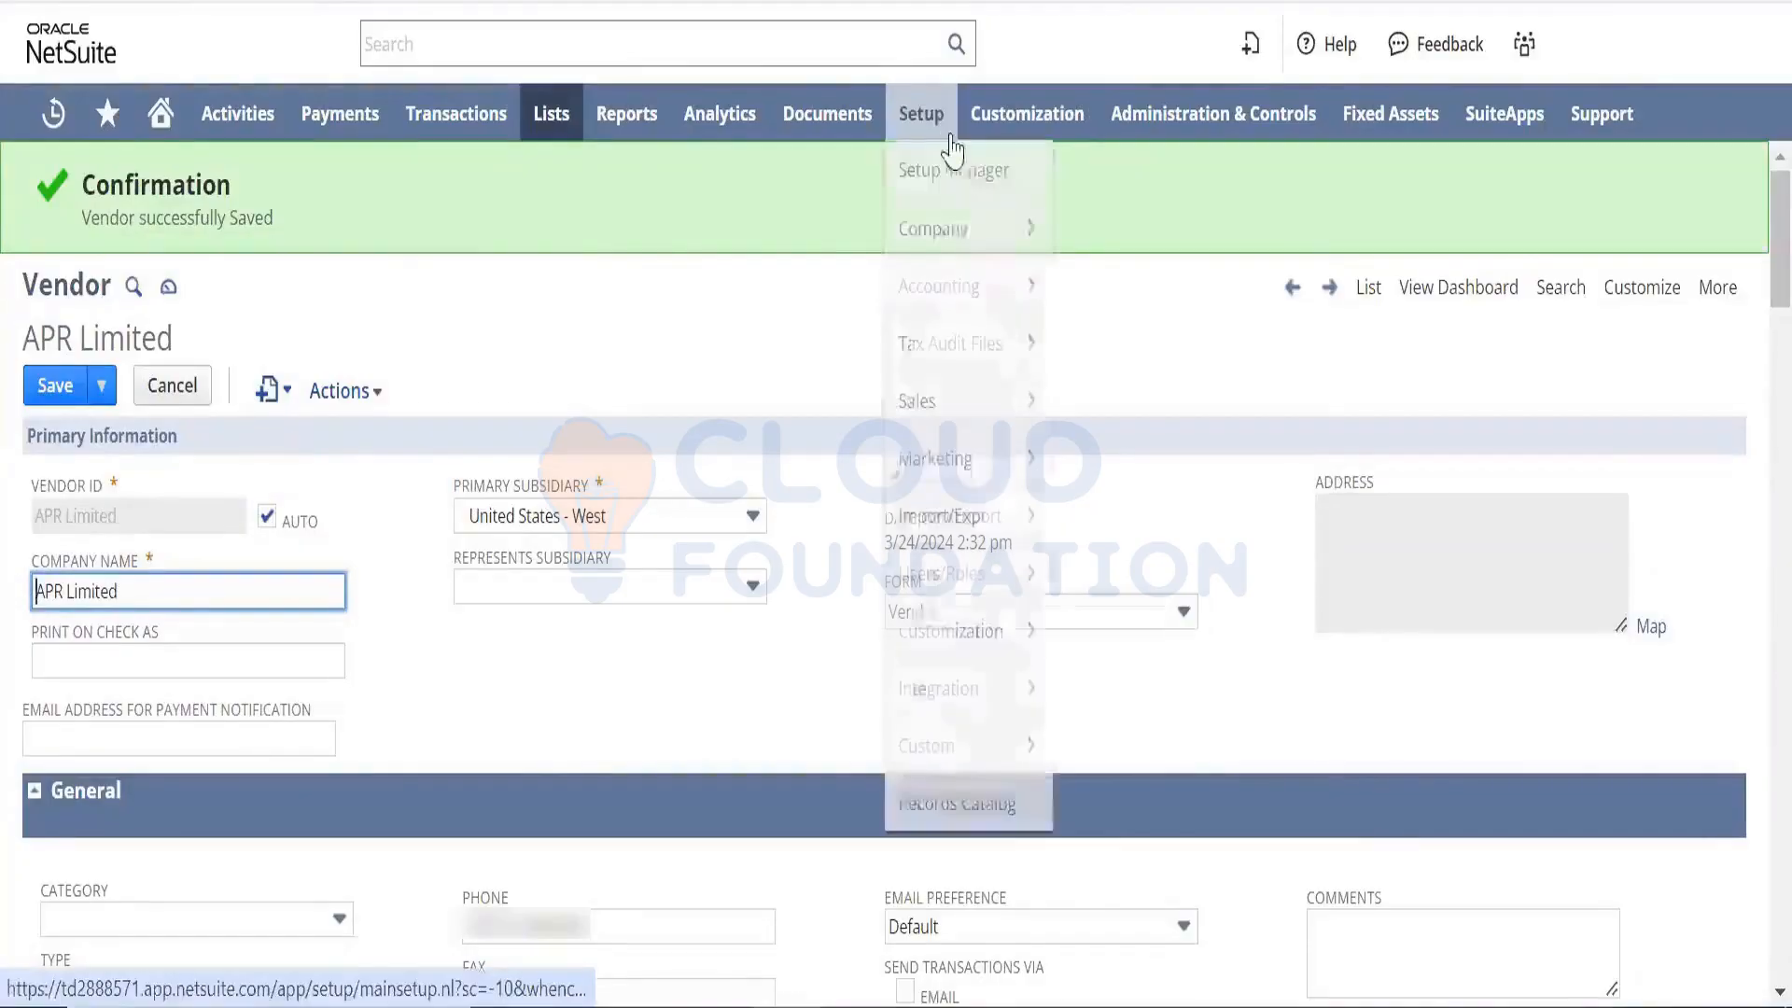
pyautogui.moveTo(933, 228)
pyautogui.moveTo(1168, 977)
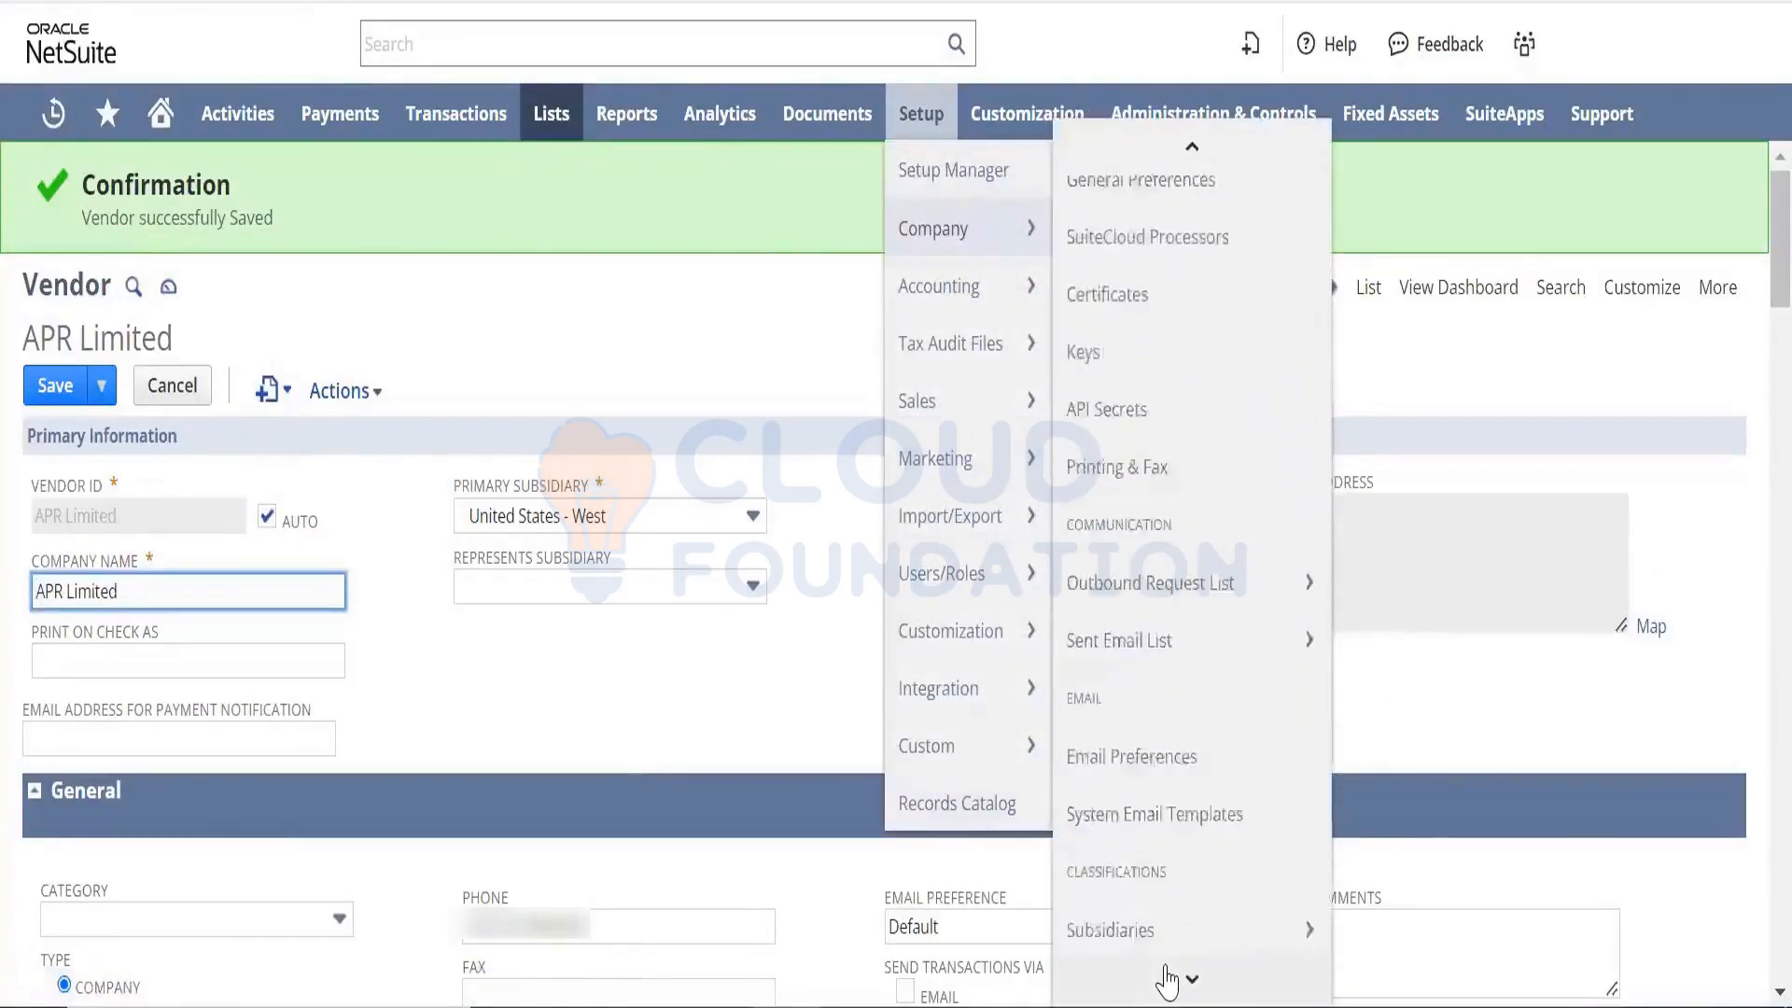
pyautogui.click(1181, 805)
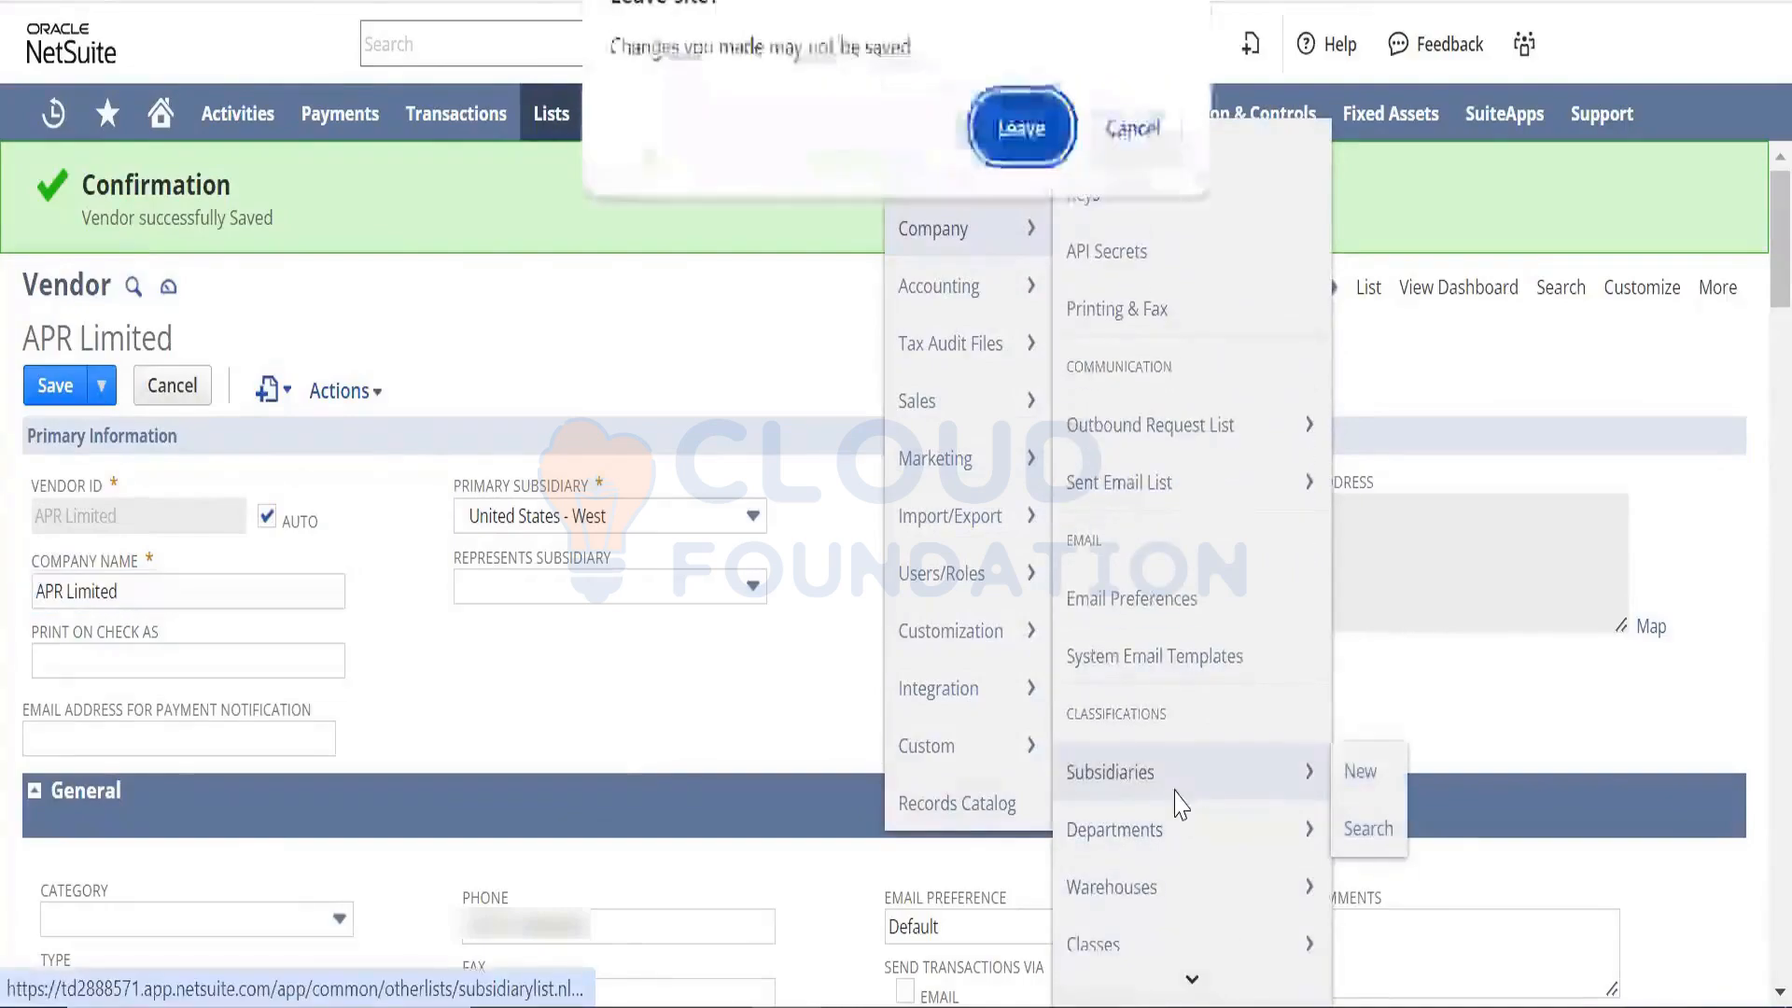
pyautogui.click(1020, 131)
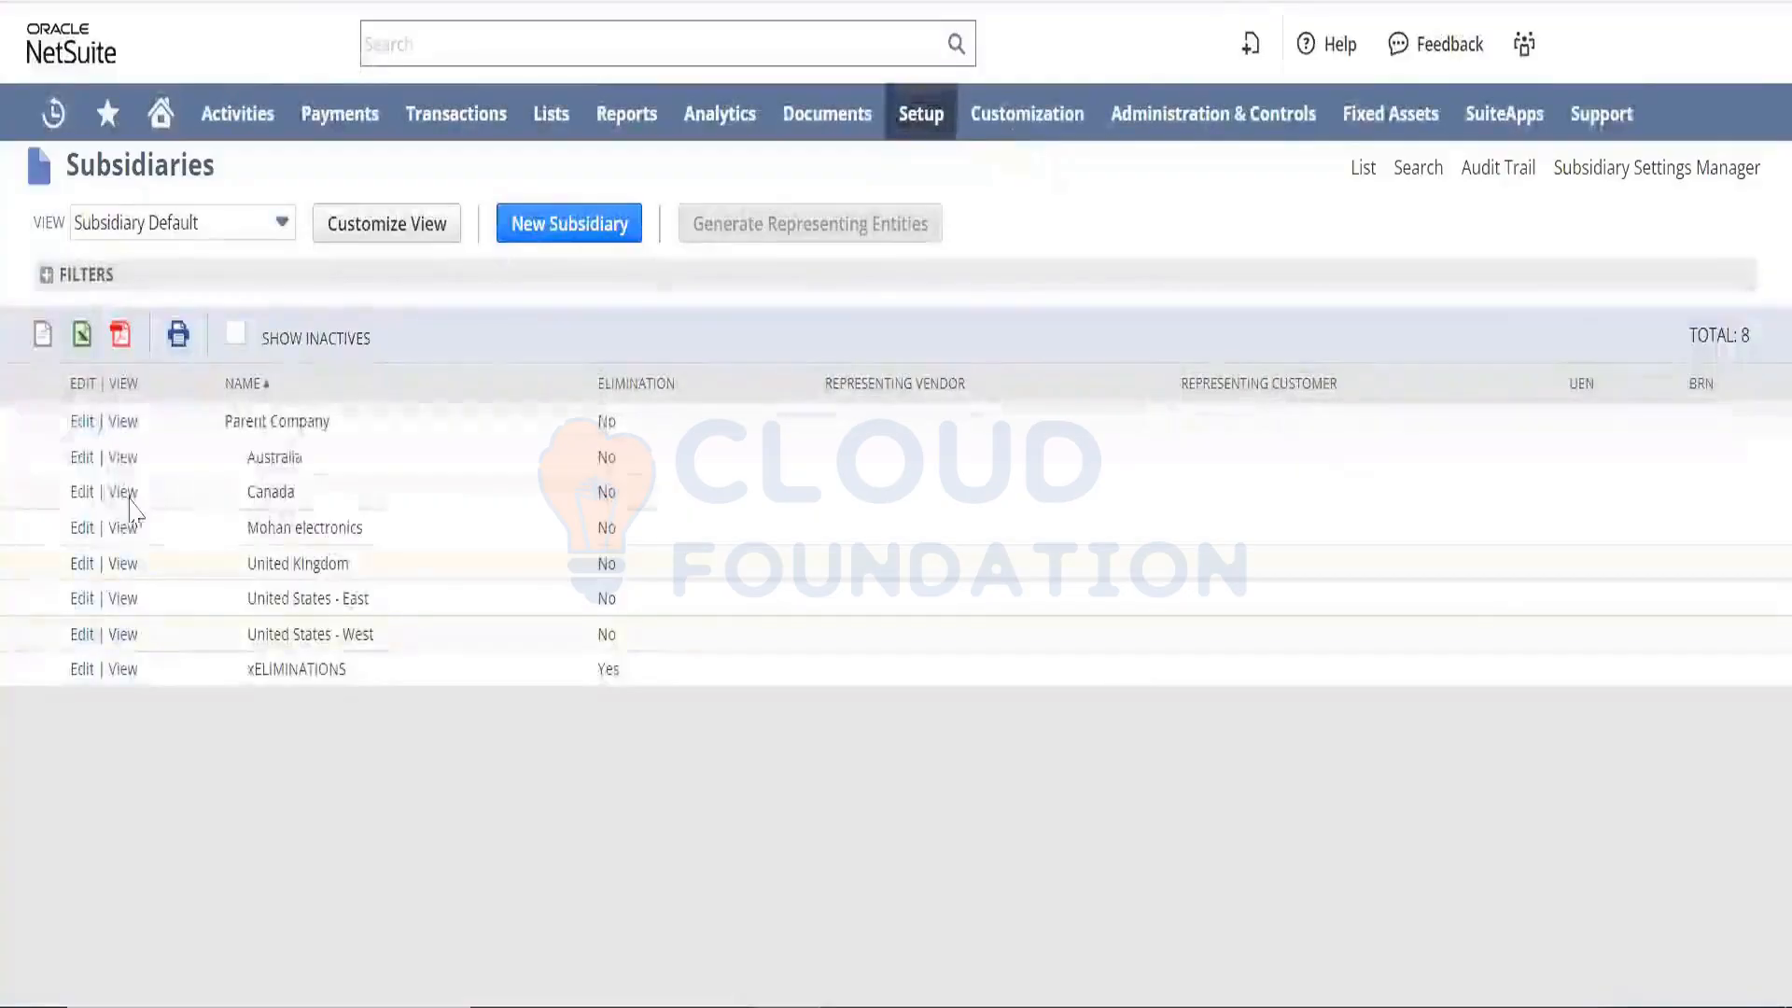
pyautogui.click(124, 460)
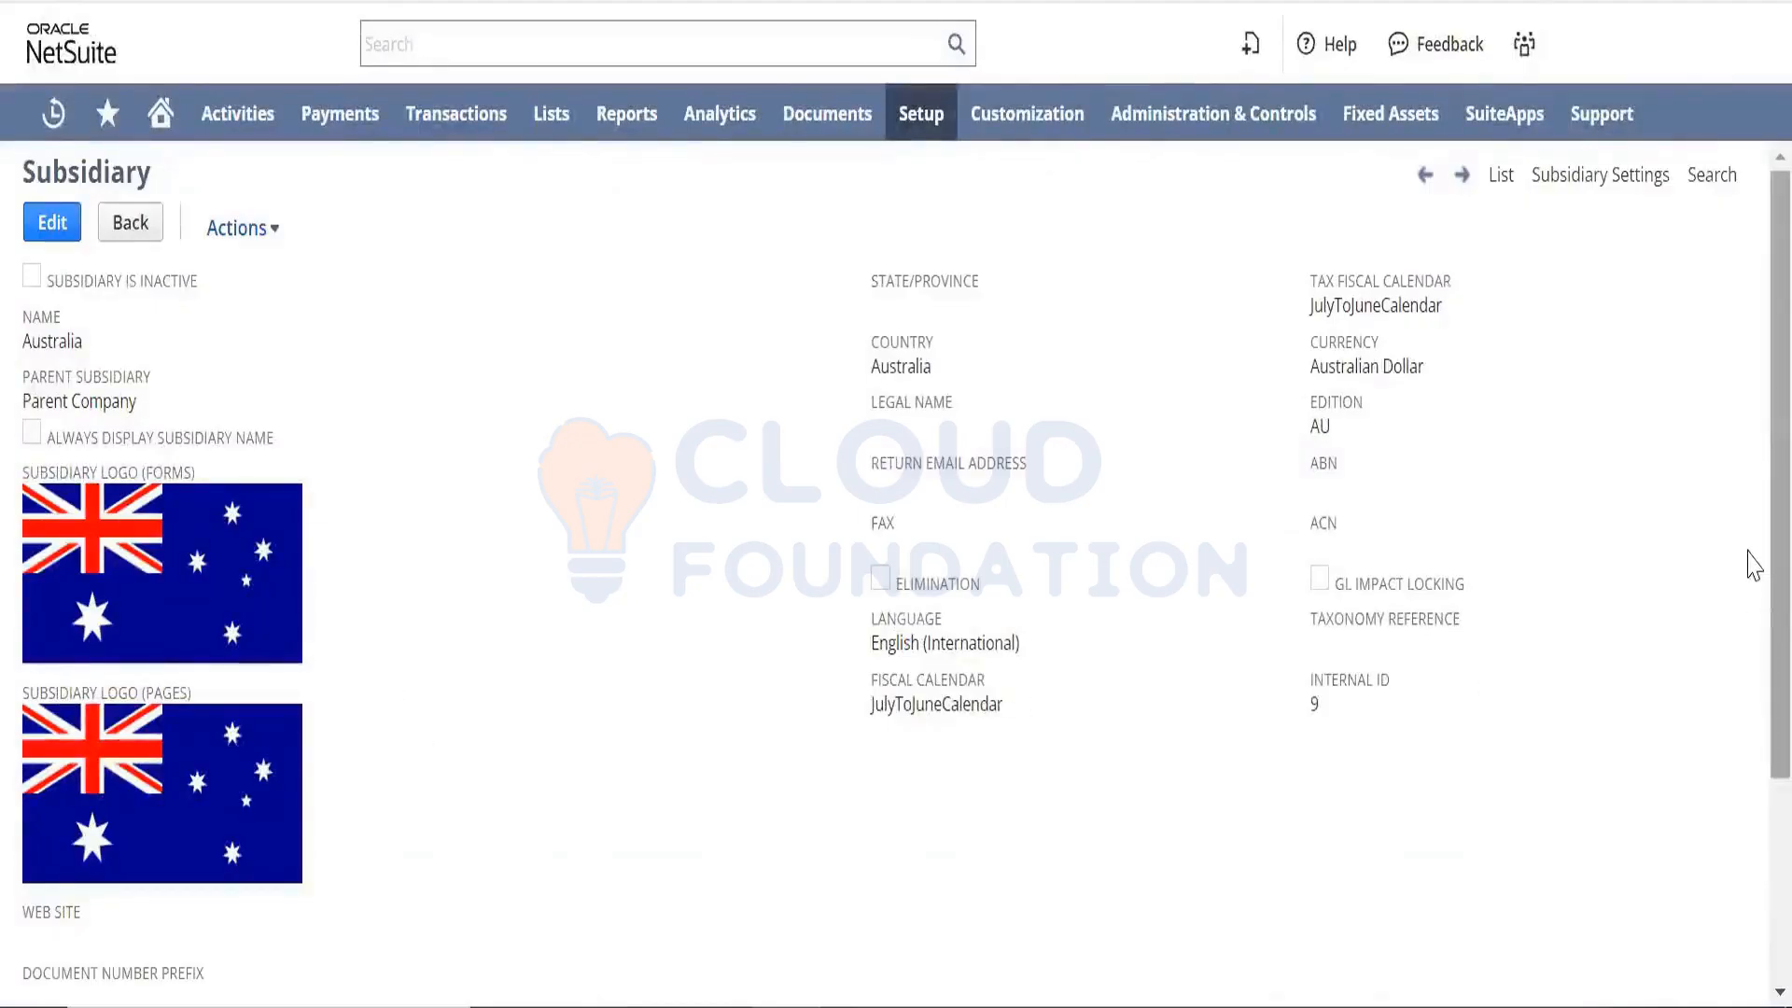
# Examine the Australia subsidiary's country, the State/Province field help and the available company setup options.
pyautogui.scroll(-1, 1753, 607)
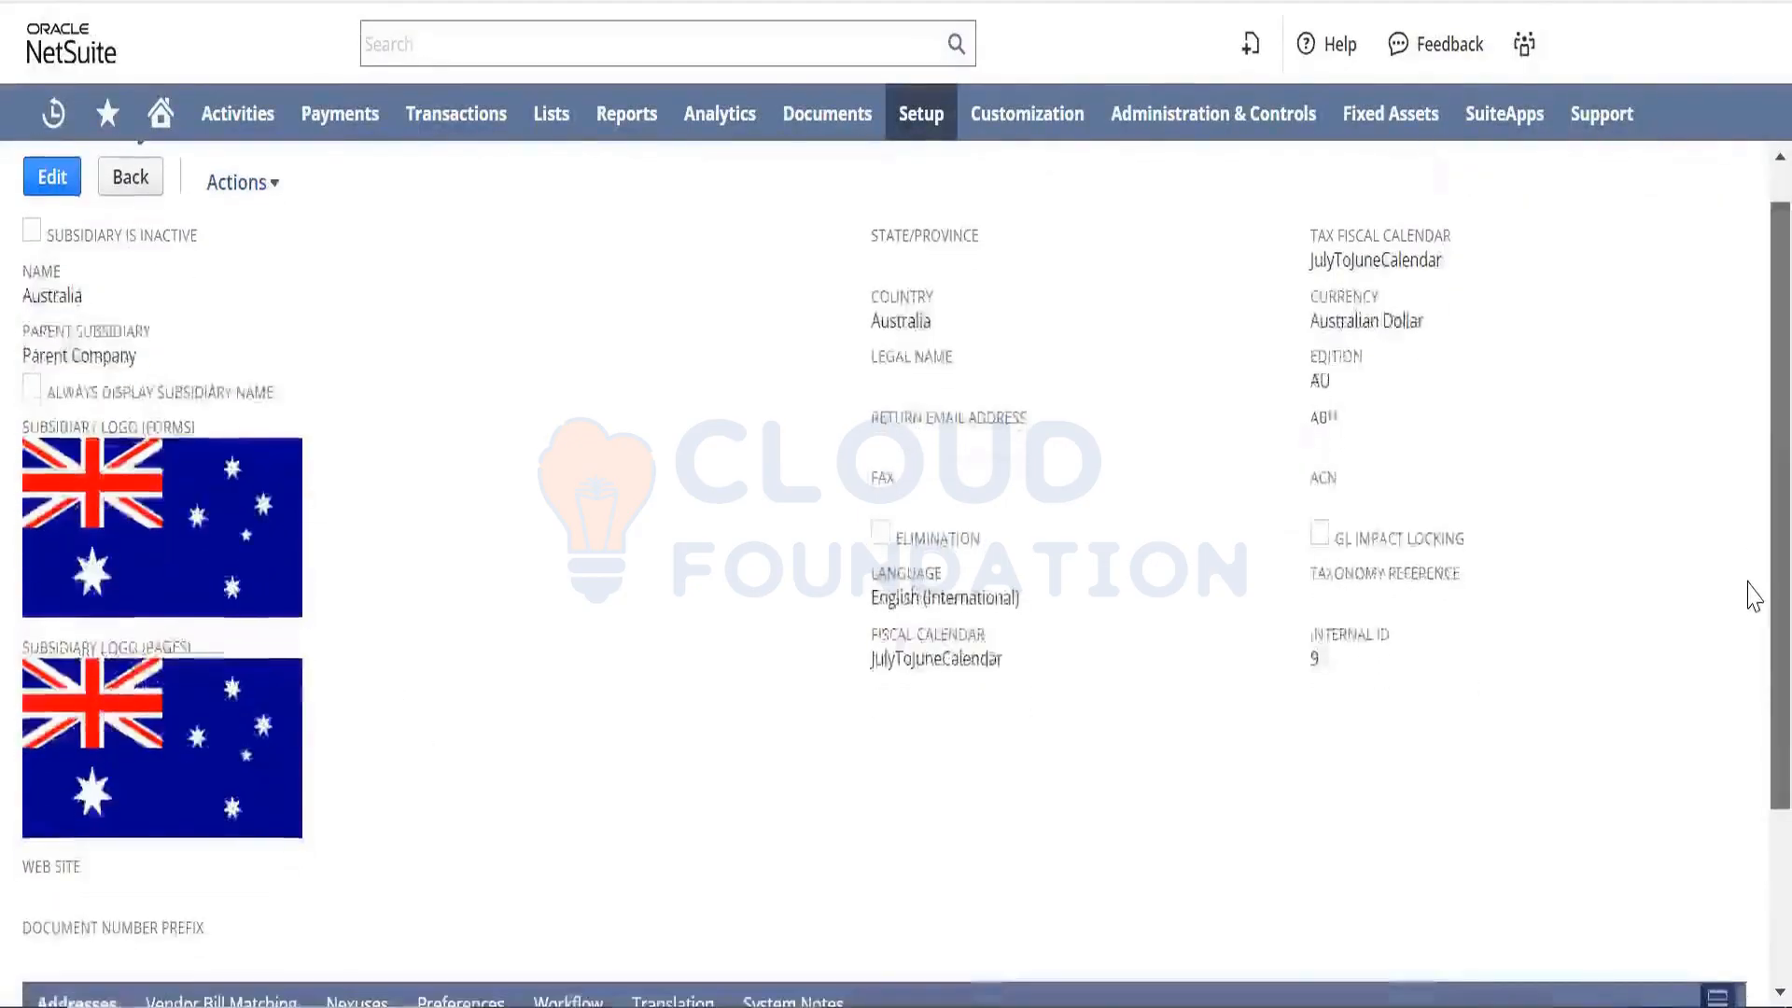
pyautogui.doubleClick(905, 320)
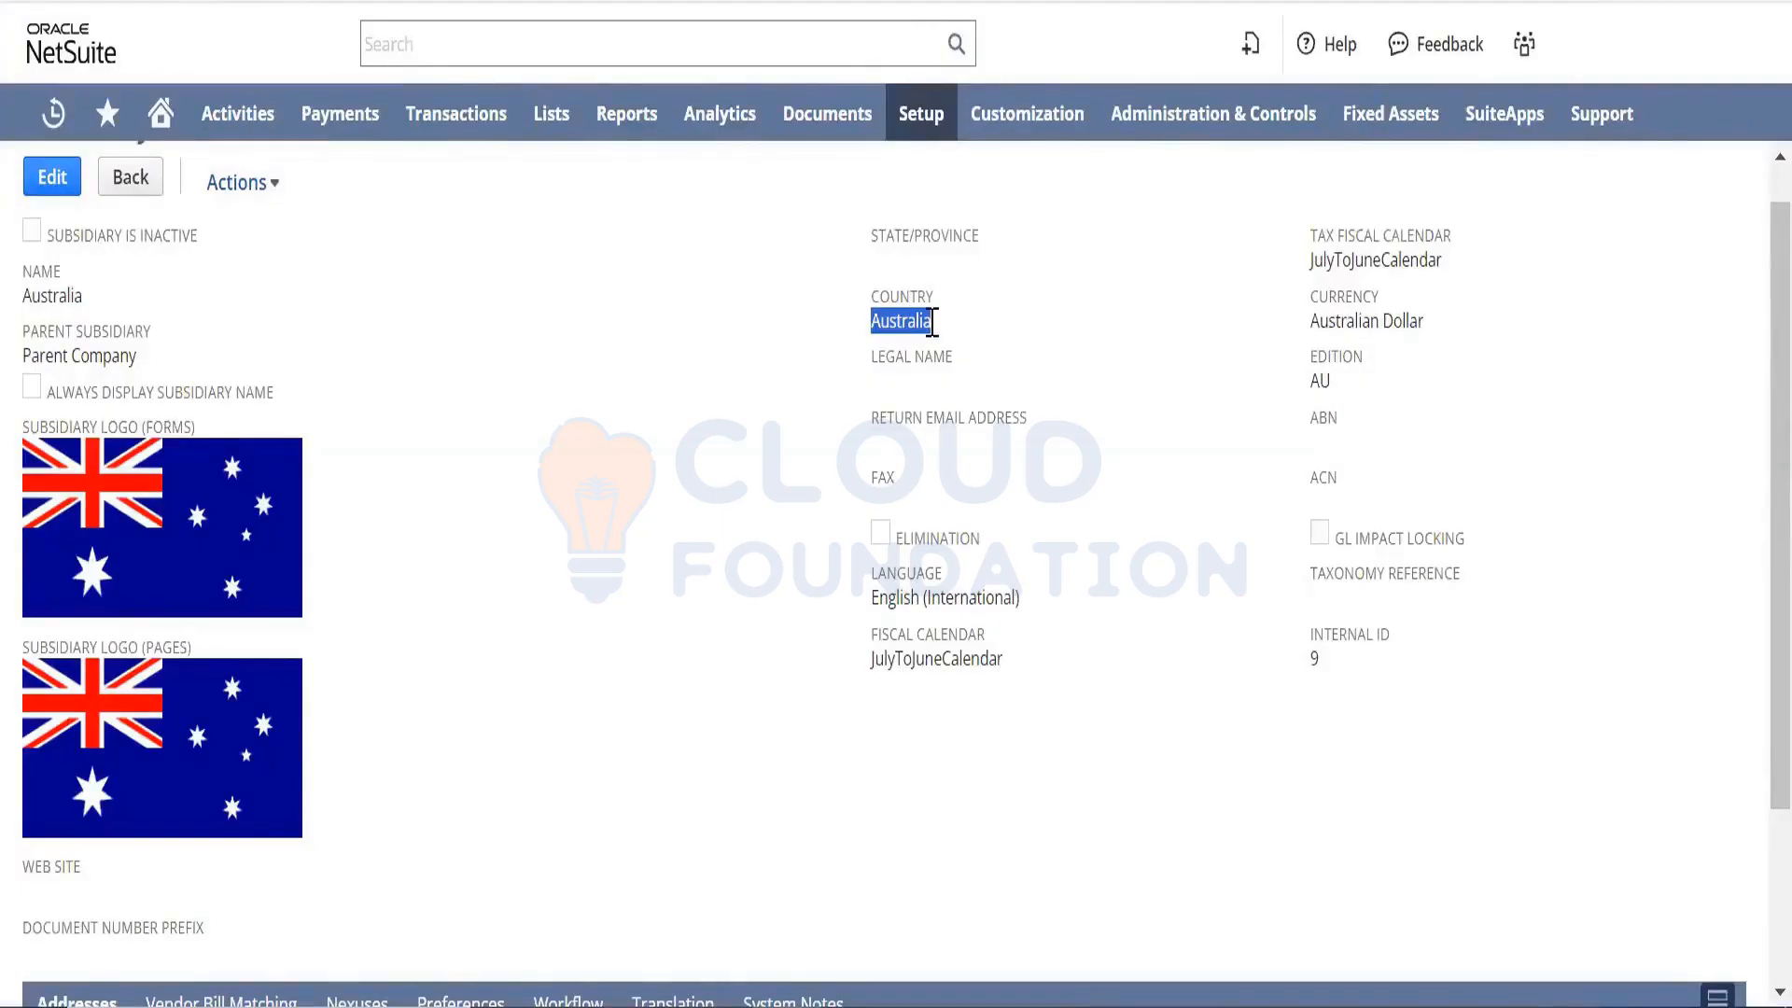
pyautogui.click(957, 248)
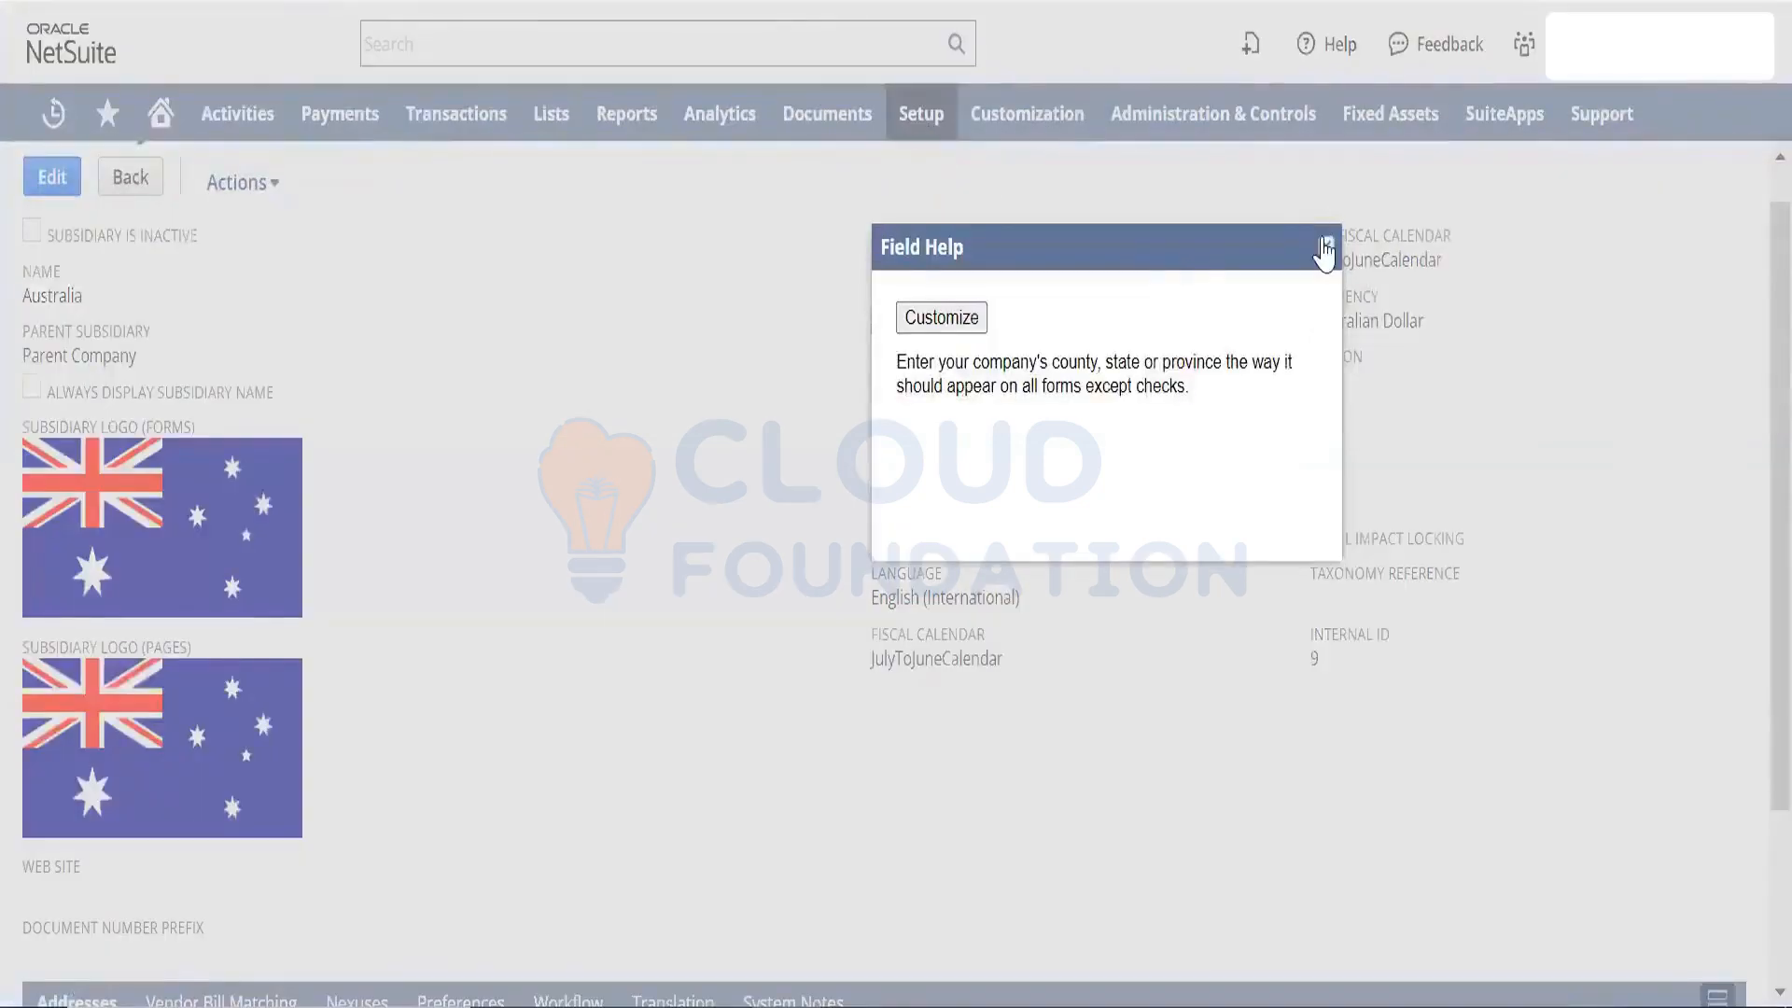
pyautogui.click(1325, 248)
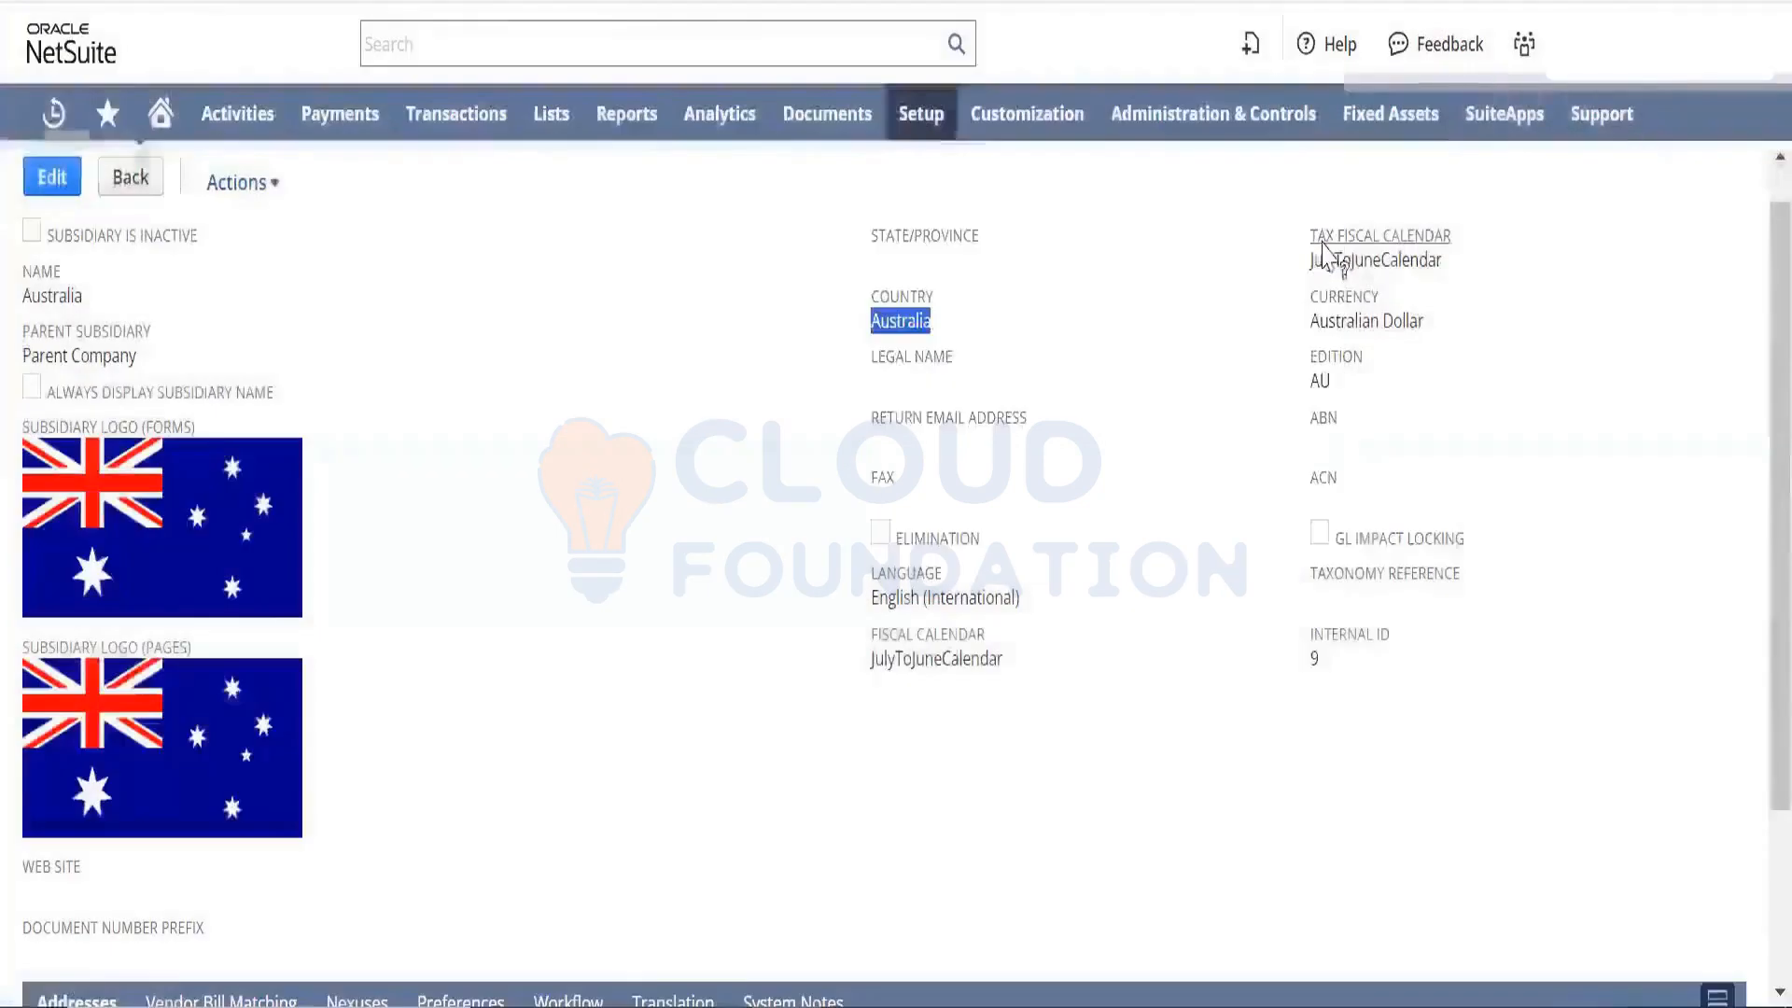
pyautogui.moveTo(933, 229)
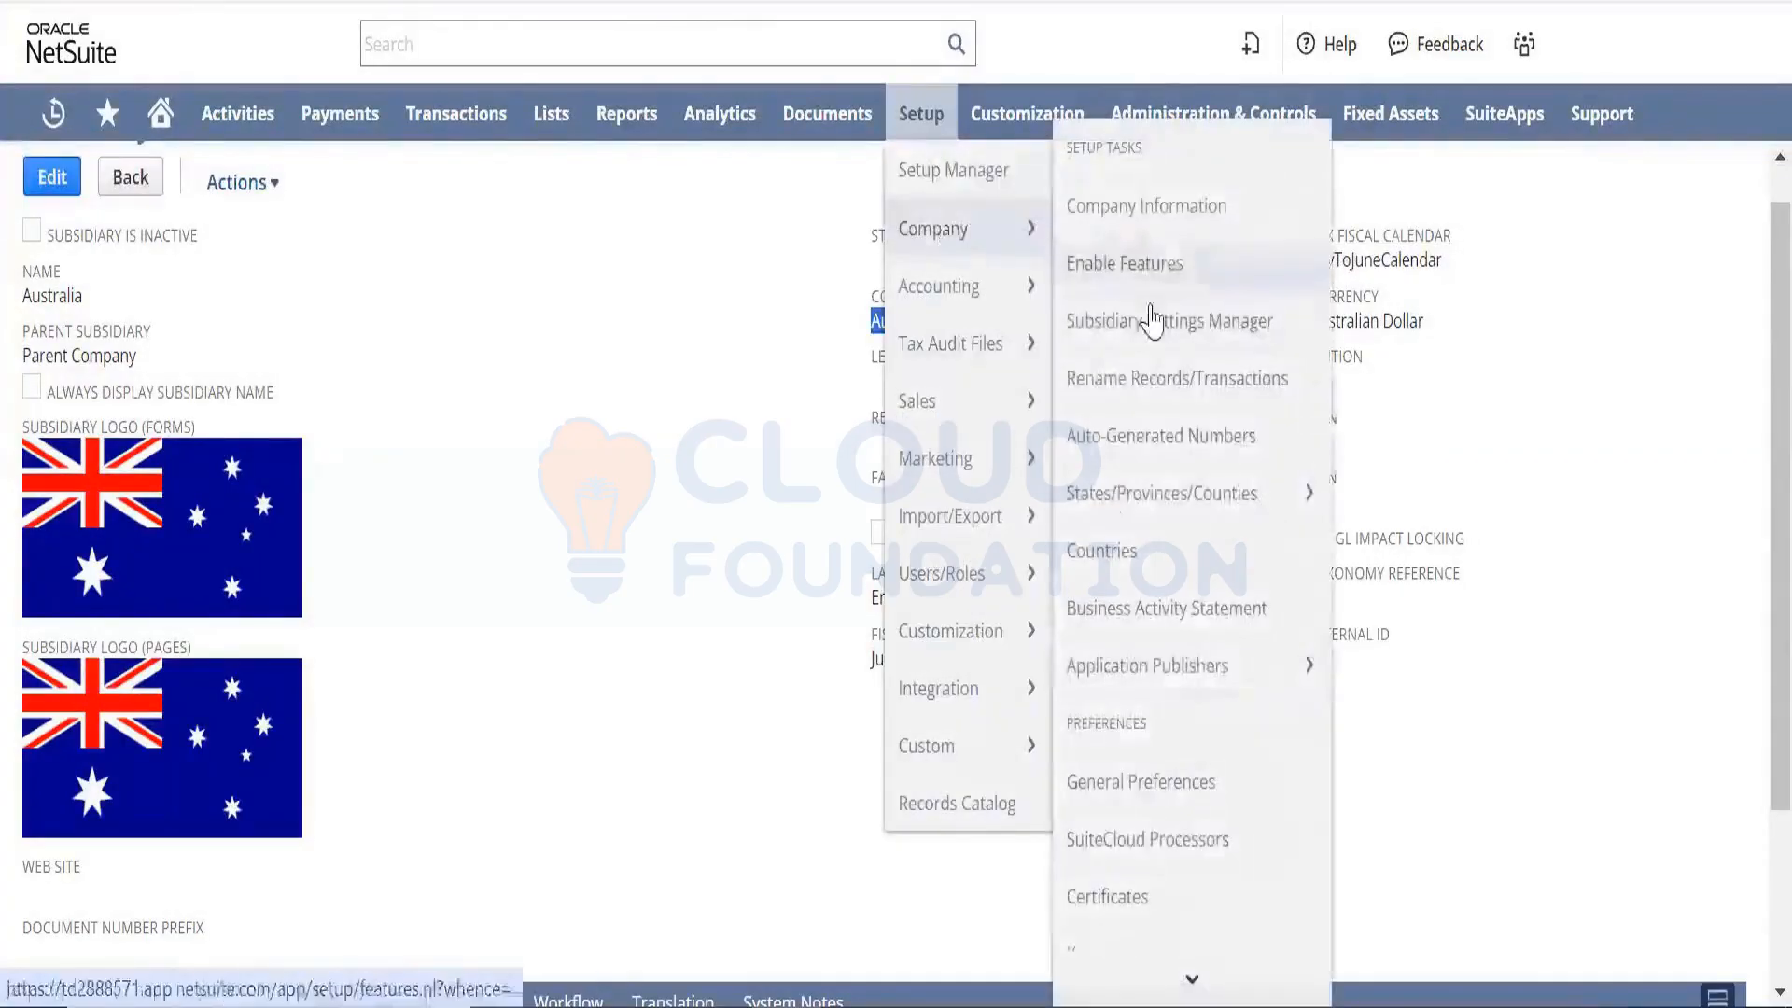
pyautogui.moveTo(1210, 674)
pyautogui.scroll(-1, 1199, 935)
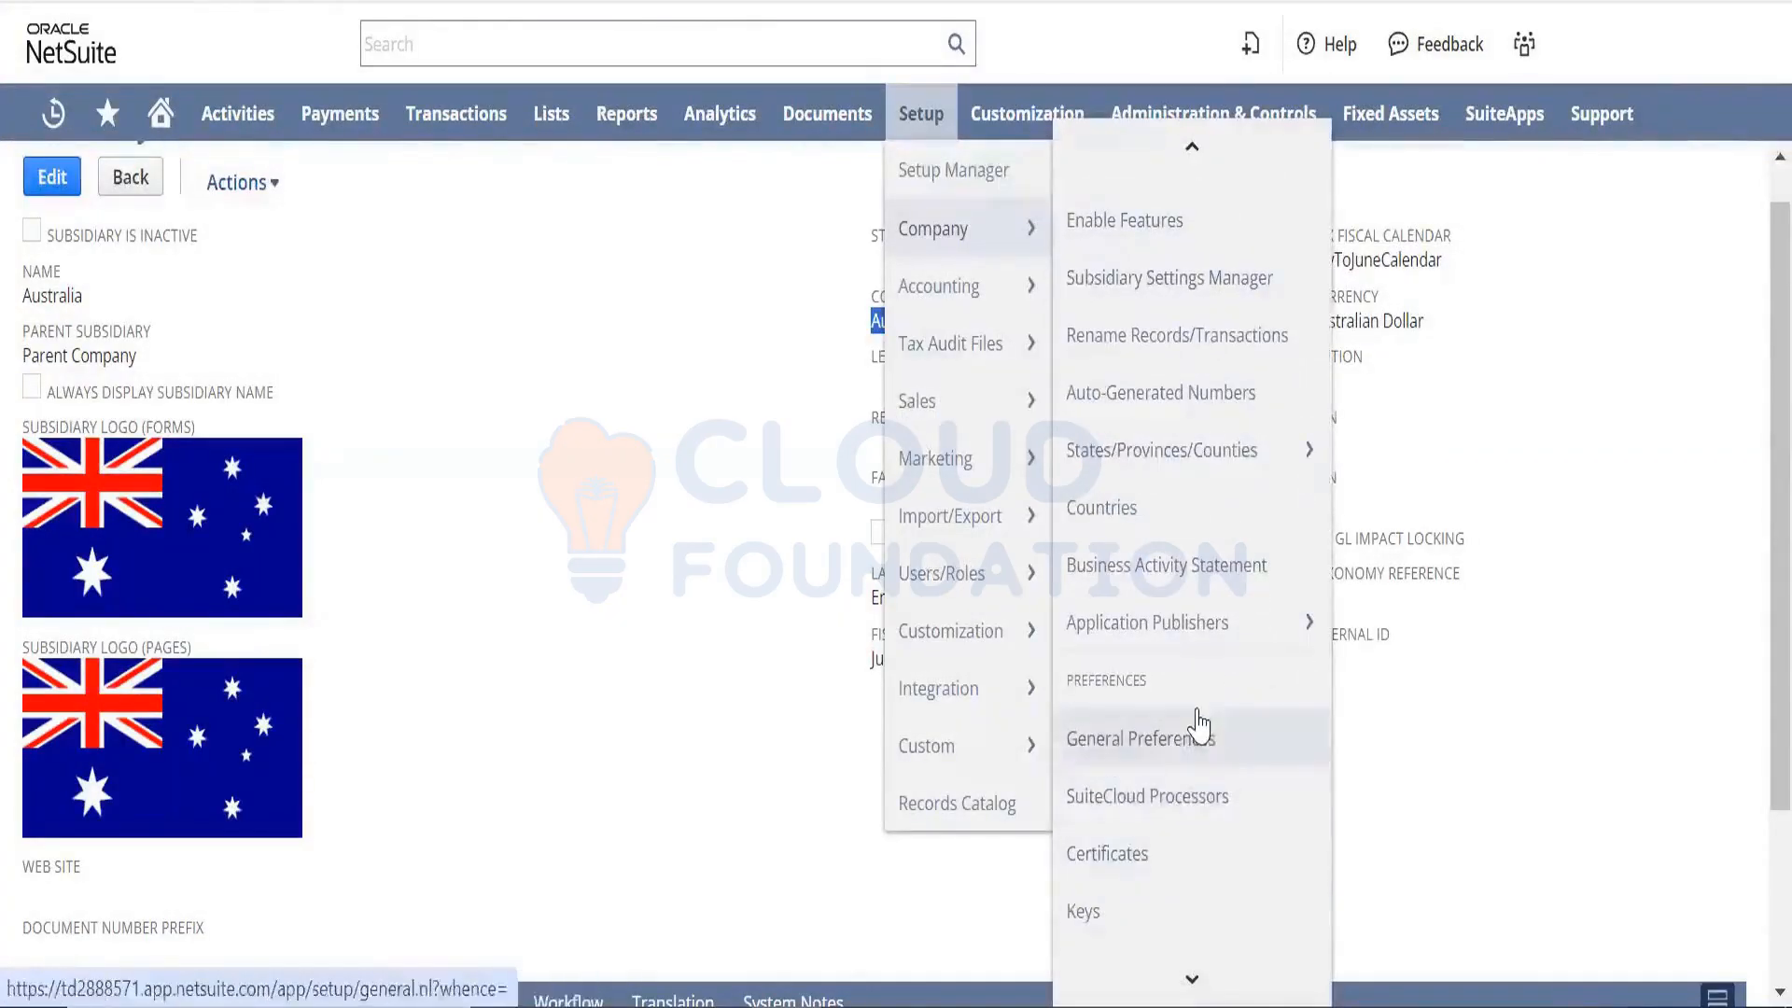
pyautogui.moveTo(1199, 476)
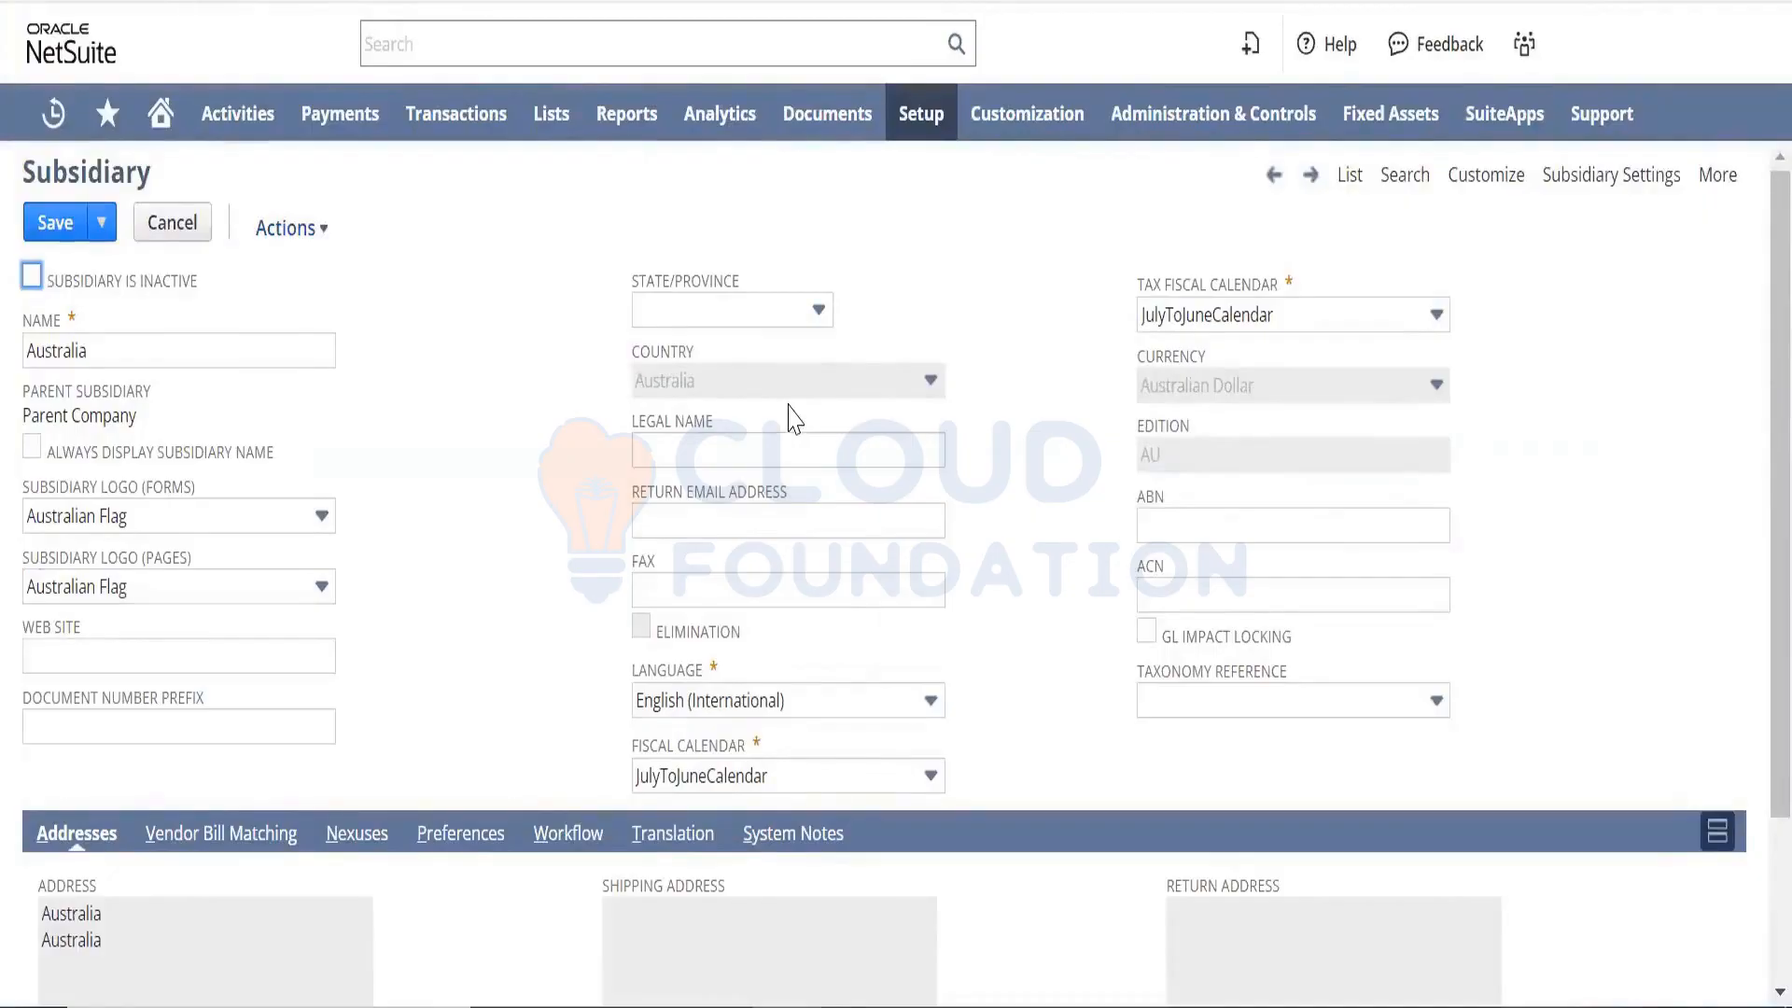
# Start a new subsidiary record and set its state to Alaska.
pyautogui.click(297, 228)
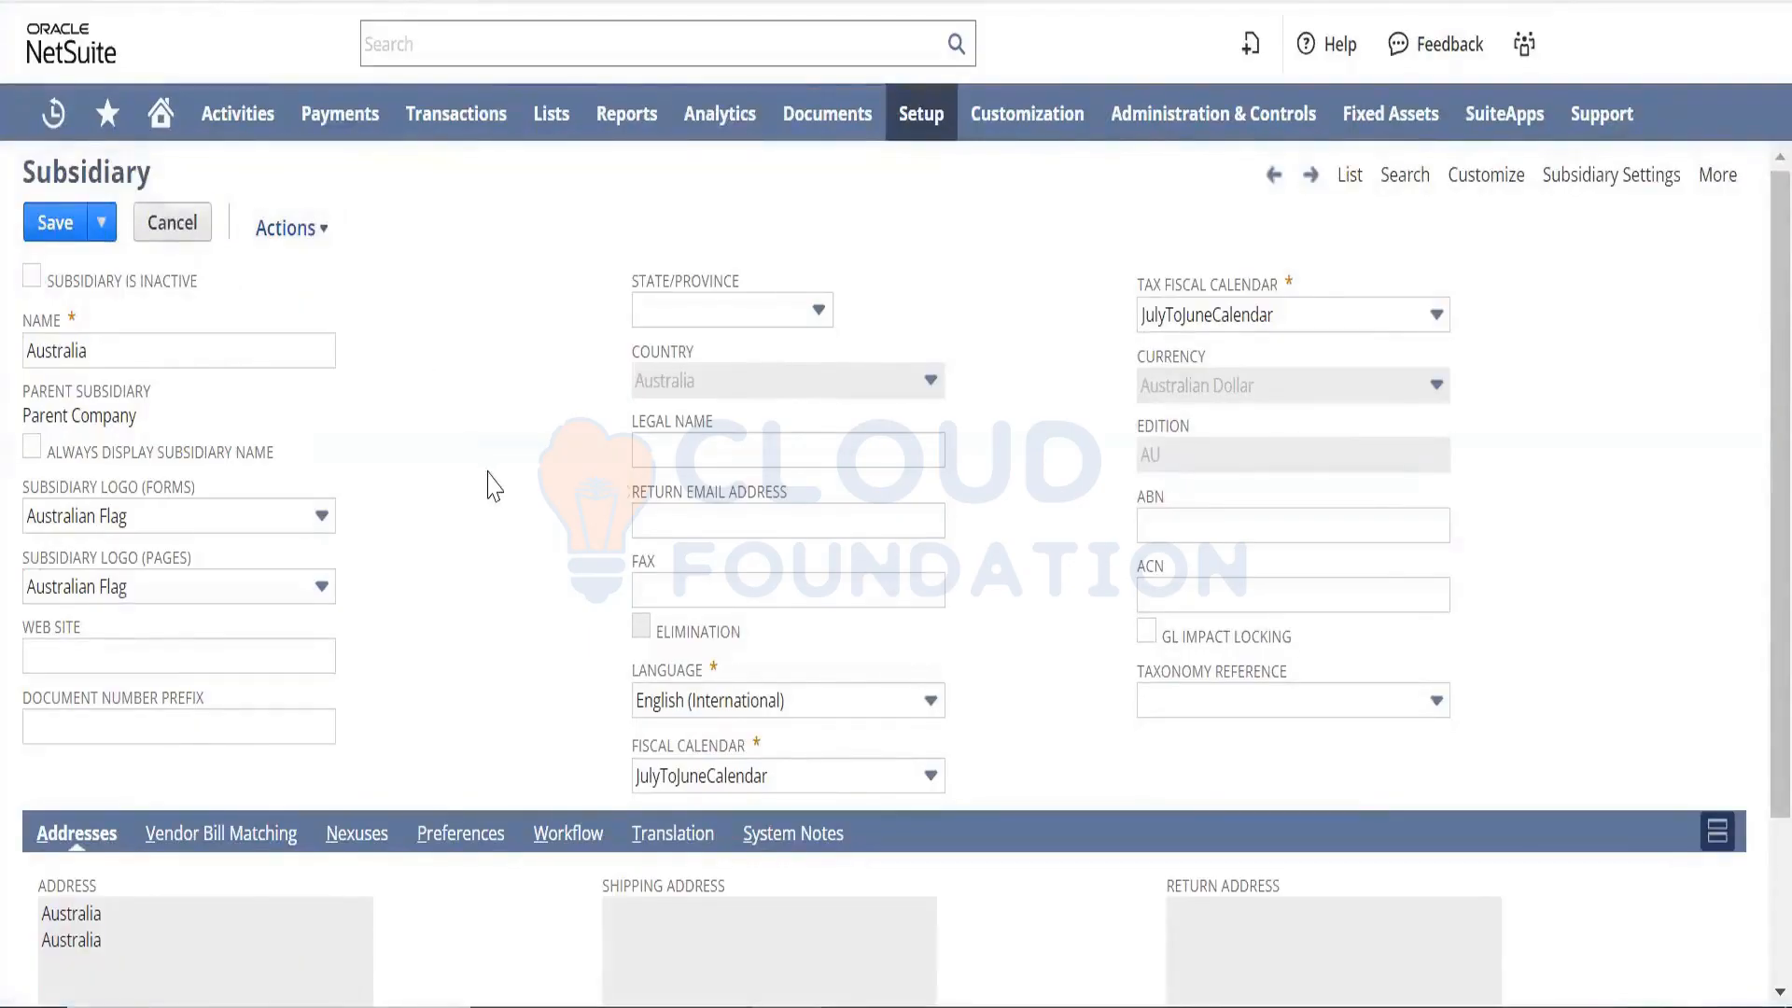
pyautogui.click(269, 229)
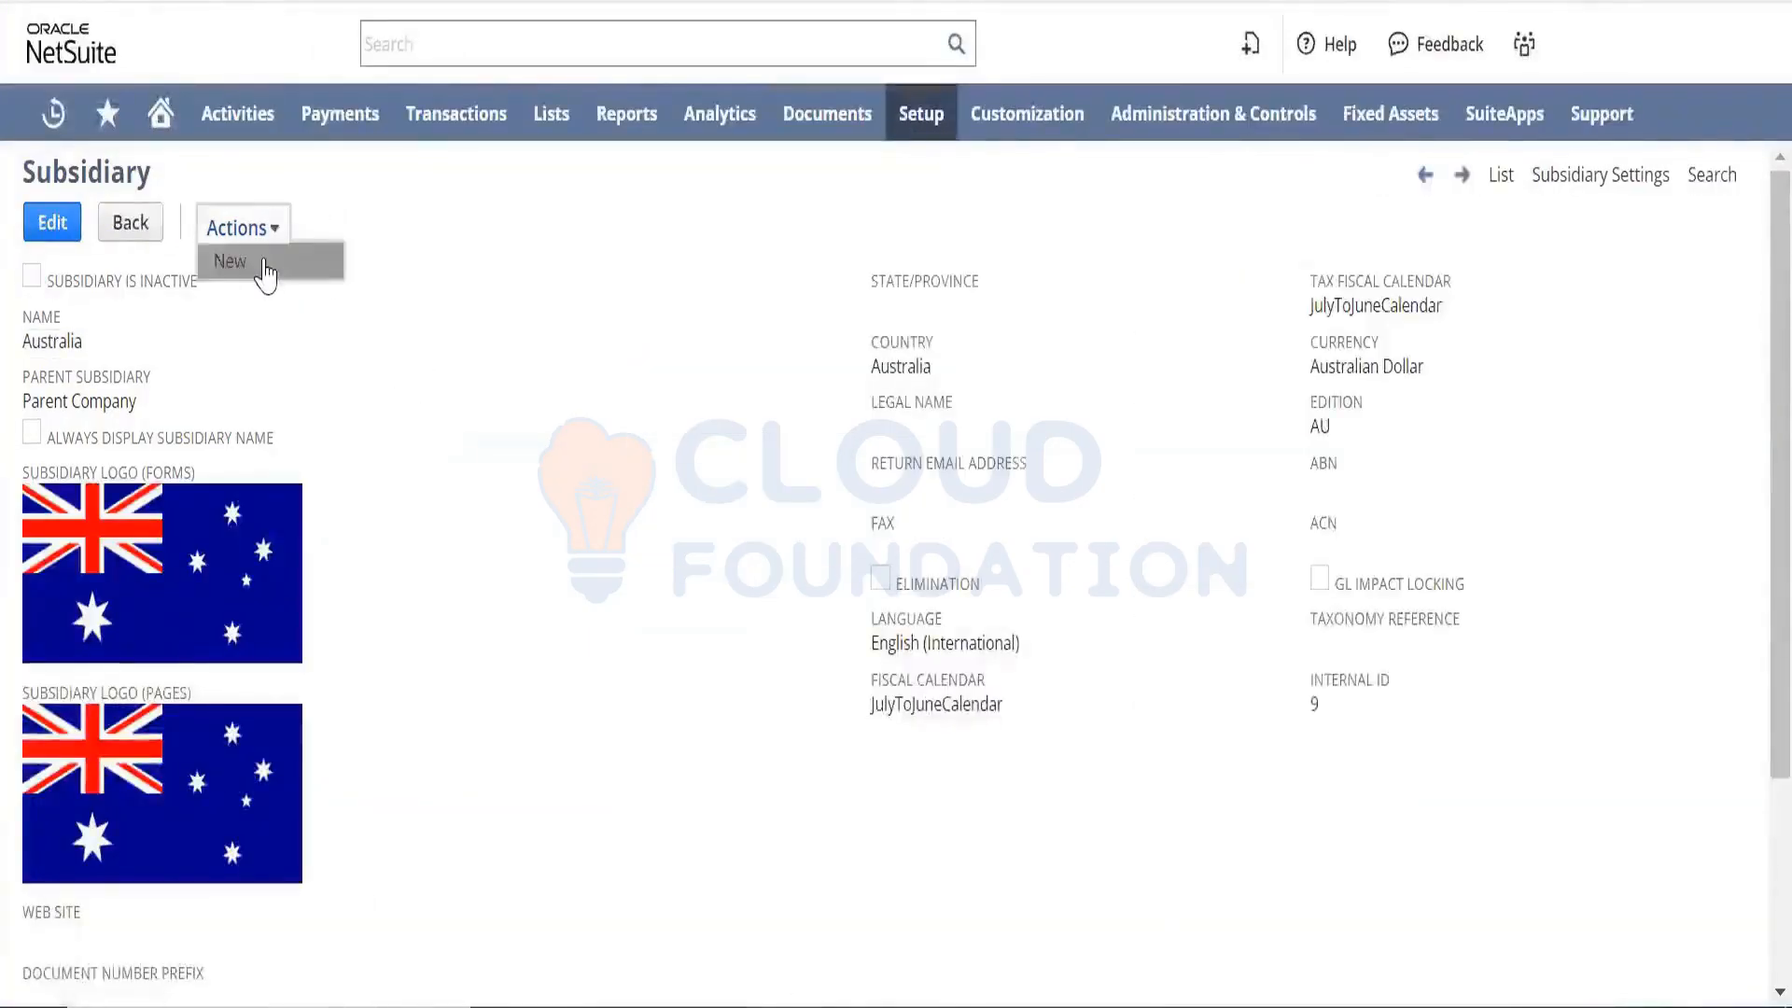
pyautogui.click(266, 263)
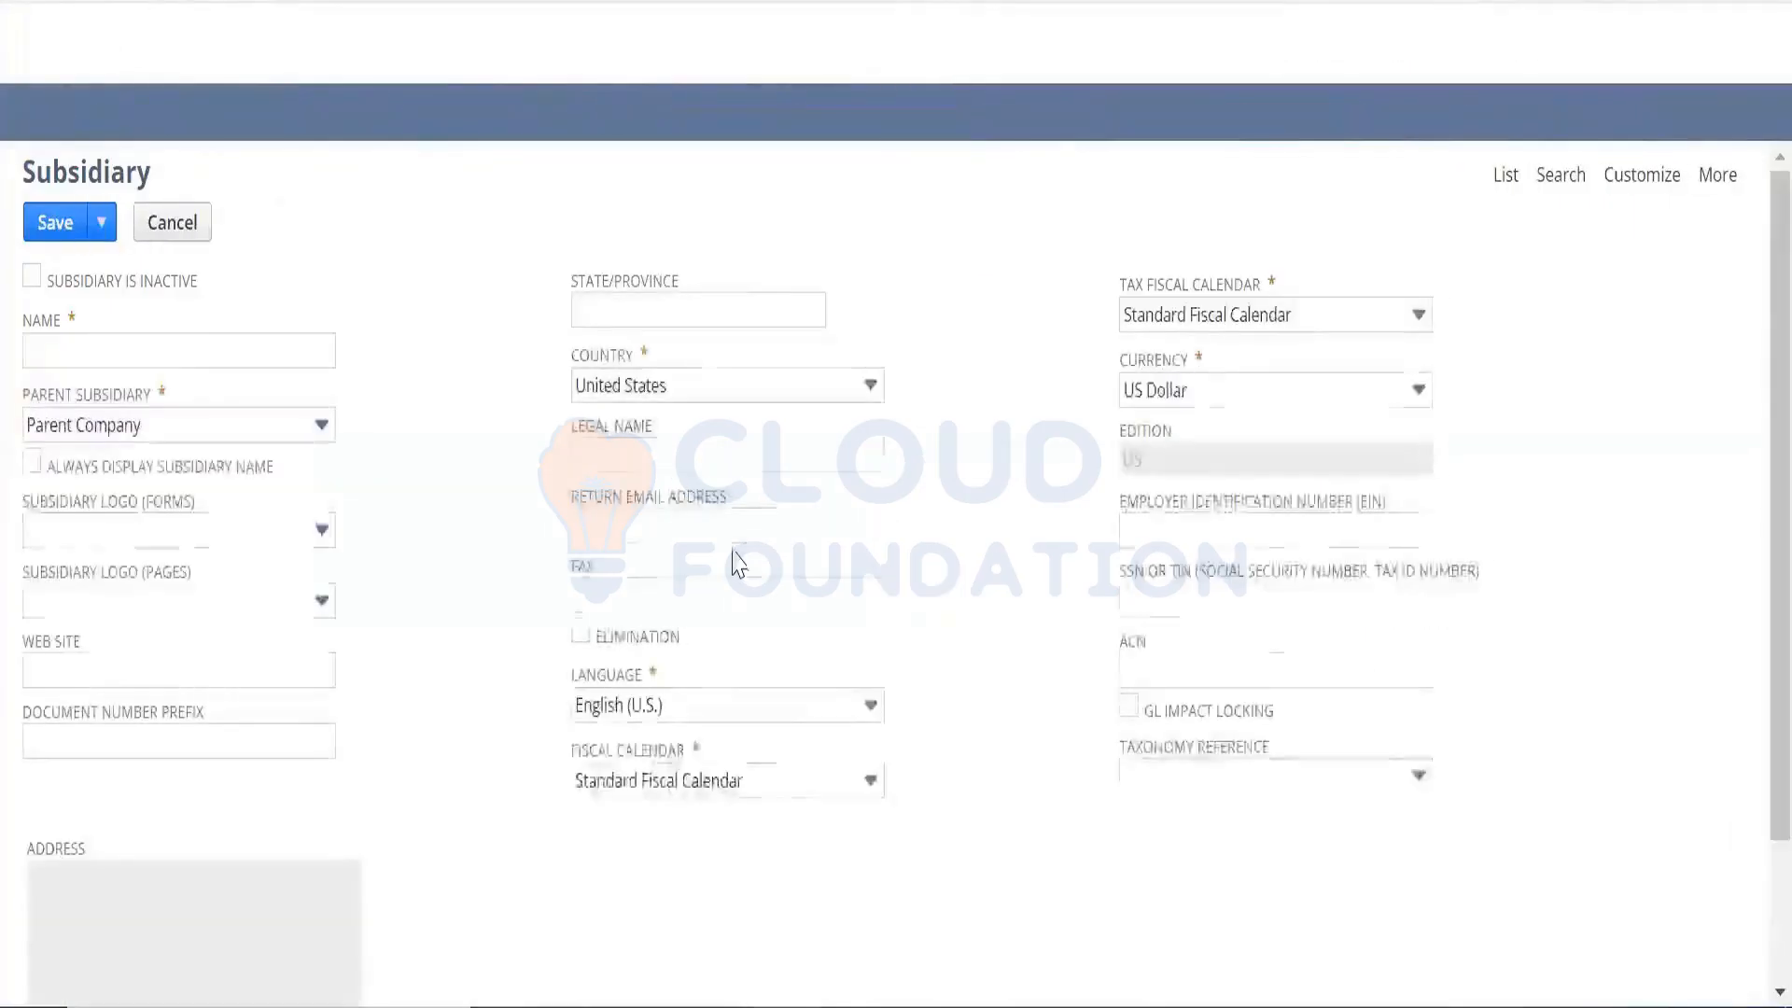
pyautogui.click(767, 387)
pyautogui.click(756, 308)
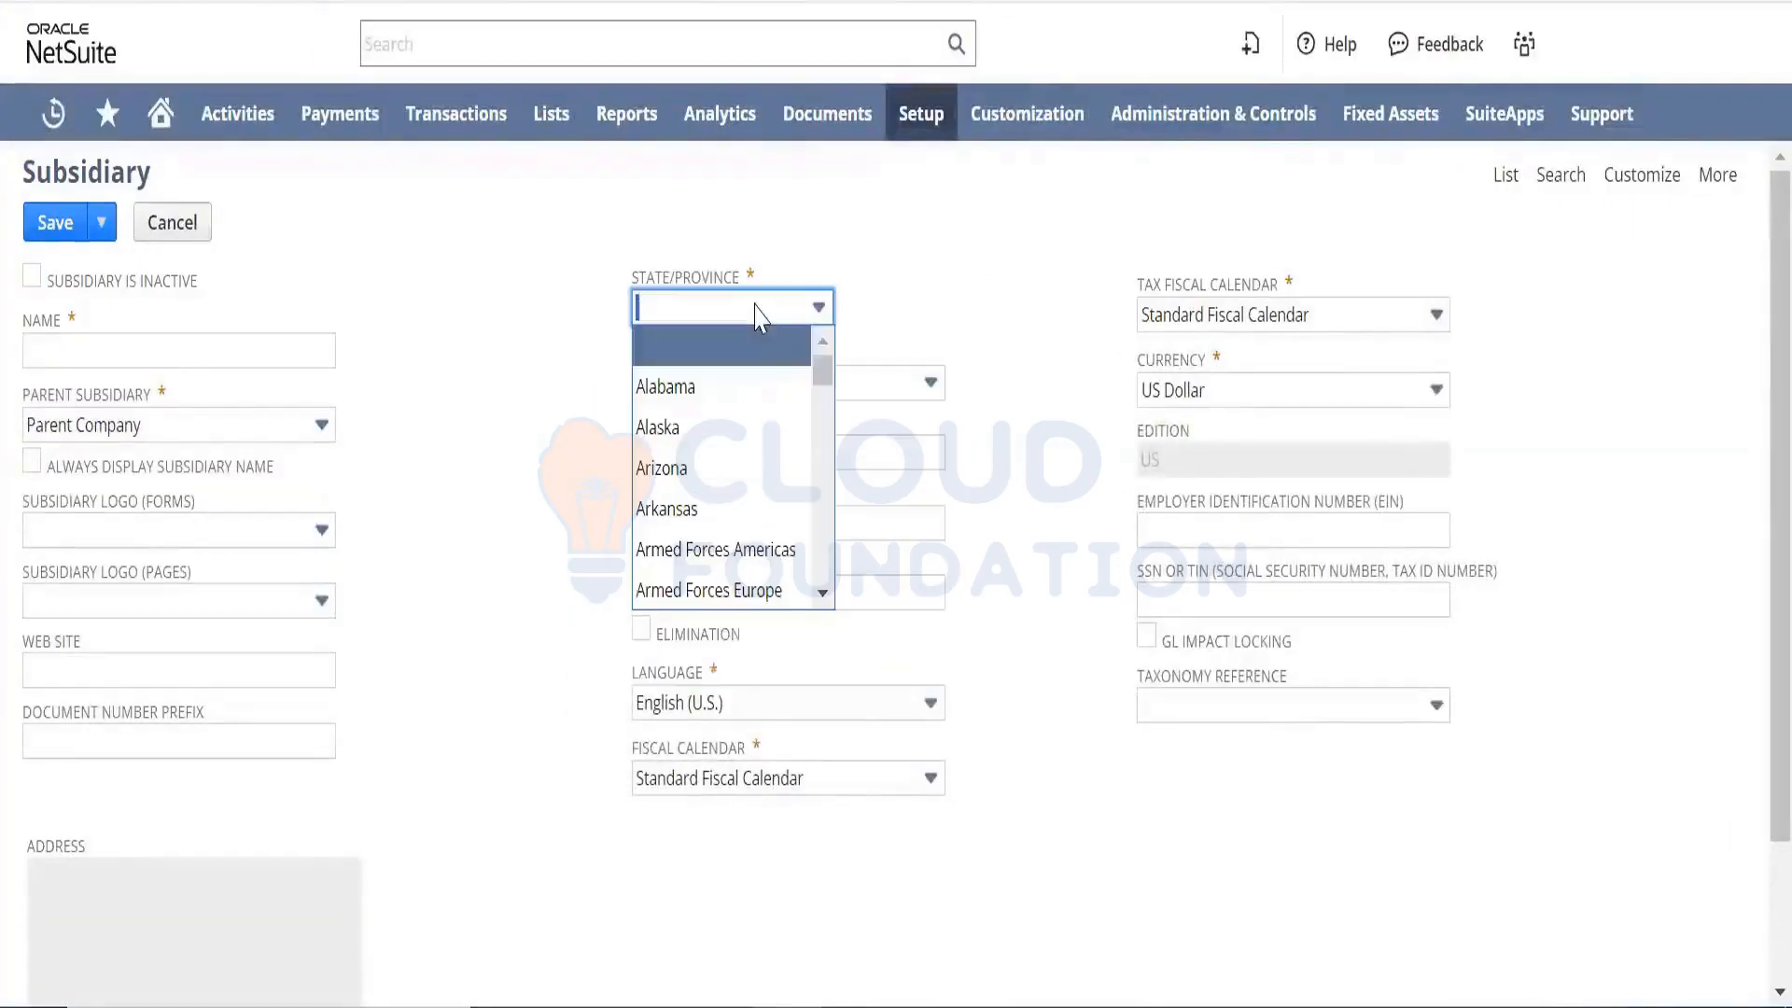
pyautogui.click(726, 439)
pyautogui.click(500, 457)
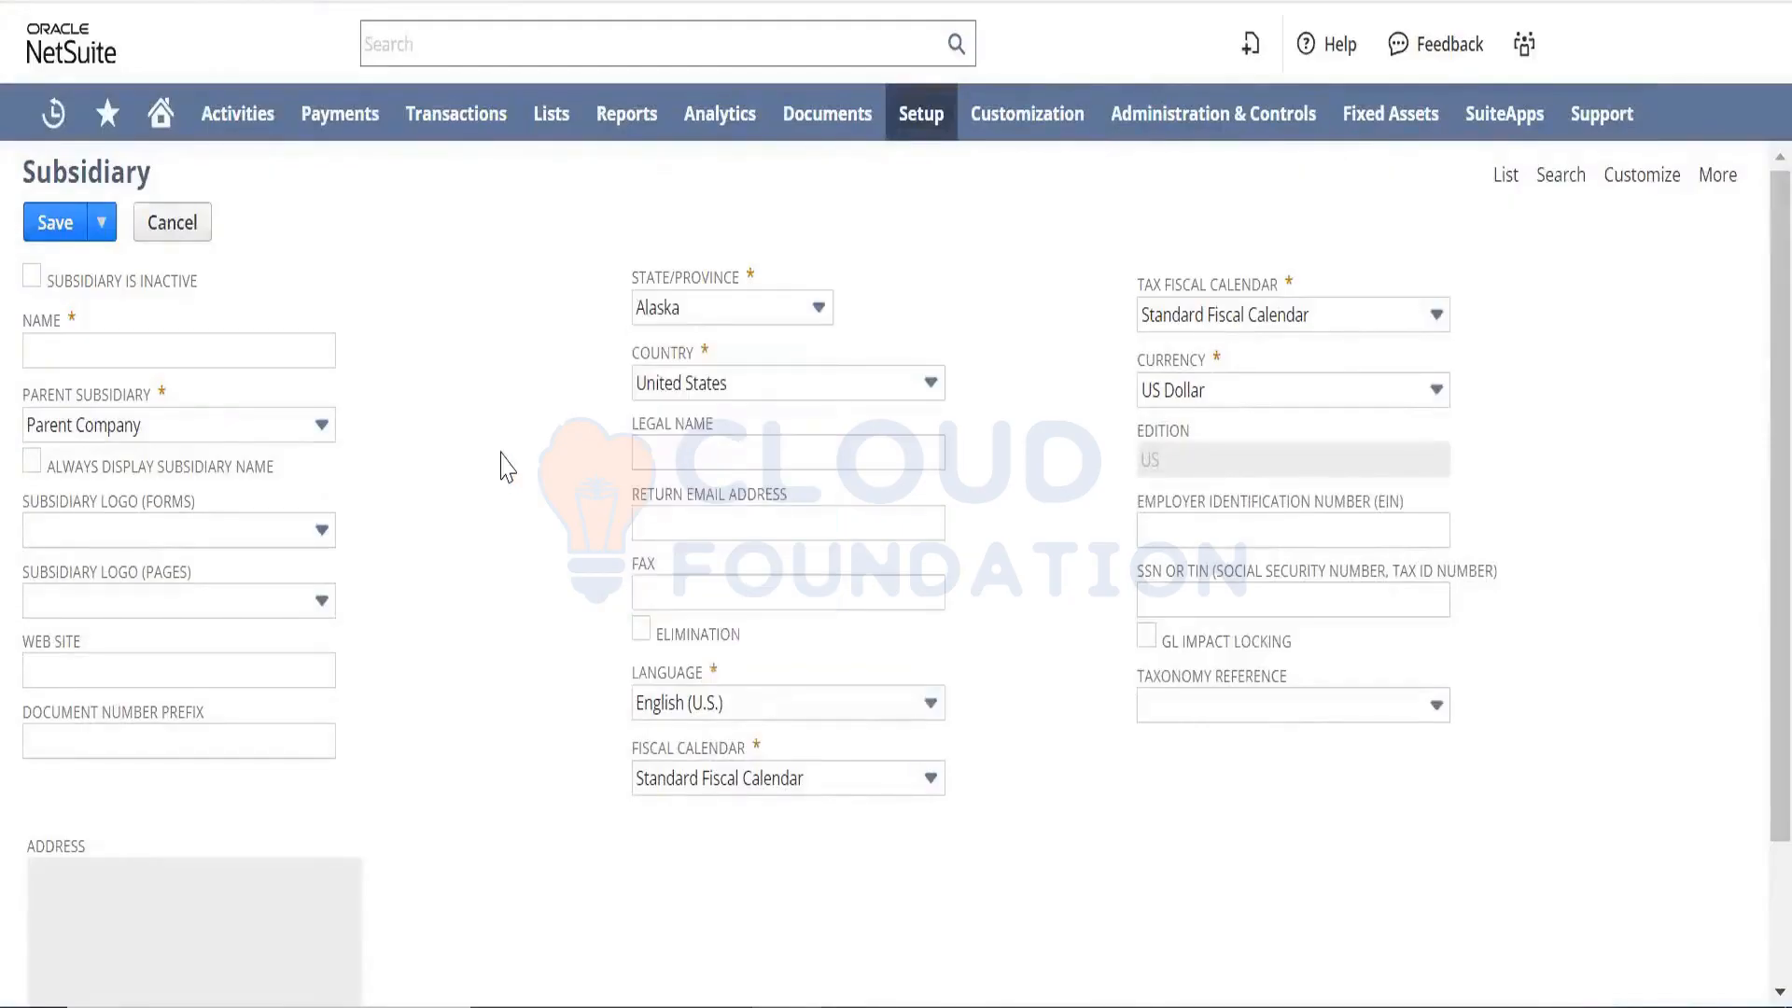
# Name the new subsidiary Training Test and set its parent subsidiary to Parent Company : Australia.
pyautogui.click(210, 355)
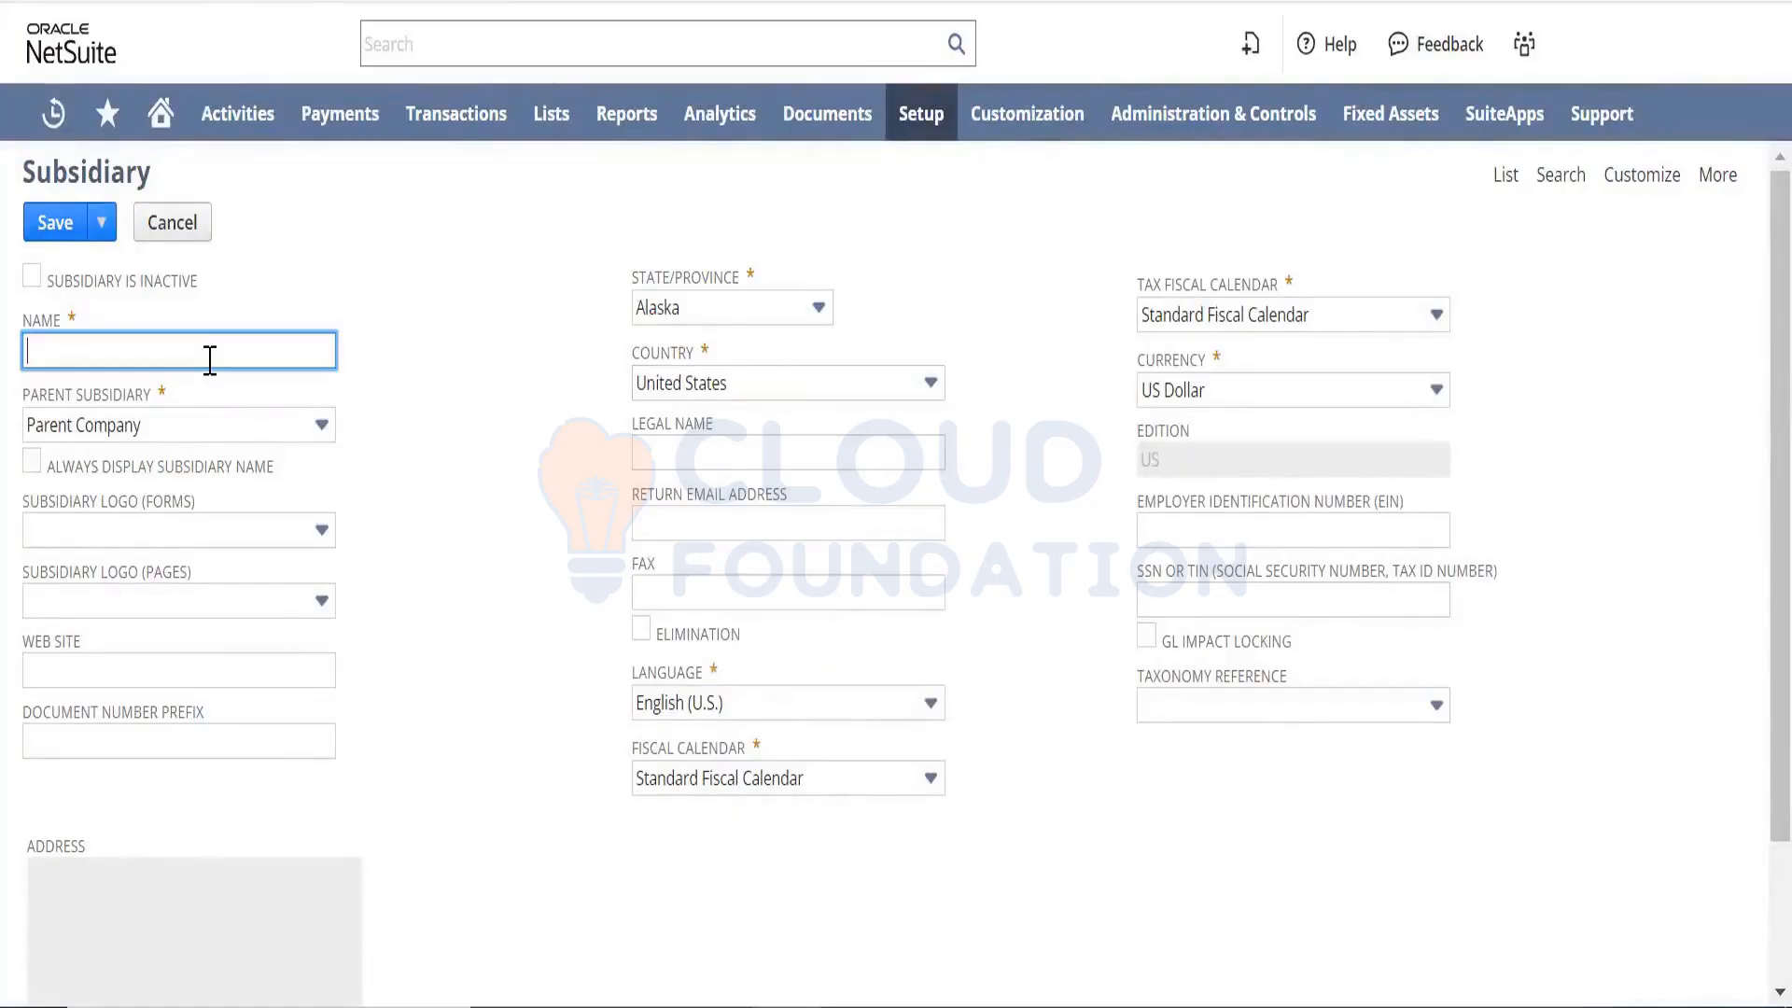
pyautogui.write('Training Test')
pyautogui.press('Tab')
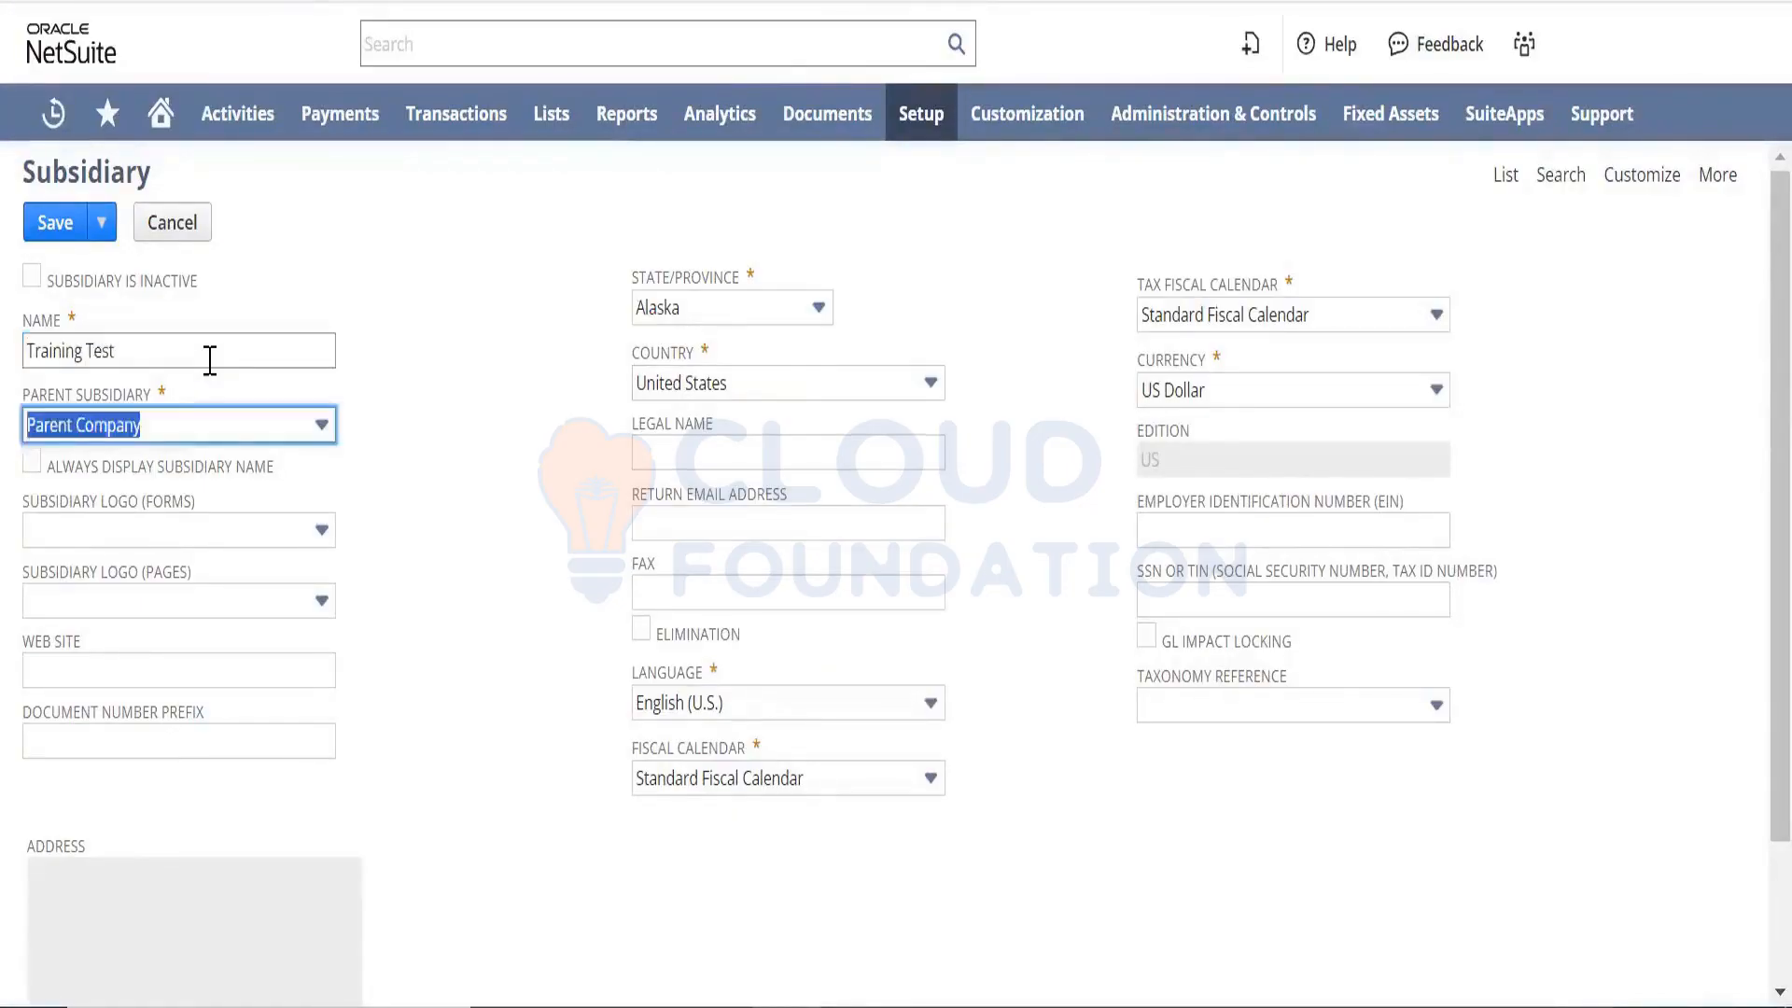
pyautogui.click(273, 435)
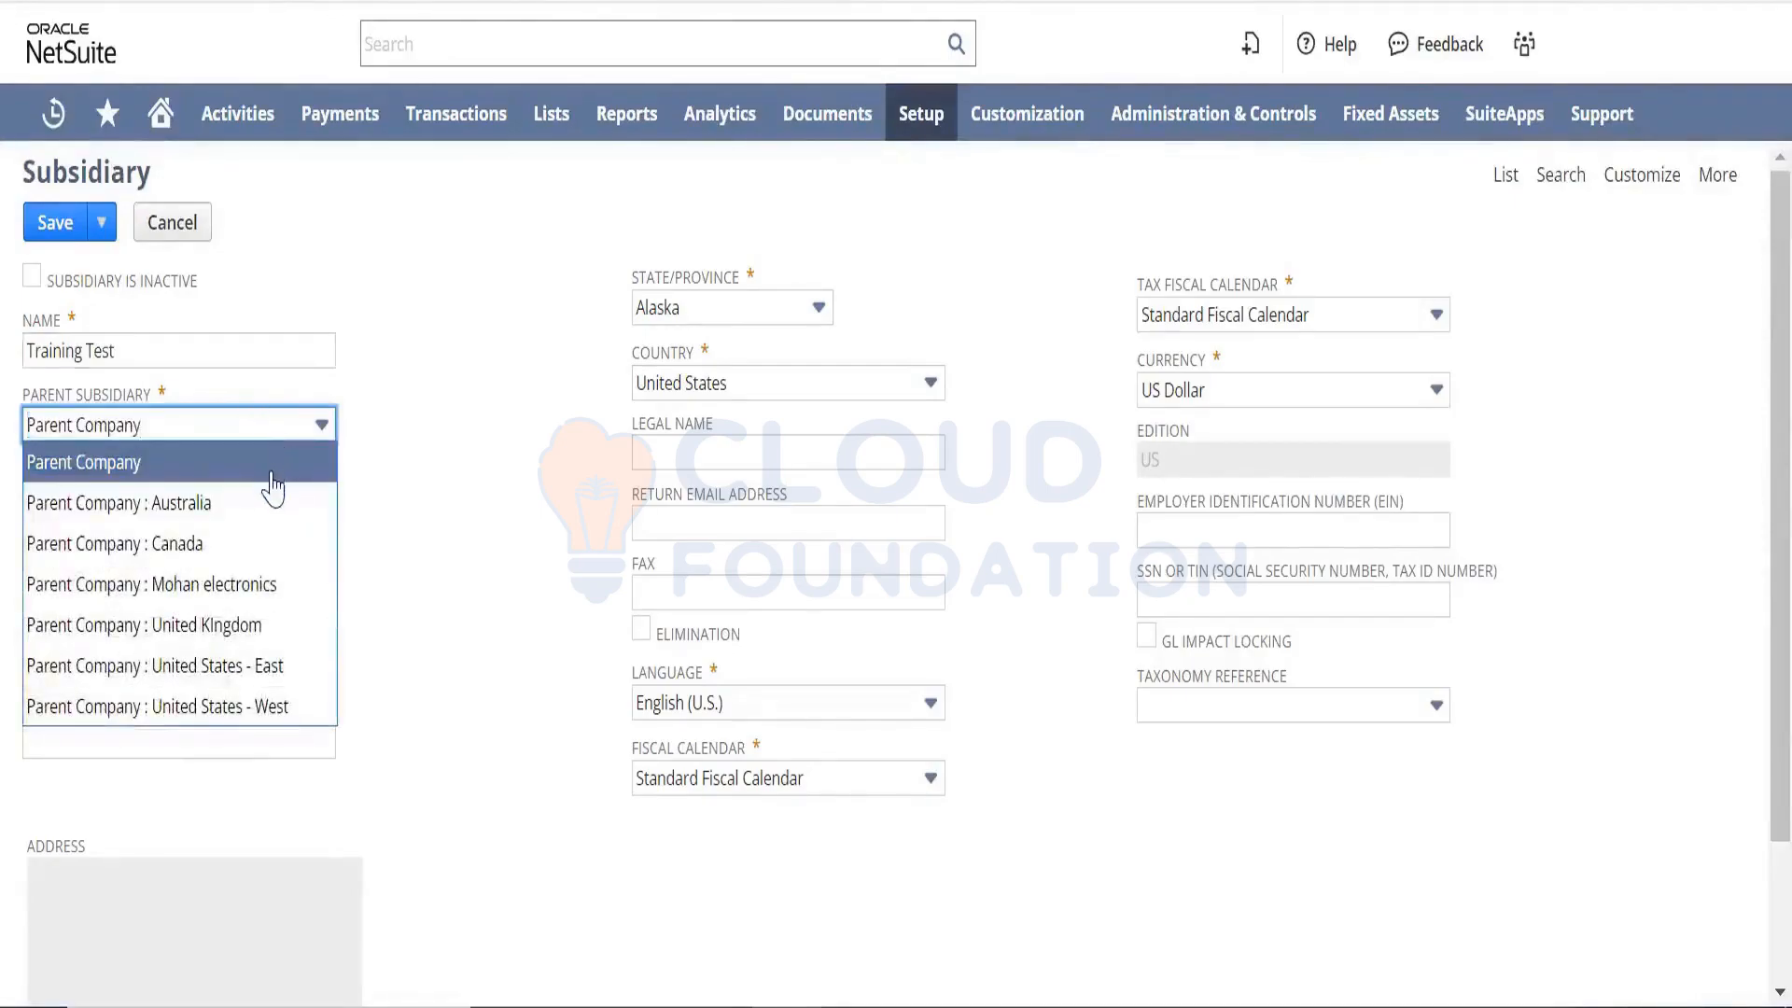
pyautogui.click(227, 505)
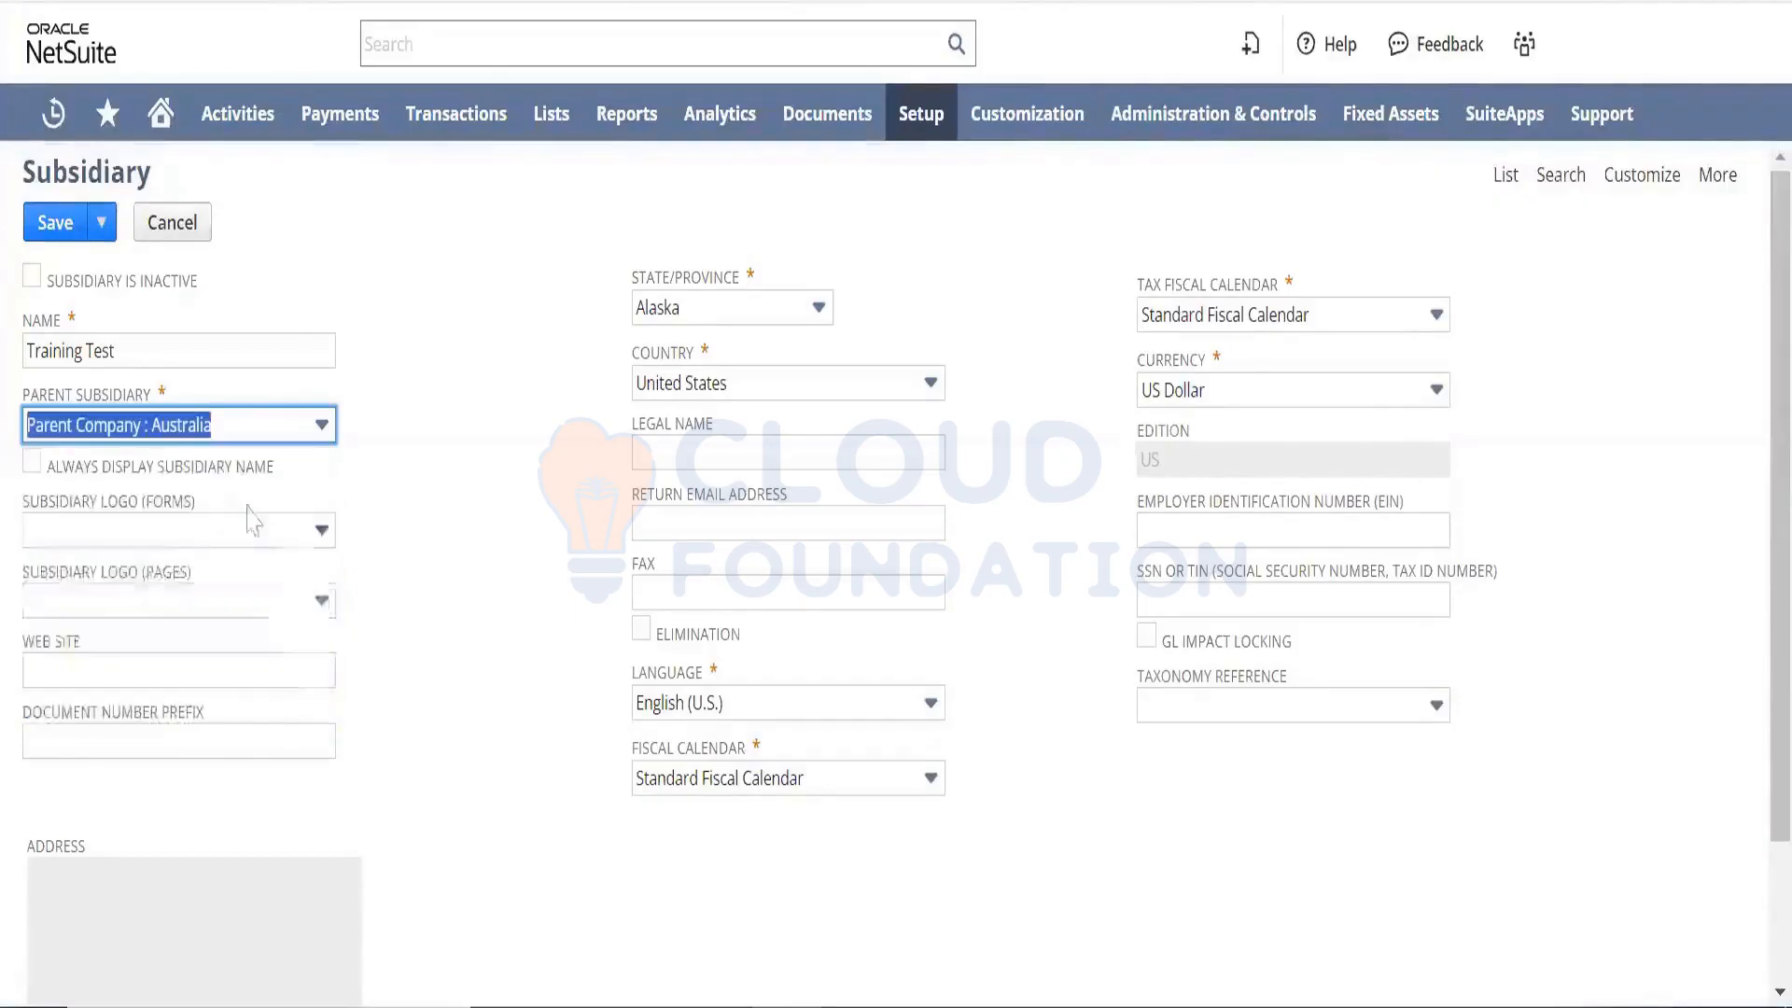
pyautogui.click(500, 623)
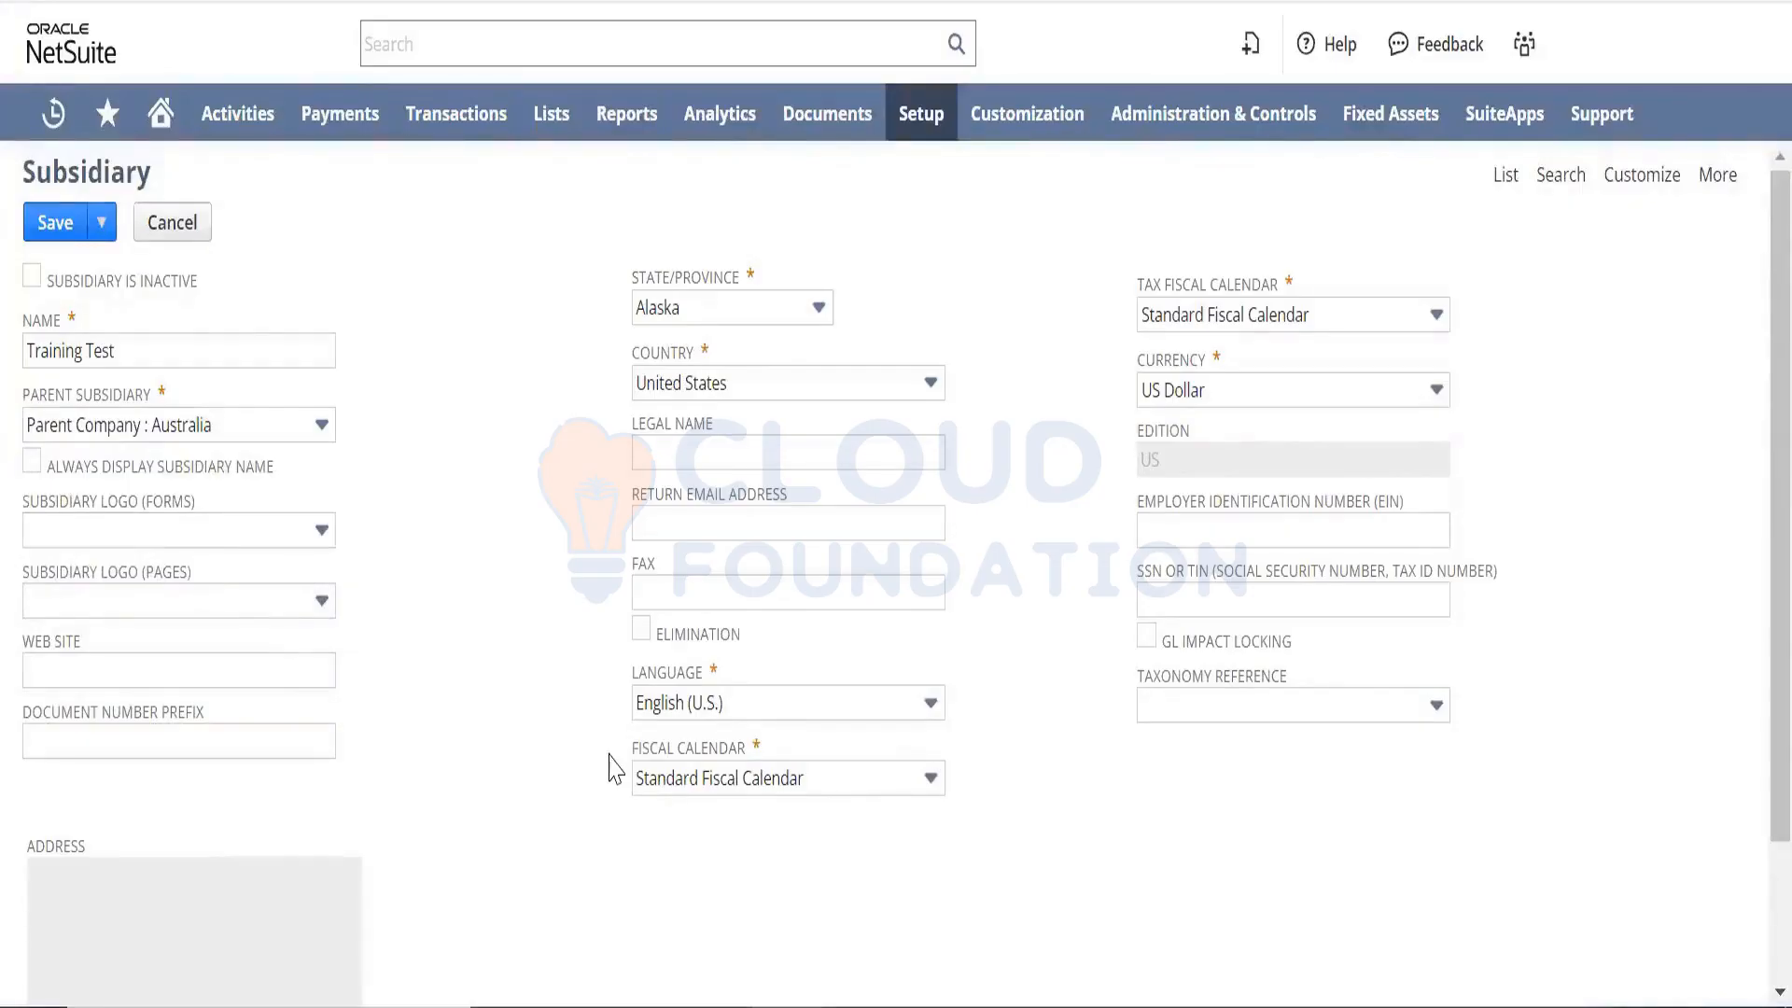
# Review the rest of the subsidiary form and set the document number prefix to TT-.
pyautogui.scroll(-3, 1751, 654)
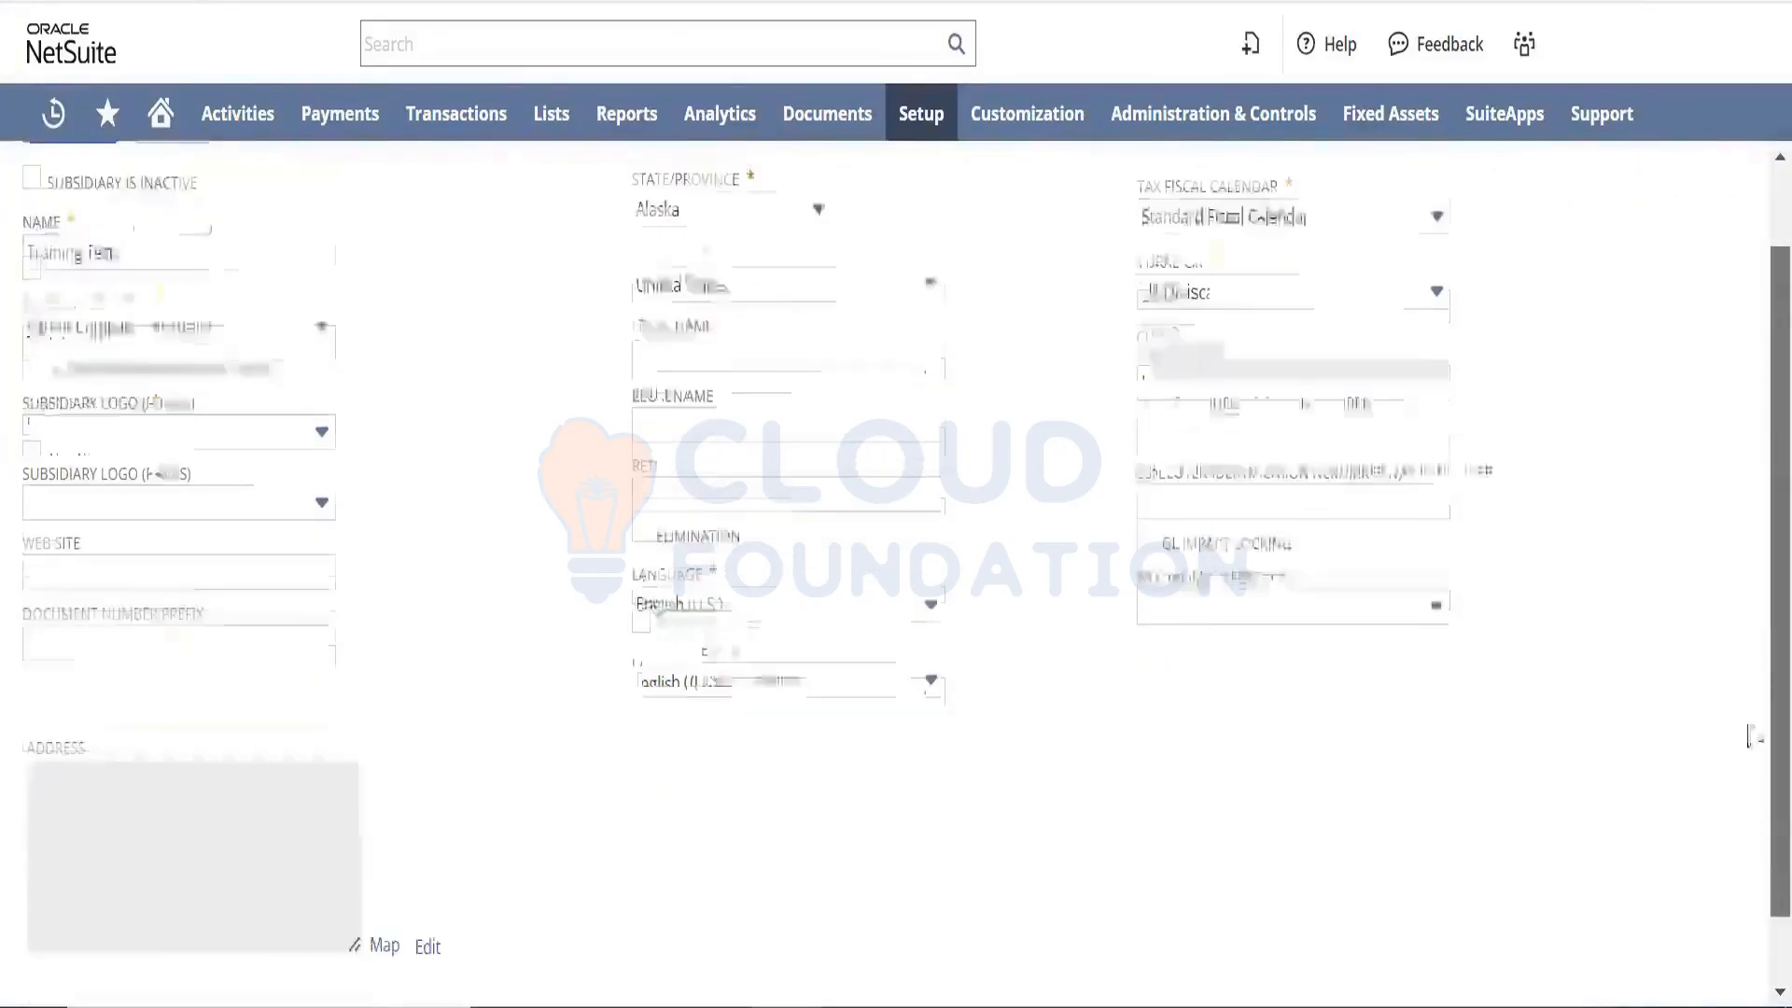
pyautogui.scroll(3, 1749, 662)
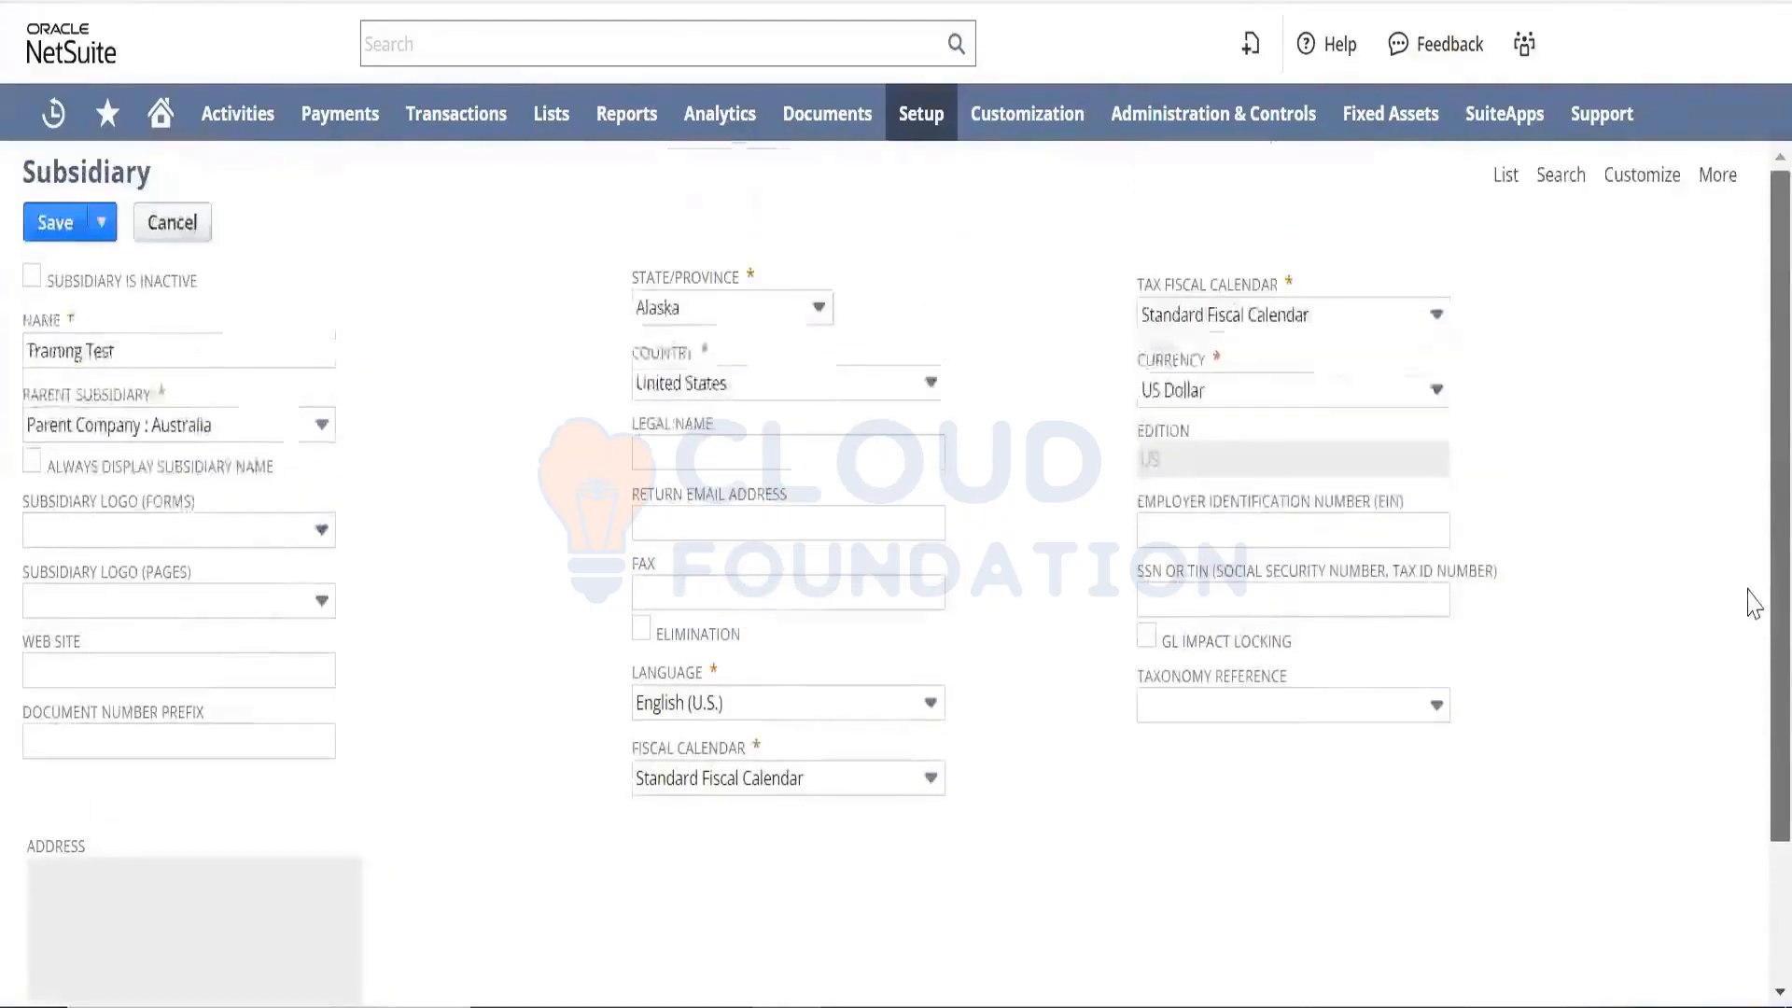
pyautogui.scroll(-3, 107, 803)
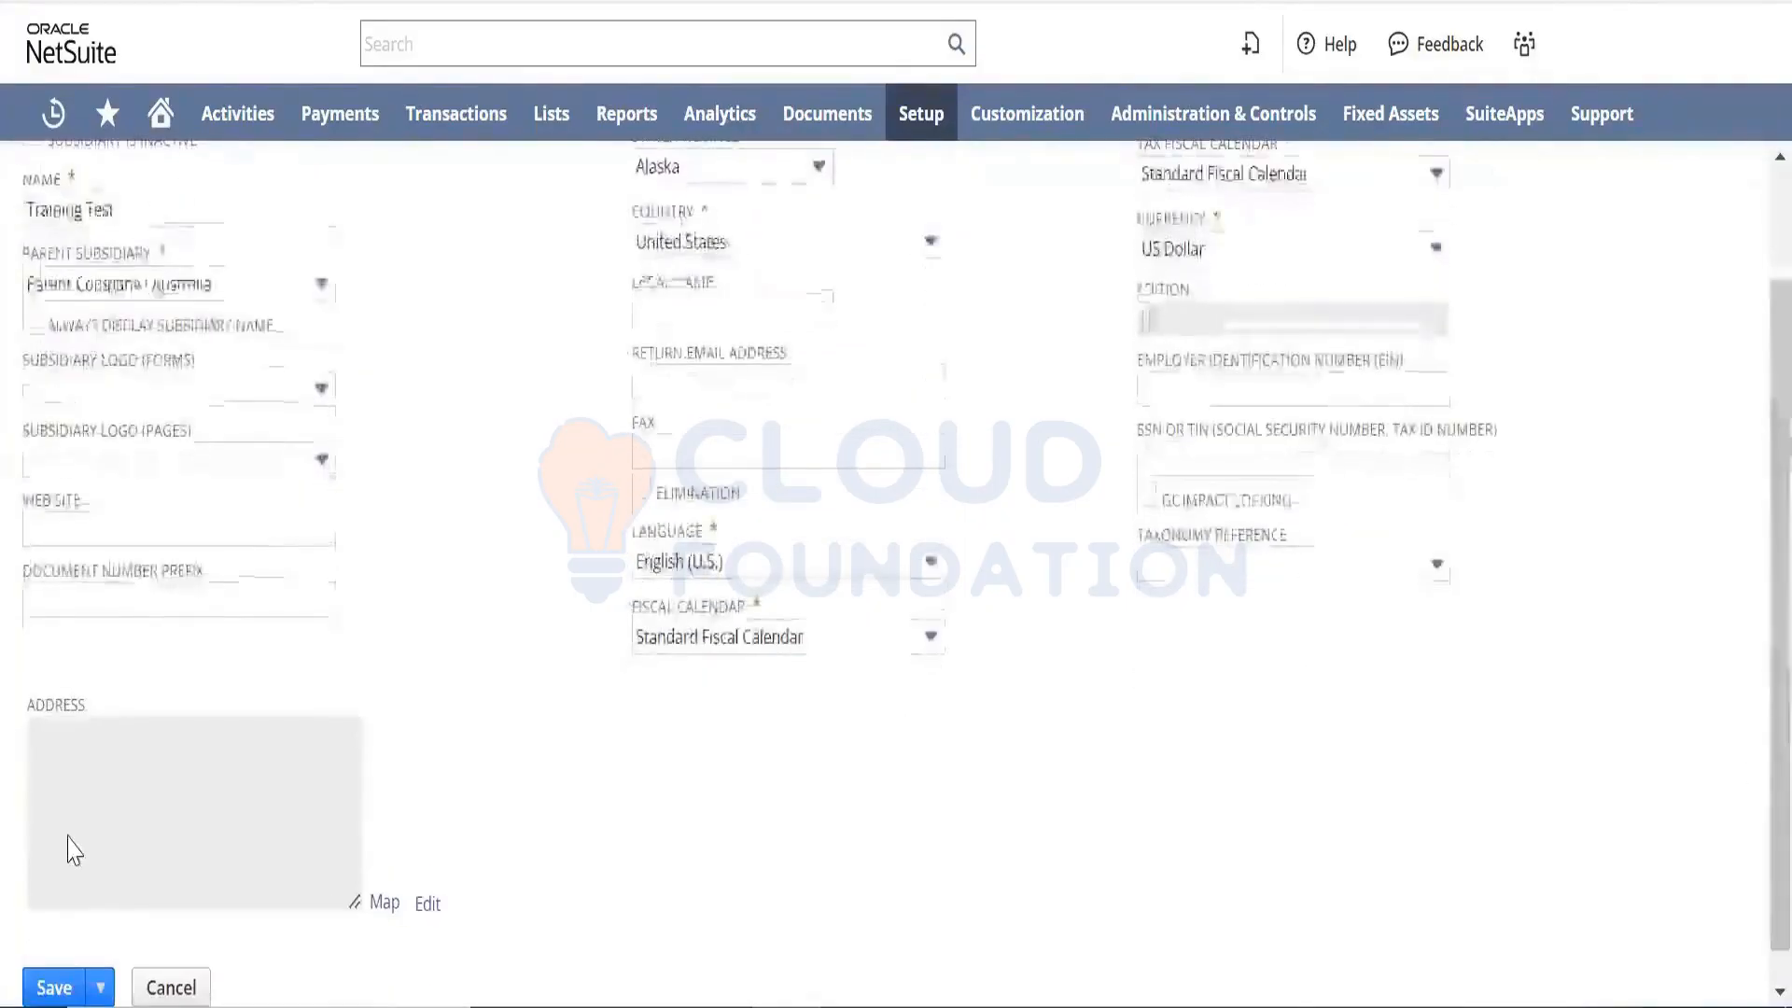
pyautogui.click(130, 595)
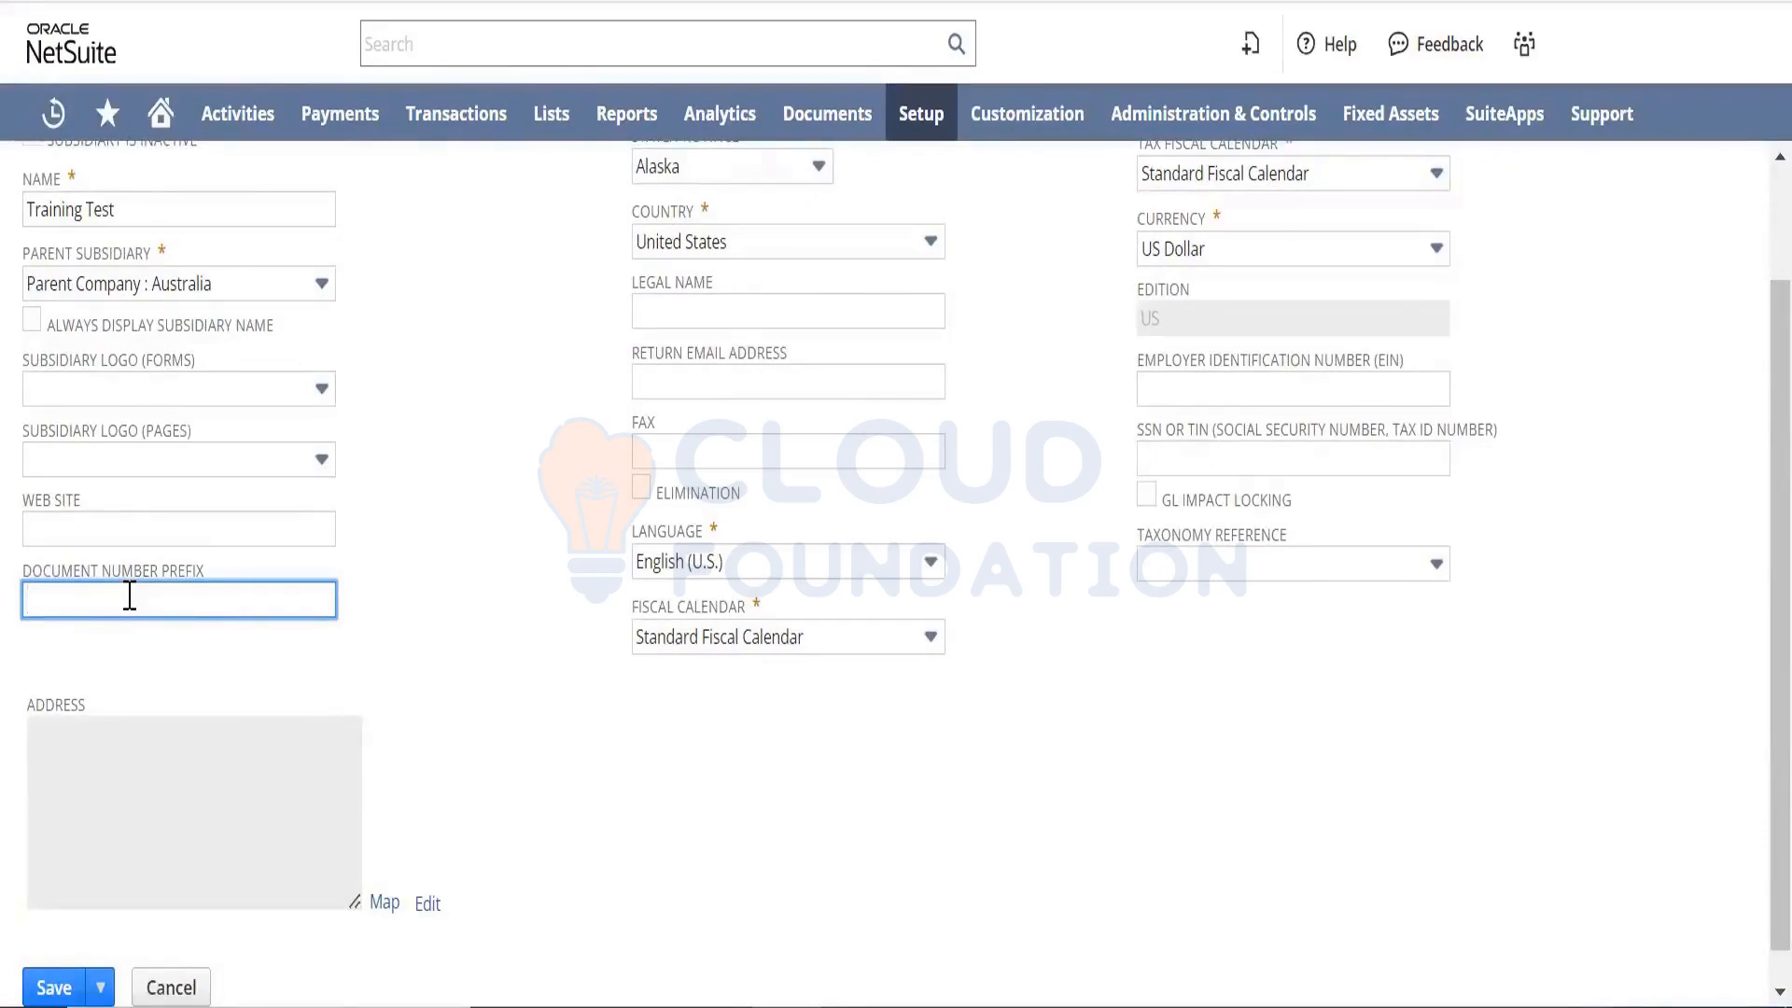
pyautogui.write('TT-')
# Switch to Notepad, replace its notes with a sample purchase order number starting with TT-, and return to the NetSuite subsidiary form.
pyautogui.click(784, 1006)
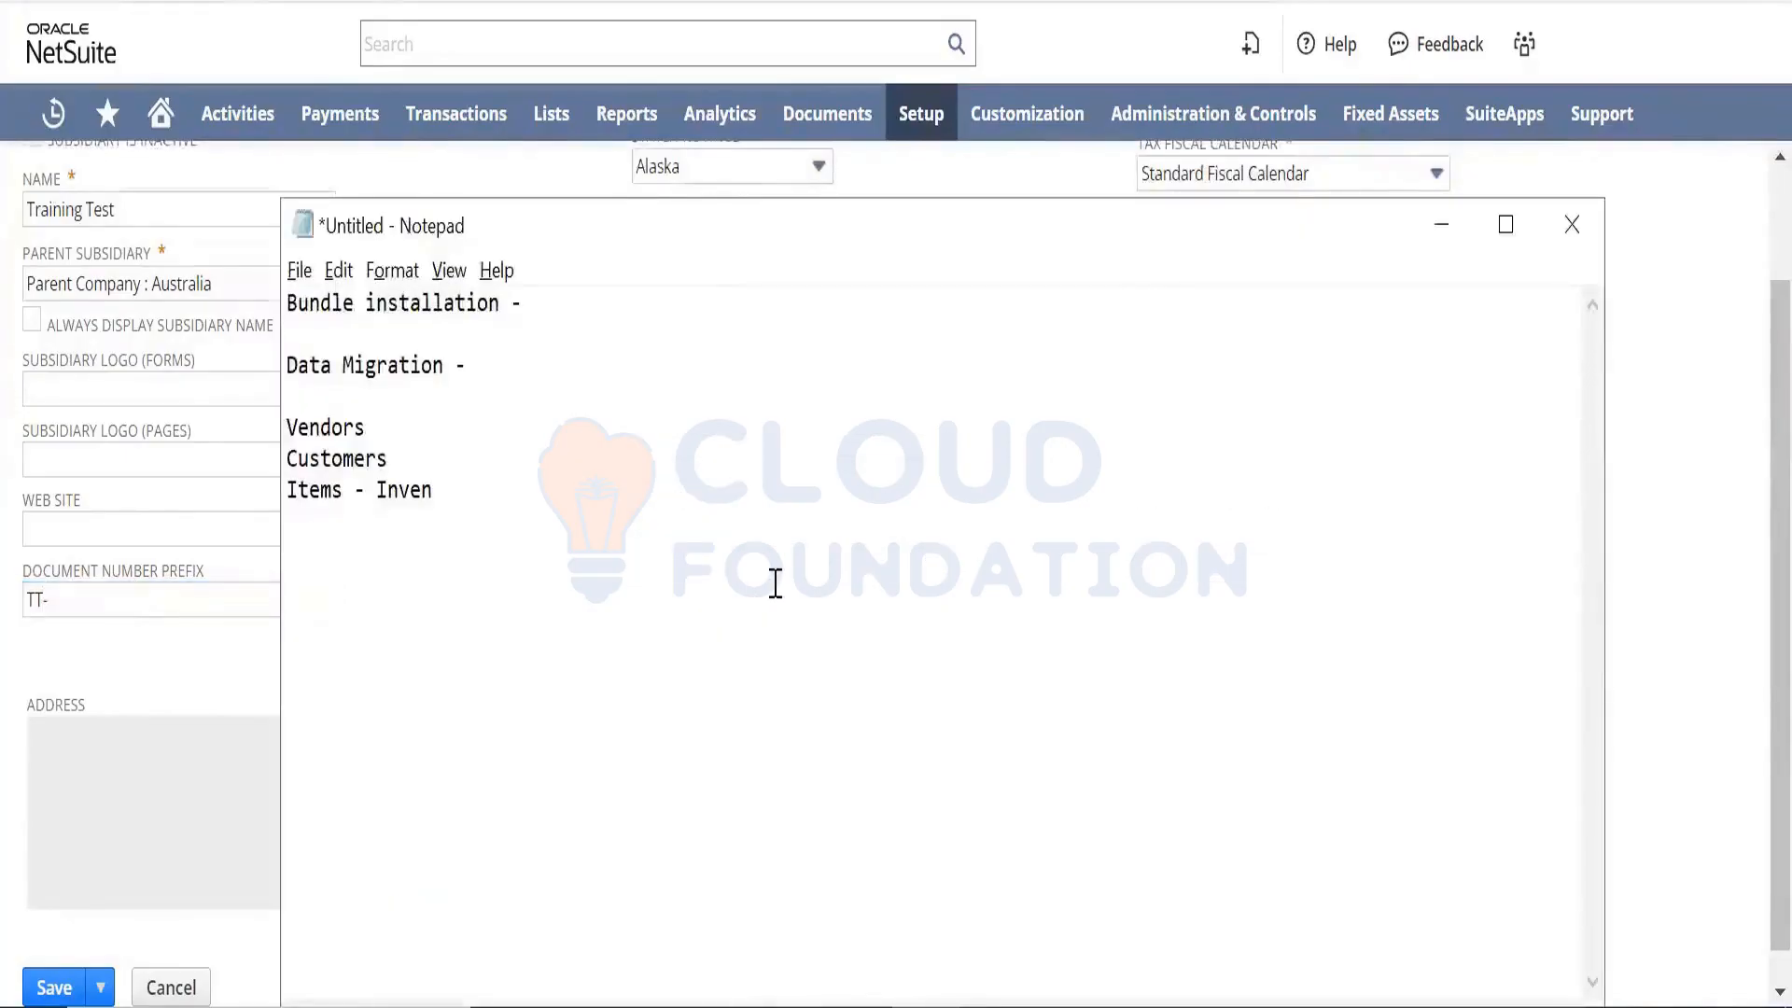
pyautogui.hotkey('ctrl', 'a')
pyautogui.press('BackSpace')
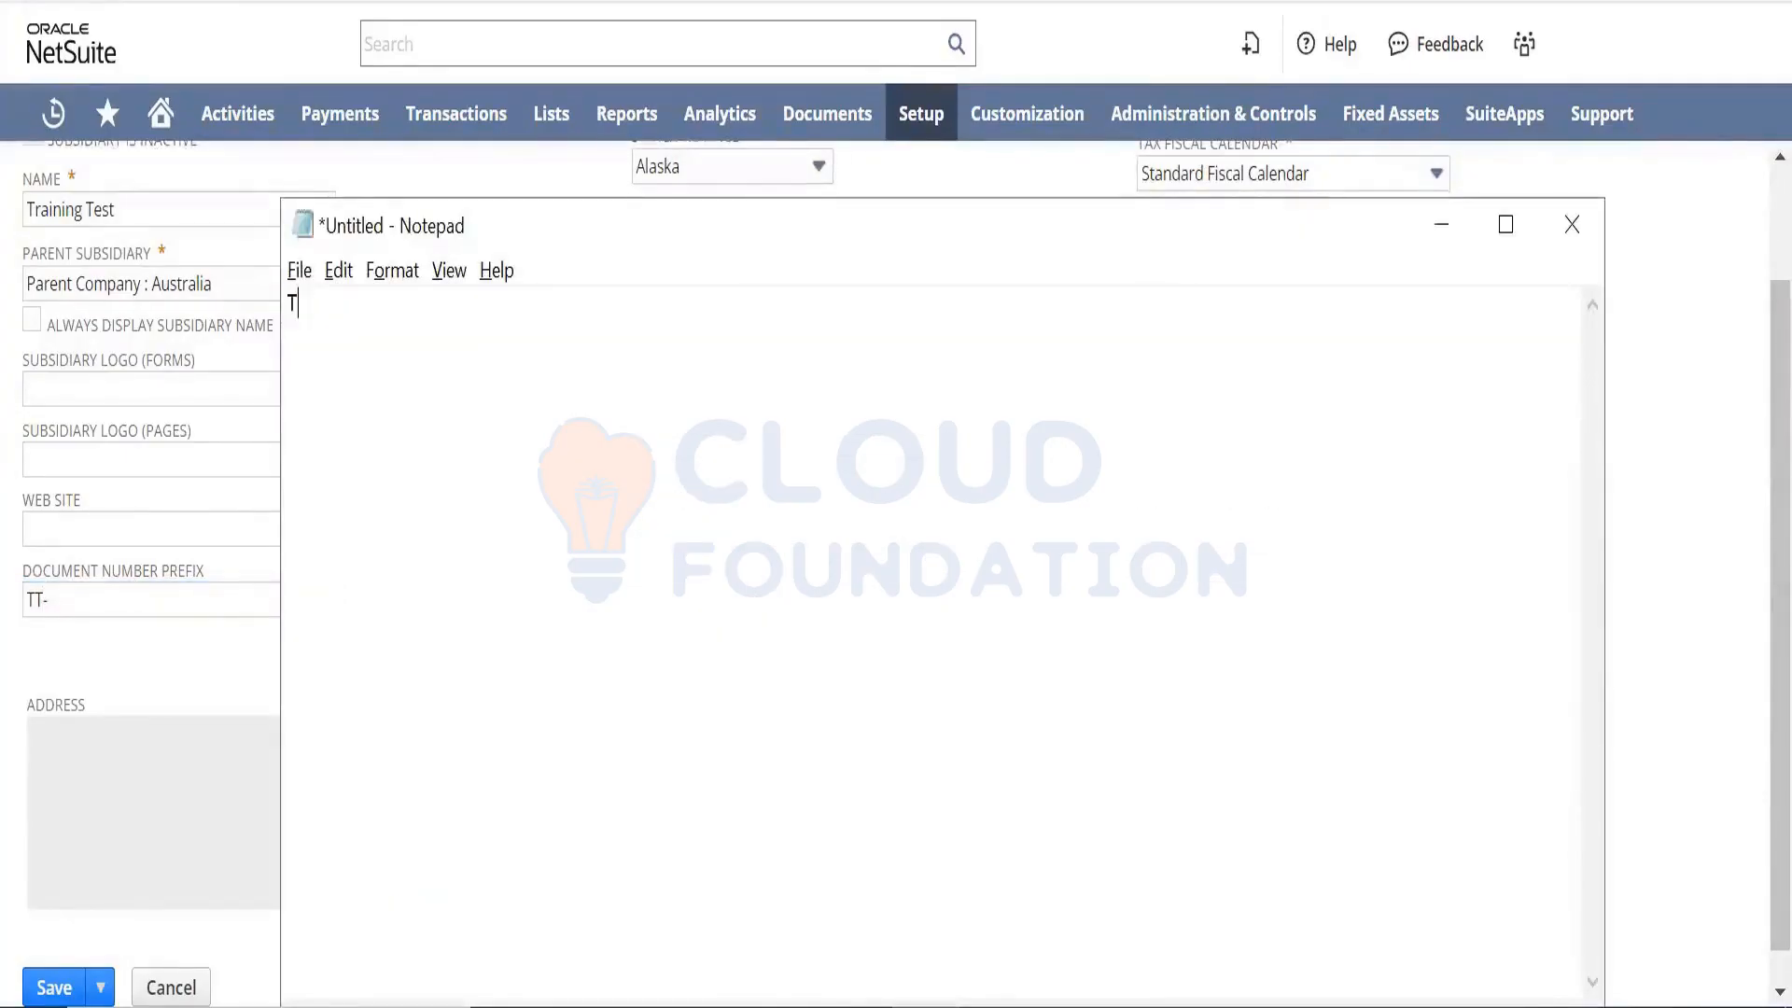
pyautogui.write('TT-PO0009097987')
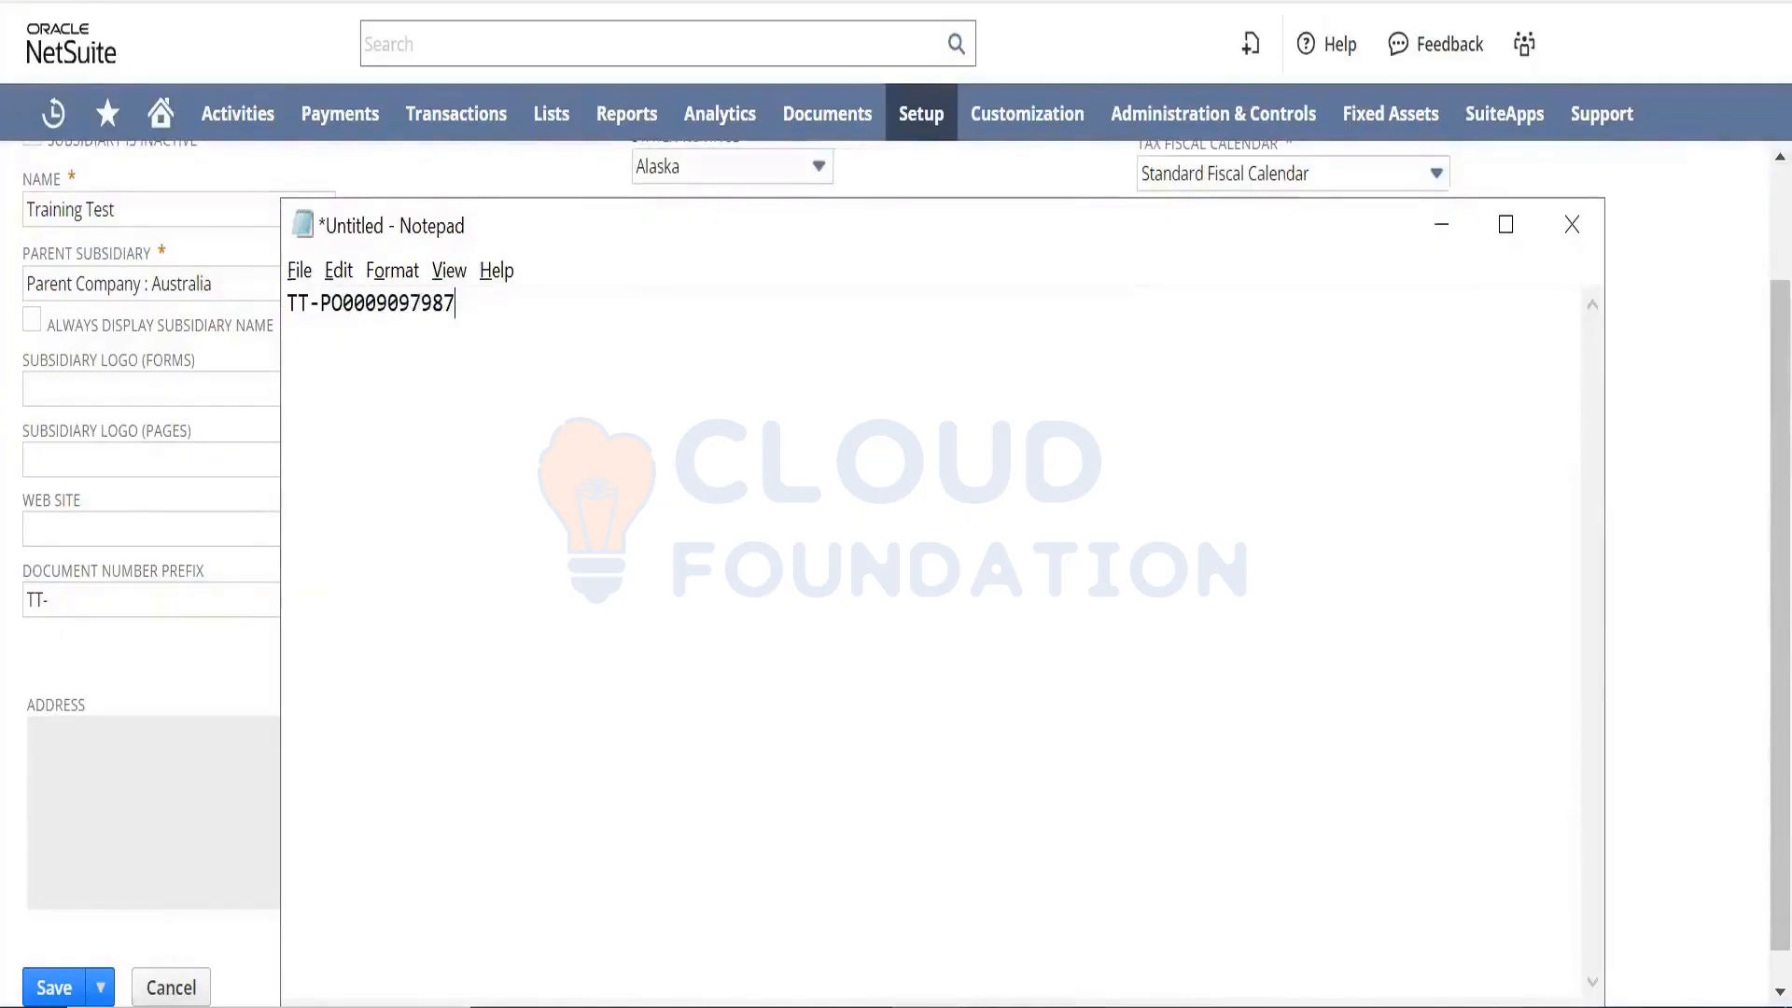
pyautogui.hotkey('alt', 'Tab')
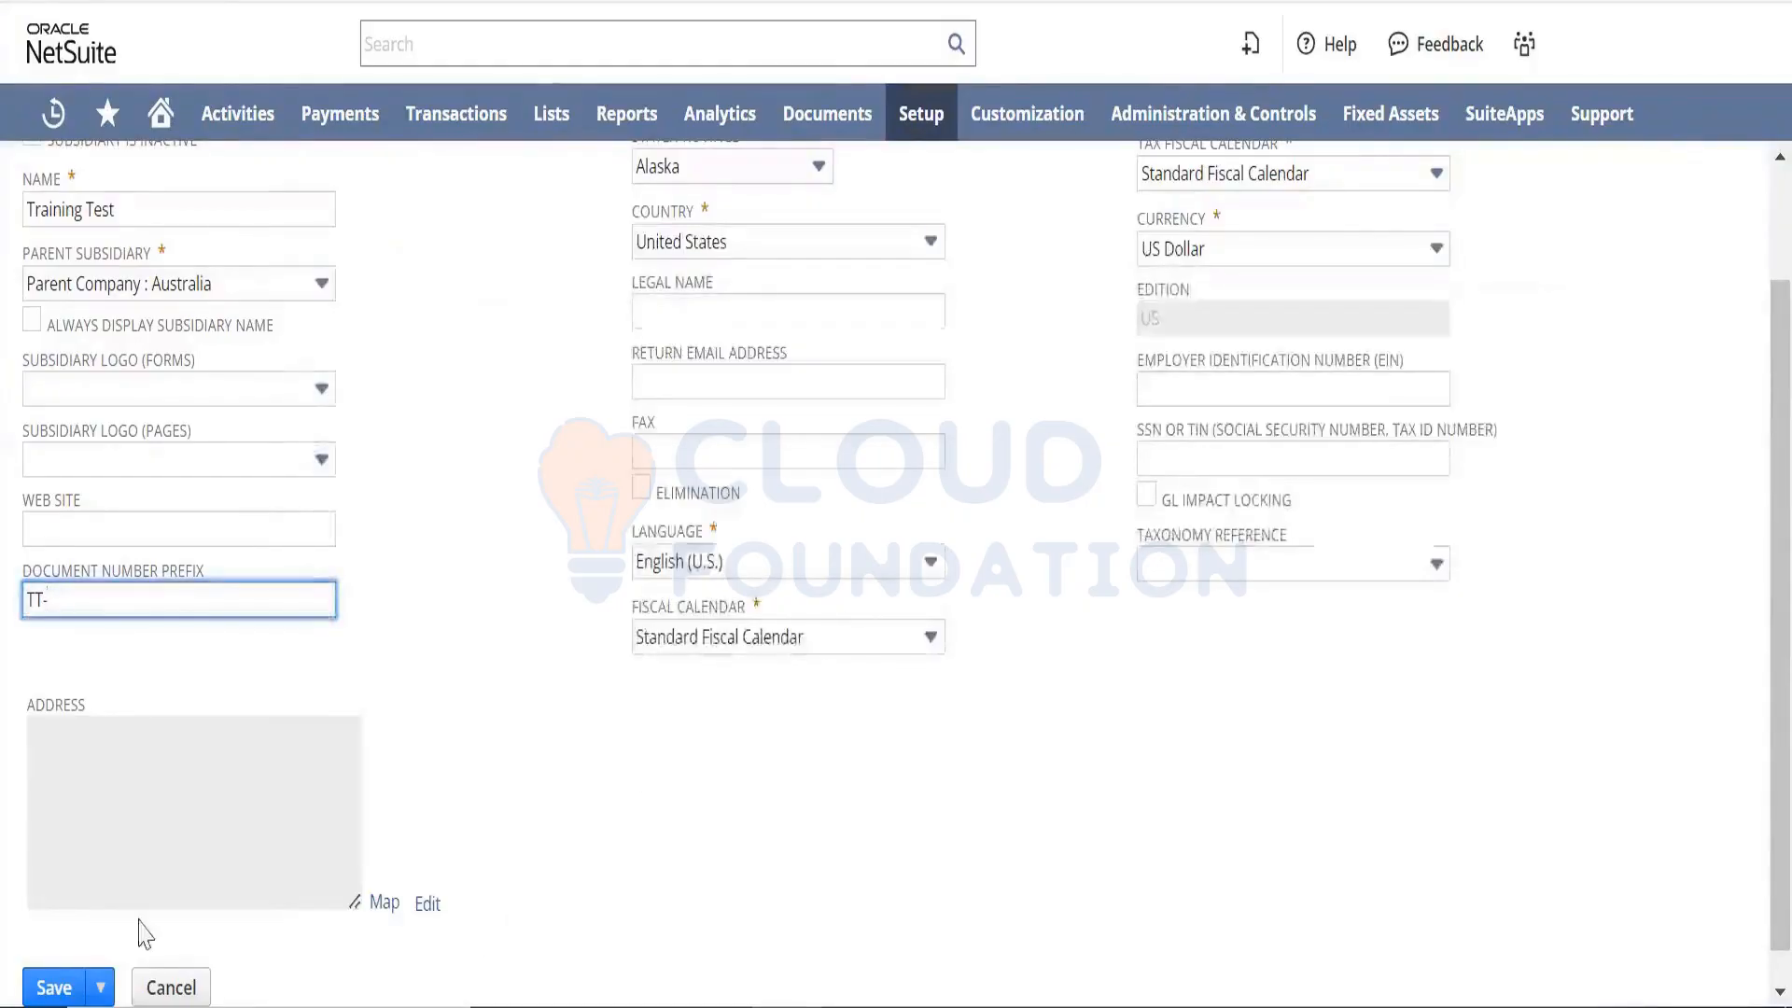
# Save the Training Test subsidiary and examine its place beneath Australia and Parent Company in the subsidiaries list.
pyautogui.click(53, 987)
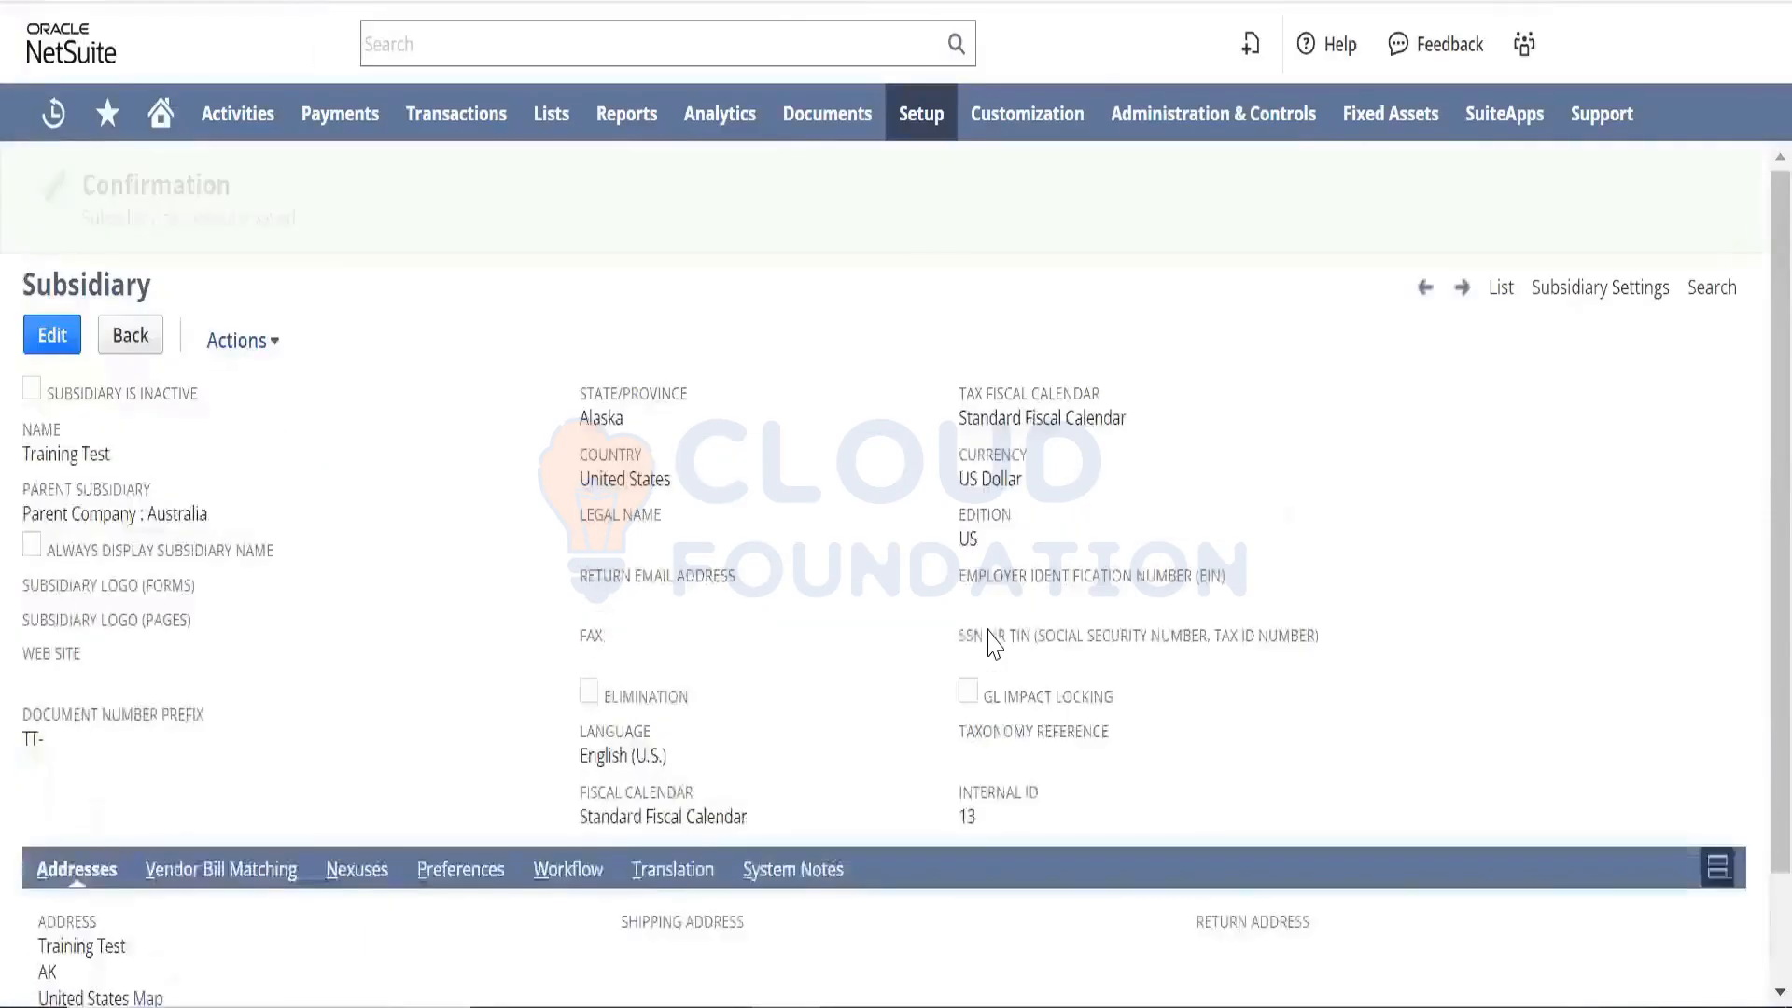
pyautogui.click(1502, 290)
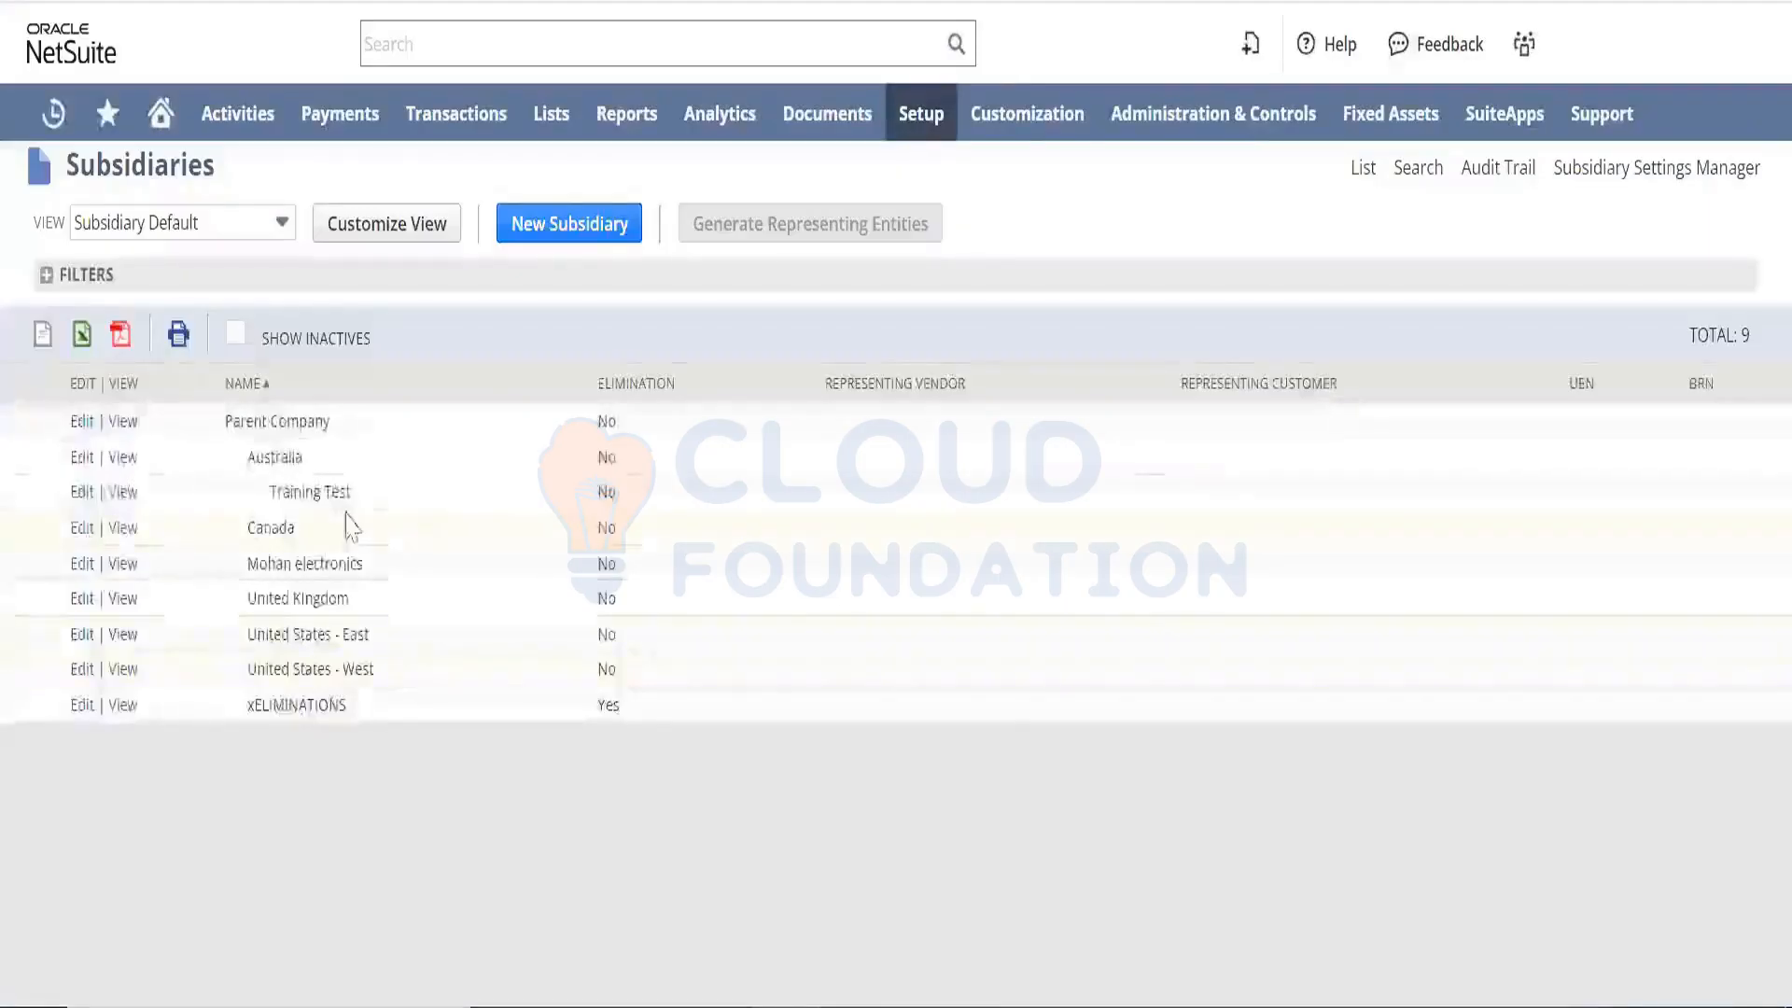
pyautogui.moveTo(360, 508); pyautogui.dragTo(270, 512)
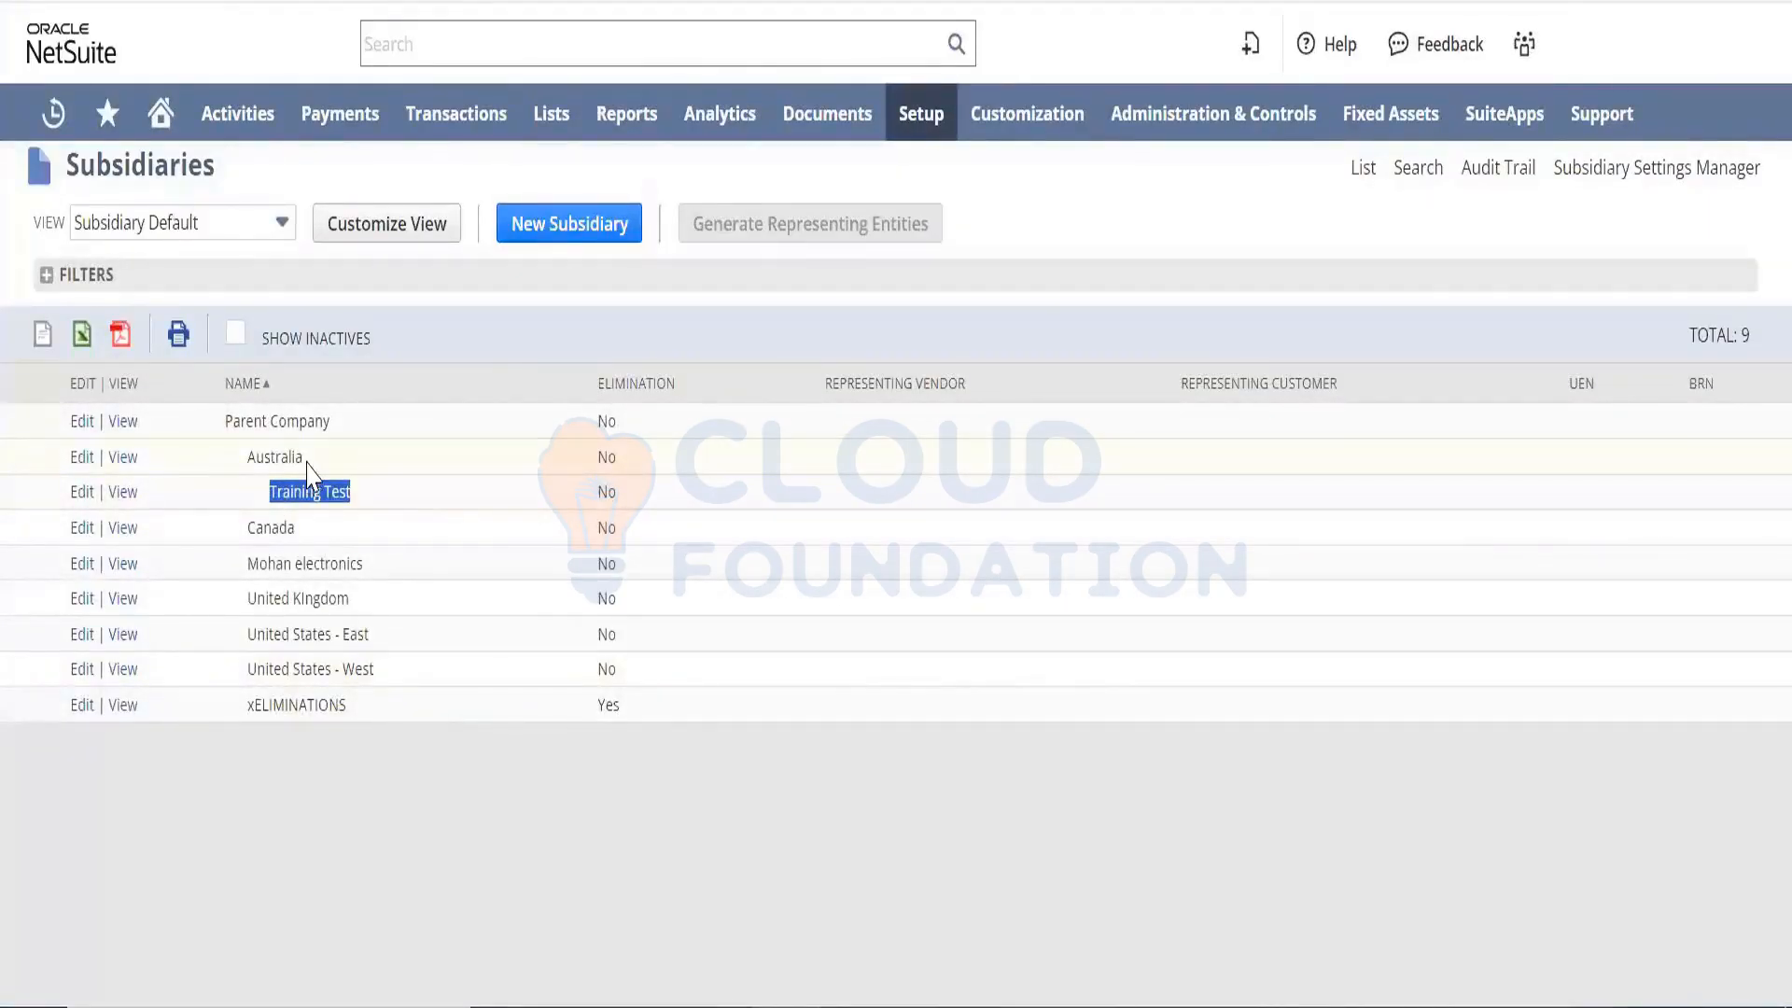
pyautogui.moveTo(308, 459); pyautogui.dragTo(245, 458)
pyautogui.moveTo(348, 422); pyautogui.dragTo(225, 420)
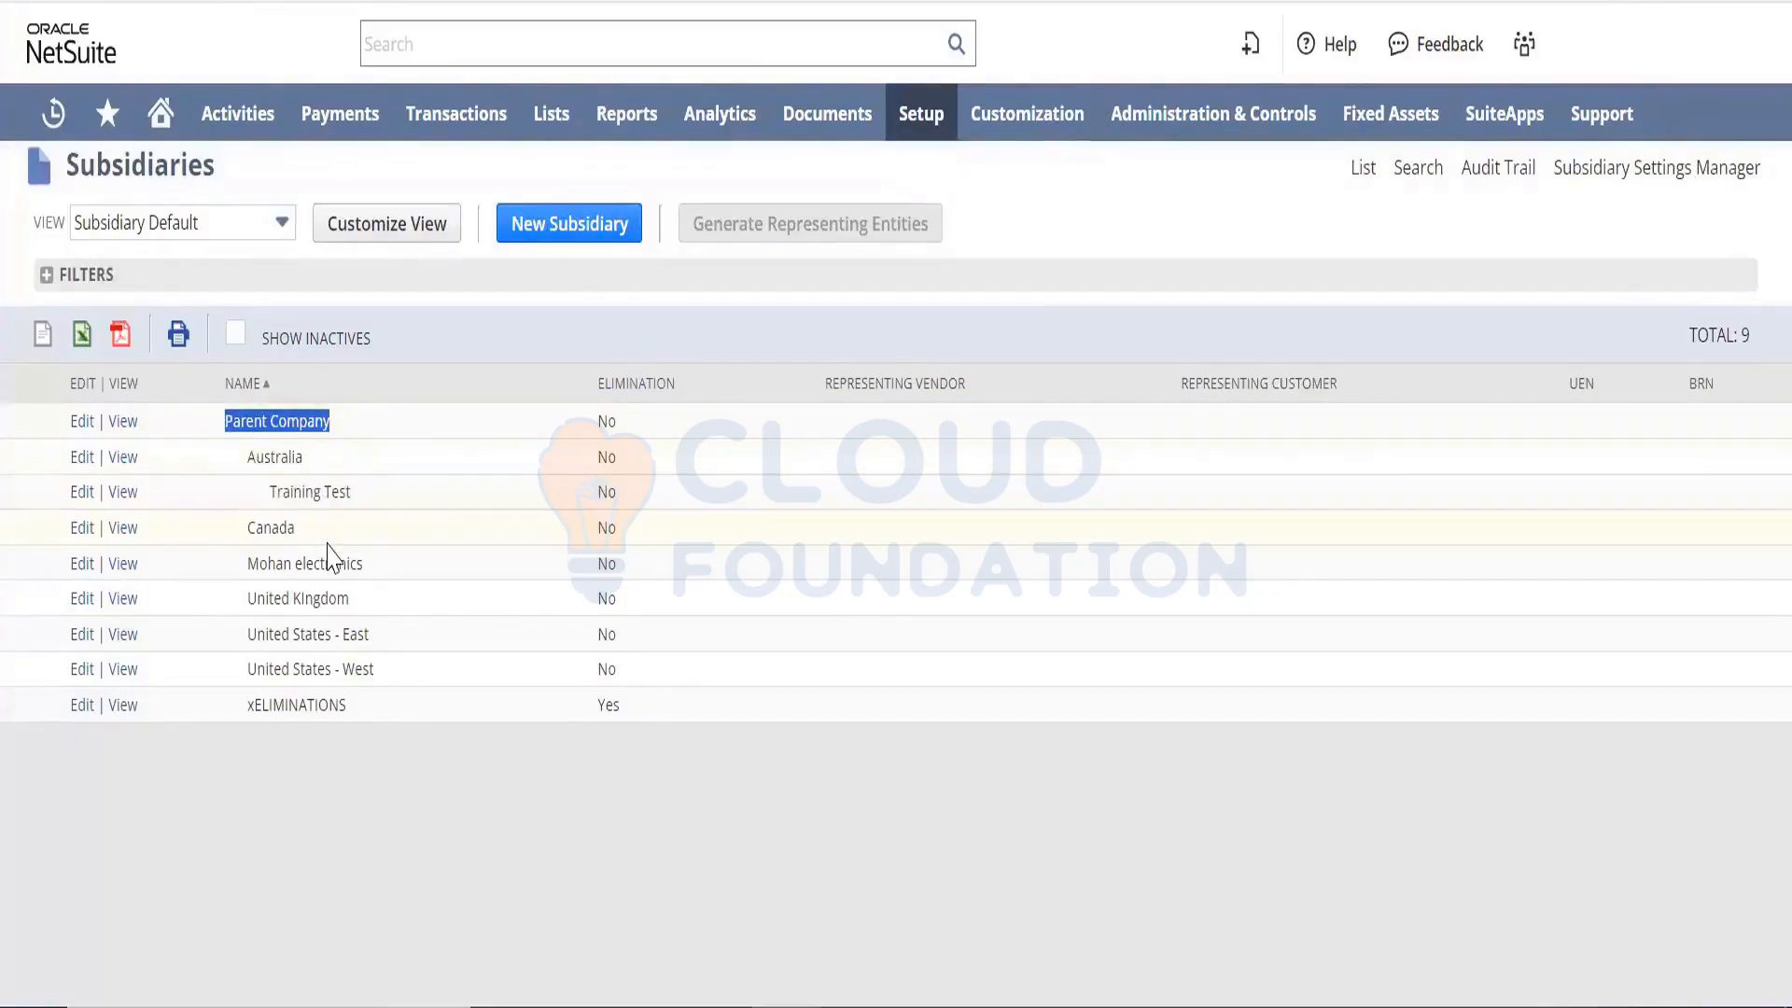
pyautogui.doubleClick(287, 448)
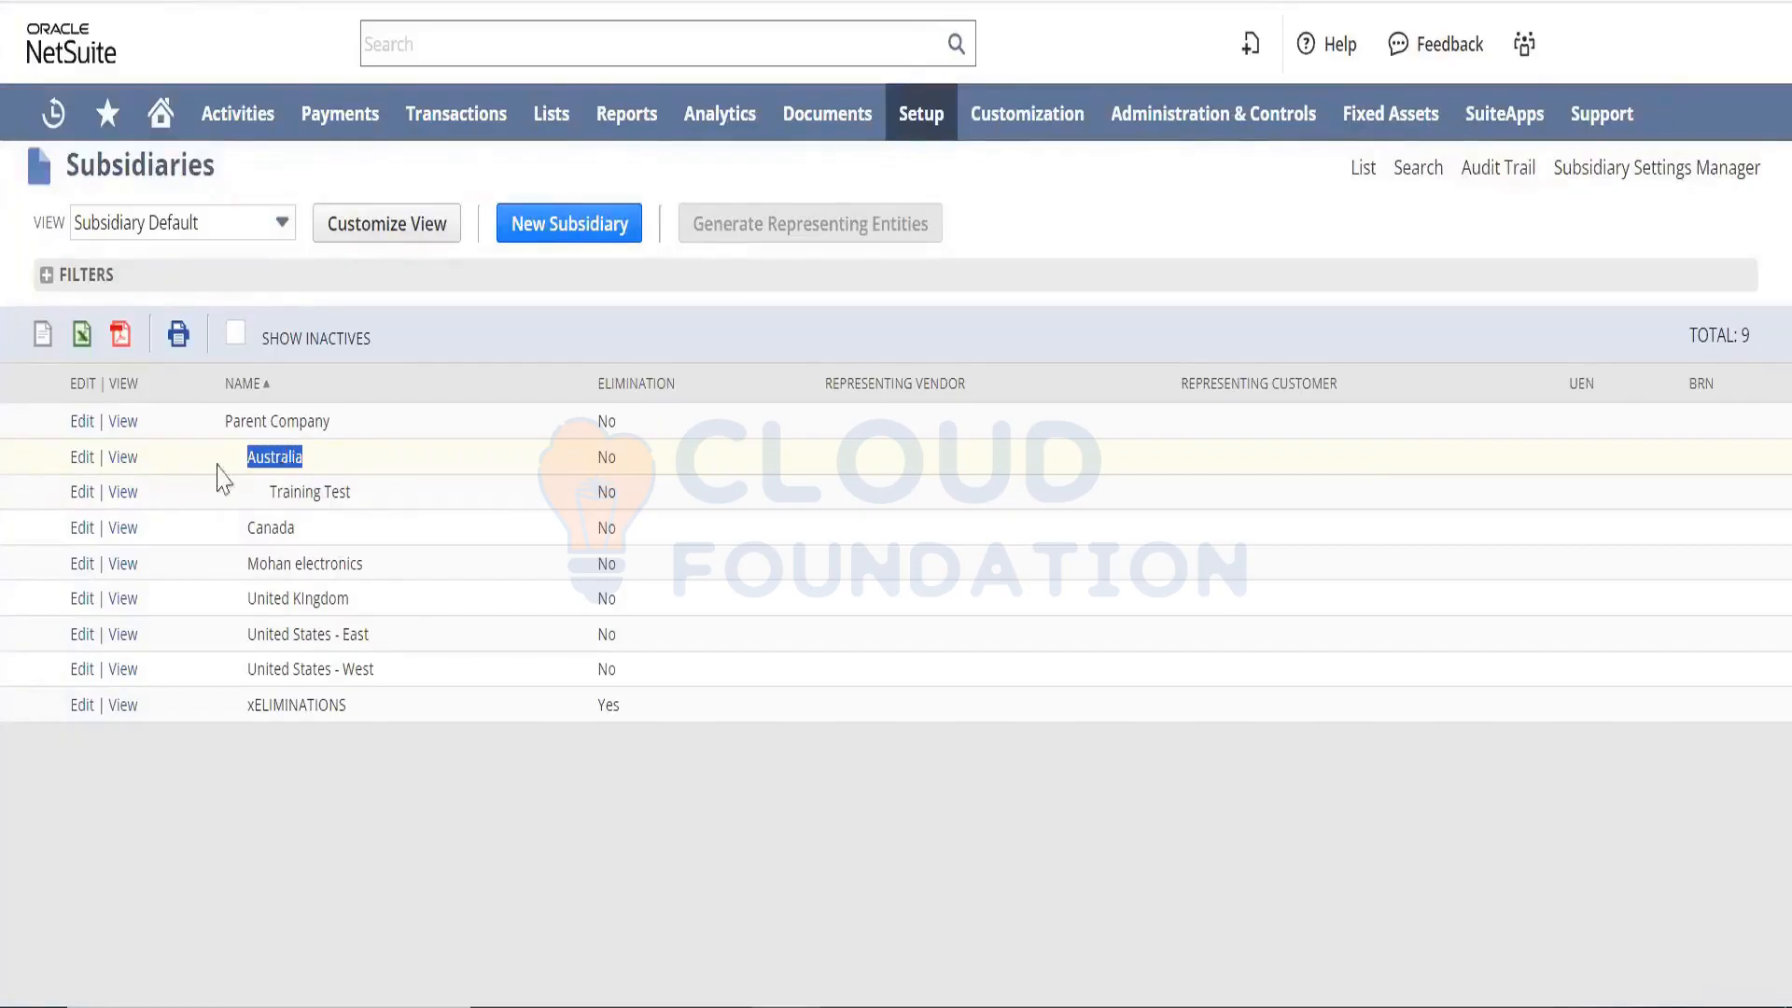
# Open the Training Test subsidiary for editing and examine its return email, fiscal calendar and employer identification number fields.
pyautogui.click(81, 492)
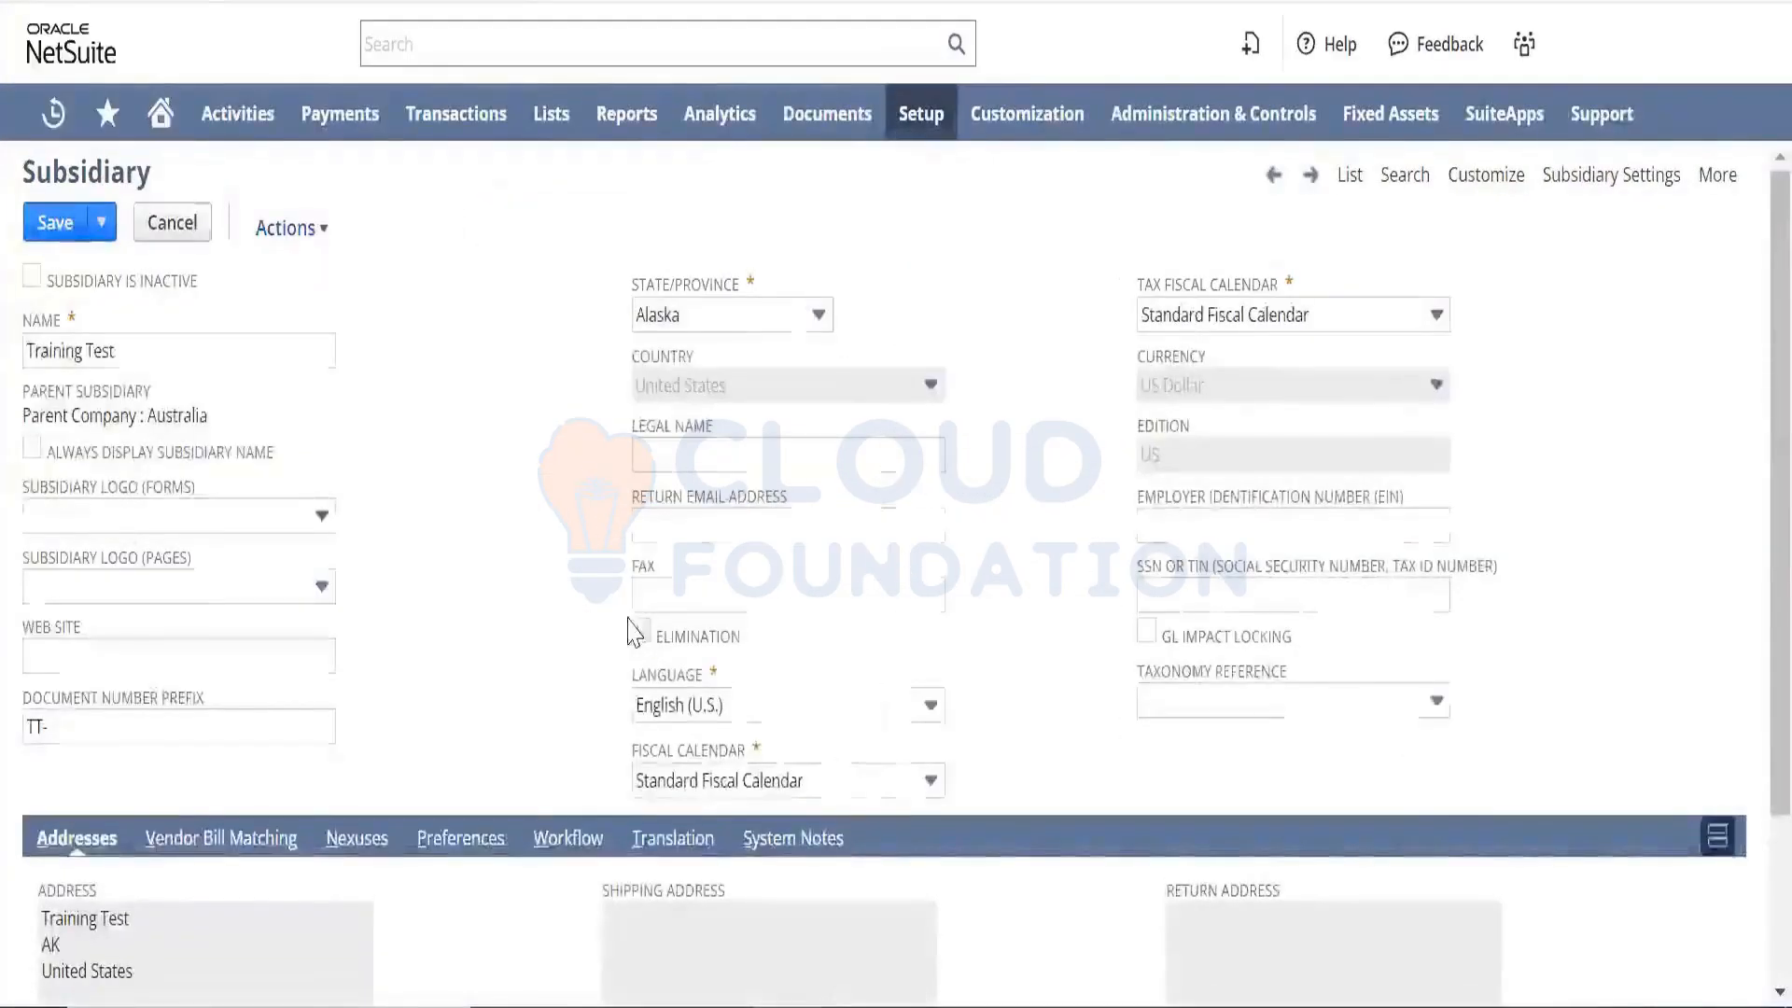
pyautogui.click(720, 527)
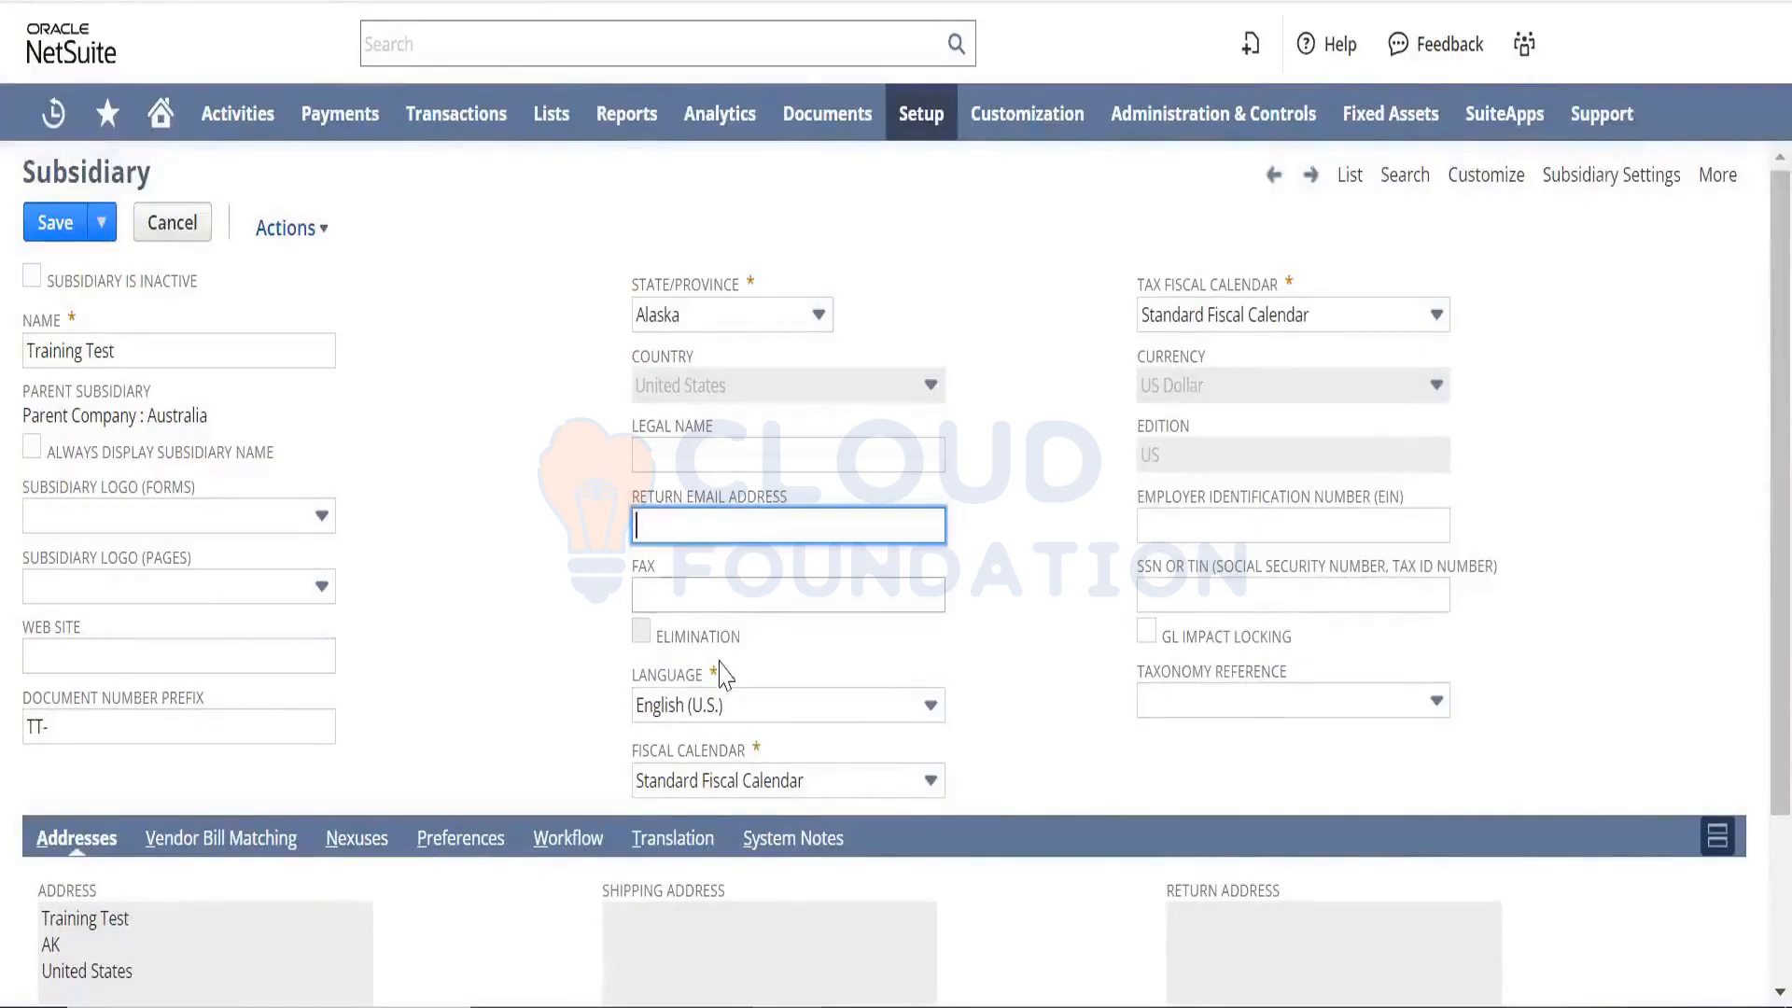
pyautogui.click(744, 783)
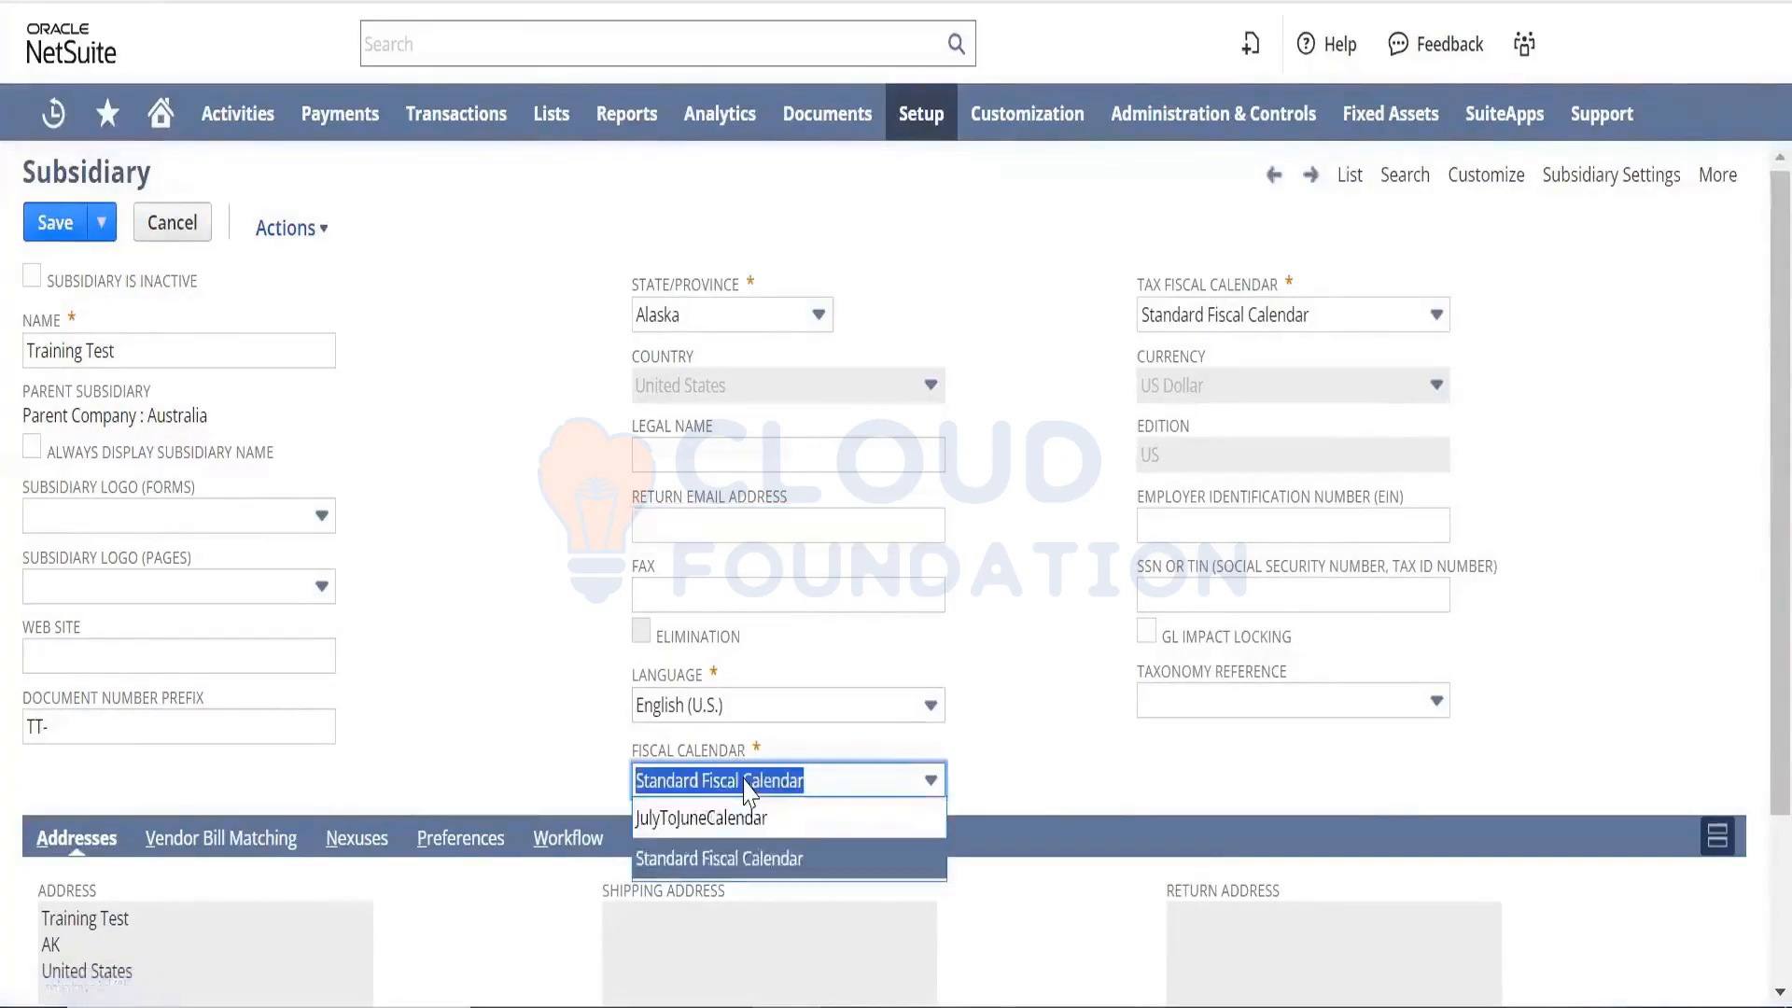
pyautogui.click(484, 719)
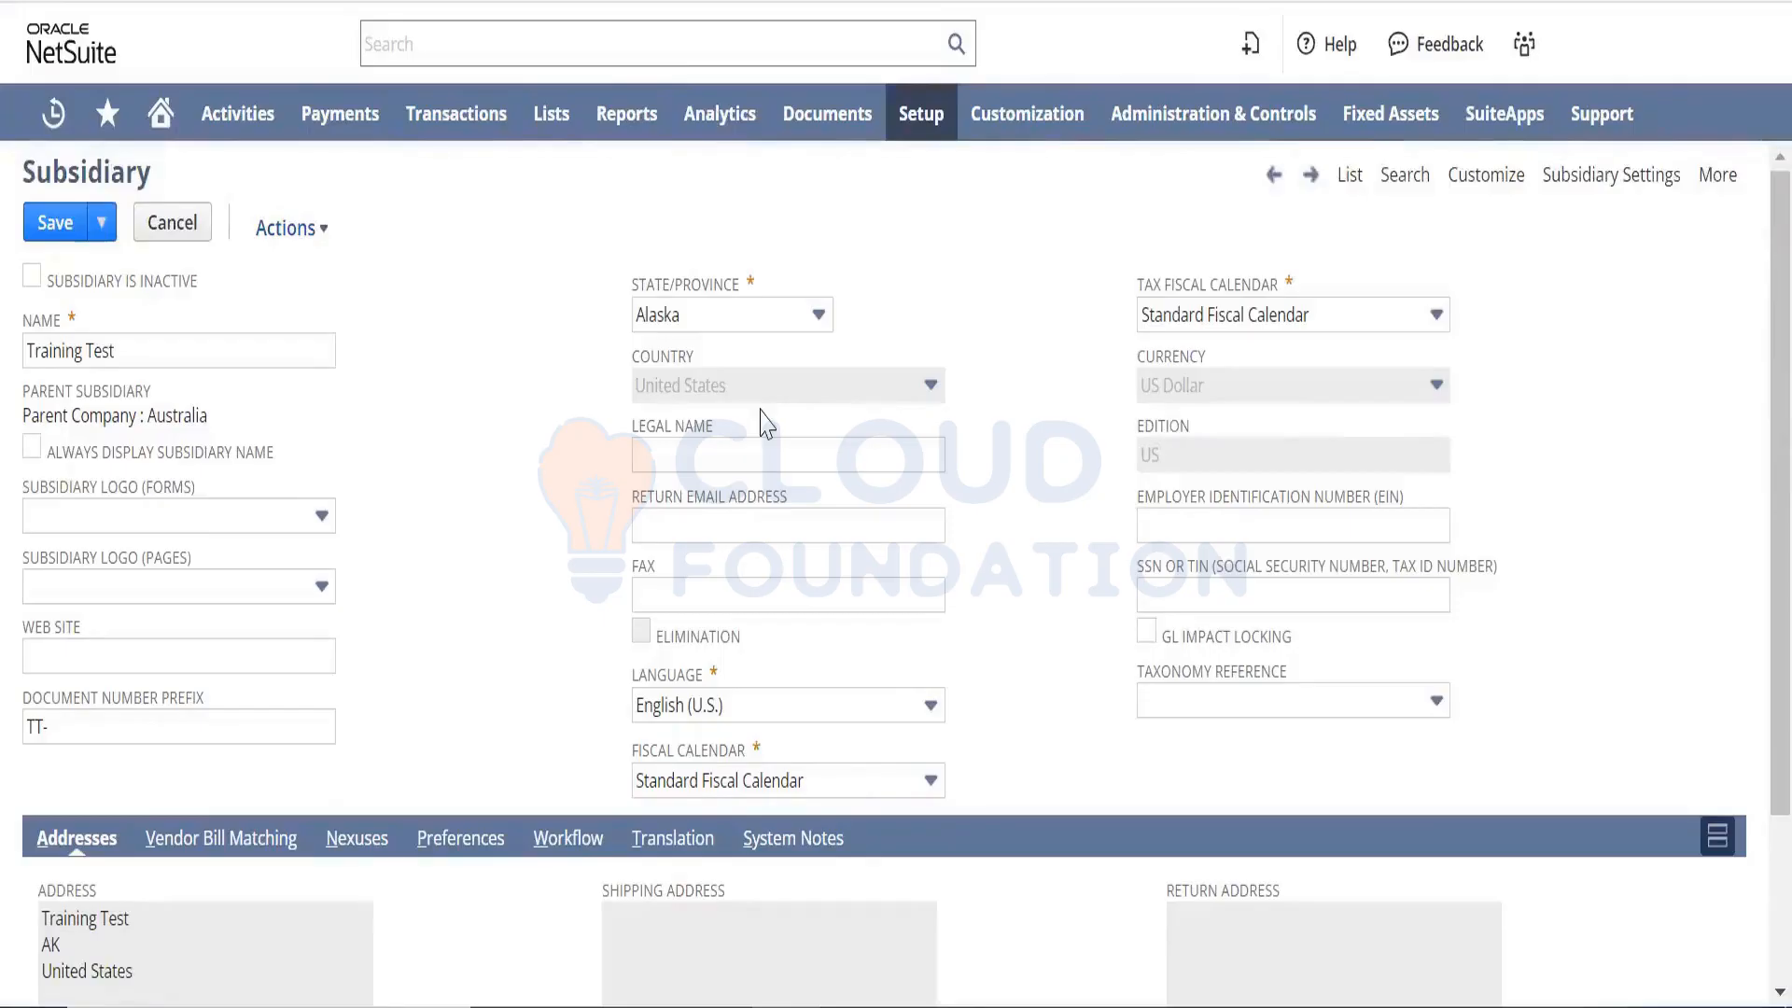
pyautogui.click(1182, 522)
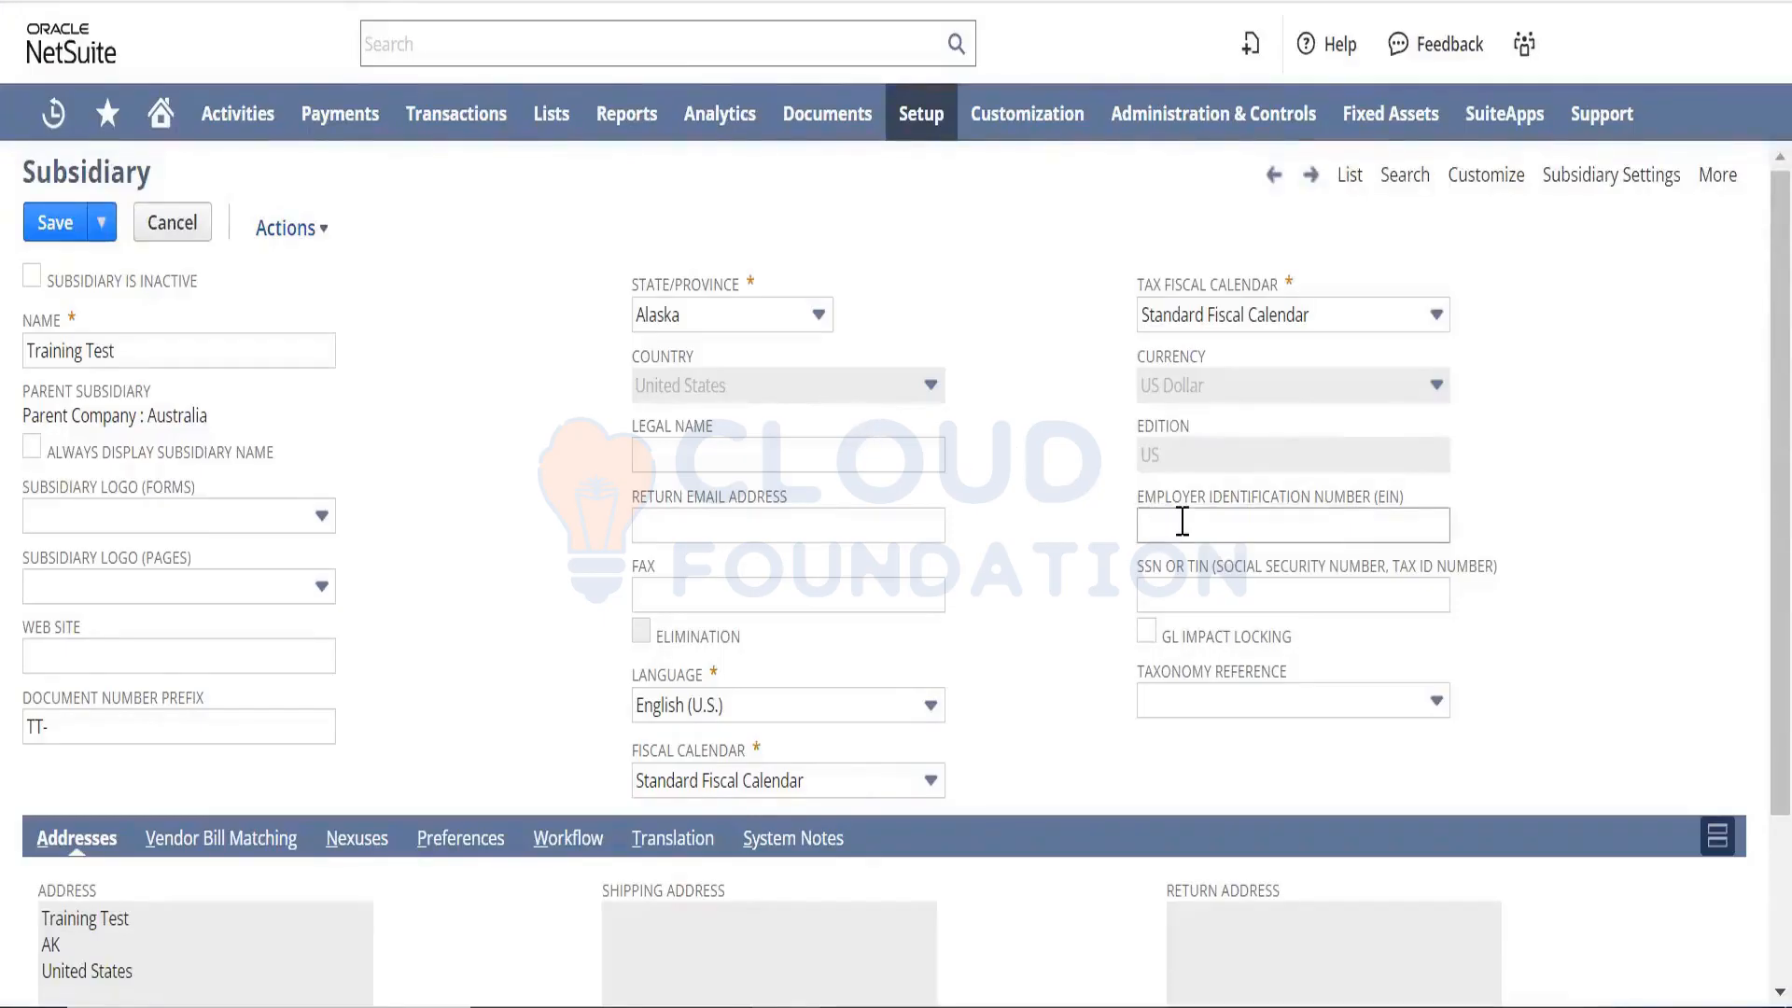
# Review the employer identification number and SSN or TIN fields, followed by the subsidiary's Nexuses and Vendor Bill Matching sections.
pyautogui.click(1182, 523)
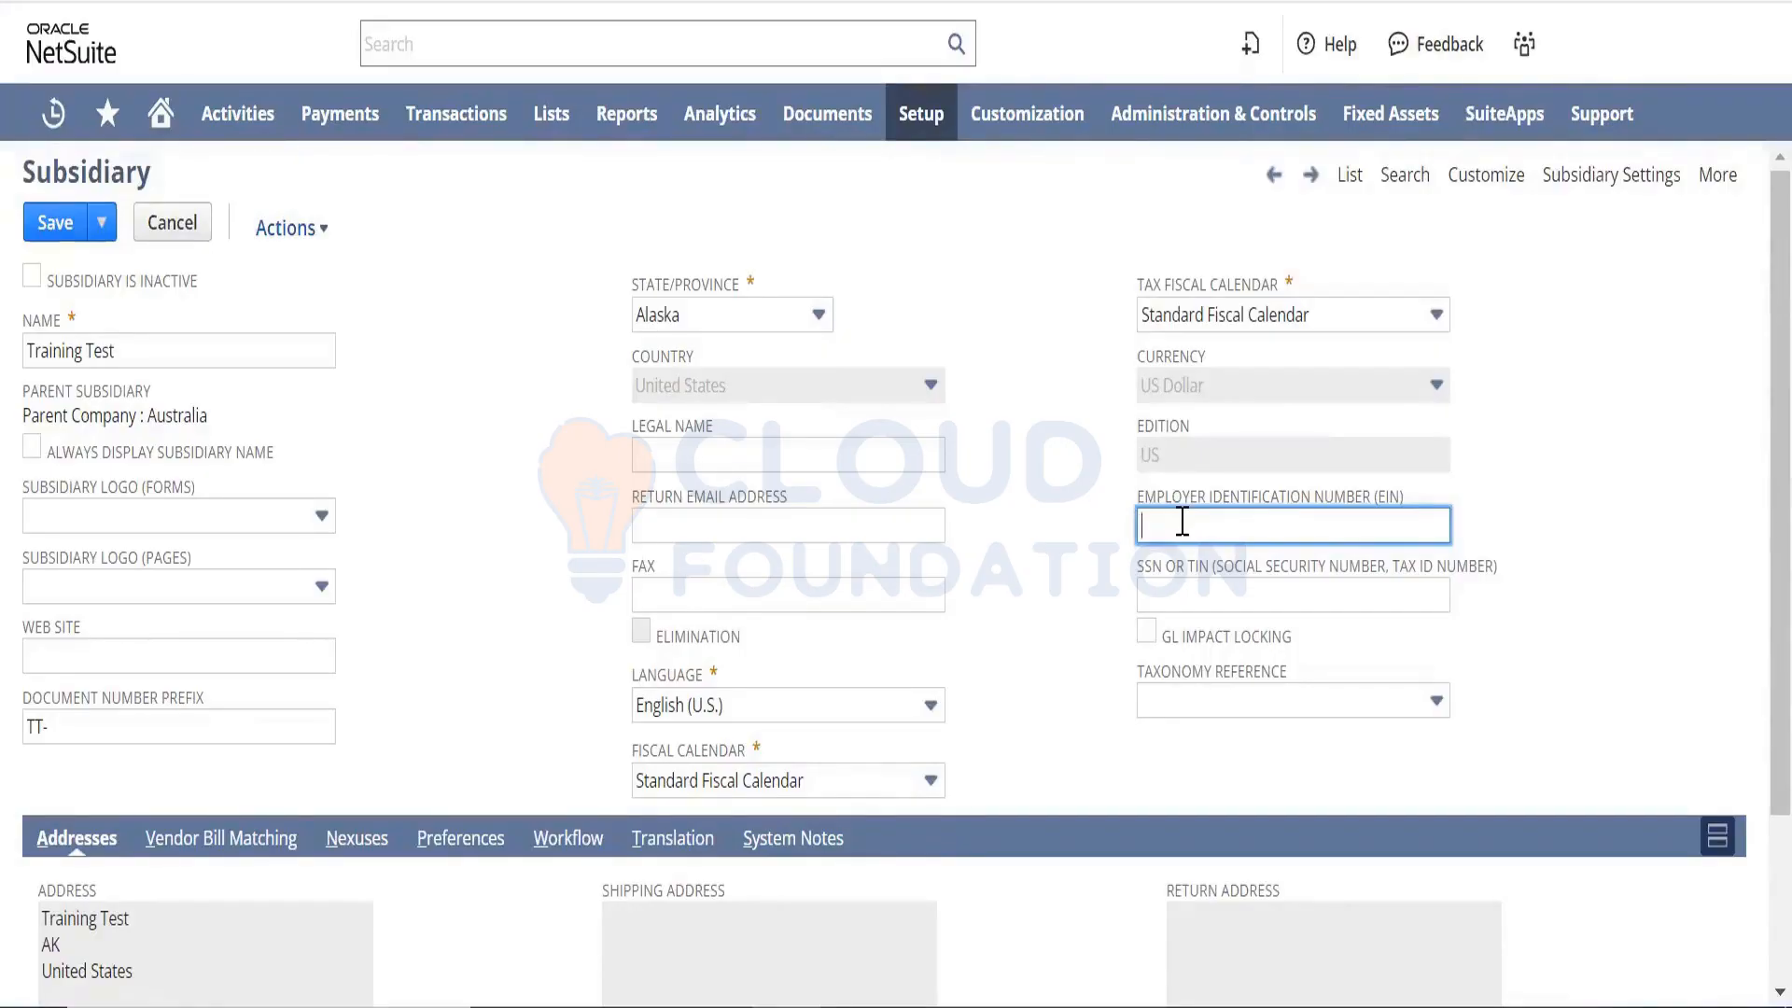
pyautogui.click(1218, 584)
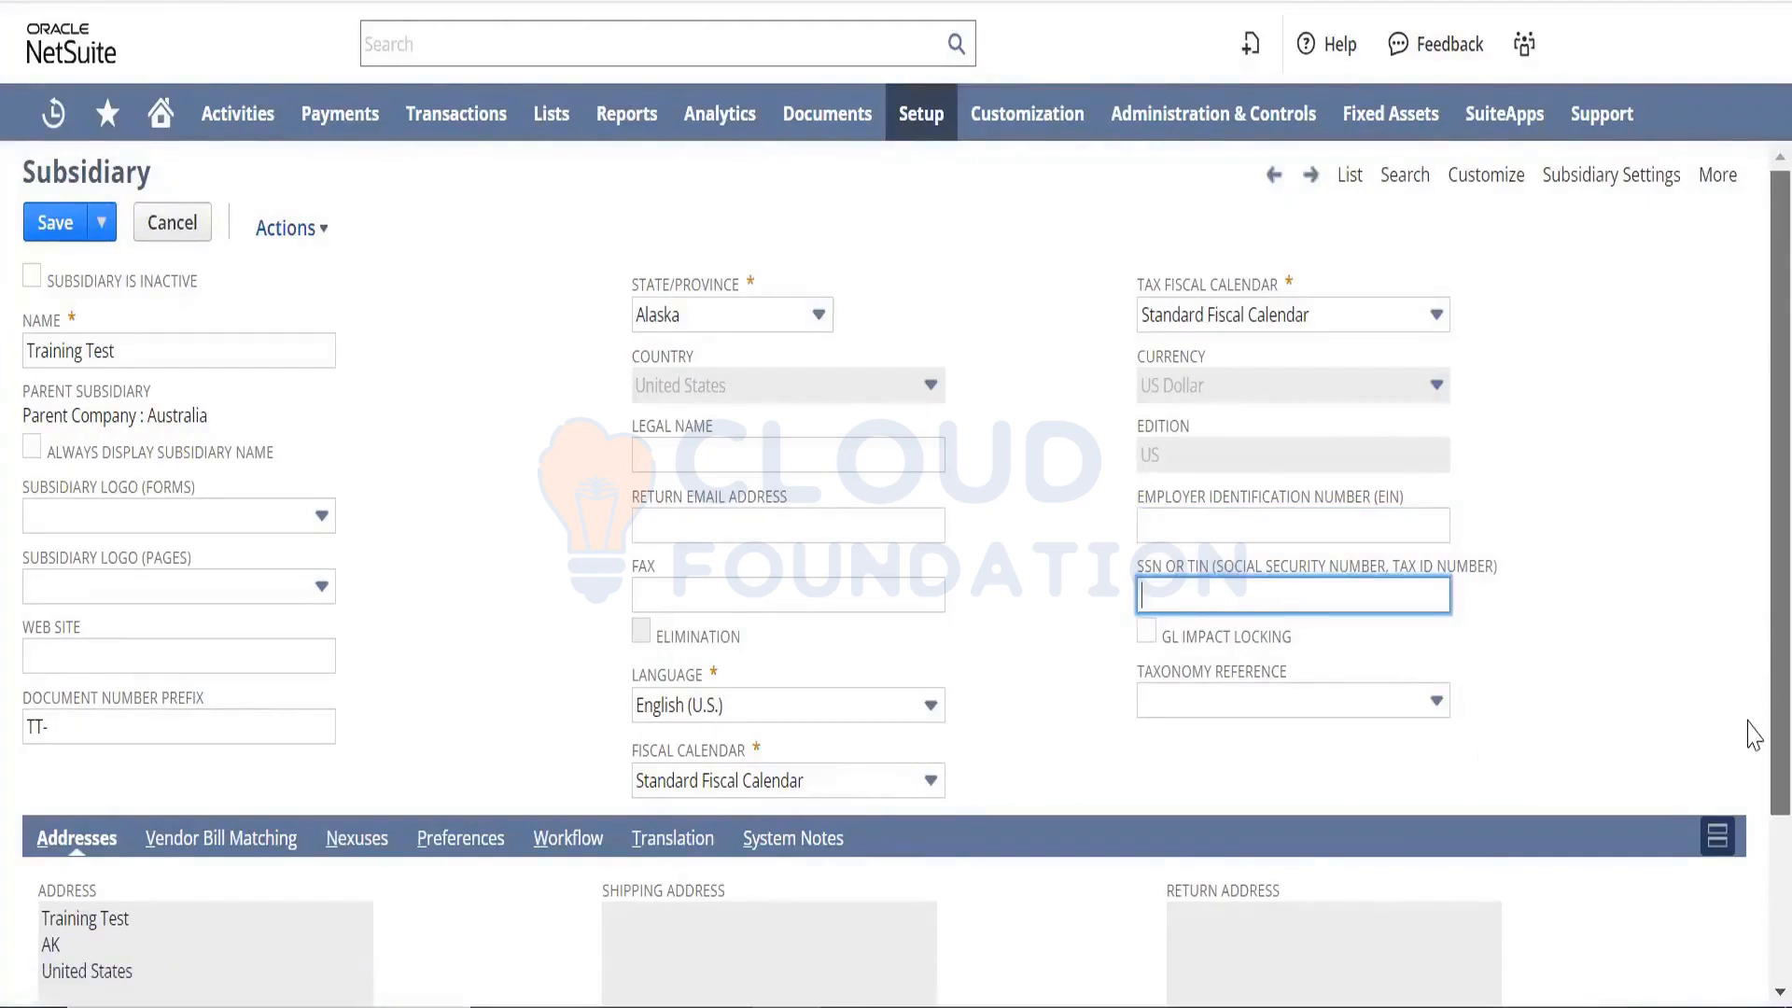
pyautogui.scroll(-3, 1746, 654)
pyautogui.click(357, 617)
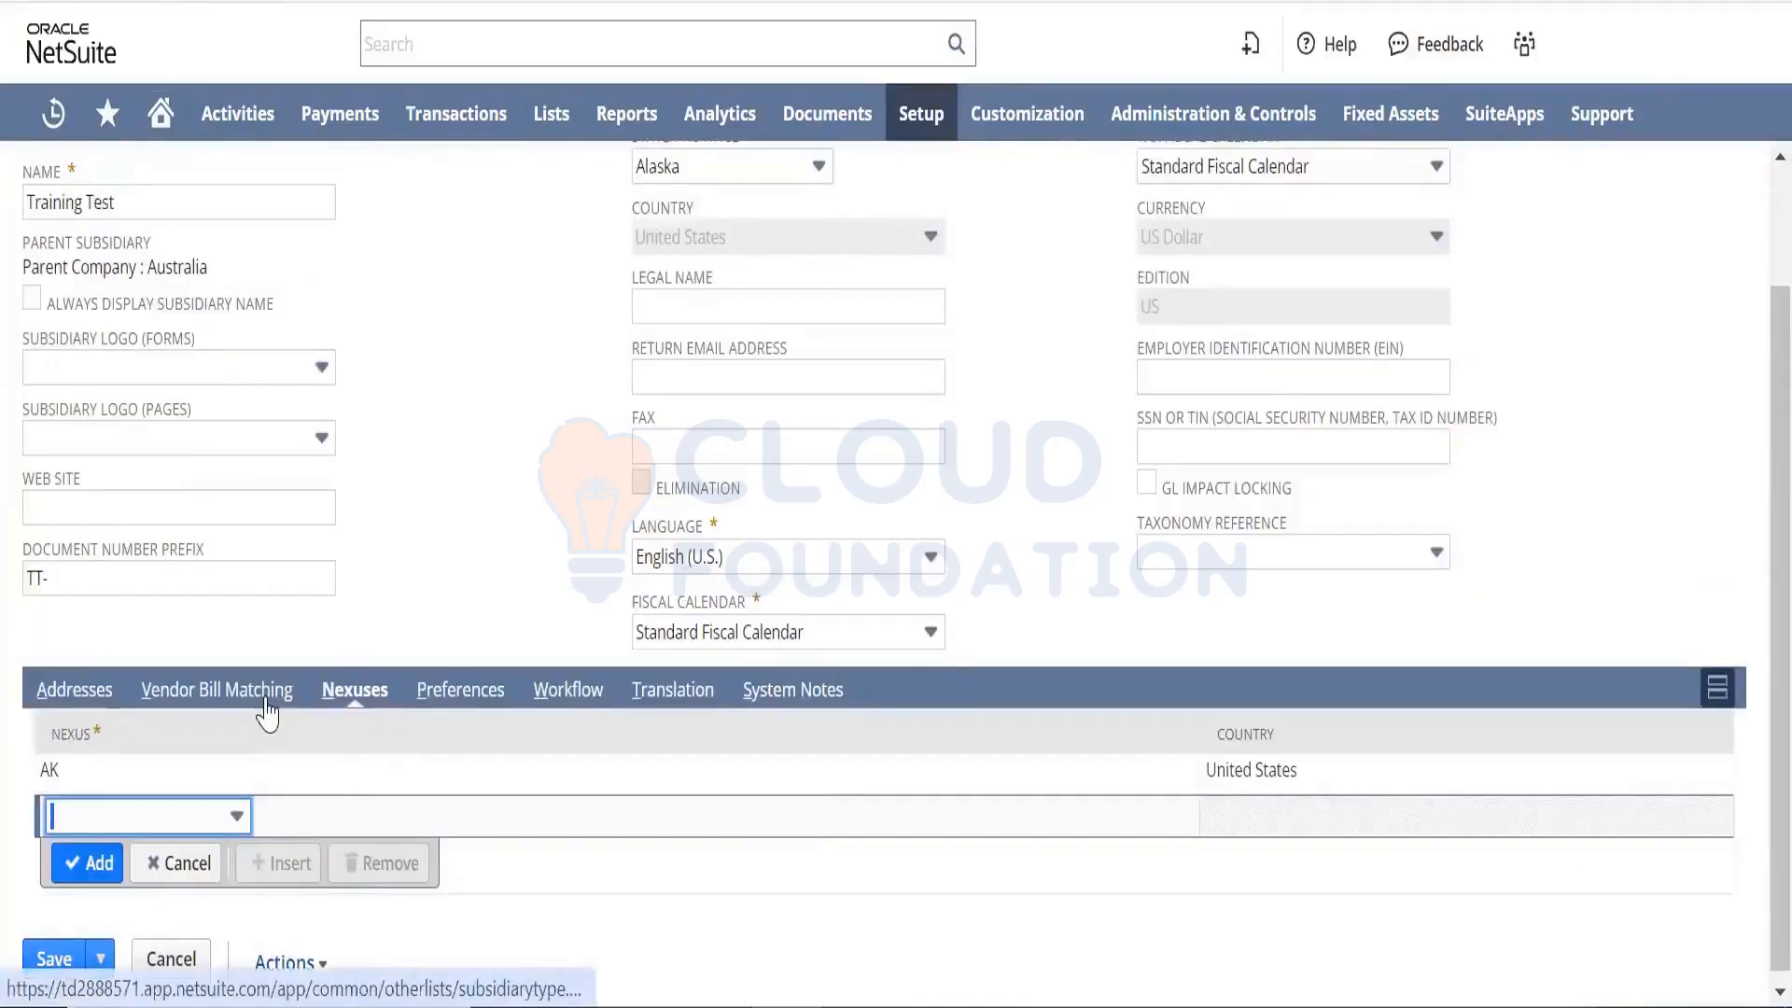
pyautogui.click(223, 689)
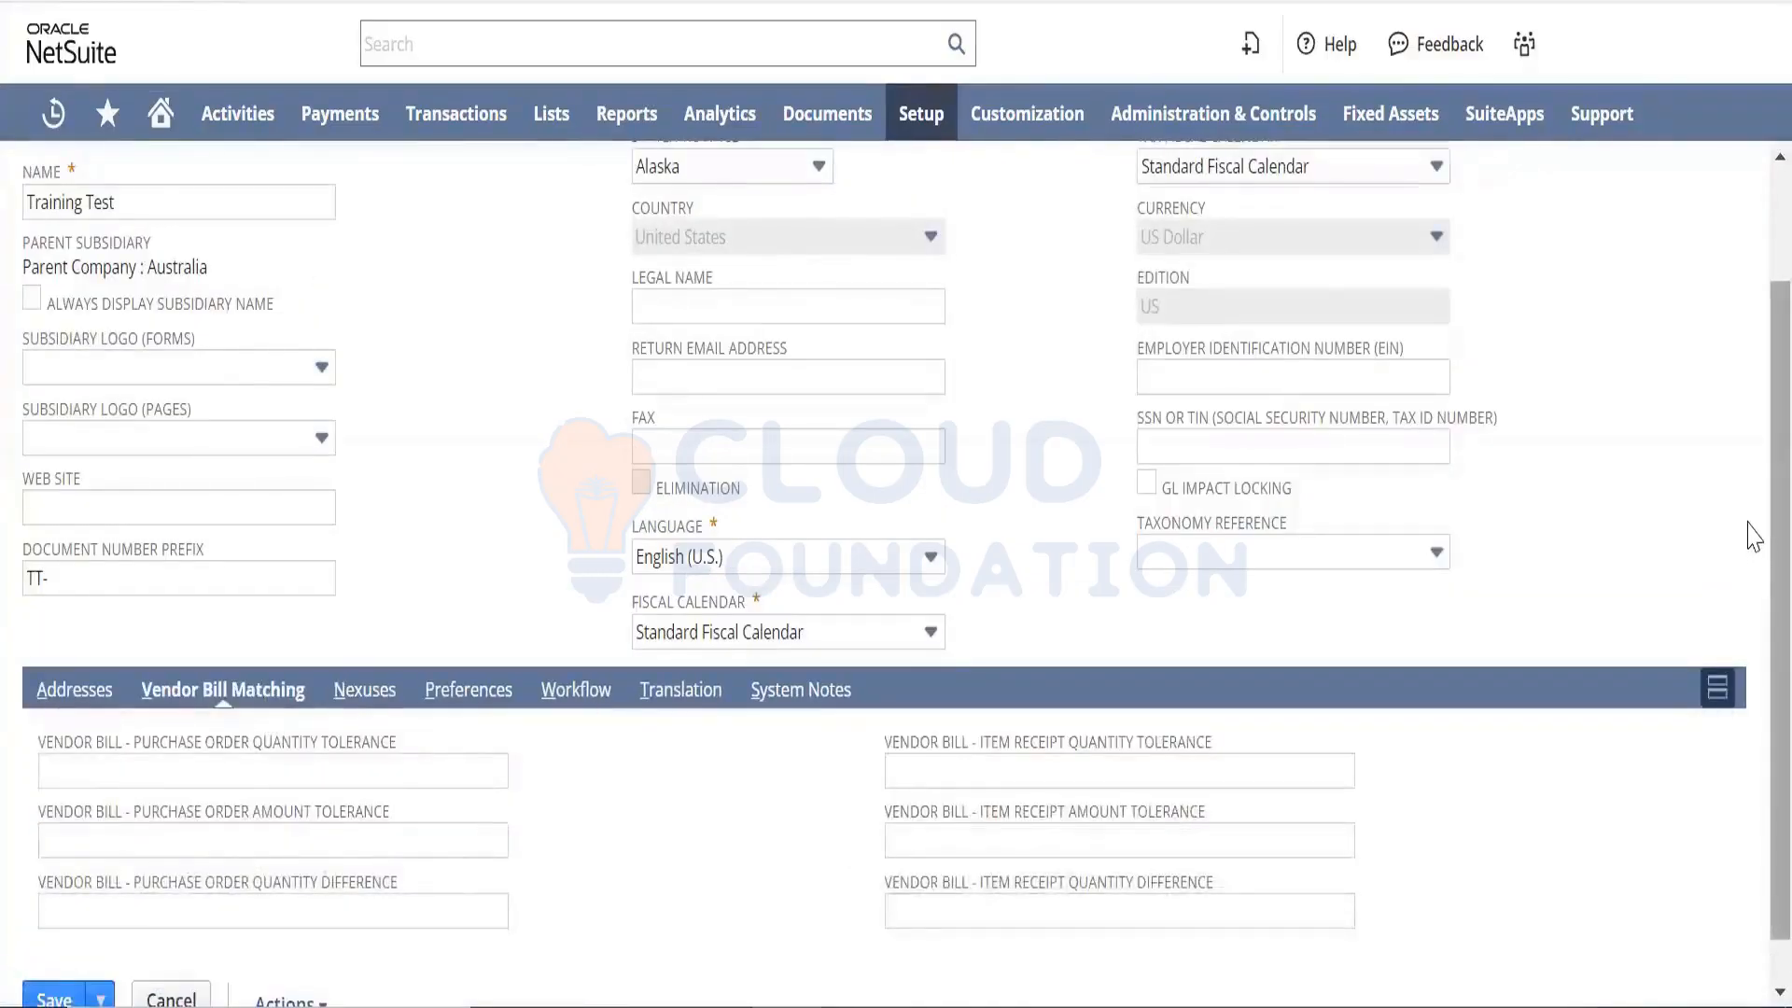
pyautogui.scroll(-1, 1750, 621)
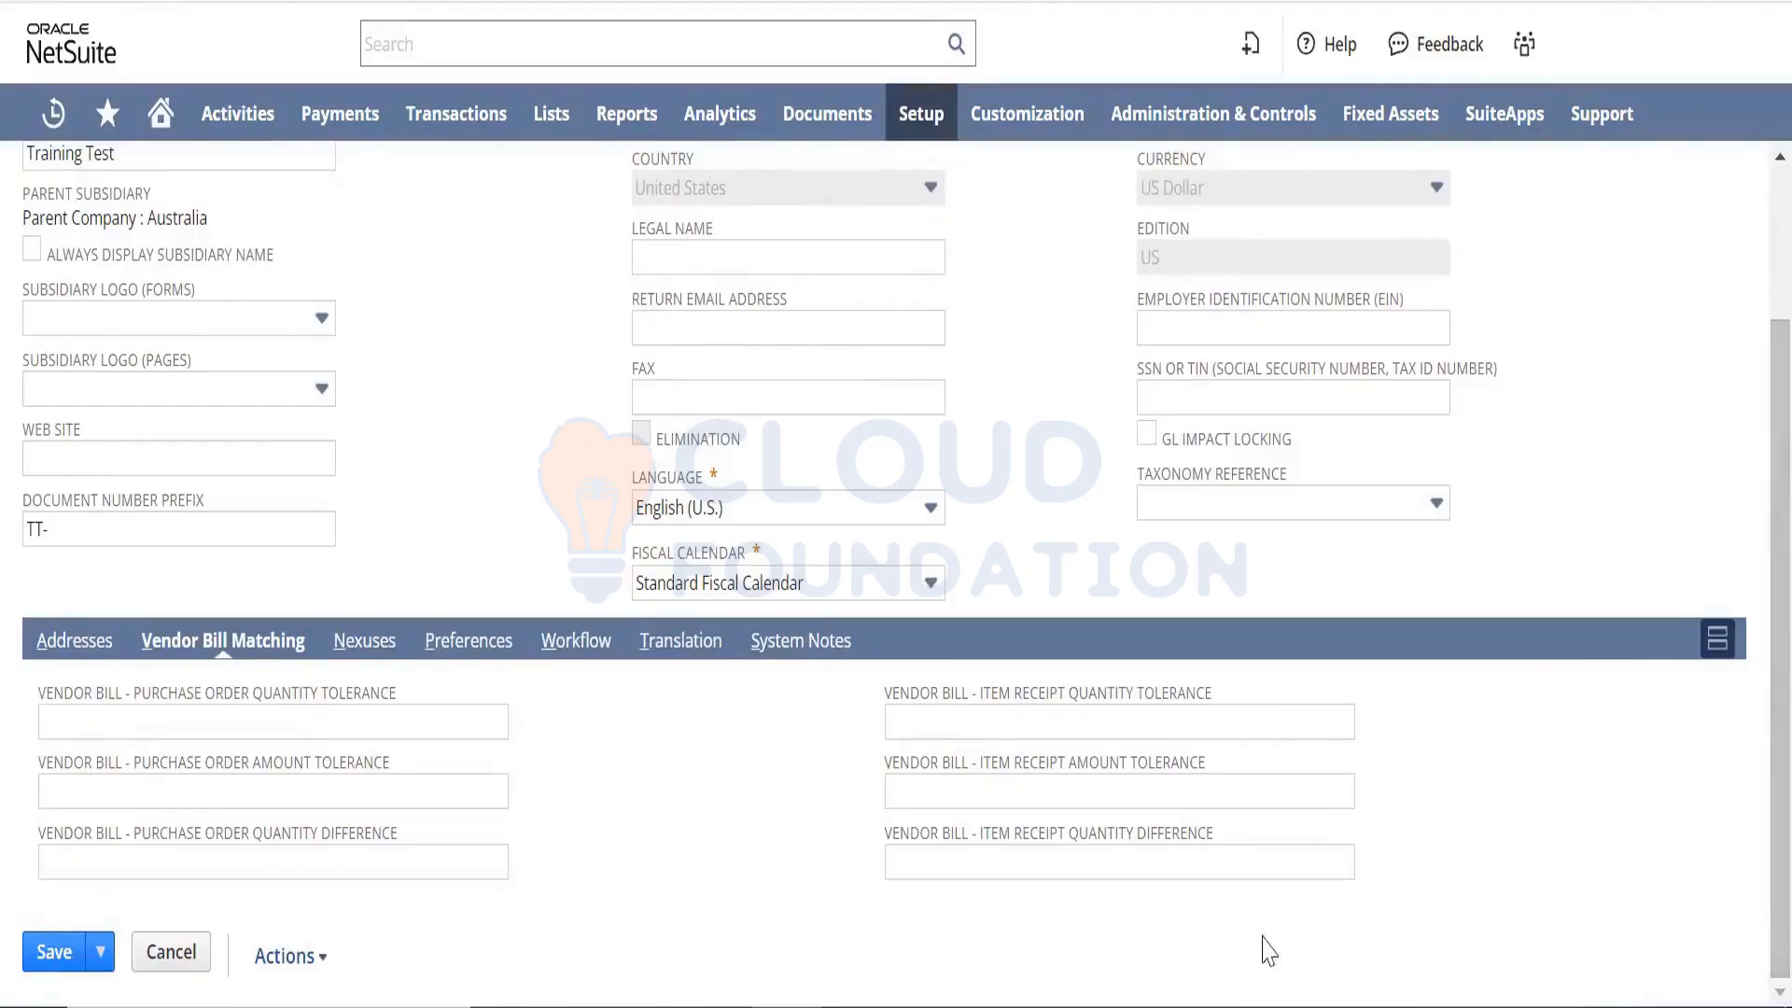
# Switch to Notepad and replace the existing note with the heading PO and, after a blank line, "Purchase Oder - Approved".
pyautogui.hotkey('alt', 'Tab')
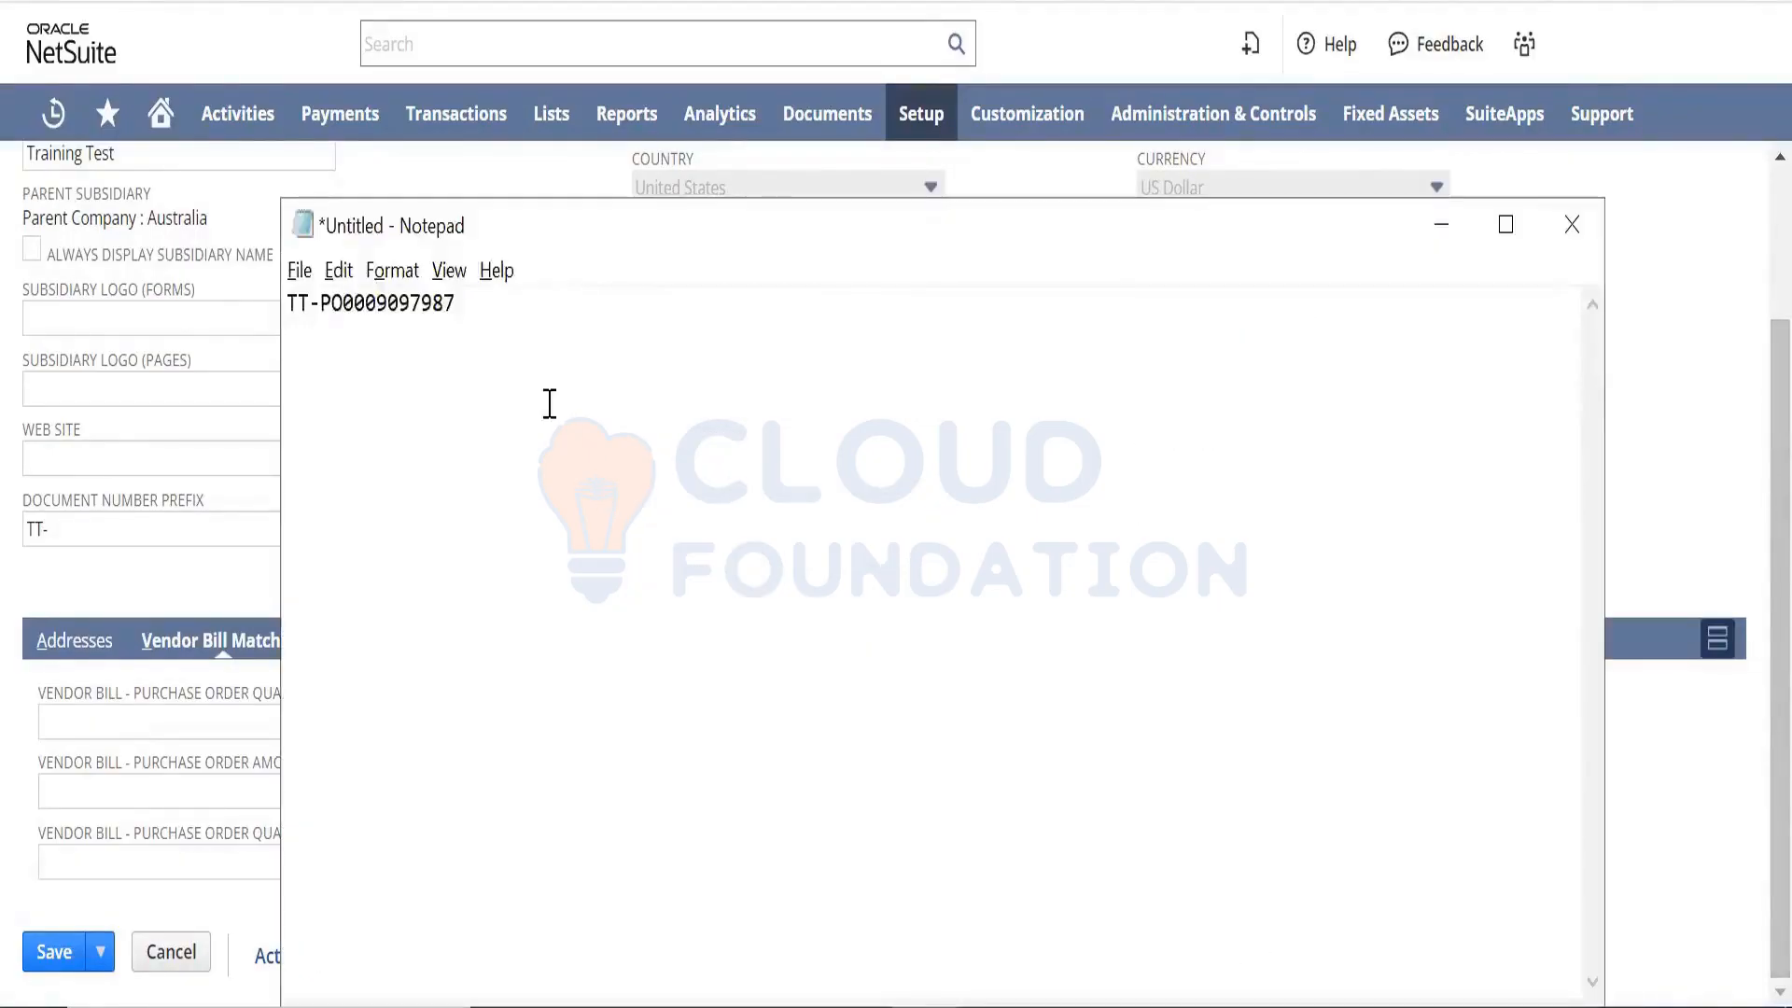
pyautogui.moveTo(474, 398); pyautogui.dragTo(1, 261)
pyautogui.write('PO')
pyautogui.press('Return')
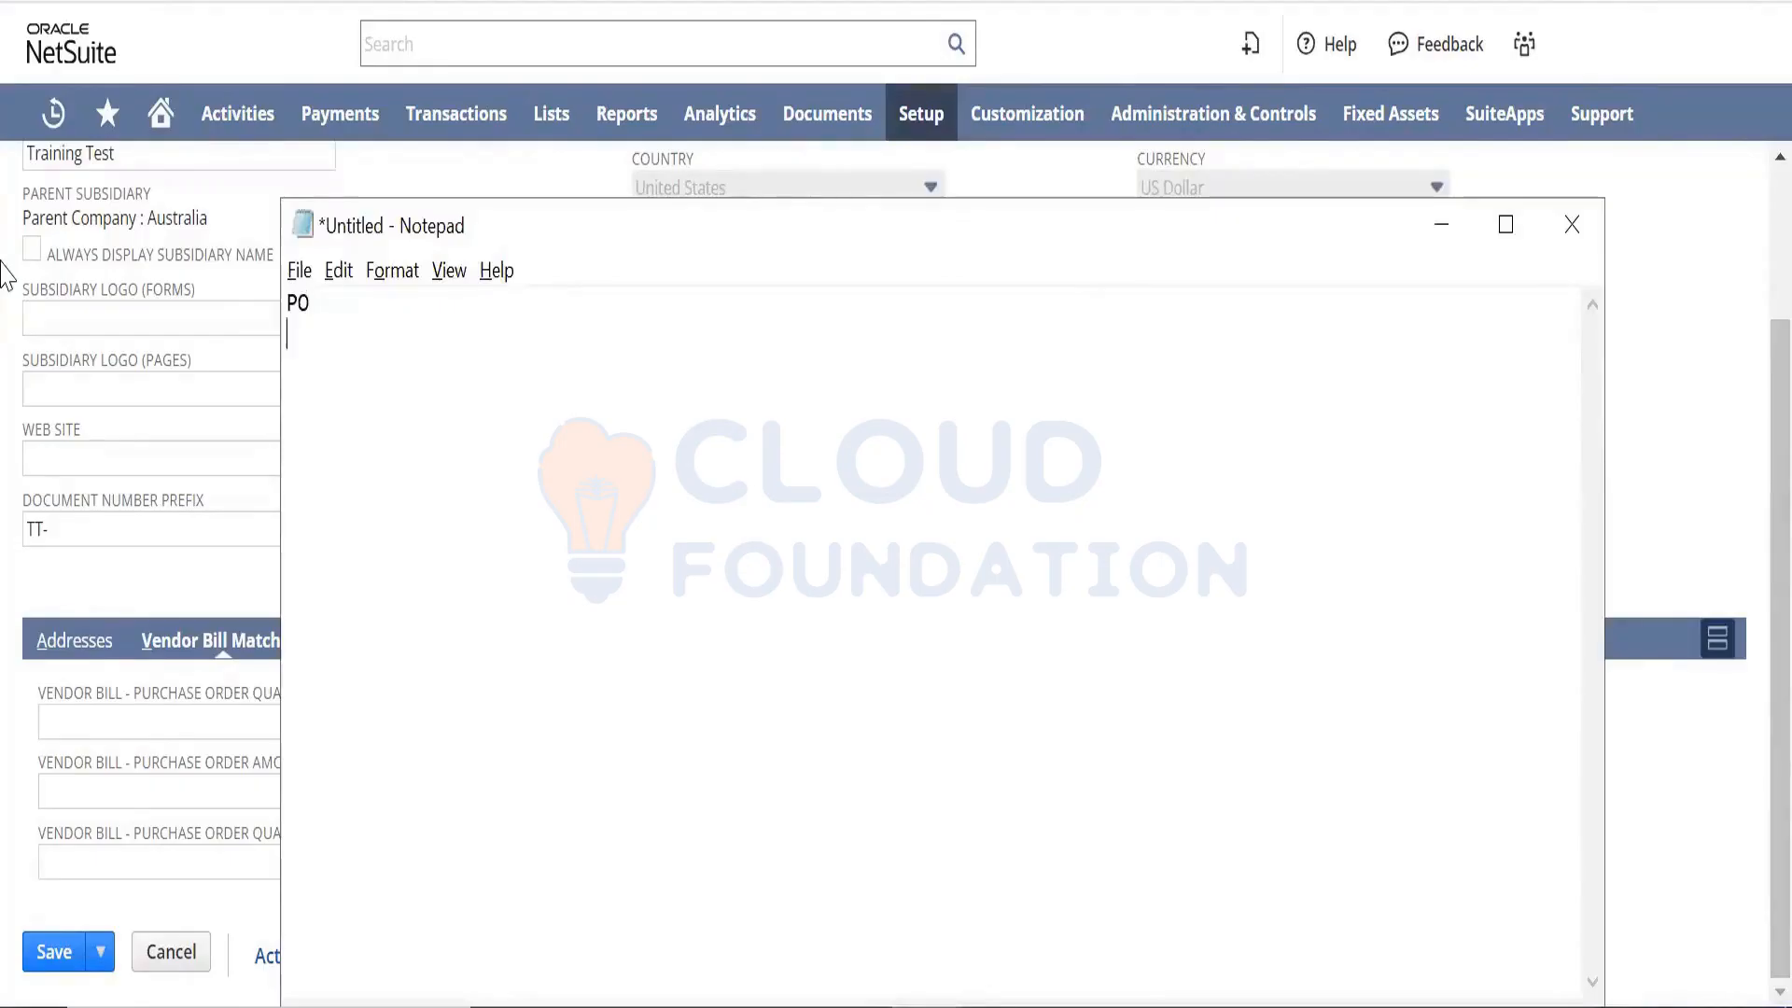
pyautogui.press('Return')
pyautogui.write('Purchase Oder')
pyautogui.press('BackSpace')
pyautogui.press('BackSpace')
pyautogui.write('Oder - Appro')
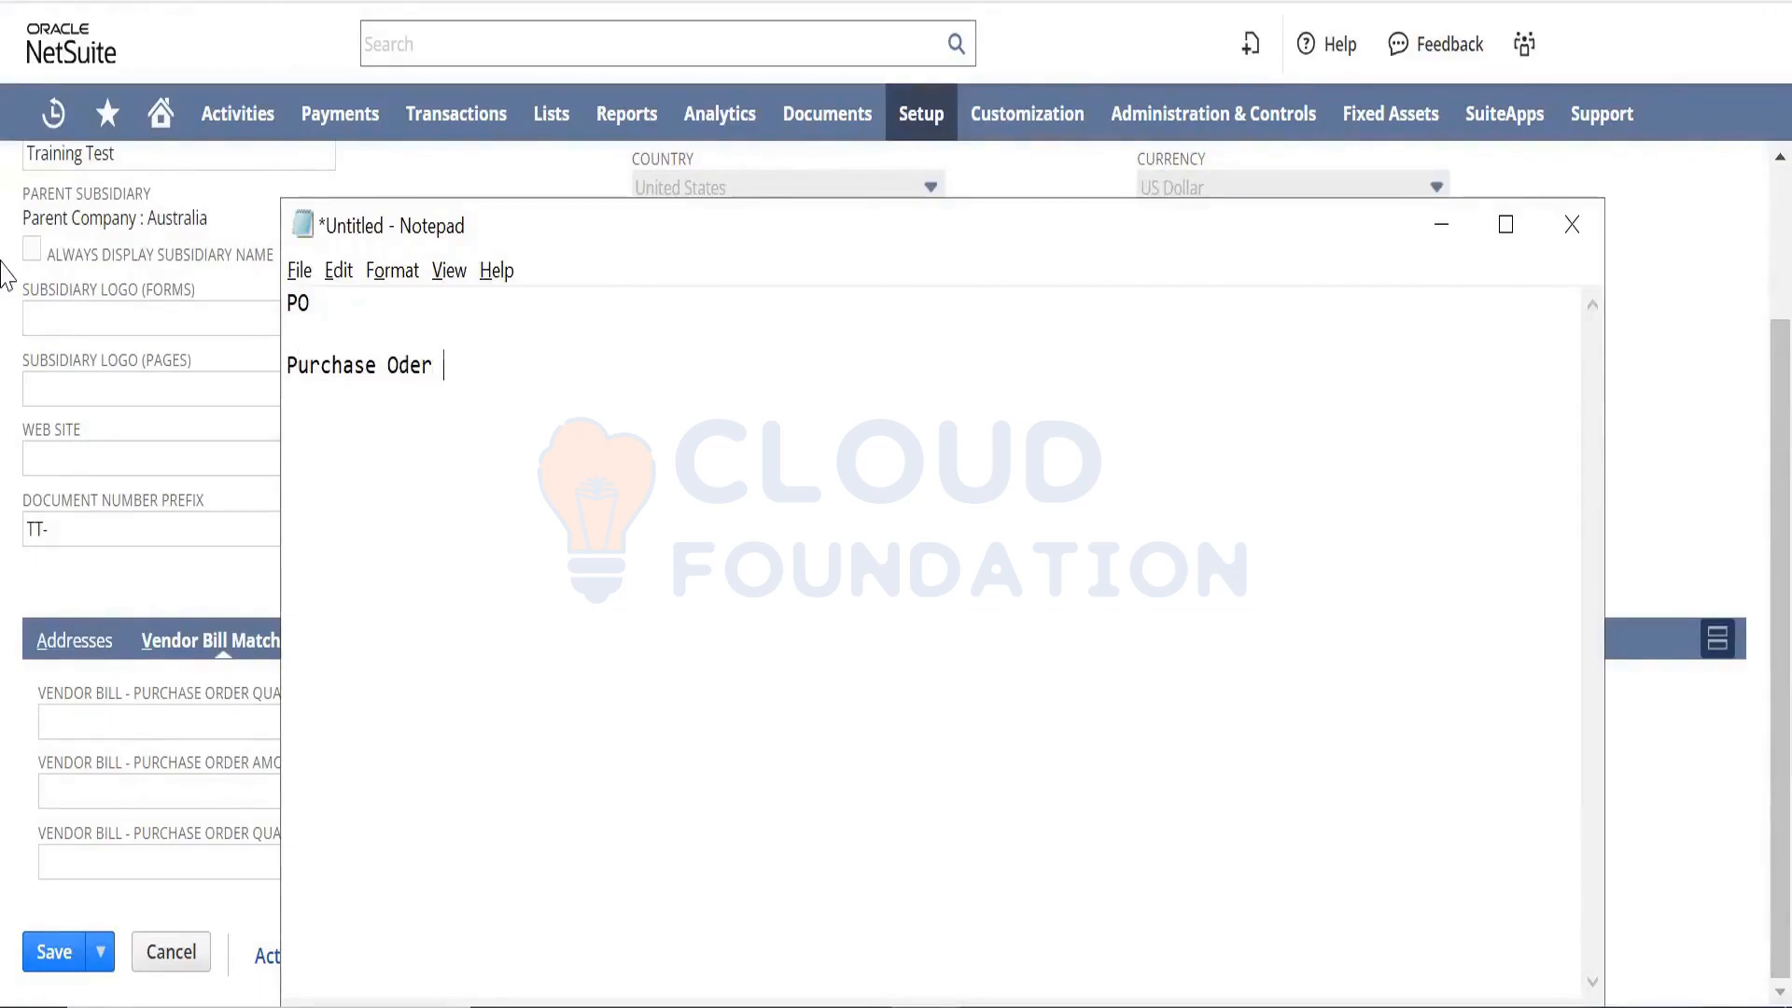
pyautogui.write('ved')
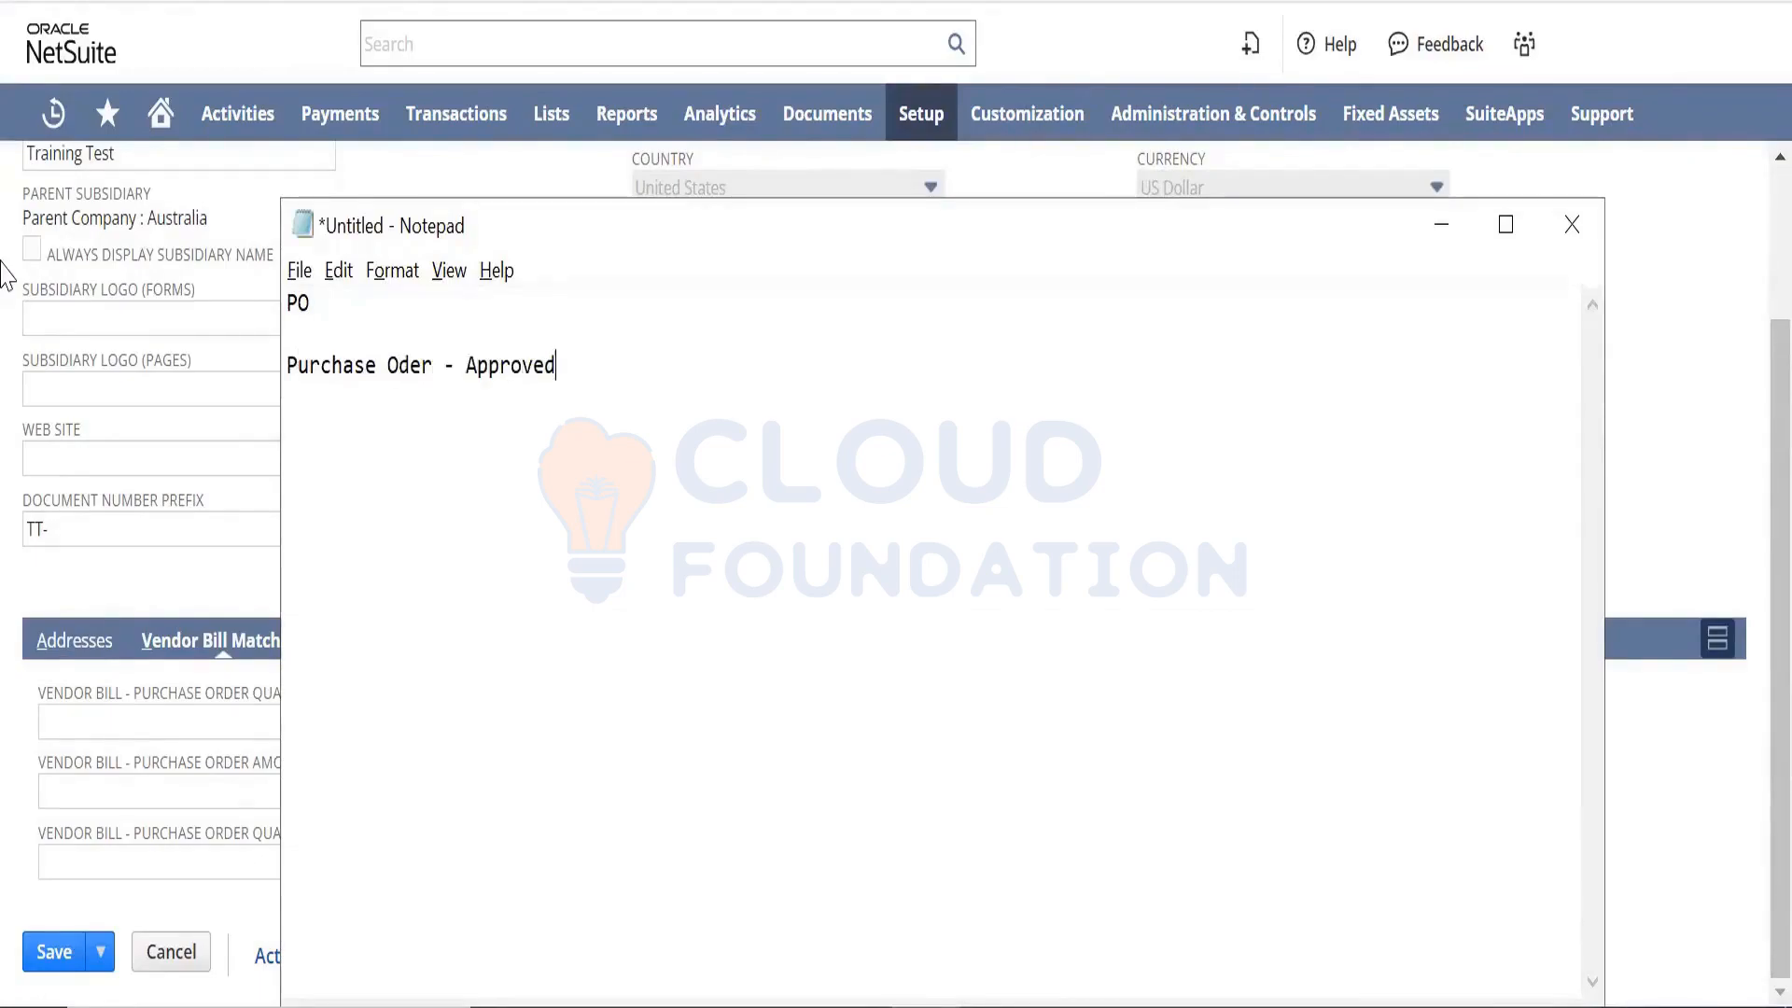
# Start an "Item Receipt -" line below the purchase order line and correct the misspelled "Oder" to "Order".
pyautogui.press('Return')
pyautogui.write('Item Receipt -')
pyautogui.press('Up')
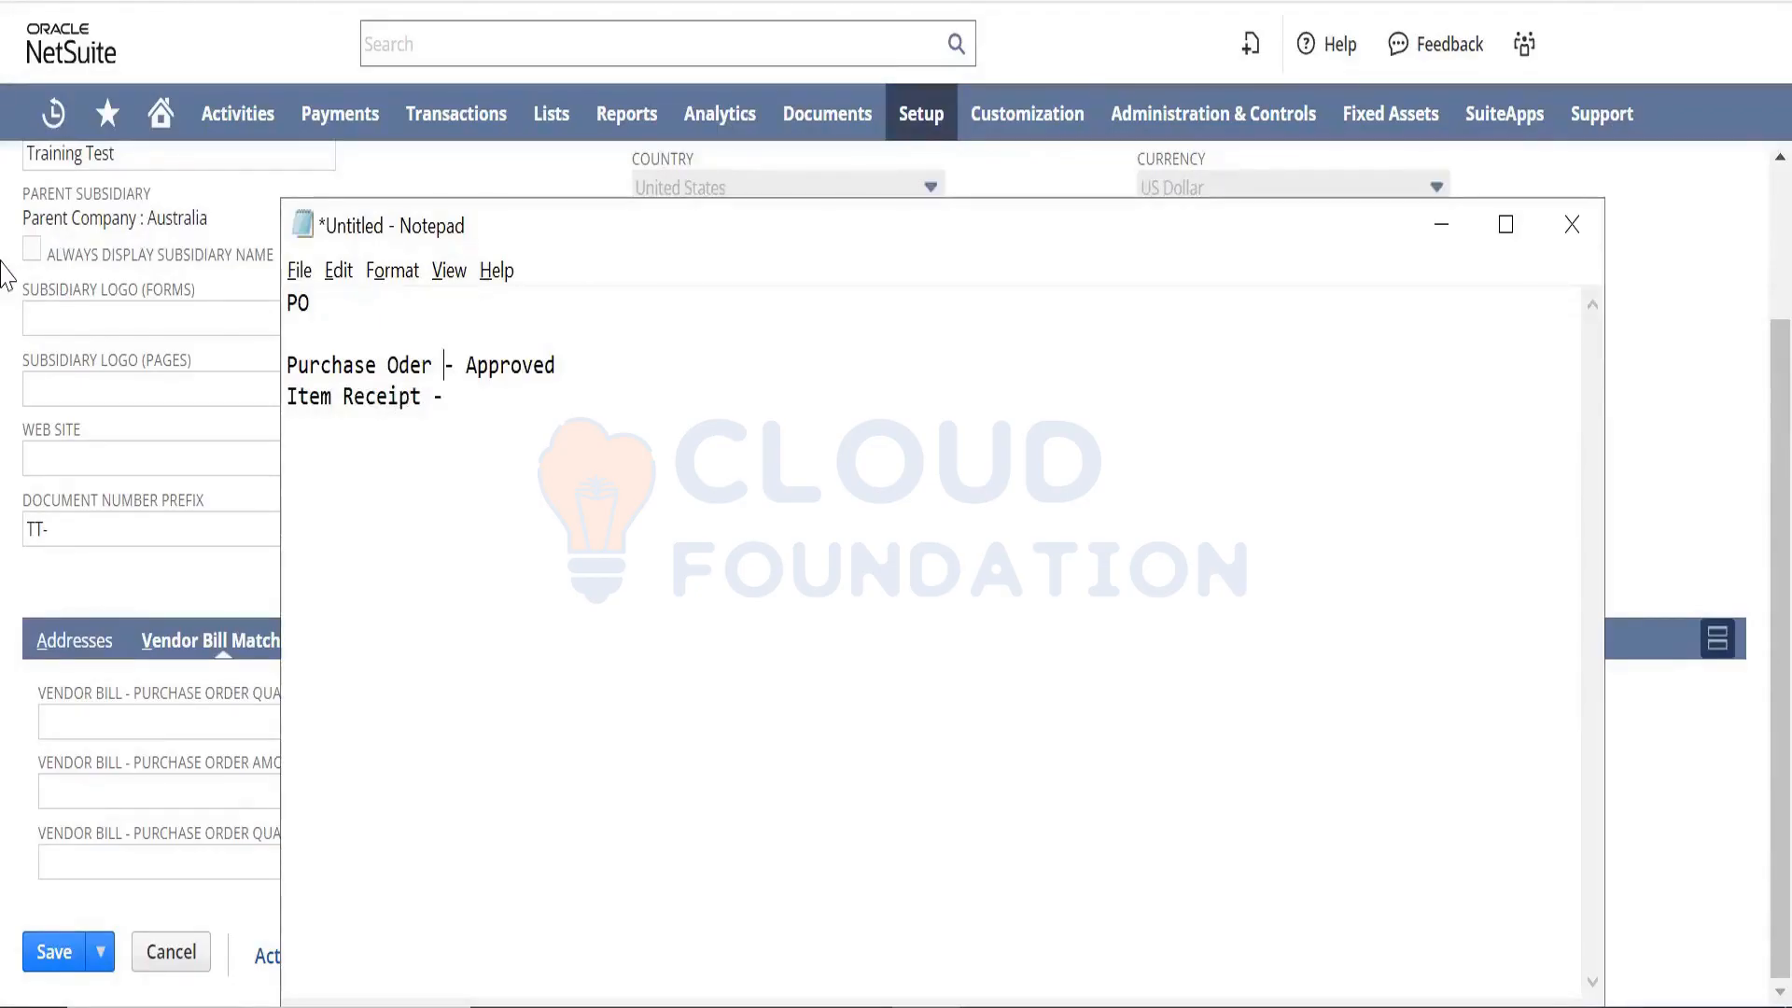
pyautogui.press('Left')
pyautogui.press('Left')
pyautogui.press('Left')
pyautogui.press('Left')
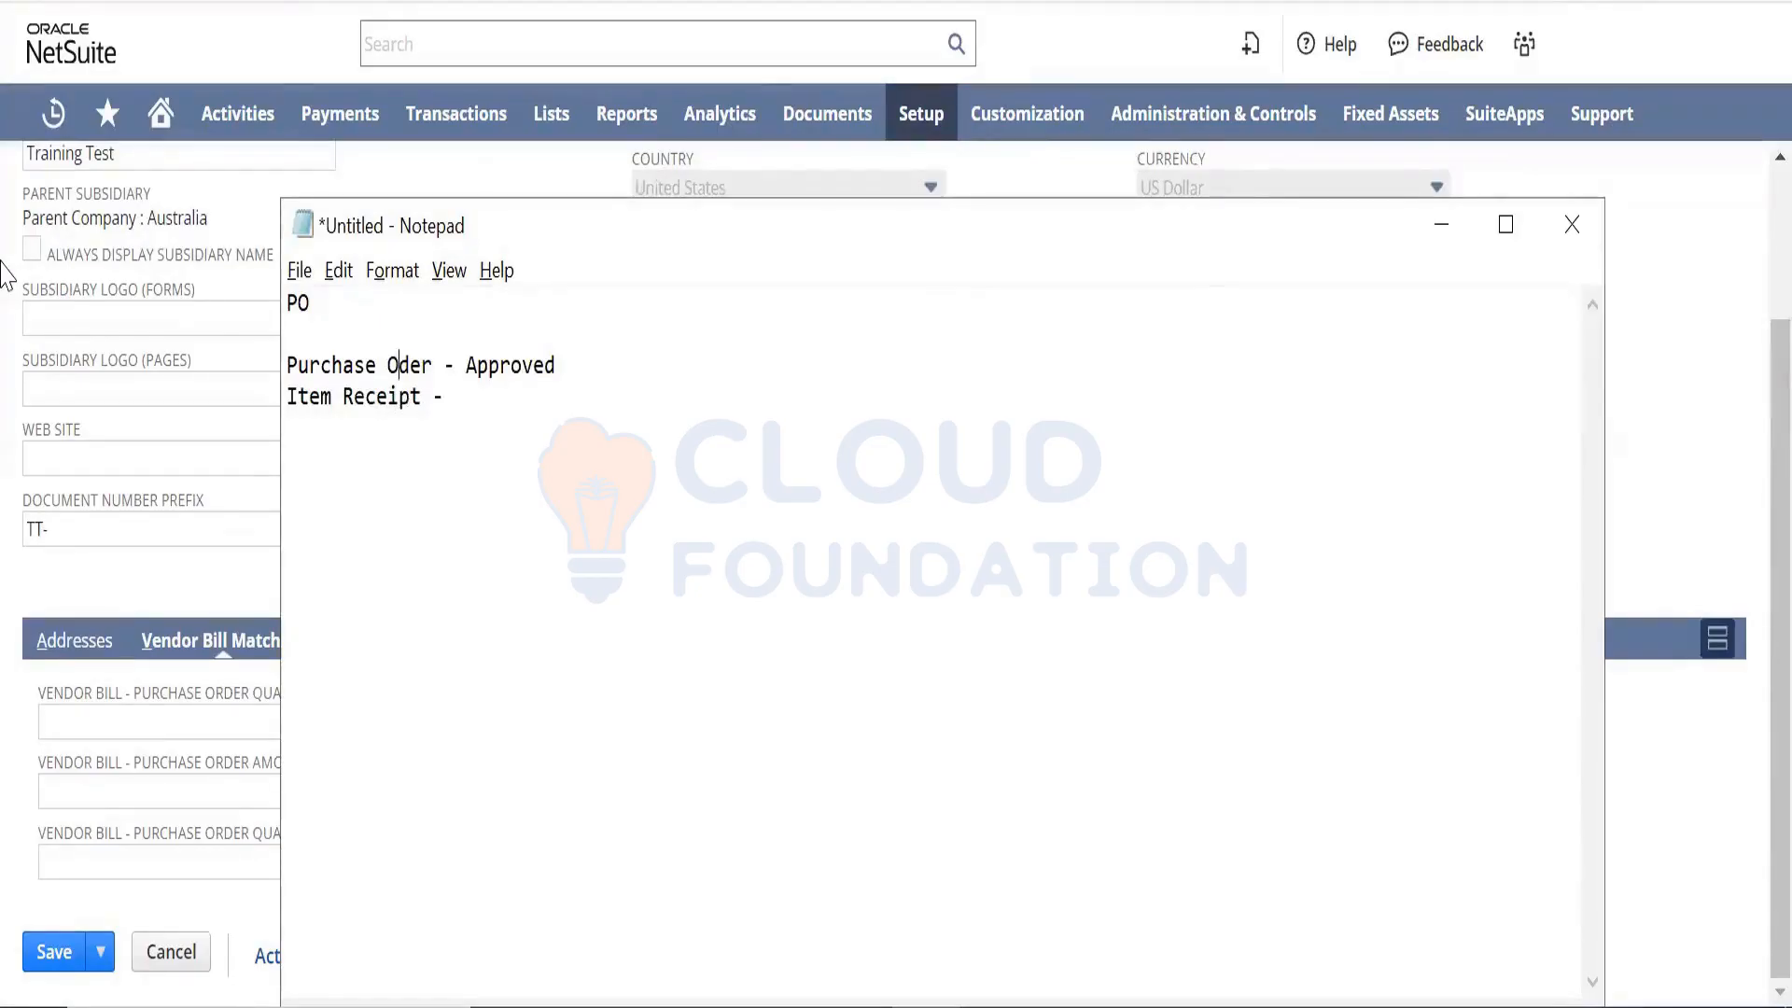
pyautogui.write('r')
# Complete the Item Receipt line with the description "Receive goods in to your warehouse".
pyautogui.press('Down')
pyautogui.press('Right')
pyautogui.press('Right')
pyautogui.press('Right')
pyautogui.write('Receive ')
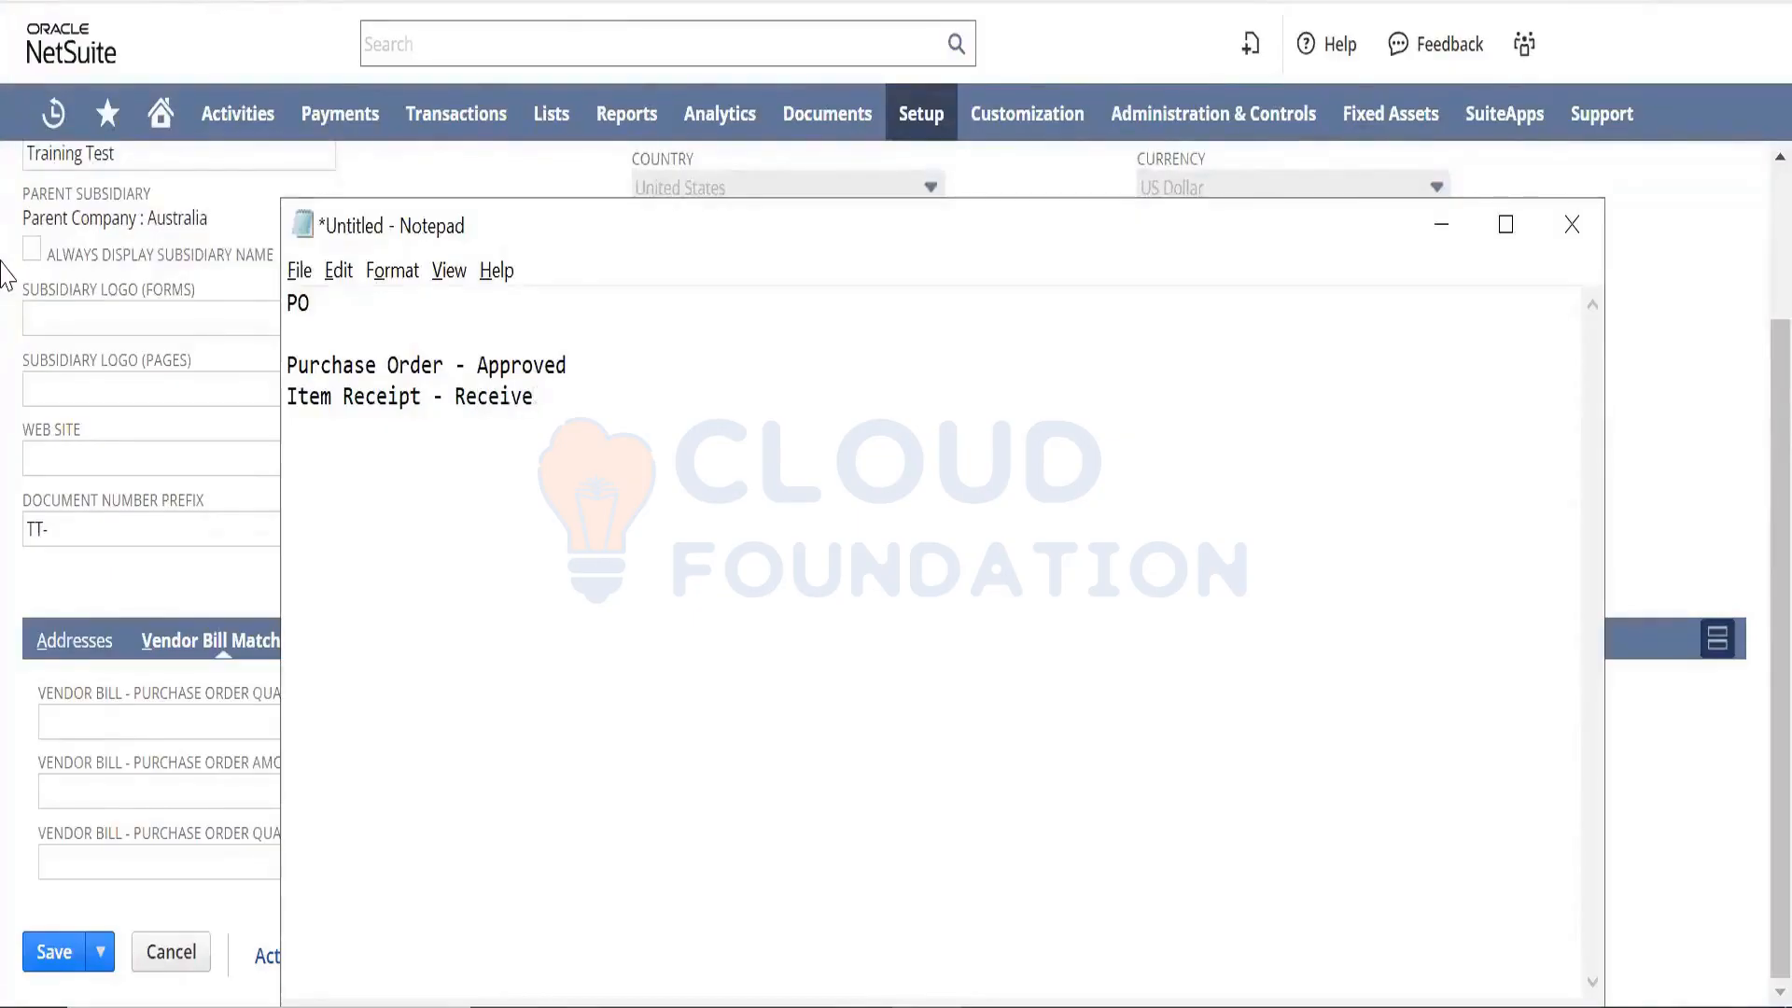
pyautogui.write('goods in')
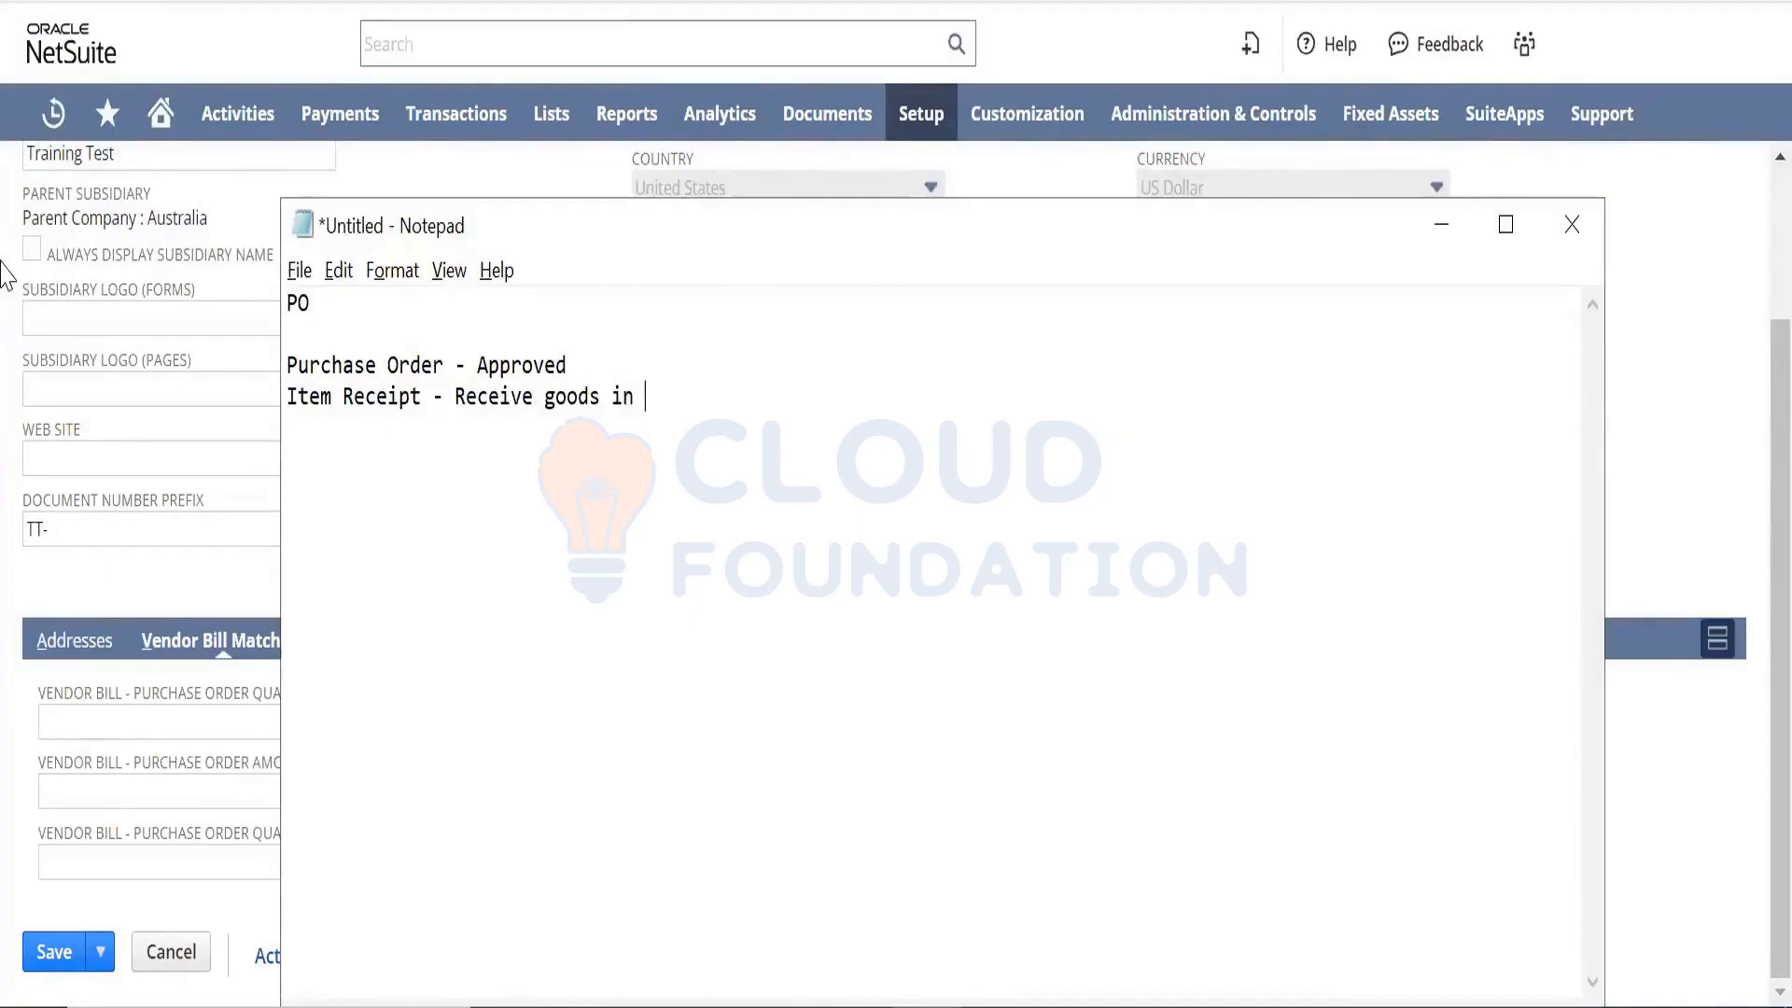
pyautogui.write(' to your warehouse')
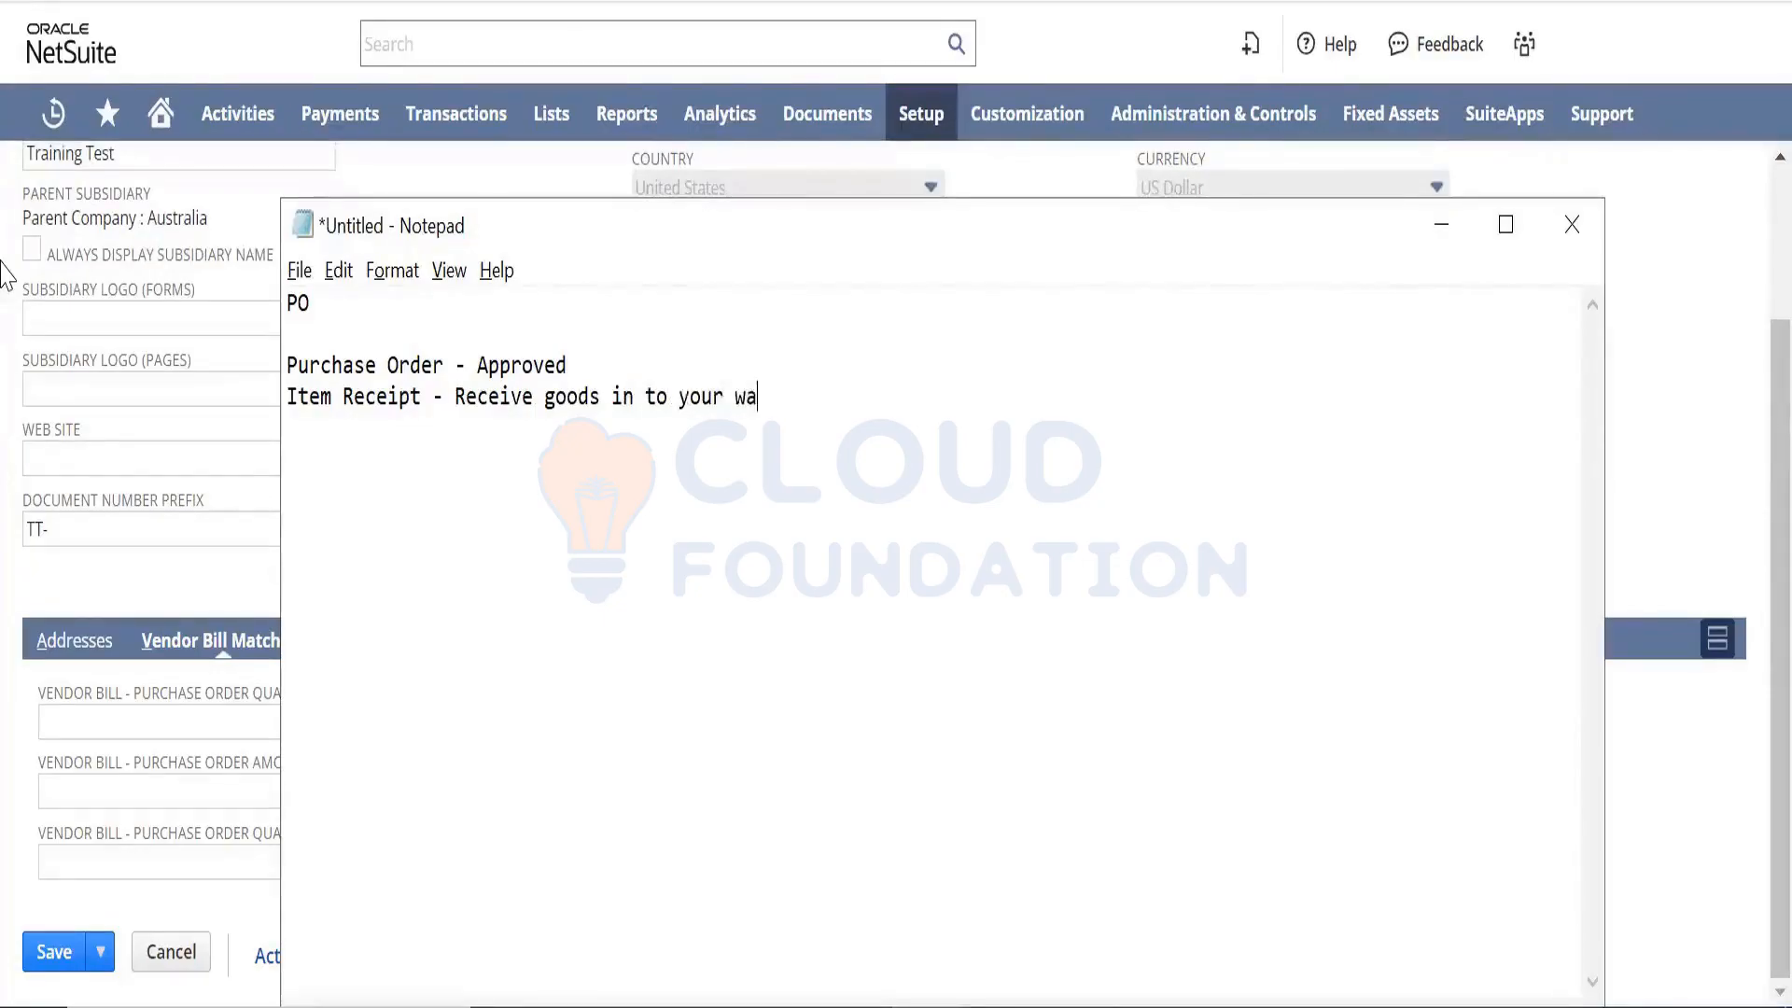
# Add the line "Vendor Bill - make Payment vendor" below the Item Receipt line.
pyautogui.press('Return')
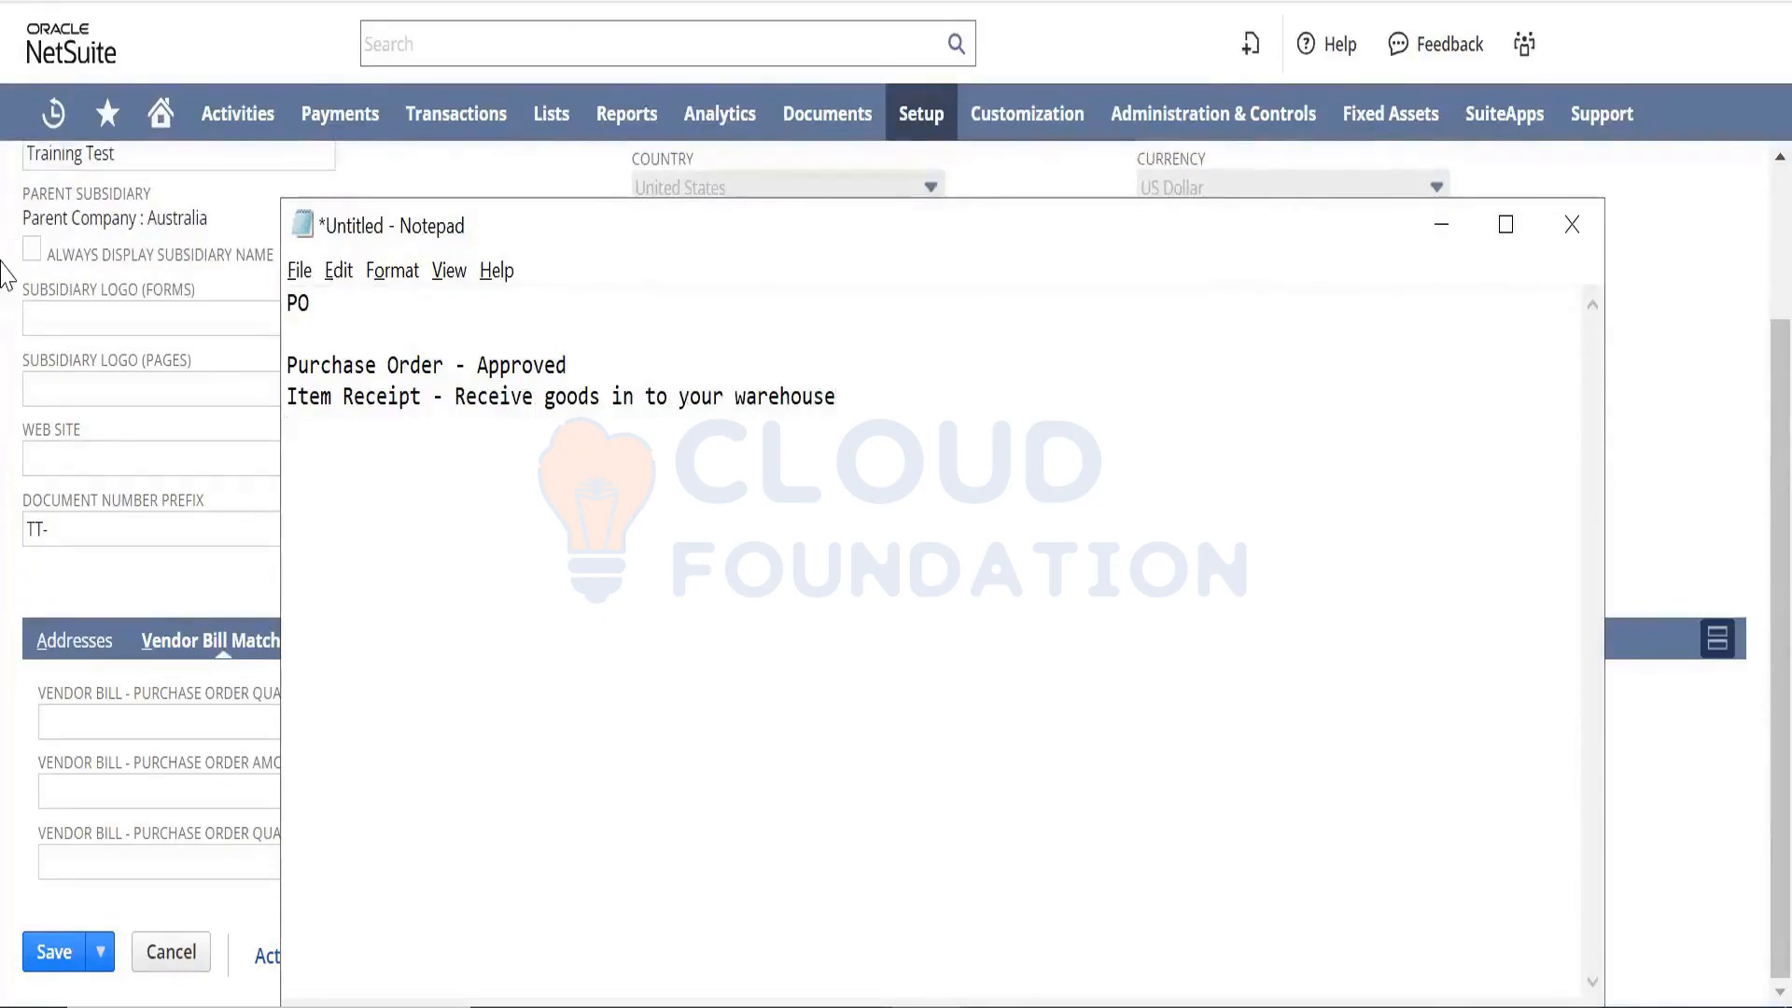
pyautogui.write('Vendor Bill - ')
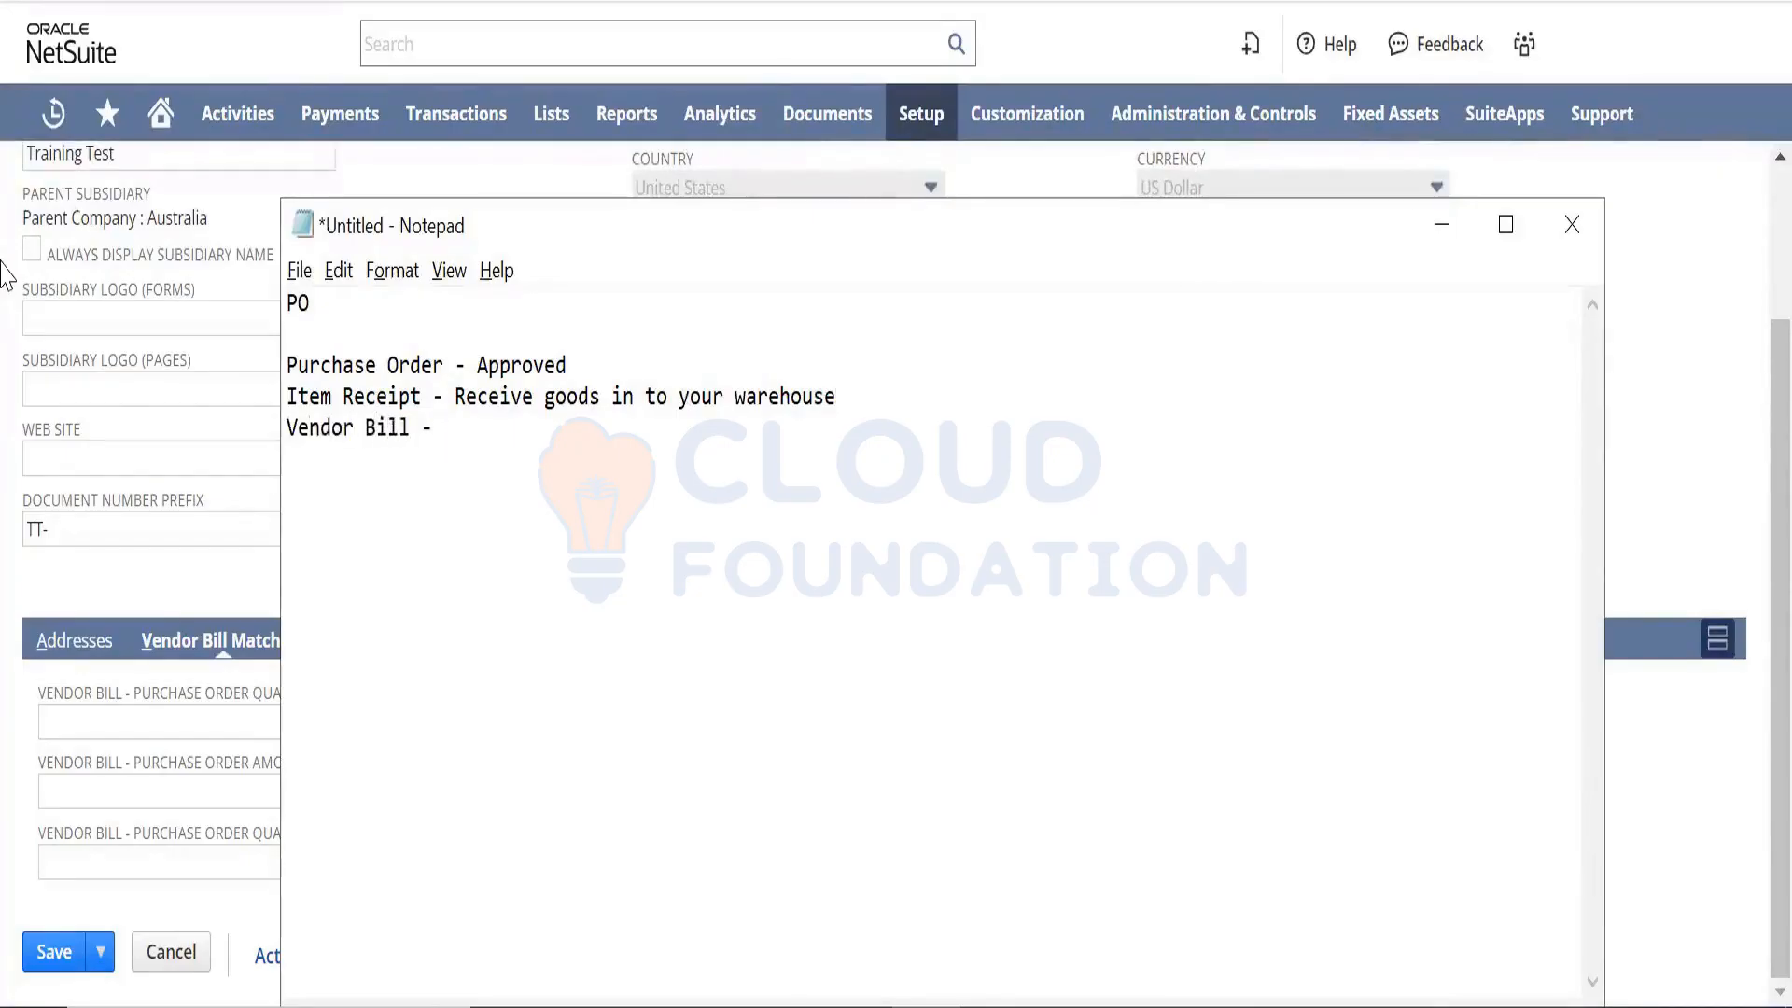
pyautogui.write('make ')
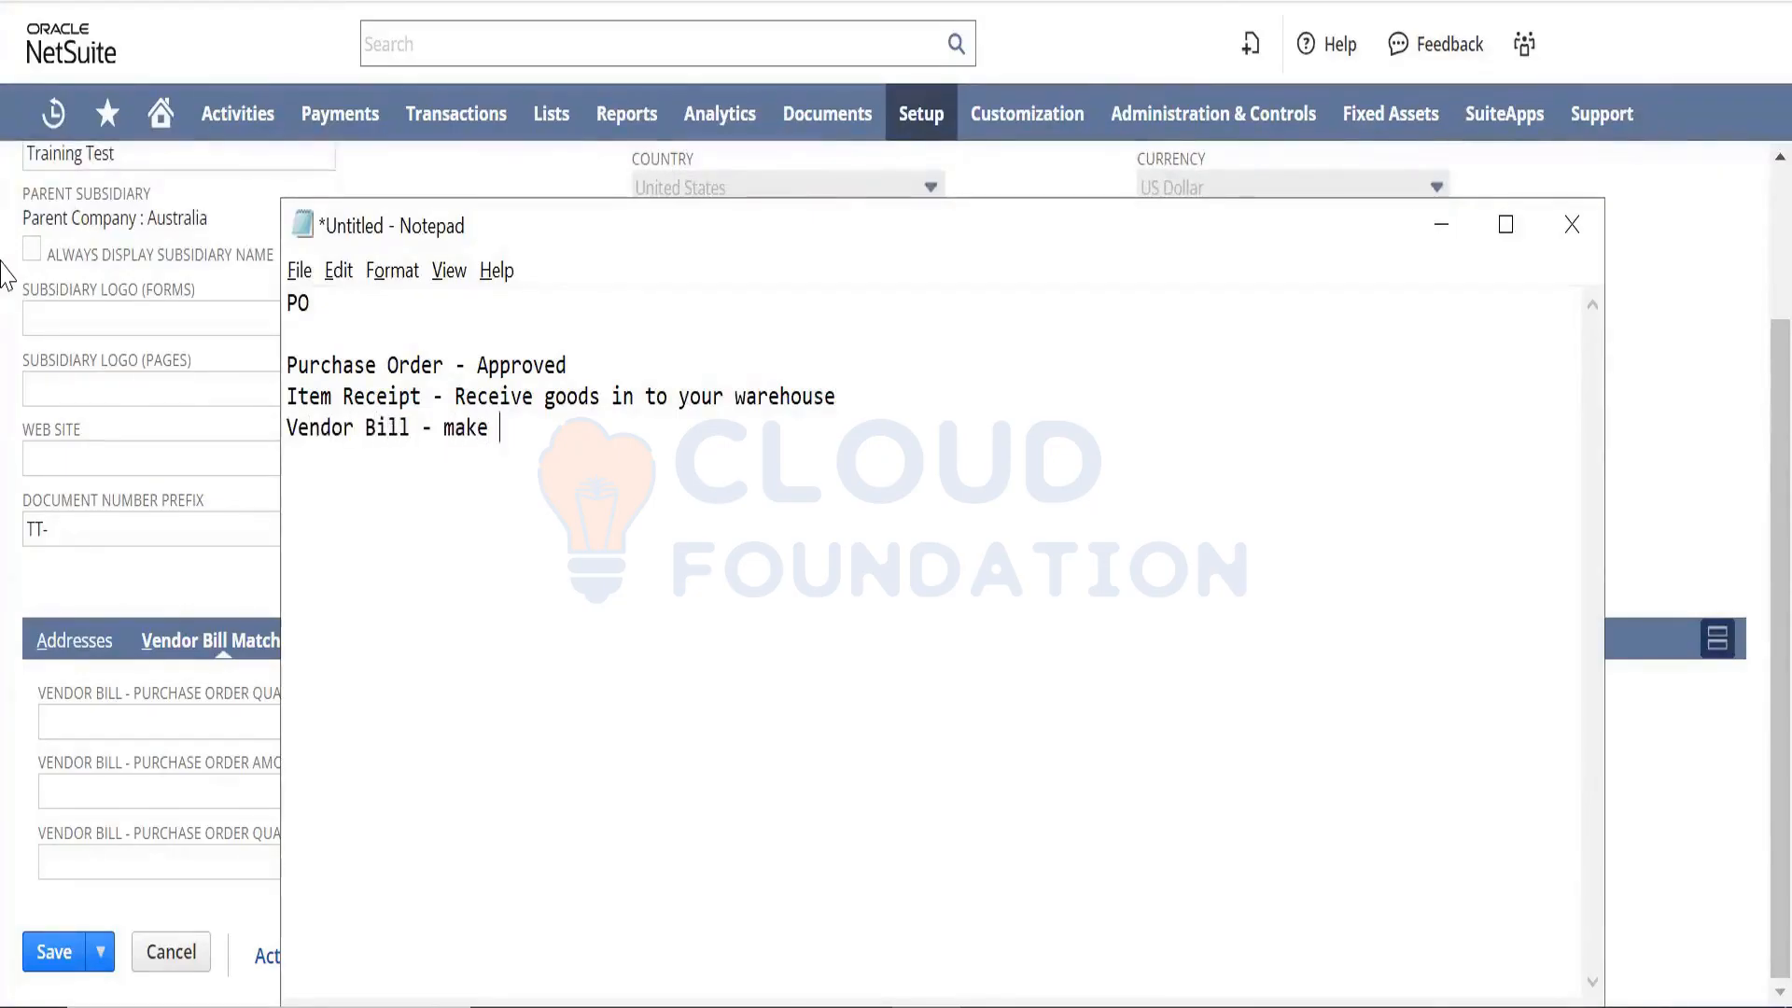
pyautogui.write('Payment vendor')
# Append the quantity 10 to the Purchase Order line and the quantity 12 to the Item Receipt line.
pyautogui.press('Up')
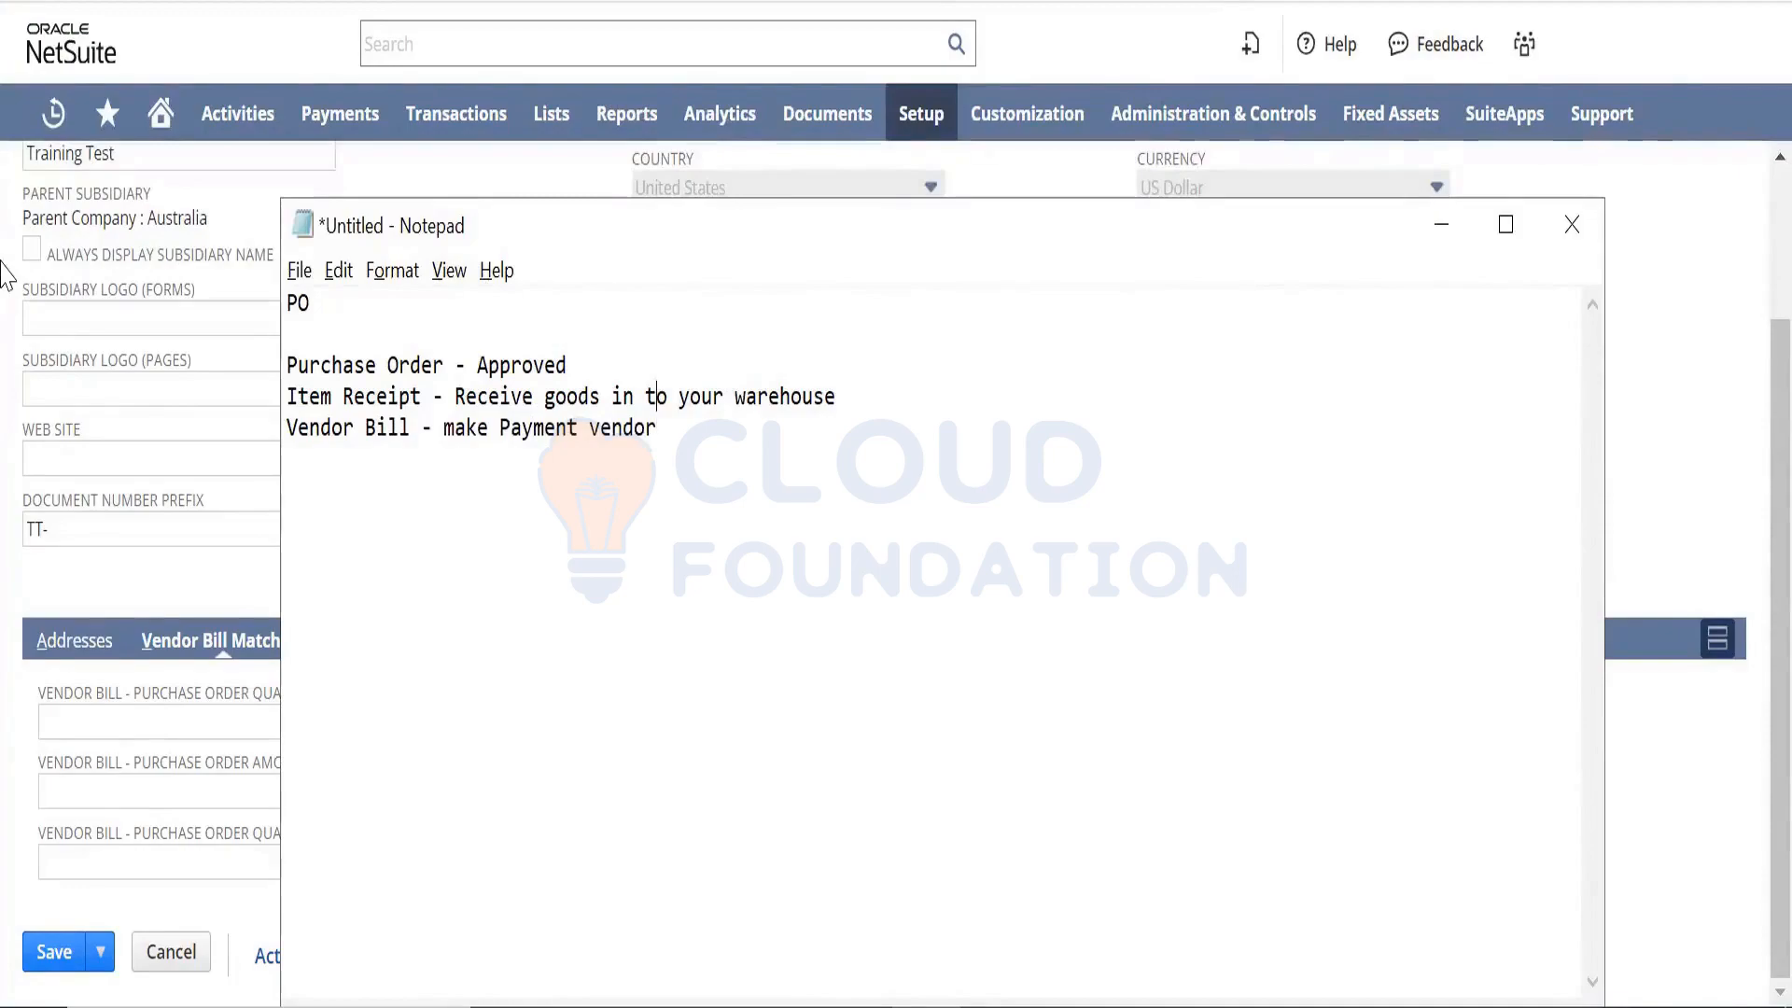
pyautogui.press('Up')
pyautogui.write('- 10')
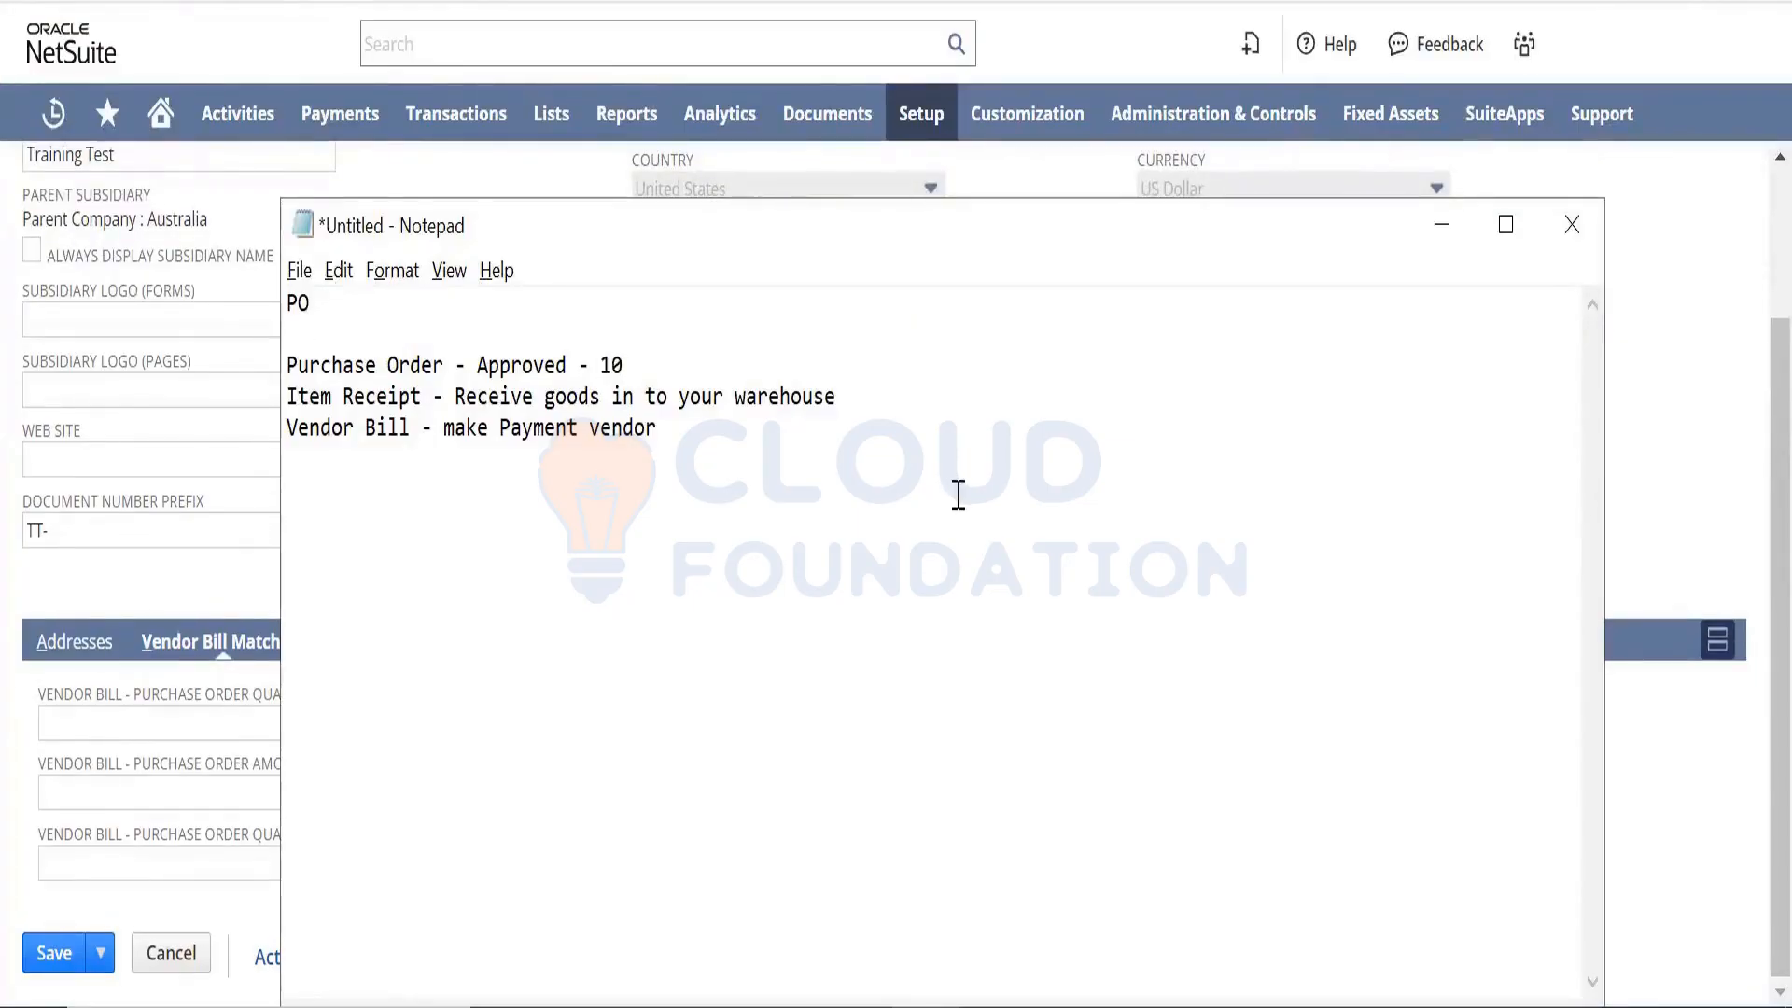
pyautogui.click(914, 411)
pyautogui.write('- 12')
# Append the amount 100$ to the Purchase Order line and "120$ - 20$" to the Vendor Bill line.
pyautogui.click(914, 412)
pyautogui.write('-')
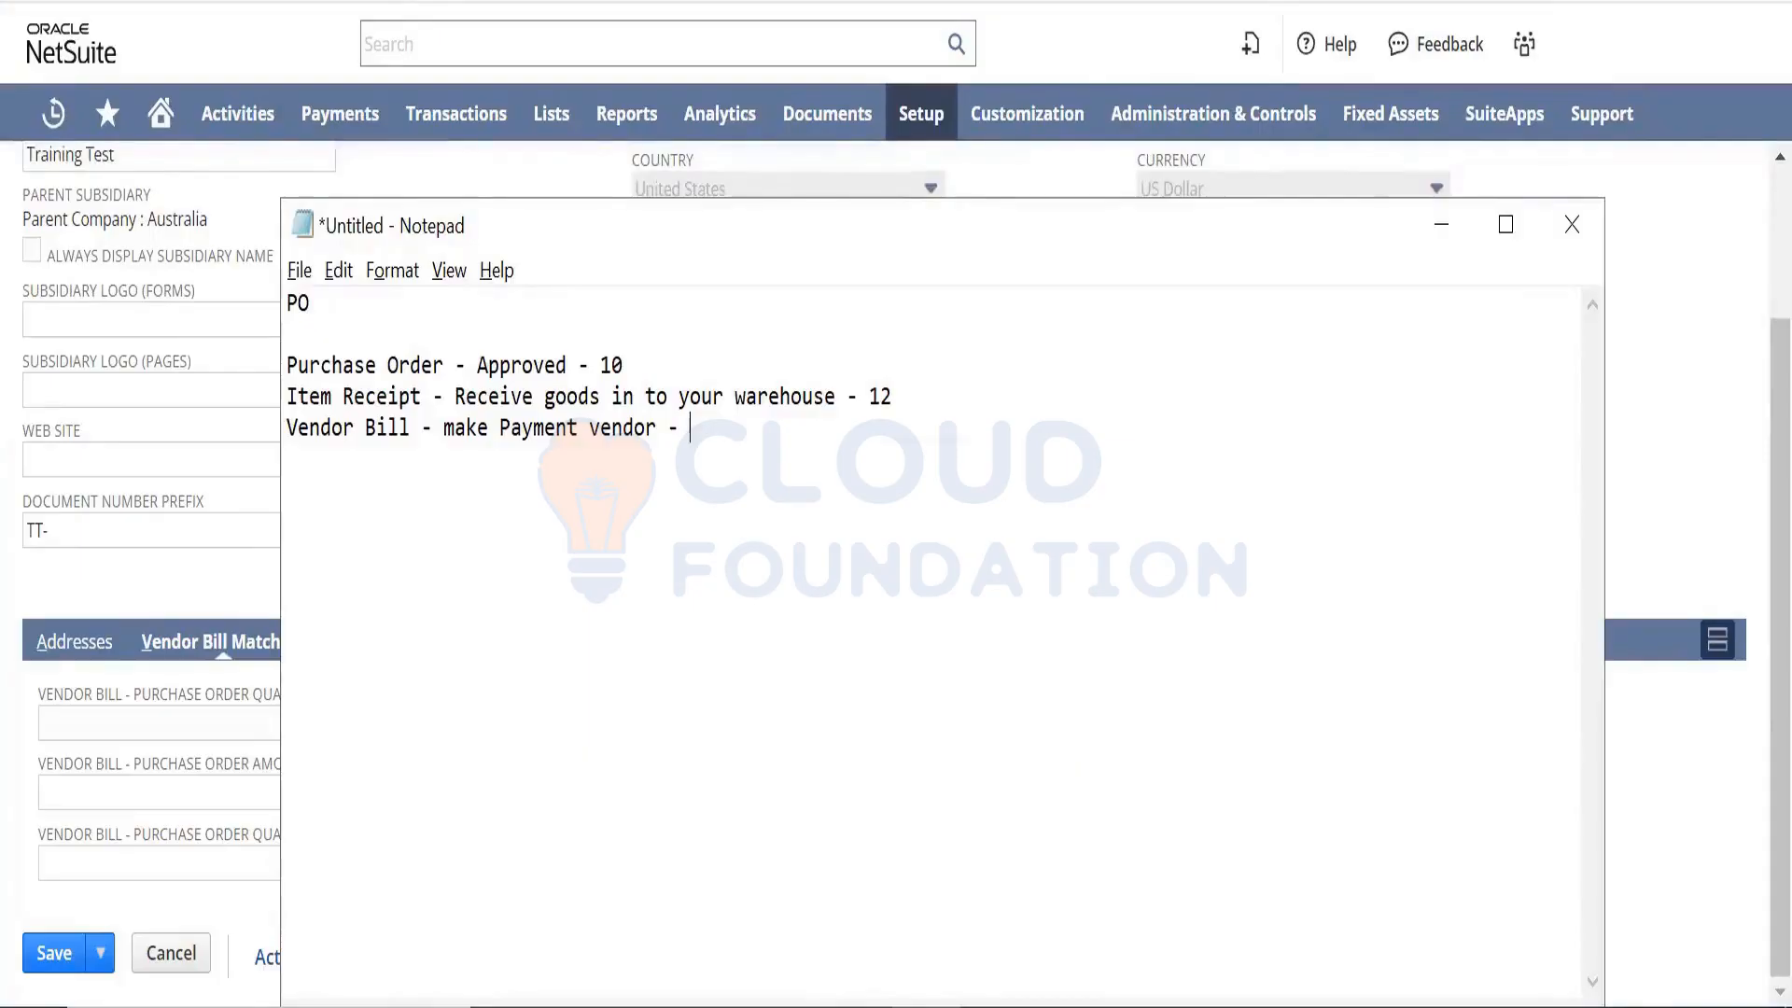
pyautogui.click(686, 359)
pyautogui.write('- 100$')
pyautogui.press('Down')
pyautogui.press('Down')
pyautogui.write('120$')
pyautogui.press('Left')
pyautogui.press('Left')
pyautogui.press('Left')
pyautogui.press('Left')
pyautogui.press('Right')
pyautogui.press('Right')
pyautogui.press('Right')
pyautogui.press('Right')
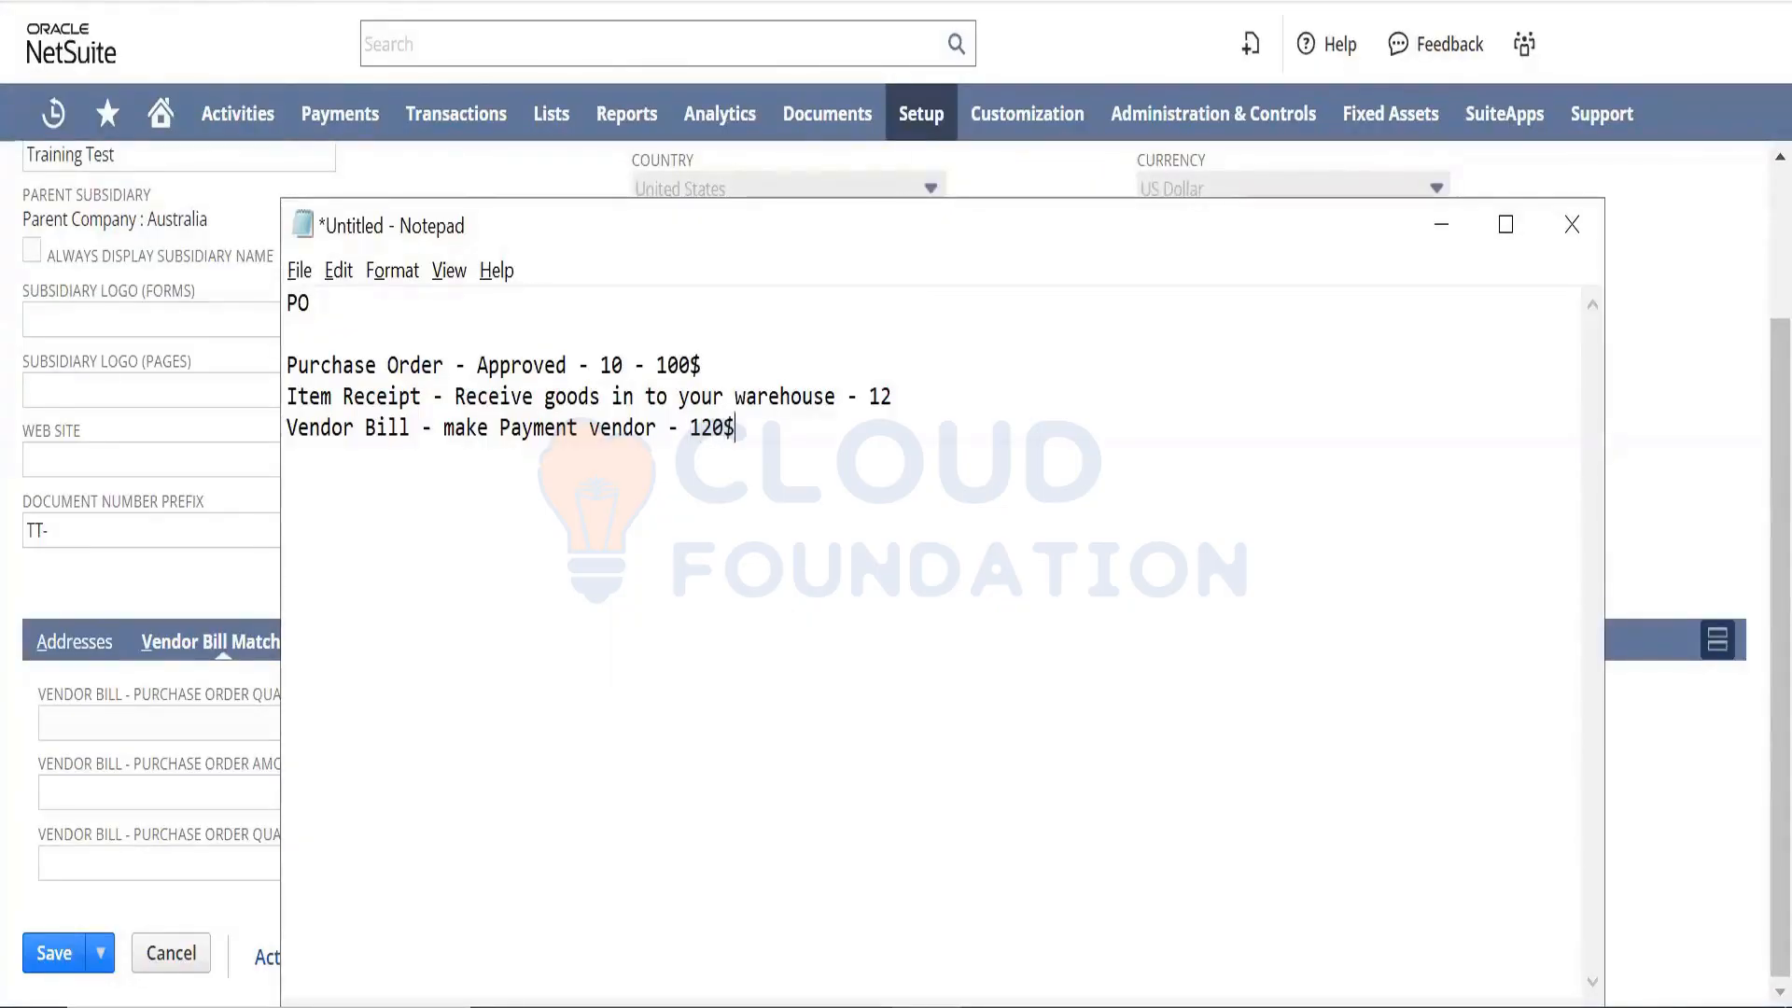
pyautogui.write('- 20$')
pyautogui.press('Up')
pyautogui.press('Up')
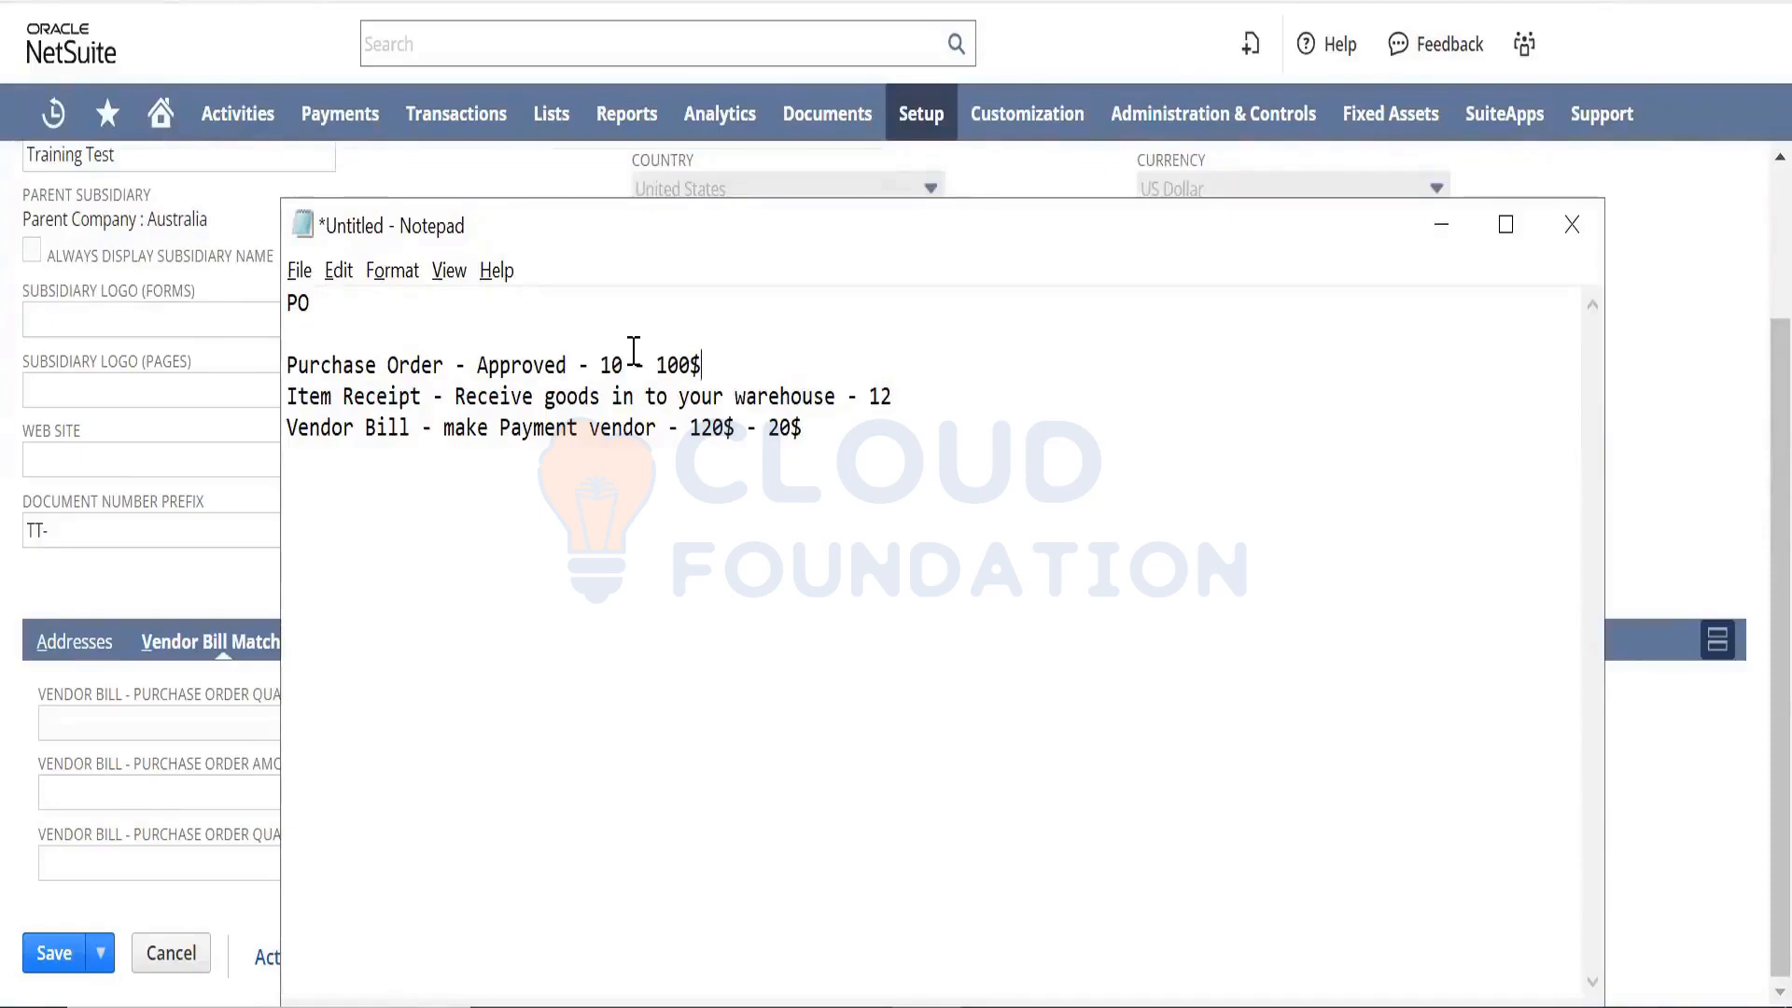
# Compare the quantities and amounts across the Purchase Order, Item Receipt and Vendor Bill lines, highlighting individual figures.
pyautogui.press('Down')
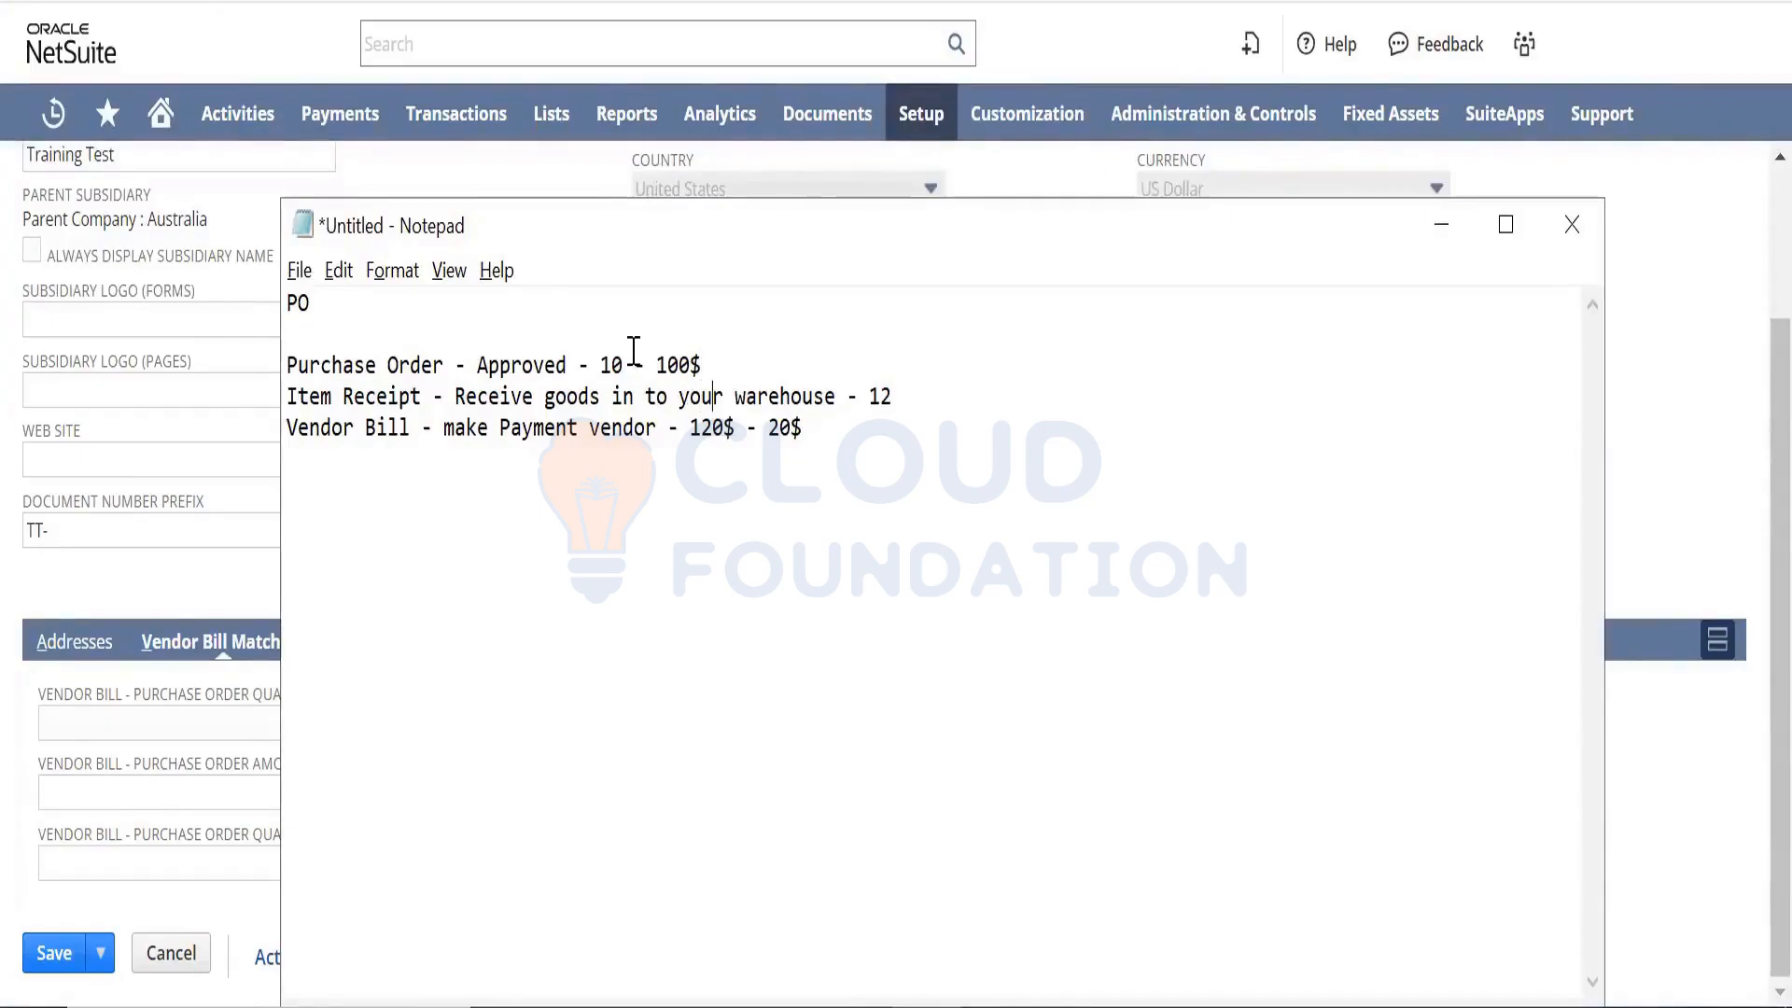
pyautogui.press('Right')
pyautogui.press('Right')
pyautogui.press('Right')
pyautogui.press('Right')
pyautogui.press('Right')
pyautogui.press('Right')
pyautogui.press('Right')
pyautogui.press('Right')
pyautogui.press('Right')
pyautogui.press('Right')
pyautogui.press('Right')
pyautogui.press('Right')
pyautogui.press('Right')
pyautogui.press('Right')
pyautogui.press('Right')
pyautogui.press('Right')
pyautogui.press('Right')
pyautogui.press('Down')
pyautogui.hotkey('shift', 'Left')
pyautogui.hotkey('shift', 'Left')
pyautogui.hotkey('shift', 'Left')
pyautogui.press('Up')
pyautogui.press('Up')
pyautogui.hotkey('shift', 'Left')
pyautogui.hotkey('shift', 'Left')
pyautogui.hotkey('shift', 'Left')
pyautogui.hotkey('shift', 'Left')
pyautogui.press('Right')
pyautogui.press('Right')
pyautogui.hotkey('shift', 'Left')
pyautogui.hotkey('shift', 'Left')
pyautogui.hotkey('shift', 'Left')
pyautogui.press('Right')
# Add the line "Trigger - APPROVAL" beneath the Vendor Bill line, separated by a blank line.
pyautogui.press('Return')
pyautogui.write('Trigger ')
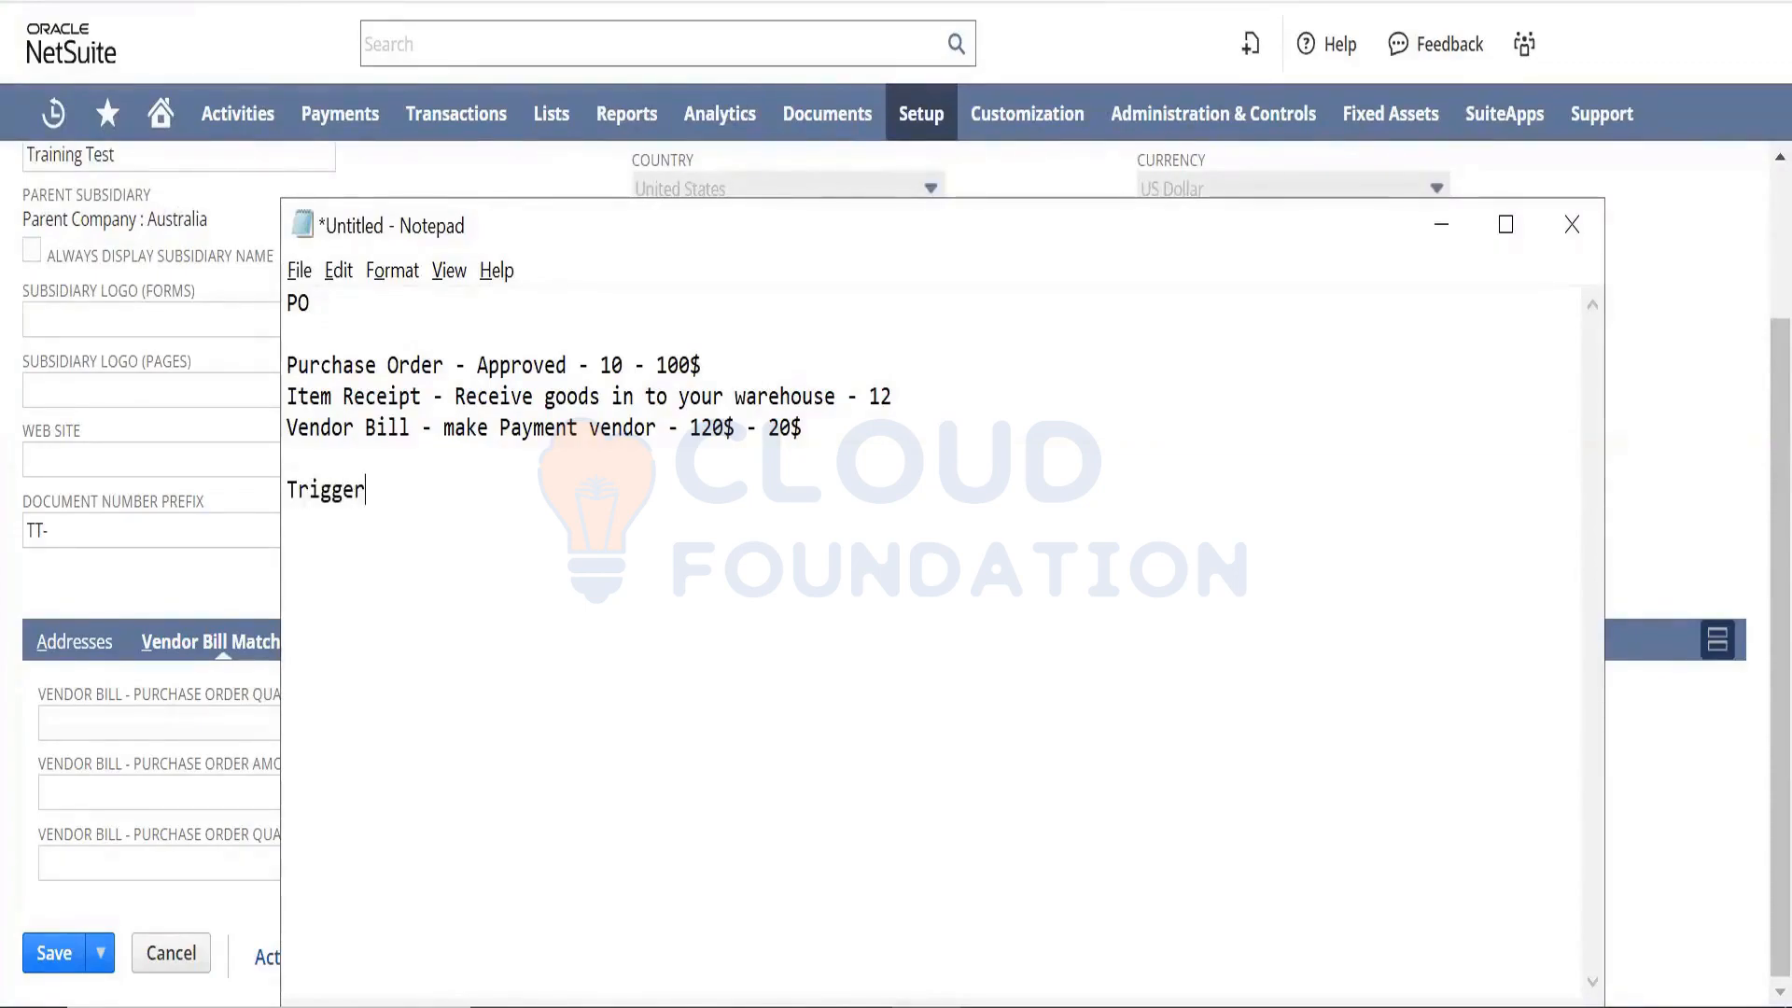
pyautogui.write('- APPROVAL')
pyautogui.press('Up')
pyautogui.press('Up')
pyautogui.press('Up')
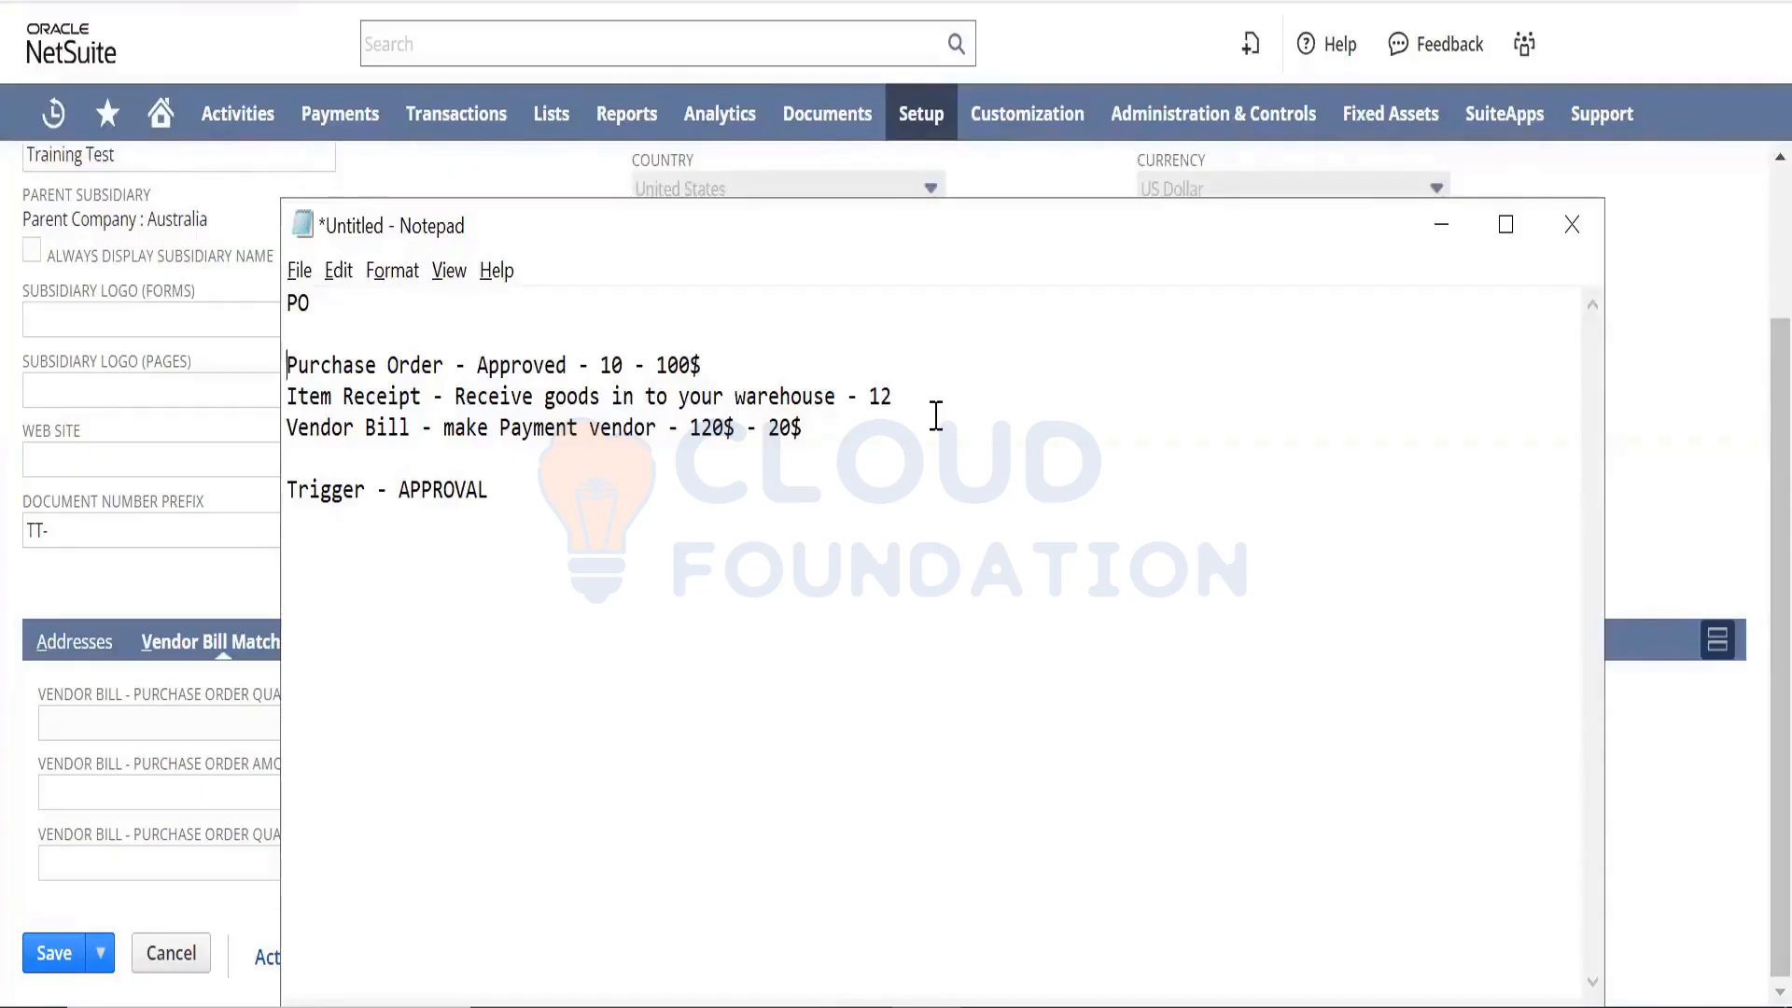
# Extend the Trigger line with "- PURCHASE MANAGER" as the approver.
pyautogui.press('Down')
pyautogui.press('Down')
pyautogui.press('Down')
pyautogui.press('Right')
pyautogui.press('Right')
pyautogui.press('Right')
pyautogui.press('Right')
pyautogui.press('Right')
pyautogui.press('Right')
pyautogui.press('Right')
pyautogui.press('Right')
pyautogui.press('Right')
pyautogui.press('Right')
pyautogui.press('Right')
pyautogui.press('Right')
pyautogui.press('Right')
pyautogui.press('Right')
pyautogui.press('Right')
pyautogui.press('Right')
pyautogui.press('Right')
pyautogui.press('Right')
pyautogui.write('- PURCHASE MANAGER')
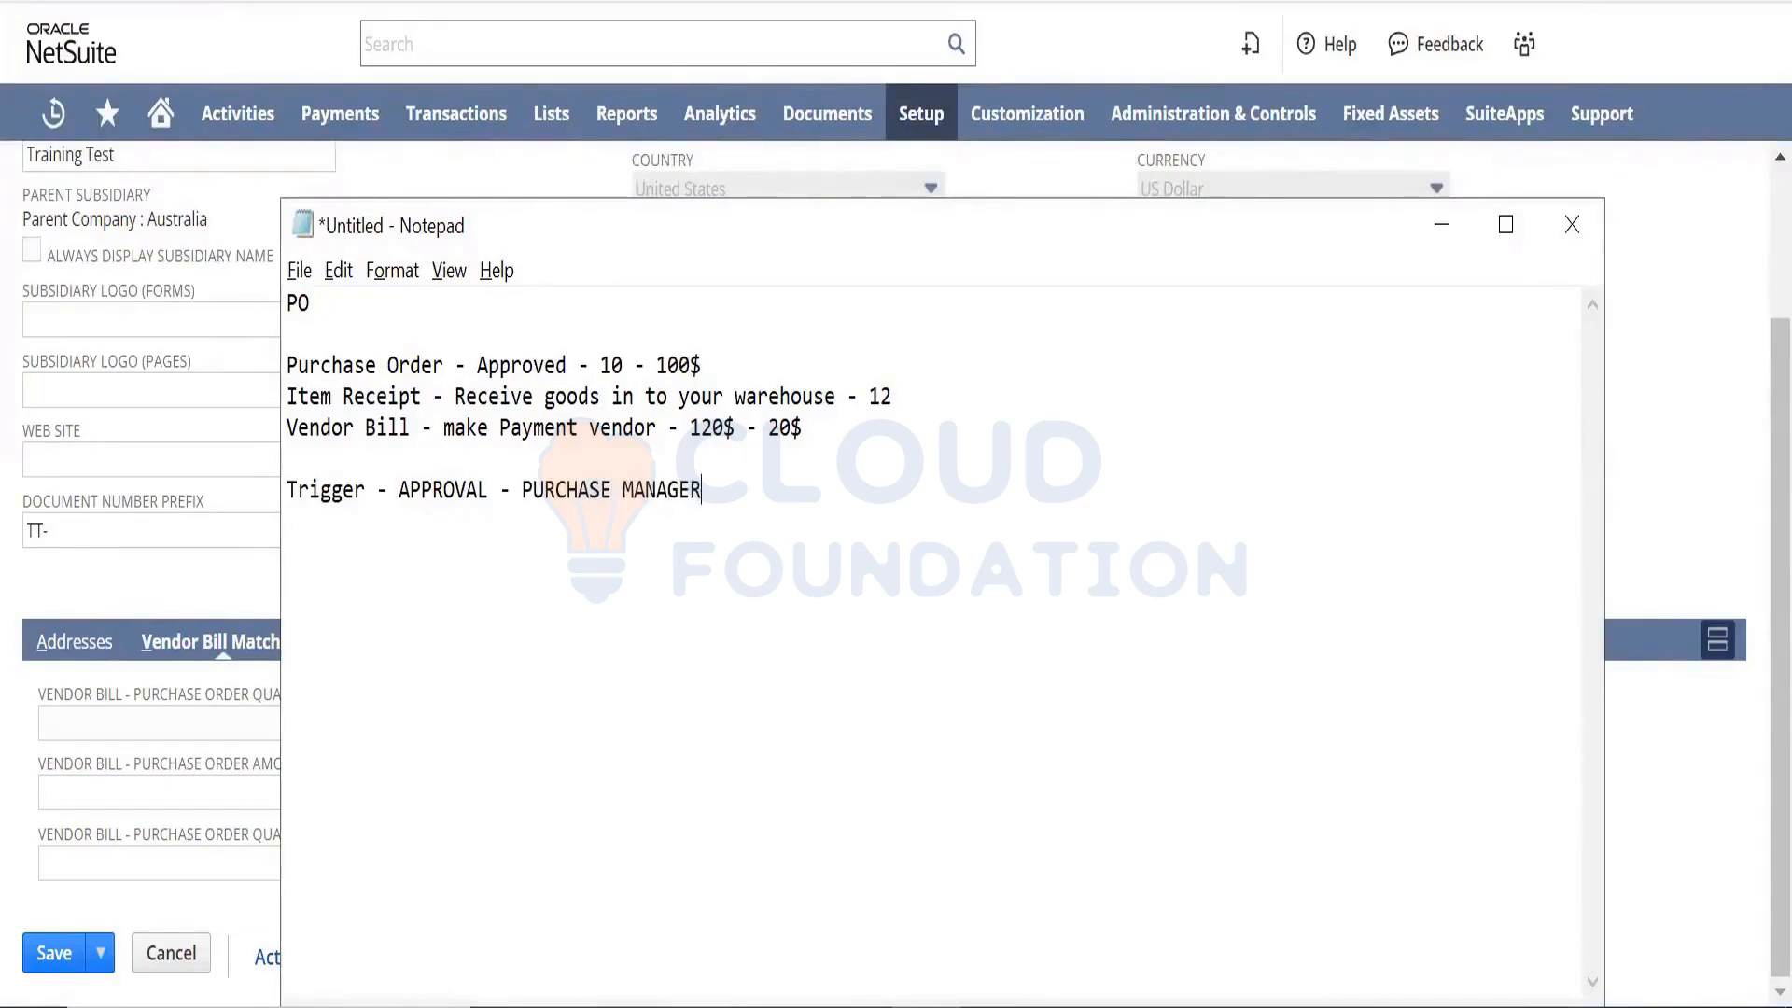
# Change the quantity on the Item Receipt line to 10.
pyautogui.click(903, 379)
pyautogui.moveTo(912, 427); pyautogui.dragTo(912, 399)
pyautogui.click(912, 398)
pyautogui.press('BackSpace')
pyautogui.write('0')
# Set the Vendor Bill line's amount to 100$ and remove the extra difference figure after it.
pyautogui.press('Down')
pyautogui.press('BackSpace')
pyautogui.press('BackSpace')
pyautogui.press('BackSpace')
pyautogui.press('BackSpace')
pyautogui.press('BackSpace')
pyautogui.press('BackSpace')
pyautogui.press('BackSpace')
pyautogui.press('BackSpace')
pyautogui.press('BackSpace')
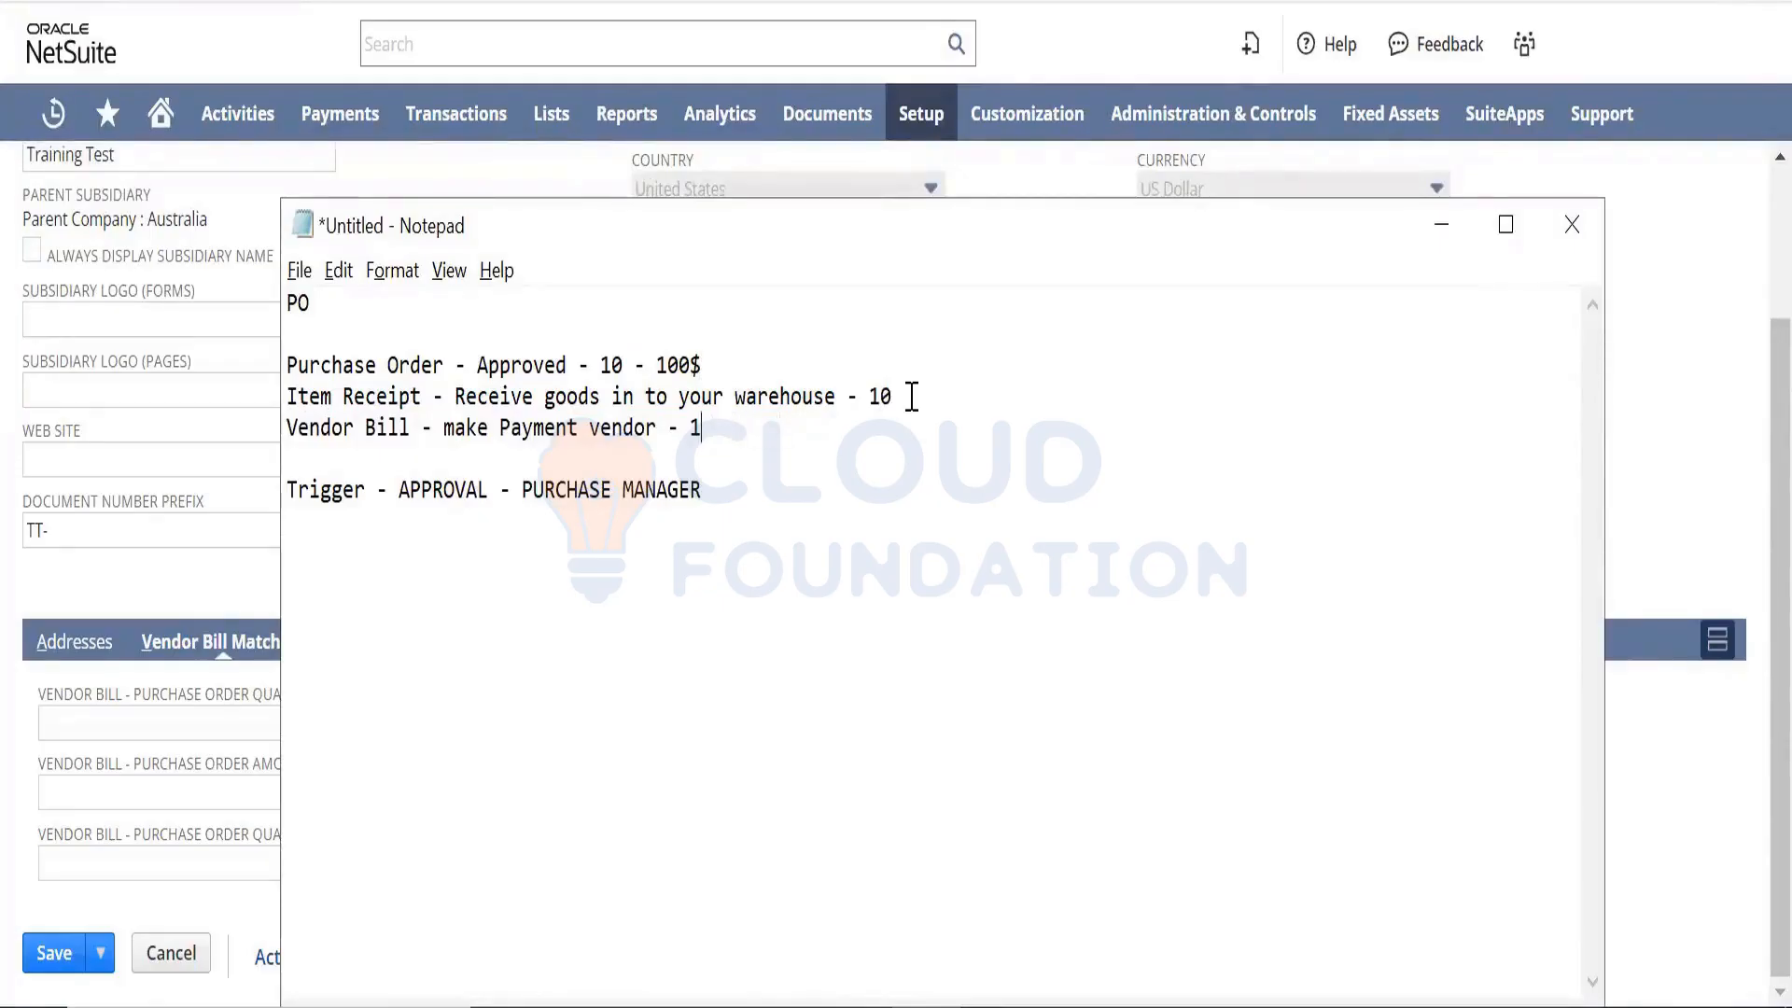
pyautogui.write('00$')
# Highlight the Purchase Order, Item Receipt and Vendor Bill lines together to review the three-way match.
pyautogui.hotkey('shift', 'Up')
pyautogui.hotkey('shift', 'Left')
pyautogui.hotkey('shift', 'Left')
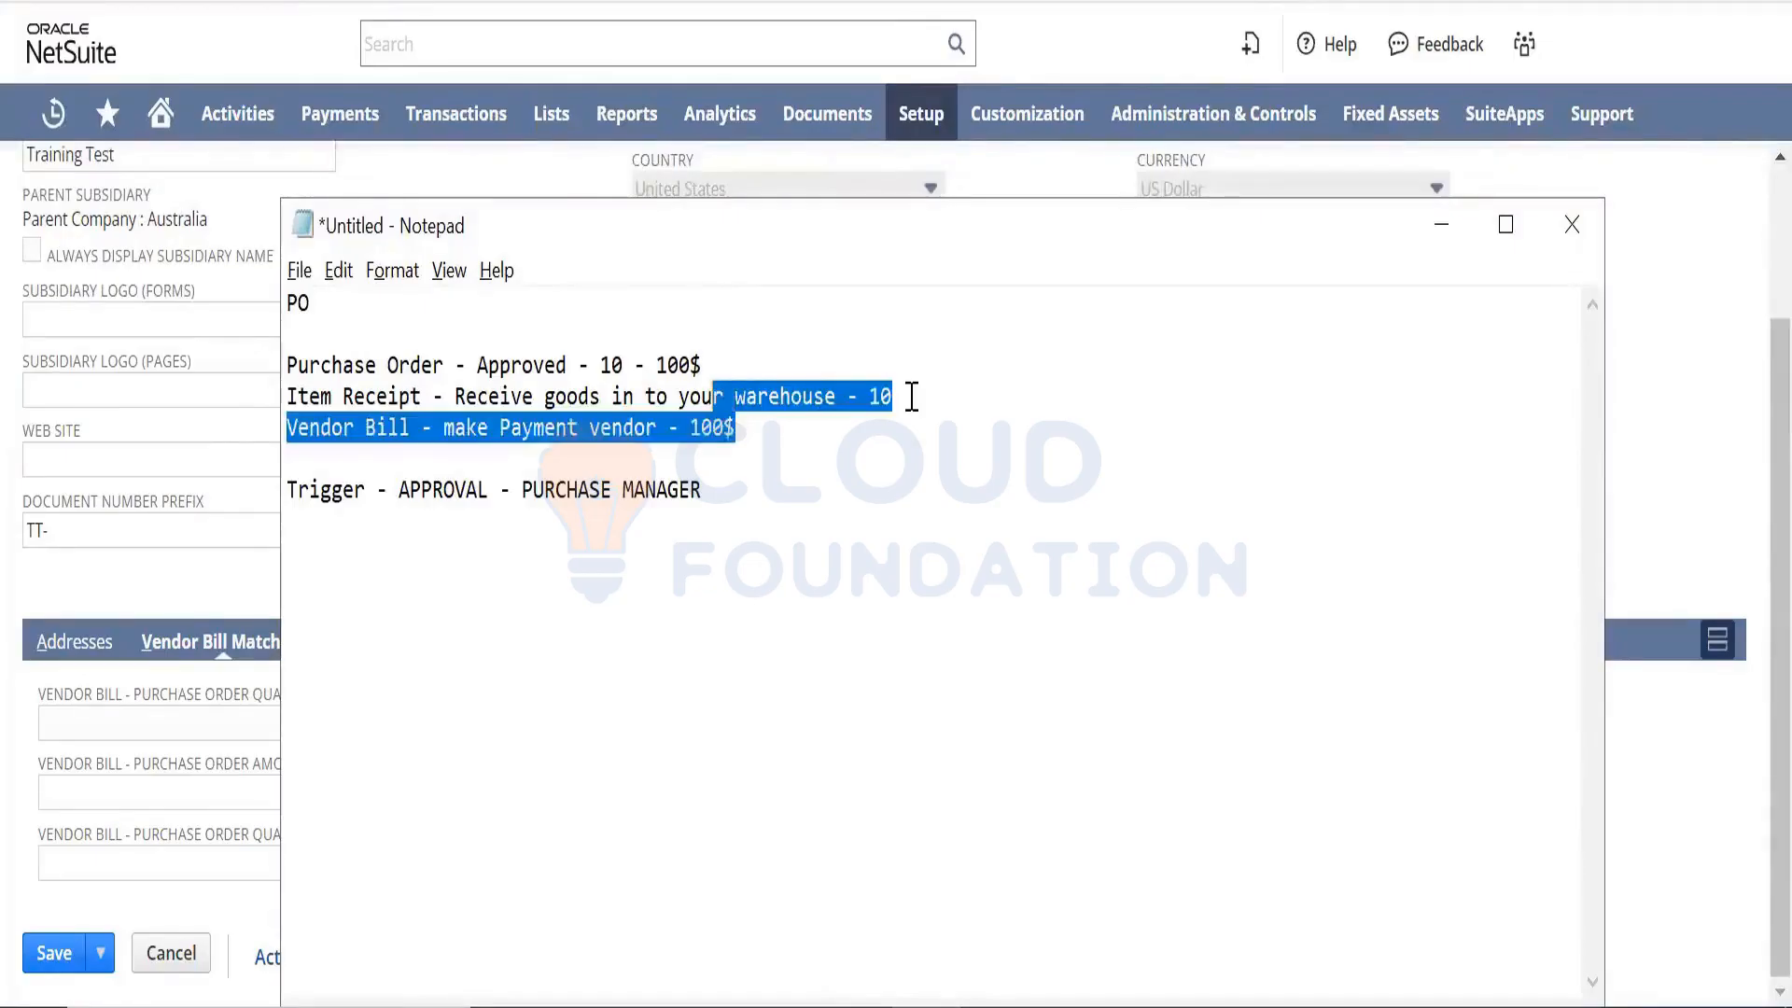
pyautogui.hotkey('shift', 'Up')
pyautogui.hotkey('shift', 'Left')
pyautogui.hotkey('shift', 'Up')
pyautogui.hotkey('shift', 'Left')
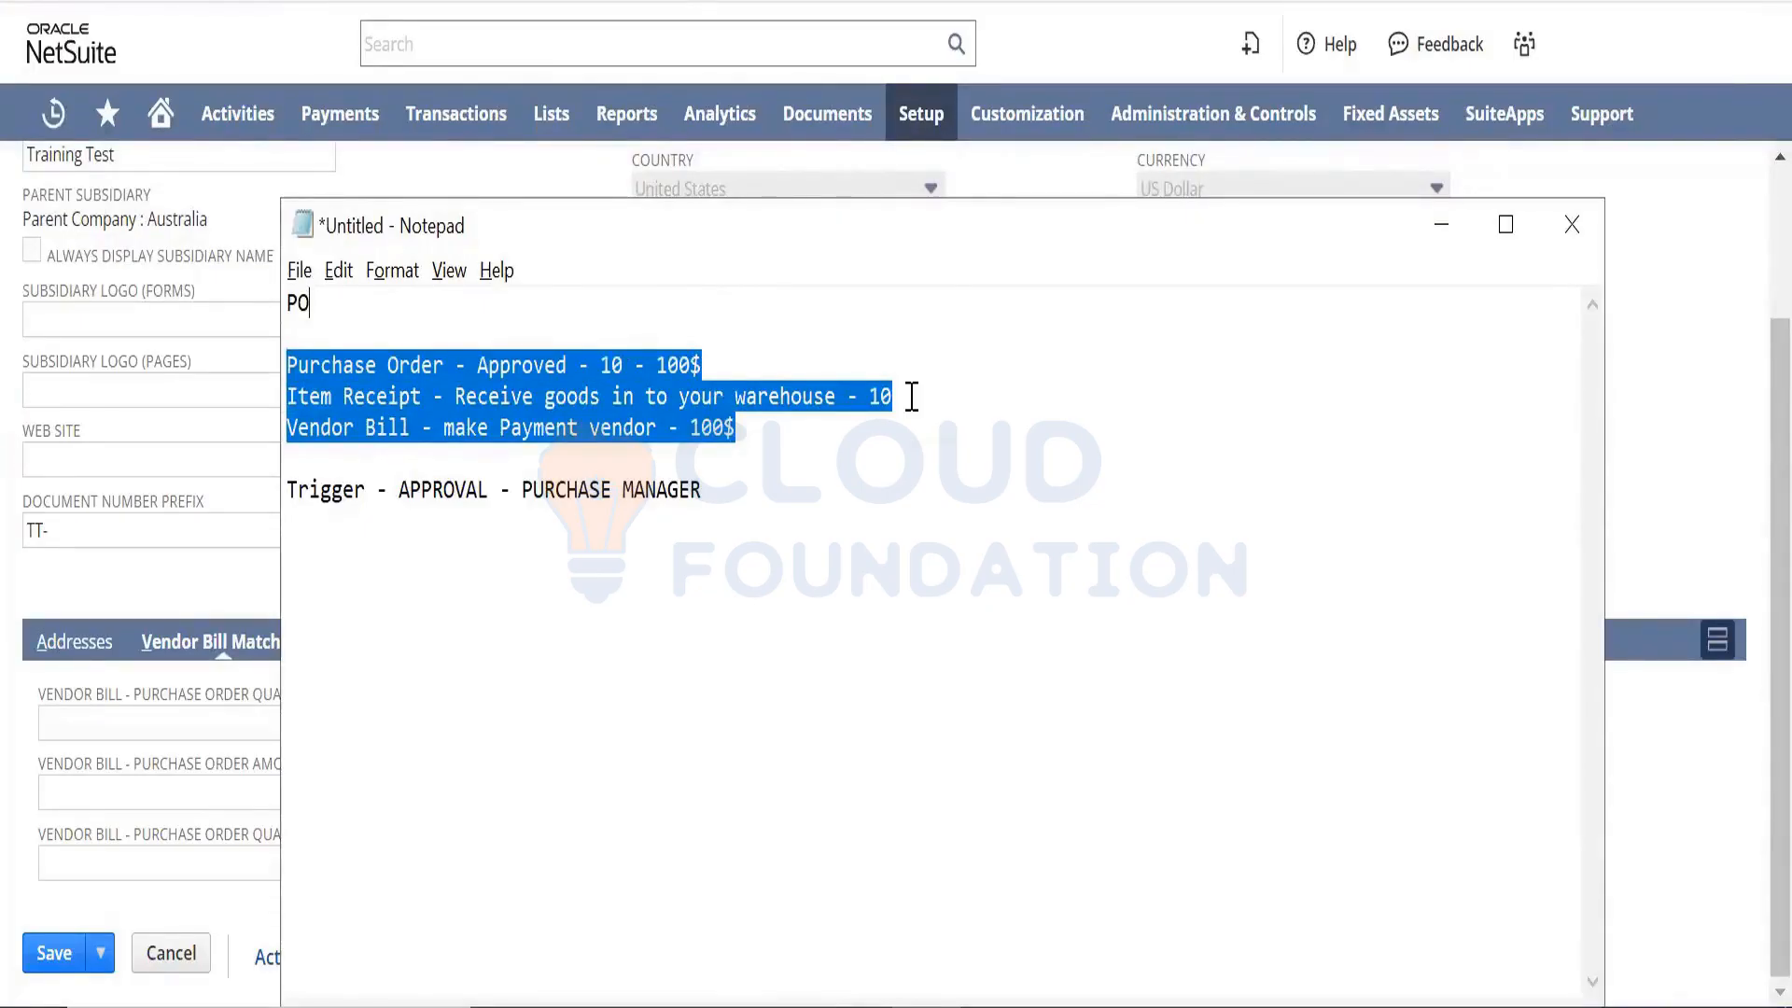
# Return to the NetSuite subsidiary form and set the vendor bill's purchase order quantity tolerance to 0.1.
pyautogui.hotkey('alt', 'Tab')
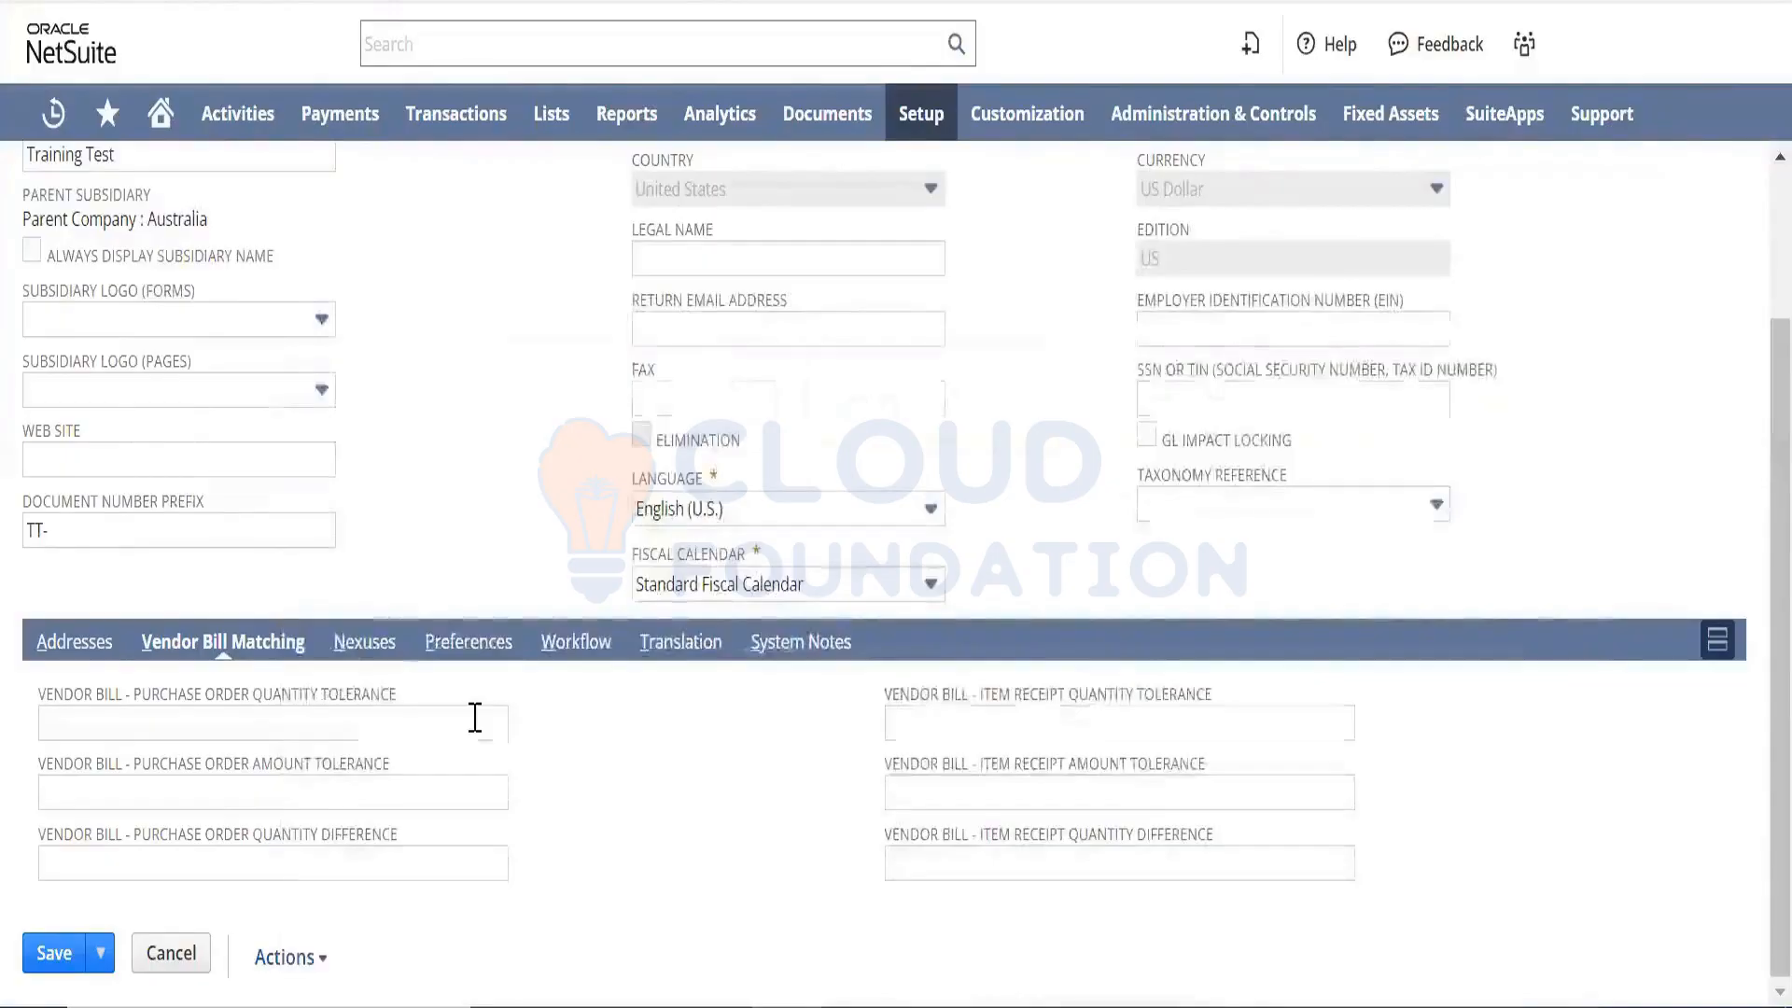
pyautogui.click(475, 717)
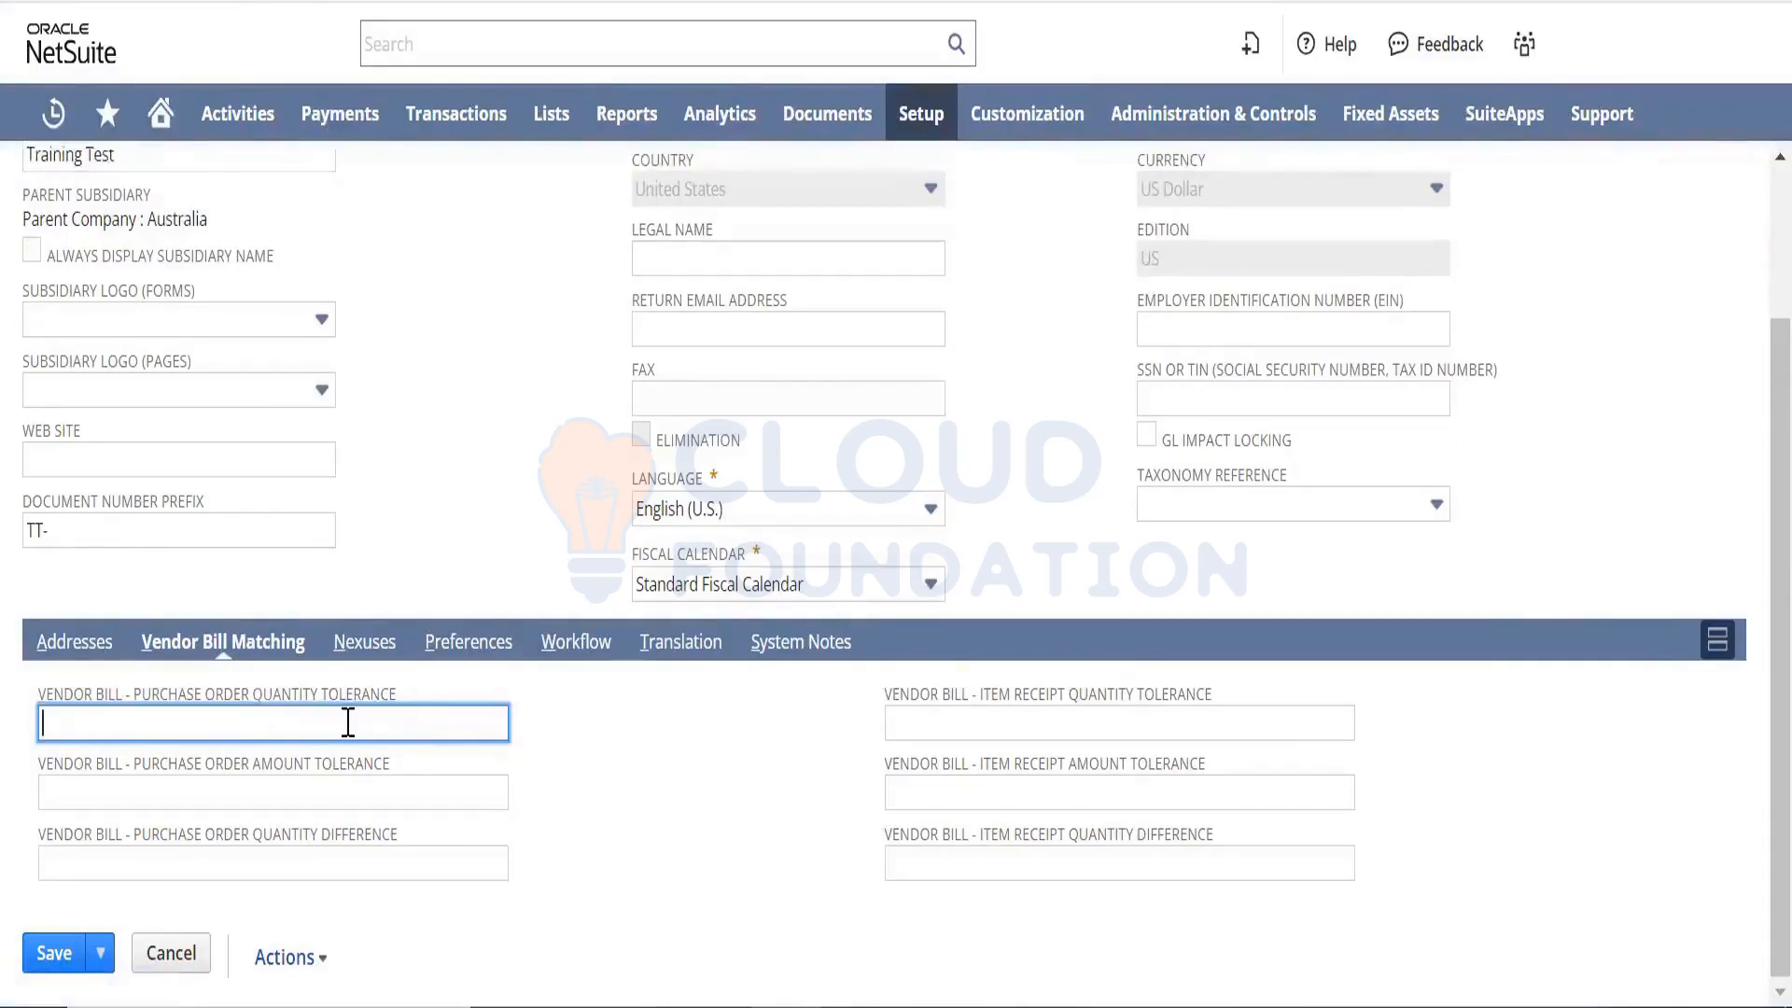
pyautogui.write('0.1')
pyautogui.press('BackSpace')
pyautogui.write('2')
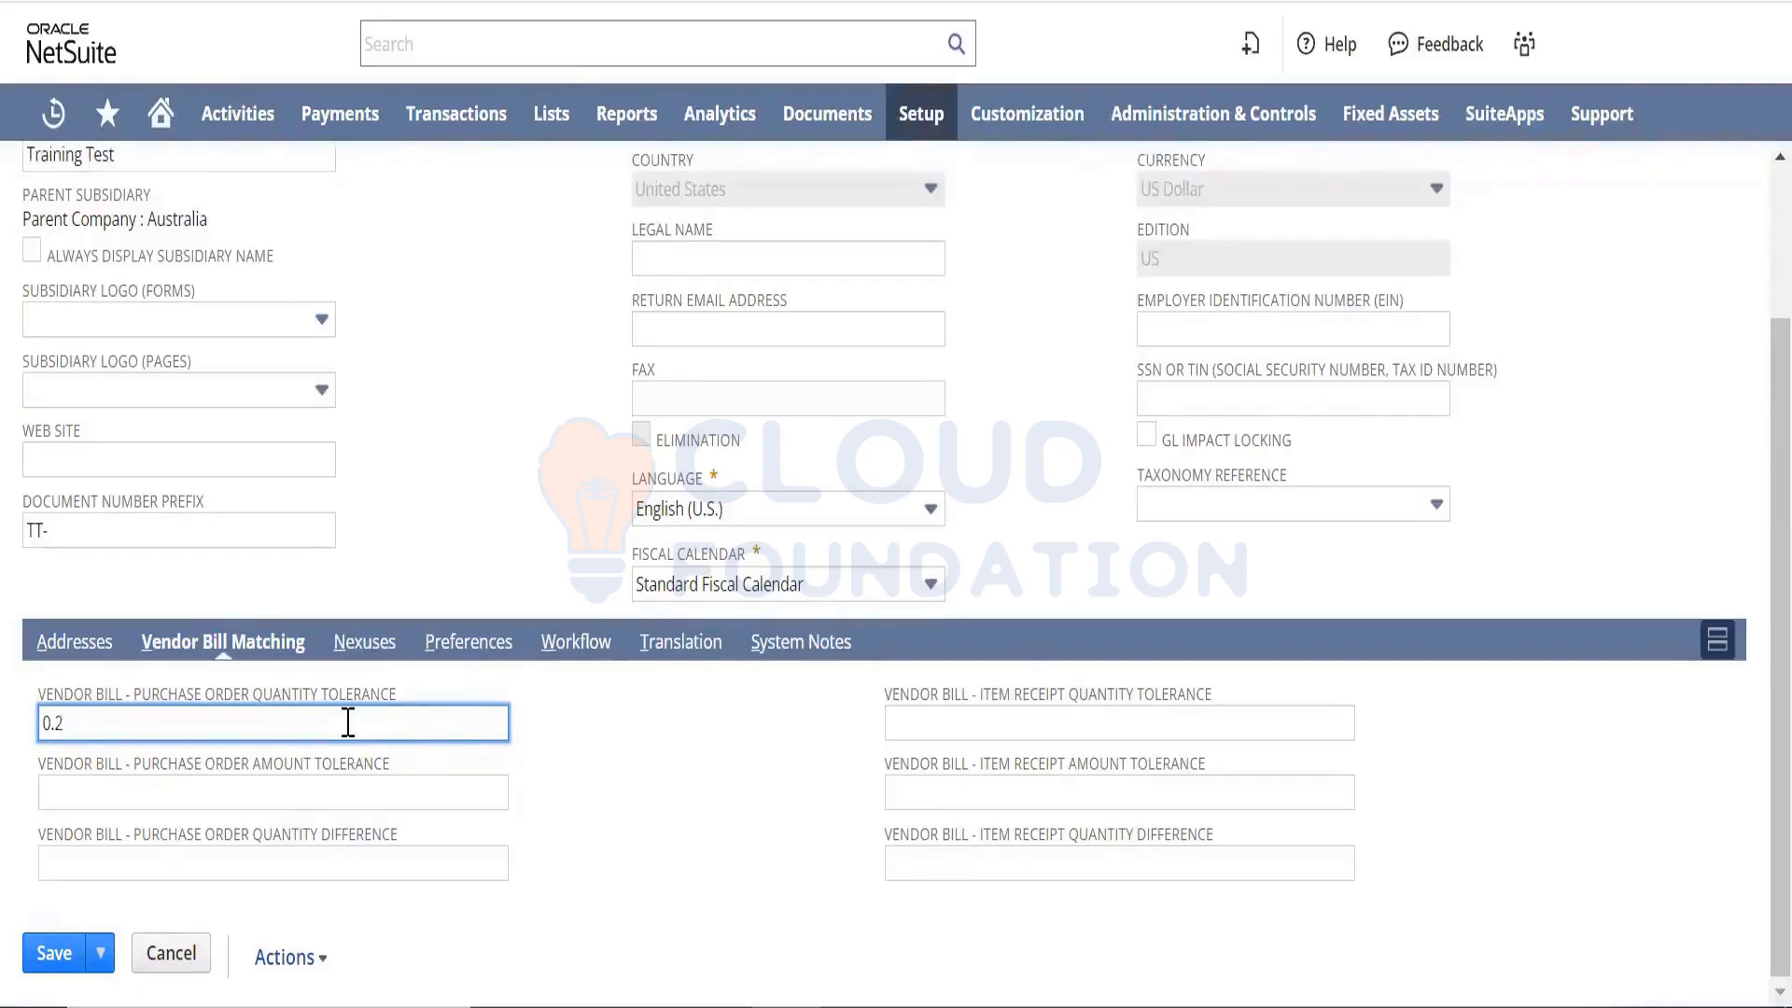
pyautogui.press('BackSpace')
pyautogui.write('1')
# Set the vendor bill's purchase order amount tolerance to 0.1 and its purchase order quantity difference to 1.
pyautogui.click(346, 776)
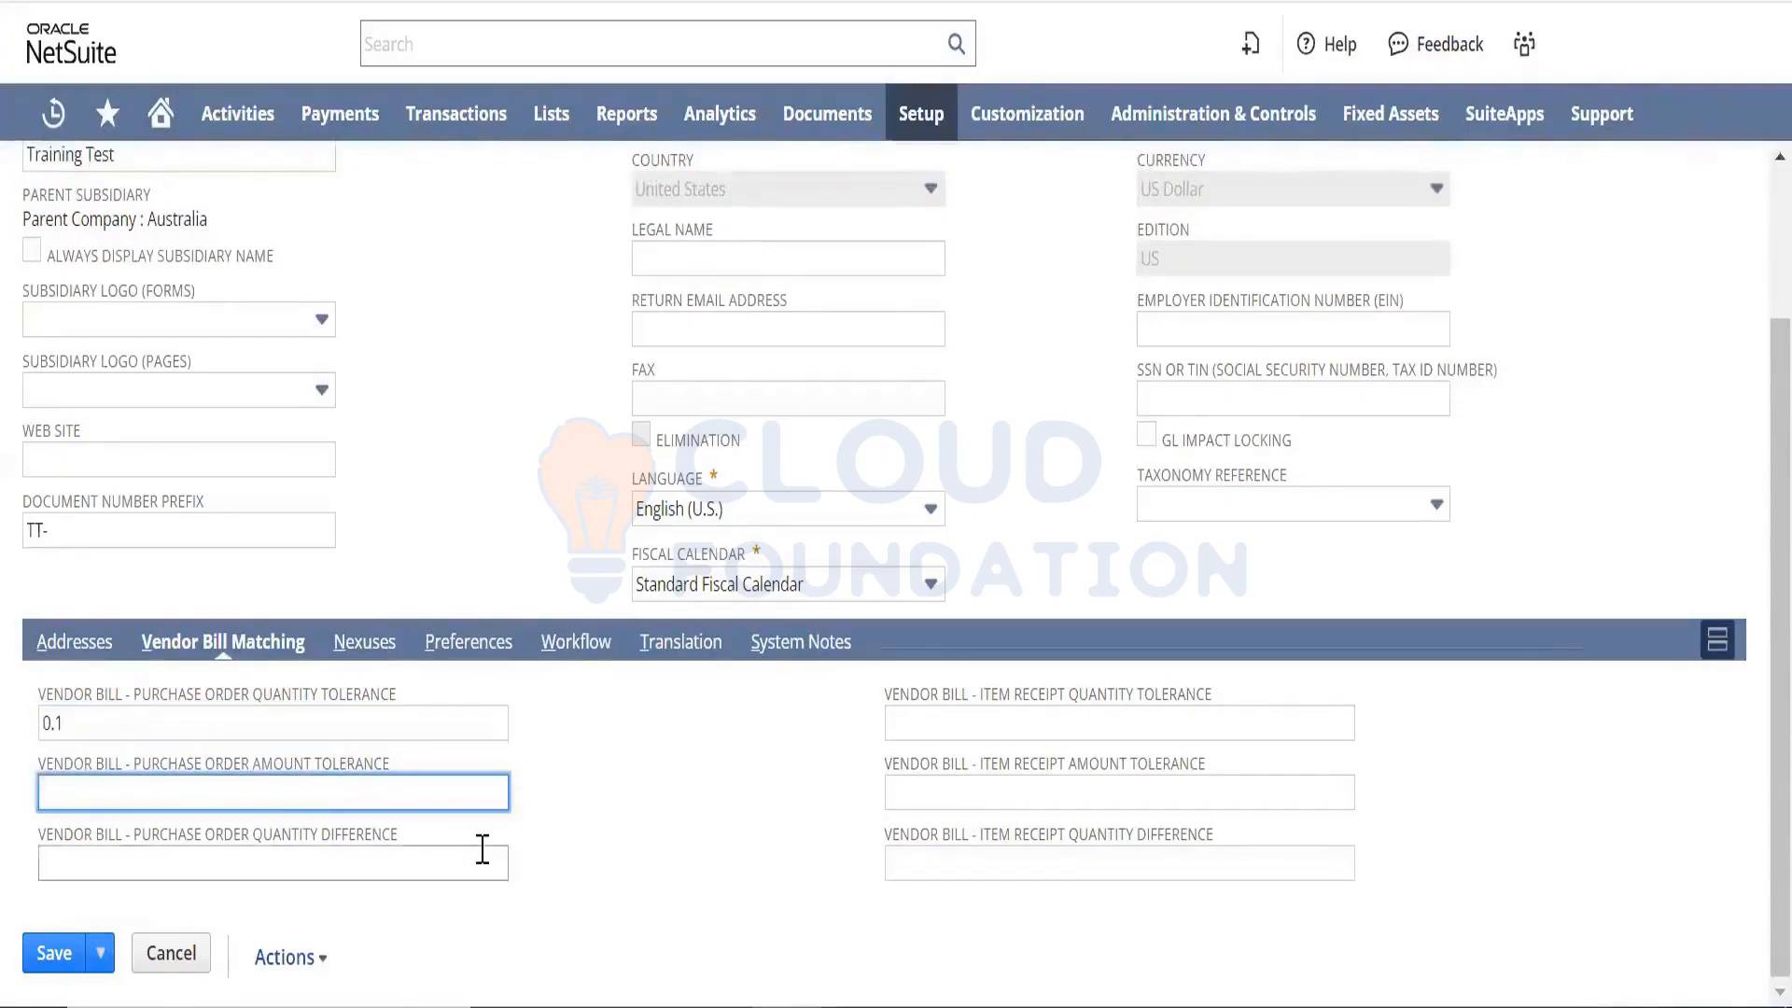
pyautogui.write('0.1')
pyautogui.click(483, 849)
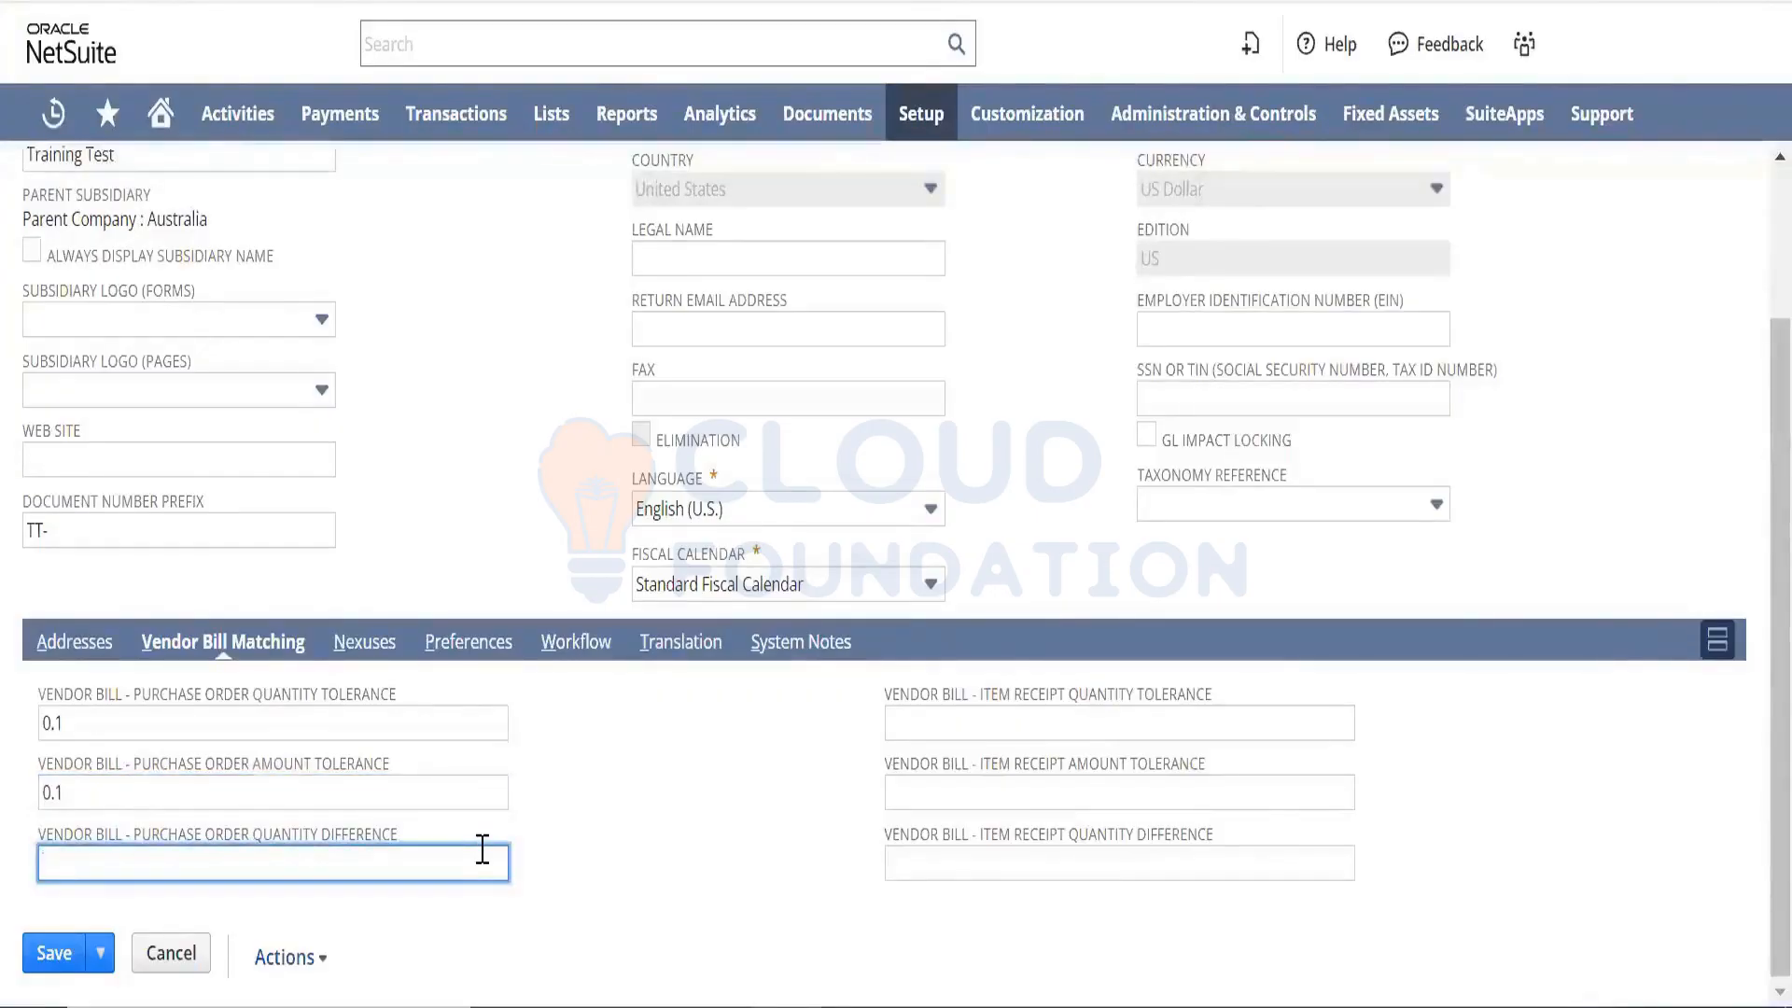
pyautogui.write('1')
# Set the vendor bill's item receipt quantity and amount tolerances to 0.1 each and its item receipt quantity difference to 2.
pyautogui.click(986, 726)
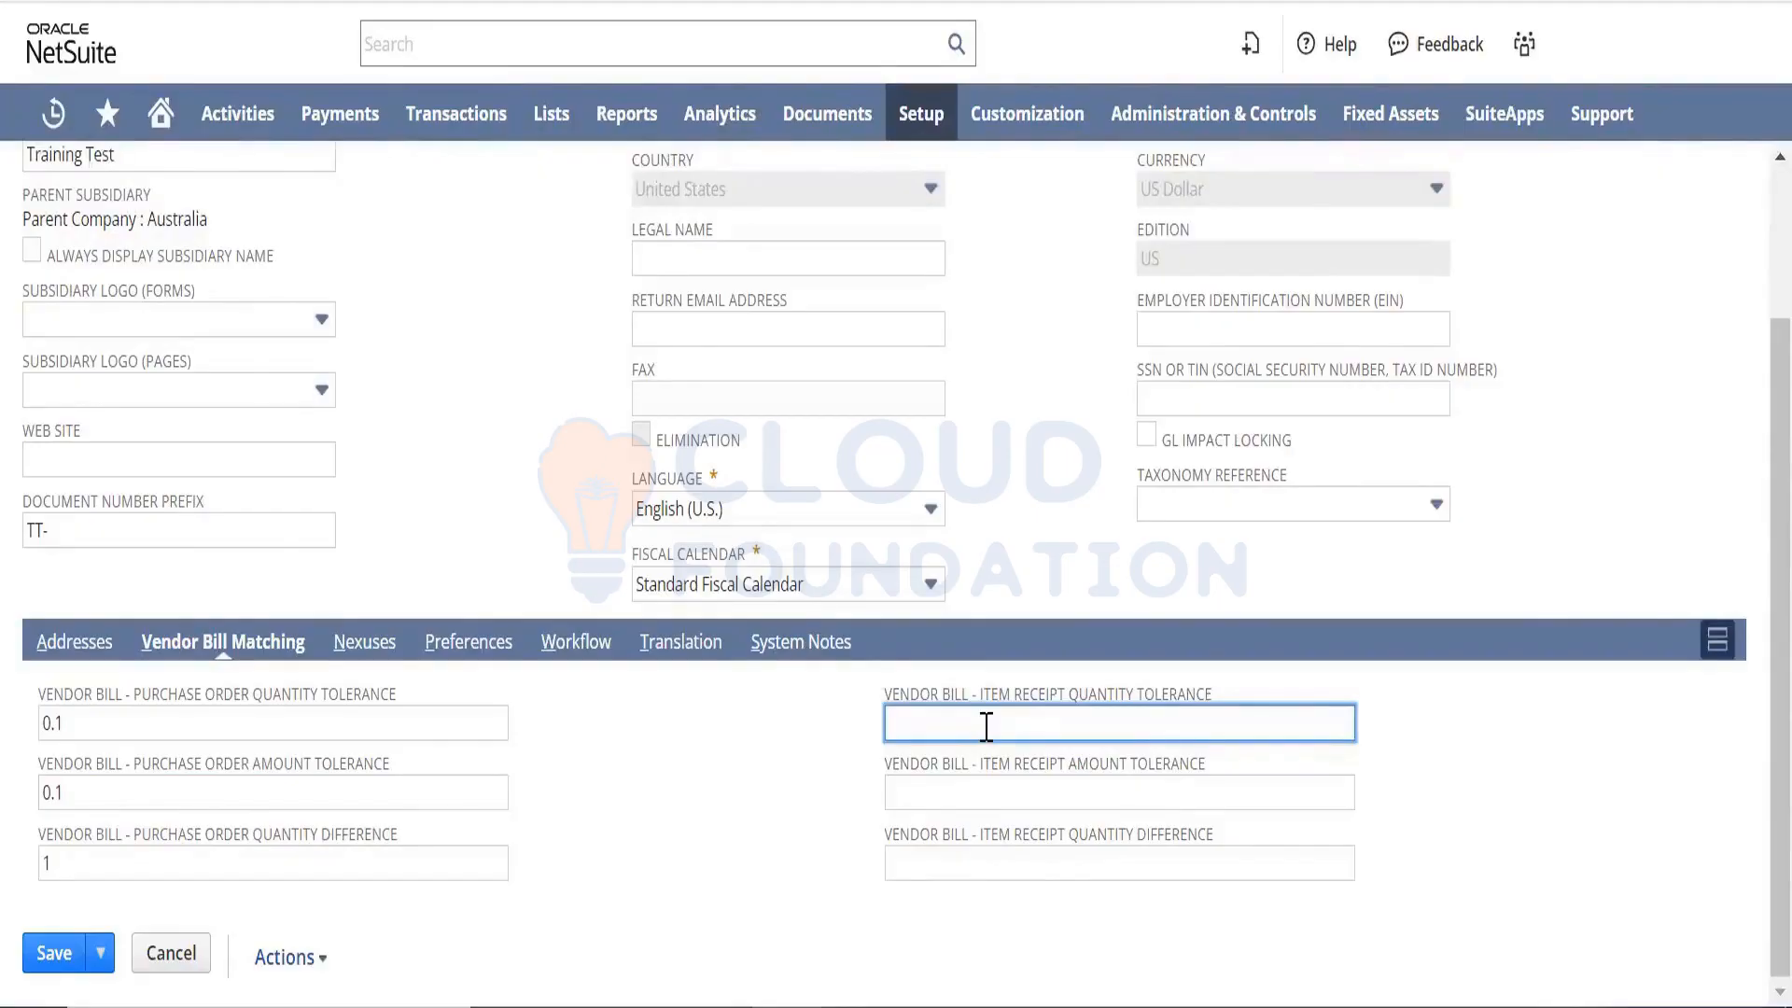
pyautogui.write('0.1')
pyautogui.click(996, 793)
pyautogui.write('0.1')
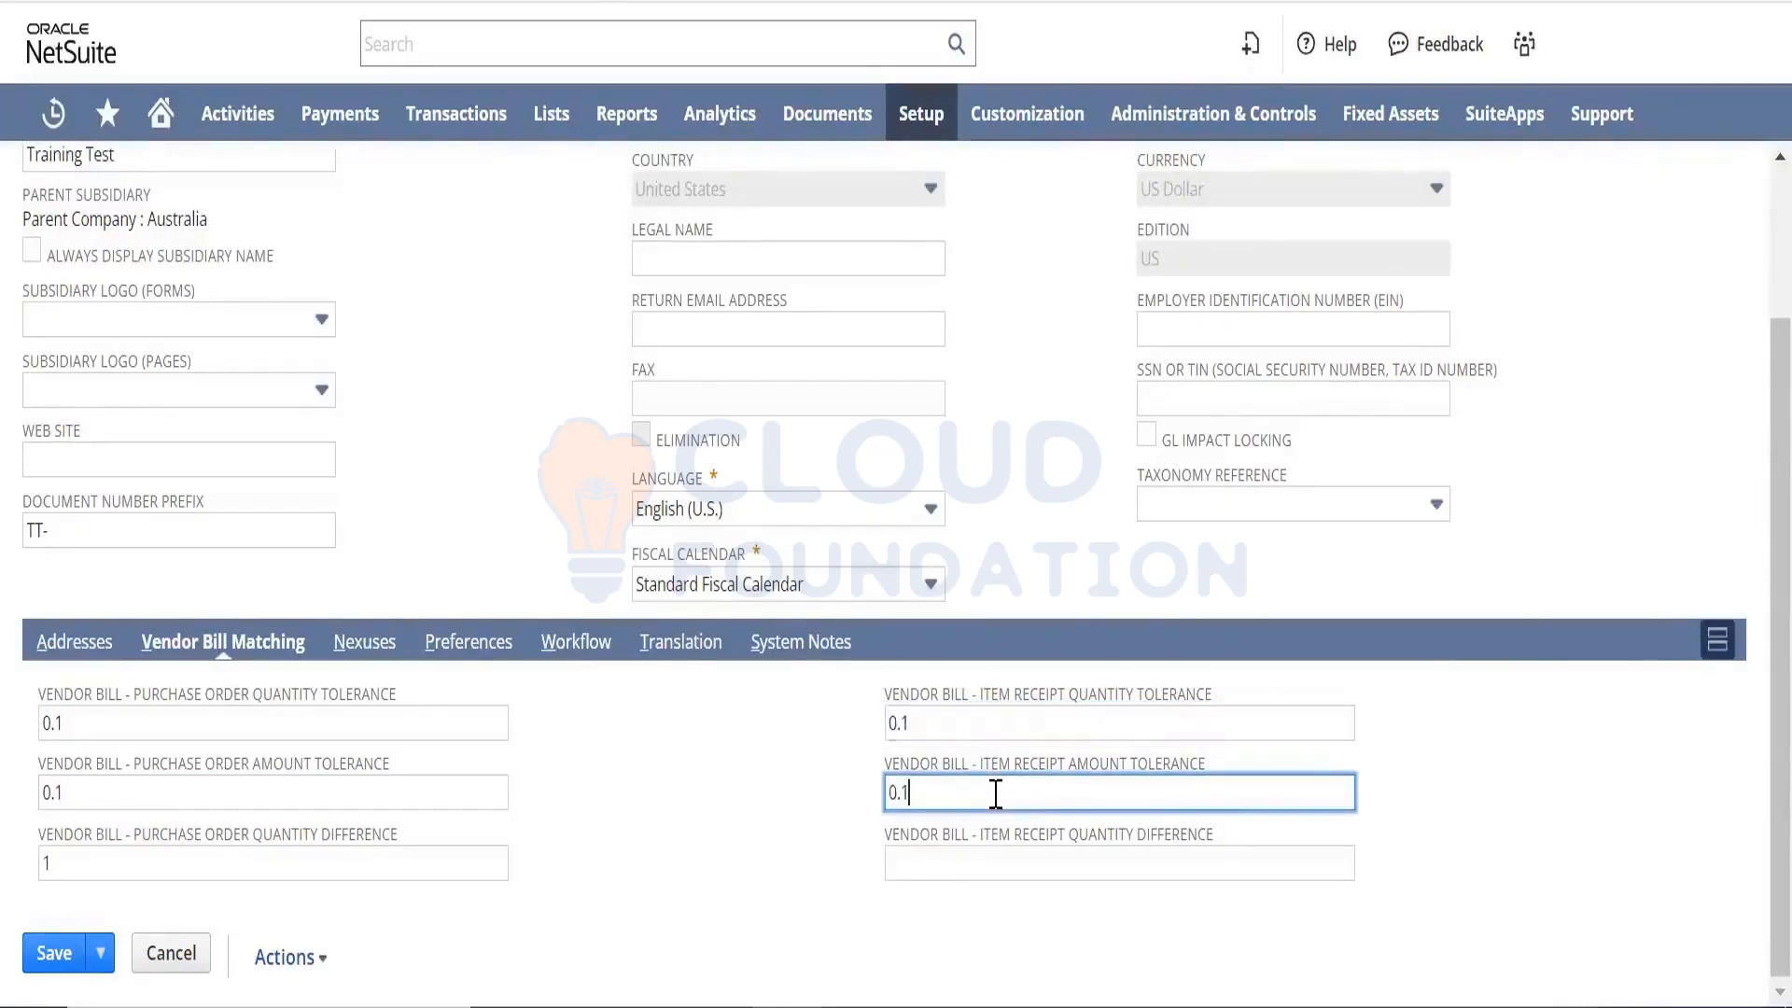
pyautogui.click(994, 854)
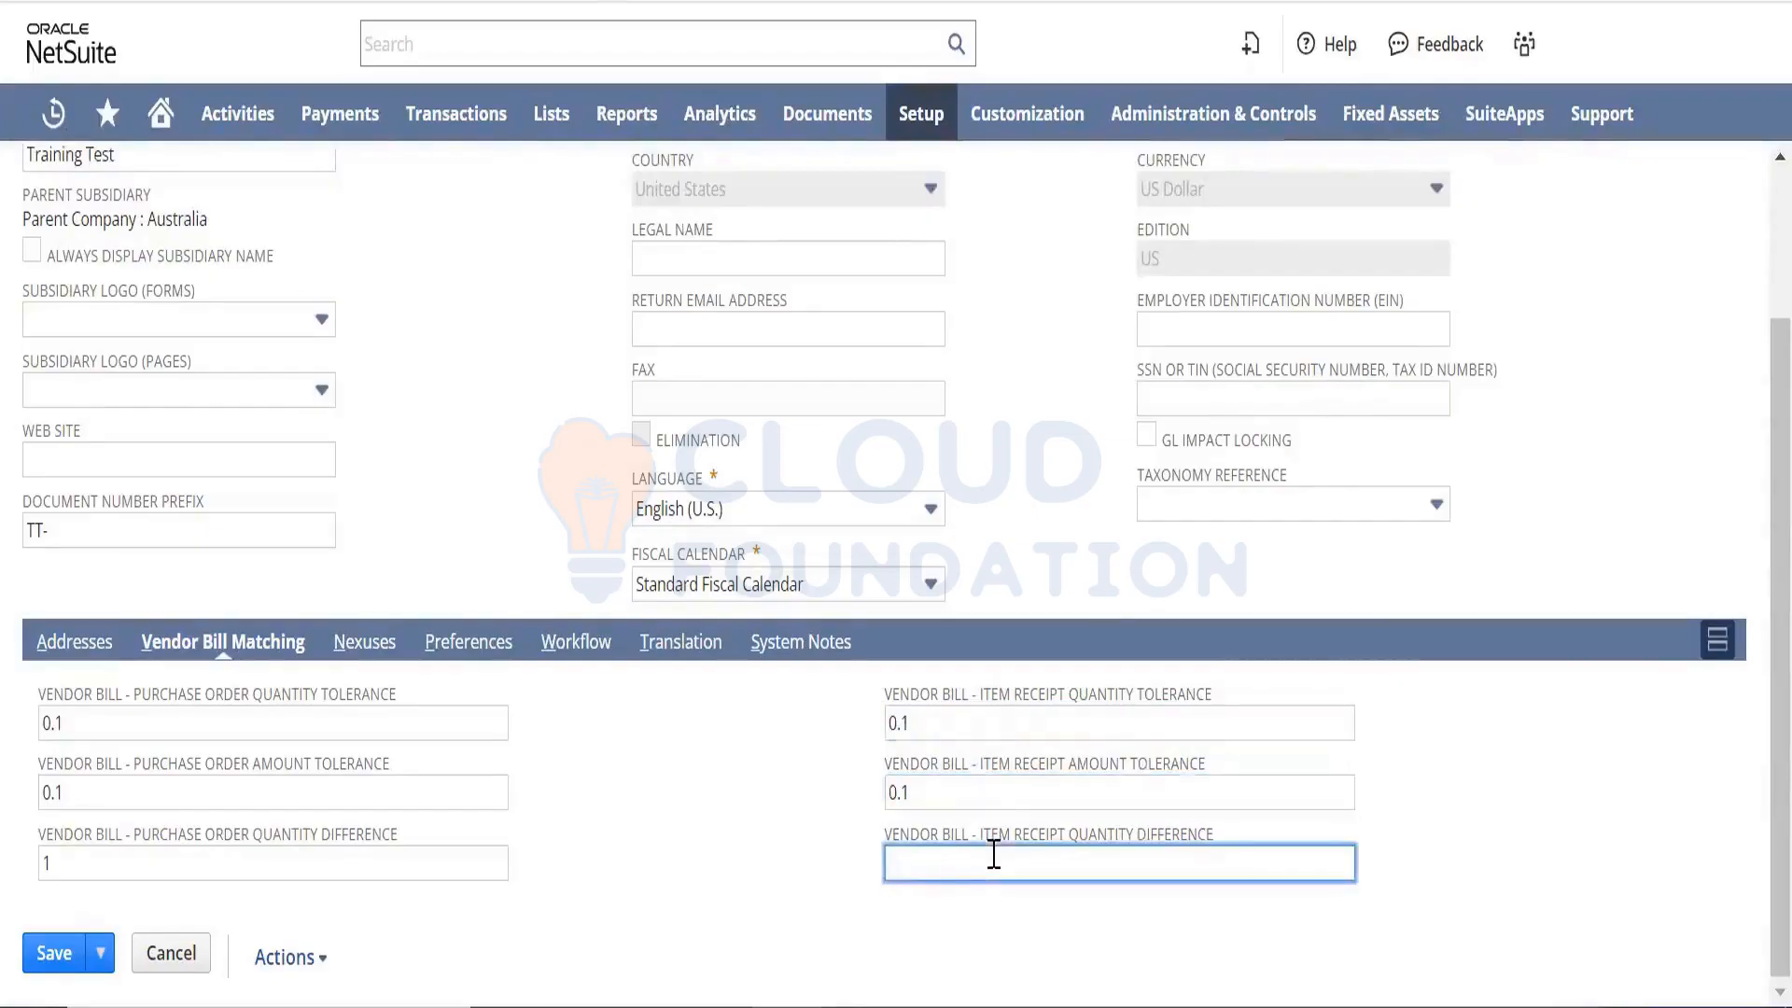
pyautogui.write('2')
pyautogui.click(792, 885)
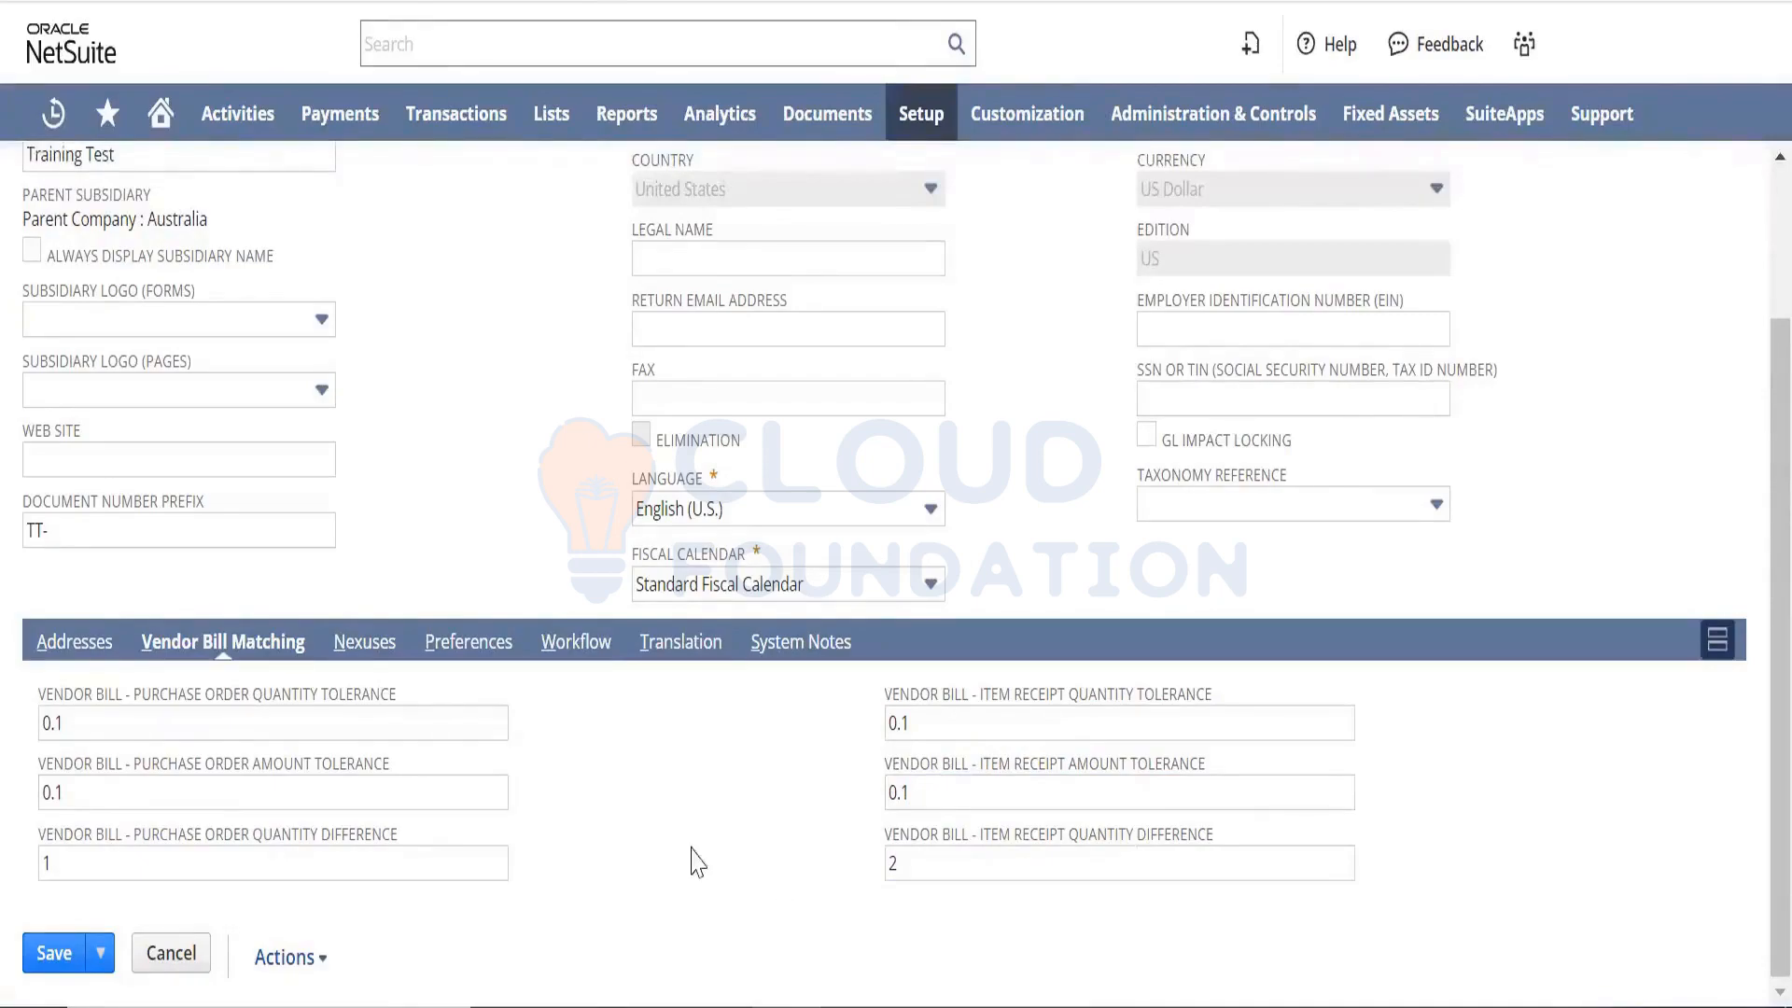
# Change the vendor bill's purchase order quantity tolerance and purchase order amount tolerance to 0.01 each.
pyautogui.click(486, 735)
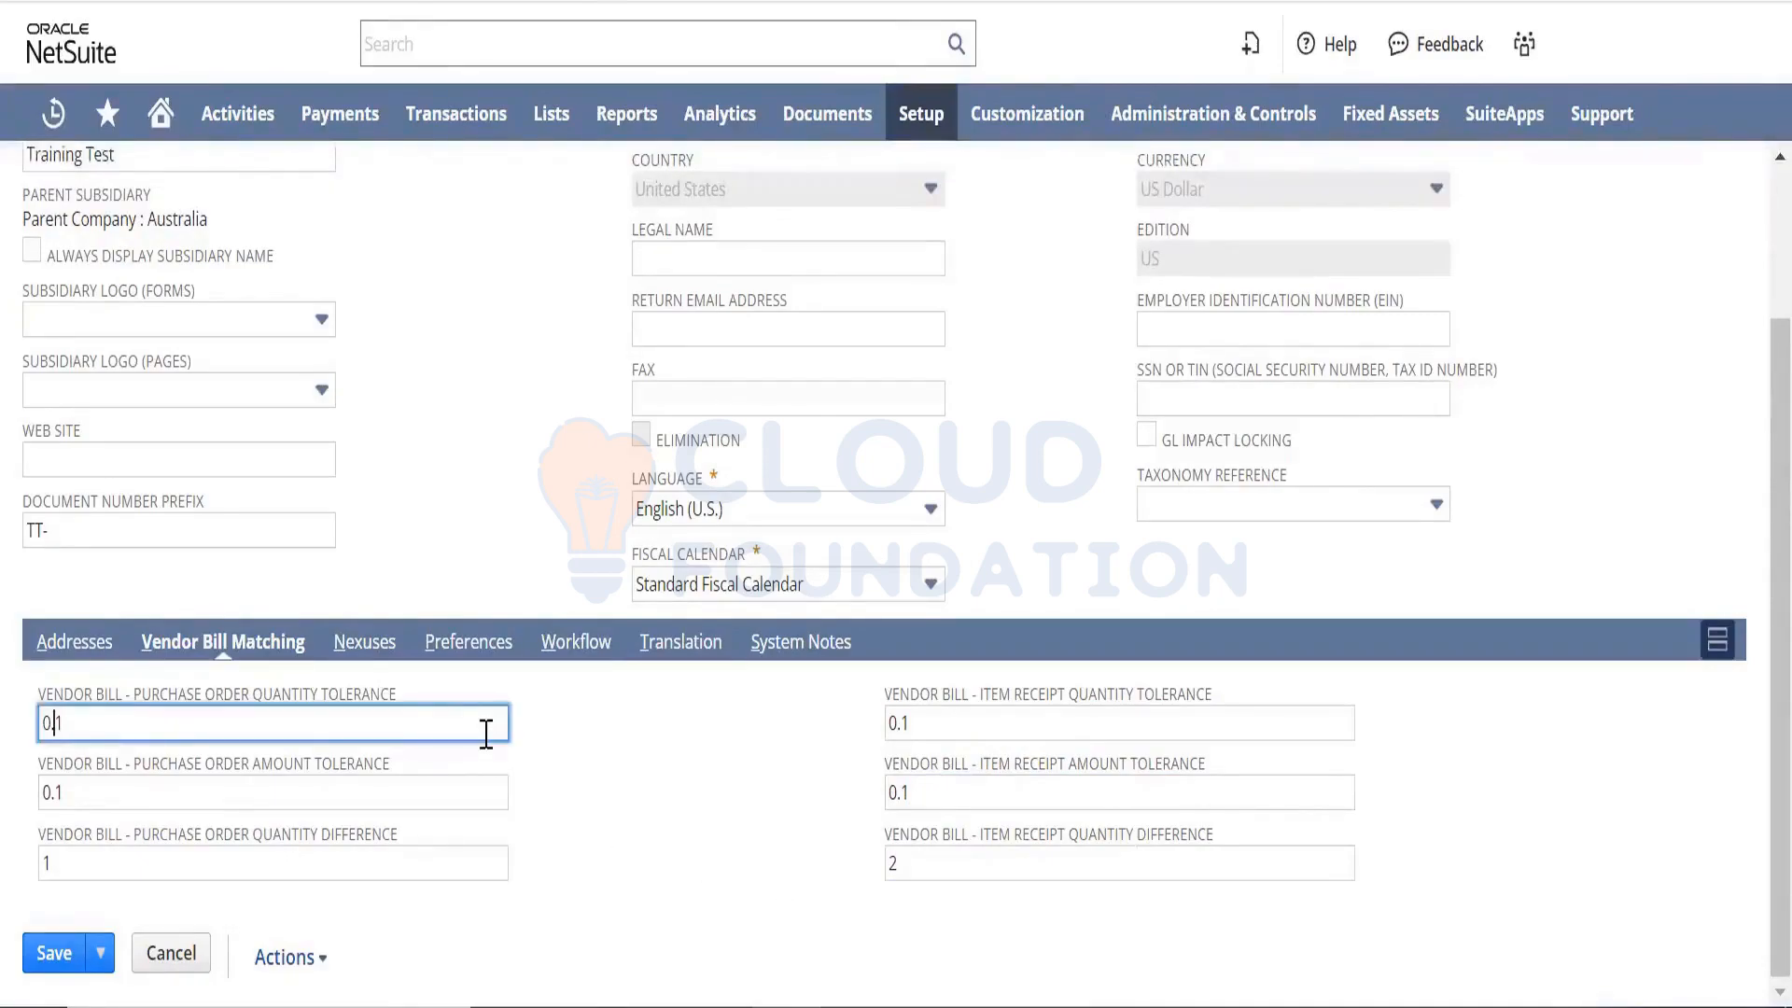
pyautogui.press('BackSpace')
pyautogui.write('01')
pyautogui.press('Tab')
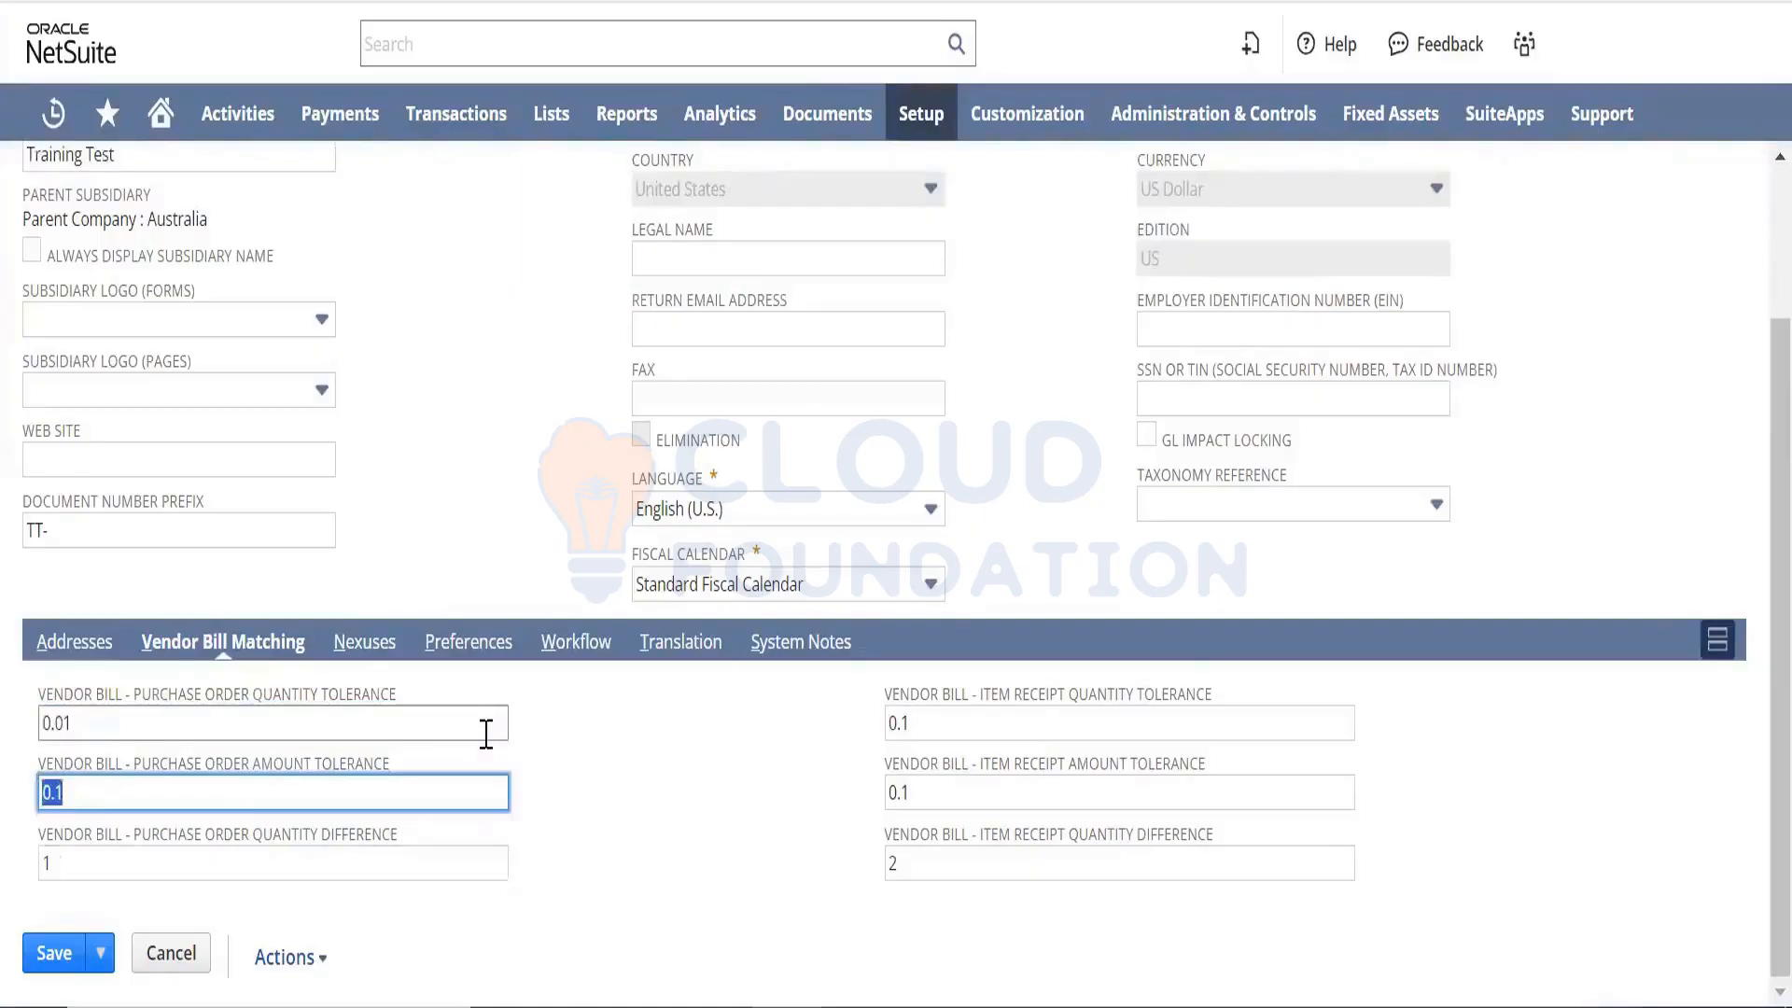
pyautogui.press('Right')
pyautogui.write('0')
pyautogui.press('Tab')
# Change the vendor bill's item receipt quantity tolerance and item receipt amount tolerance to 0.01 each.
pyautogui.press('Tab')
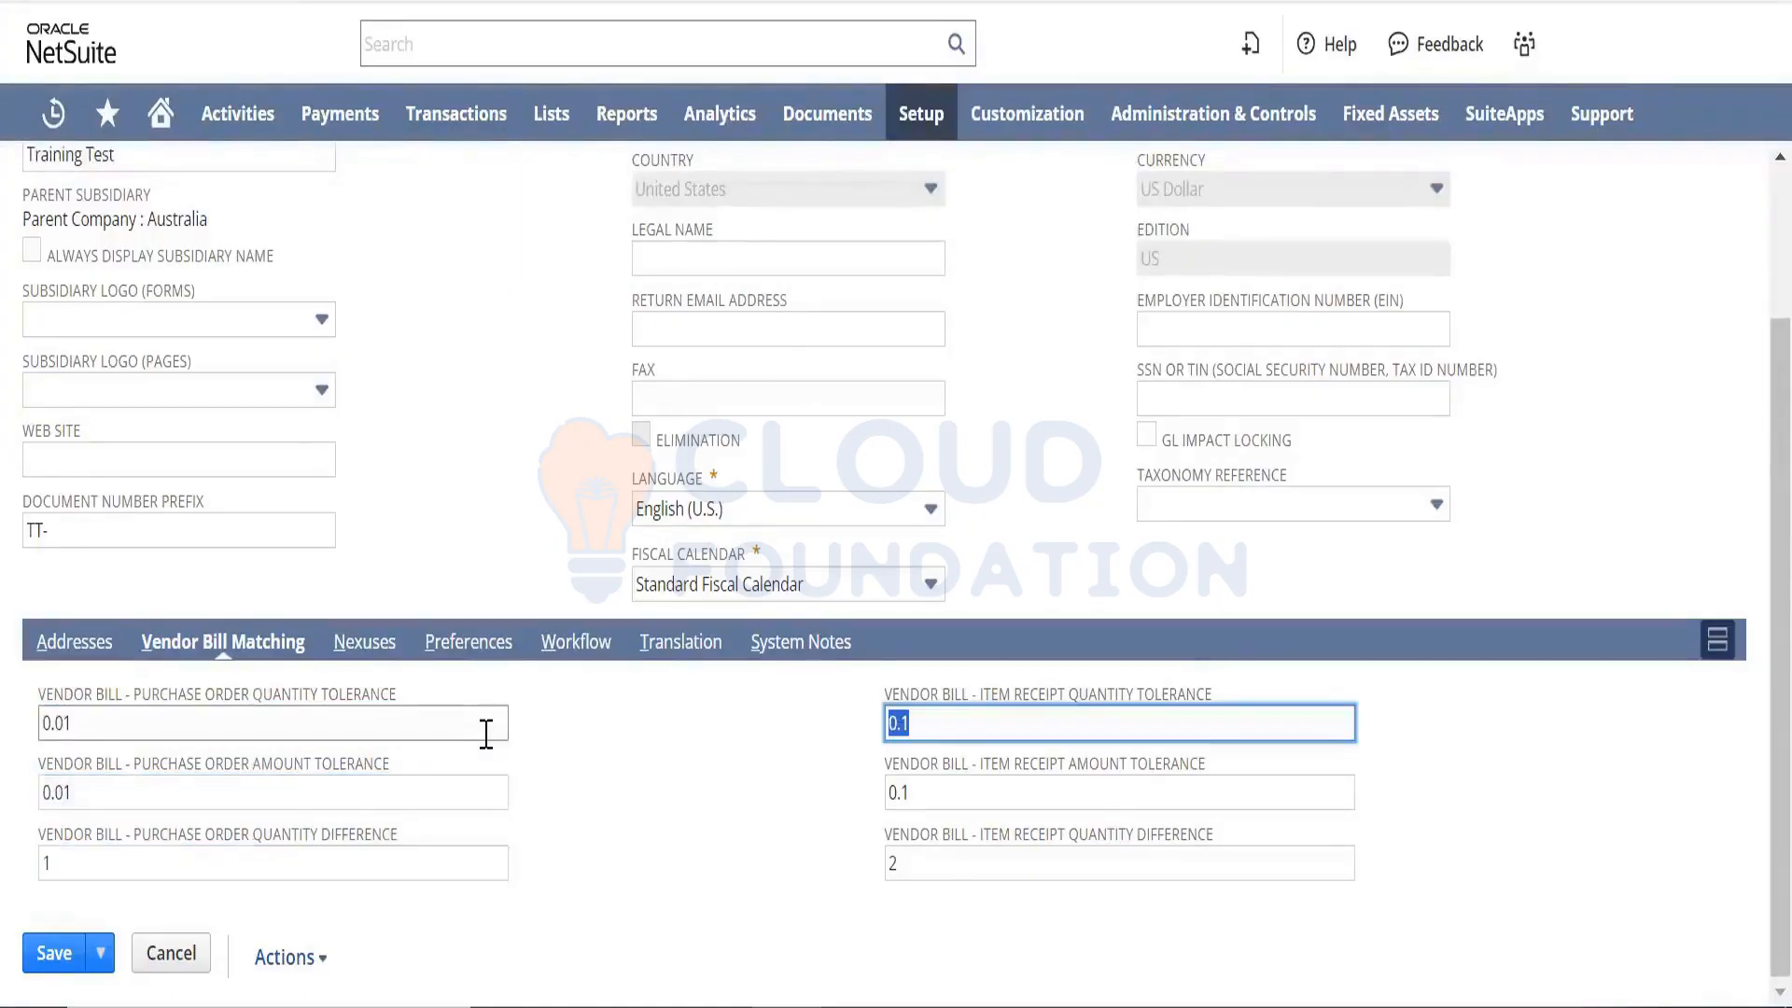
pyautogui.press('Tab')
pyautogui.press('Left')
pyautogui.hotkey('shift', 'Tab')
pyautogui.press('Left')
pyautogui.press('Right')
pyautogui.press('Right')
pyautogui.write('0')
pyautogui.press('Tab')
pyautogui.press('Left')
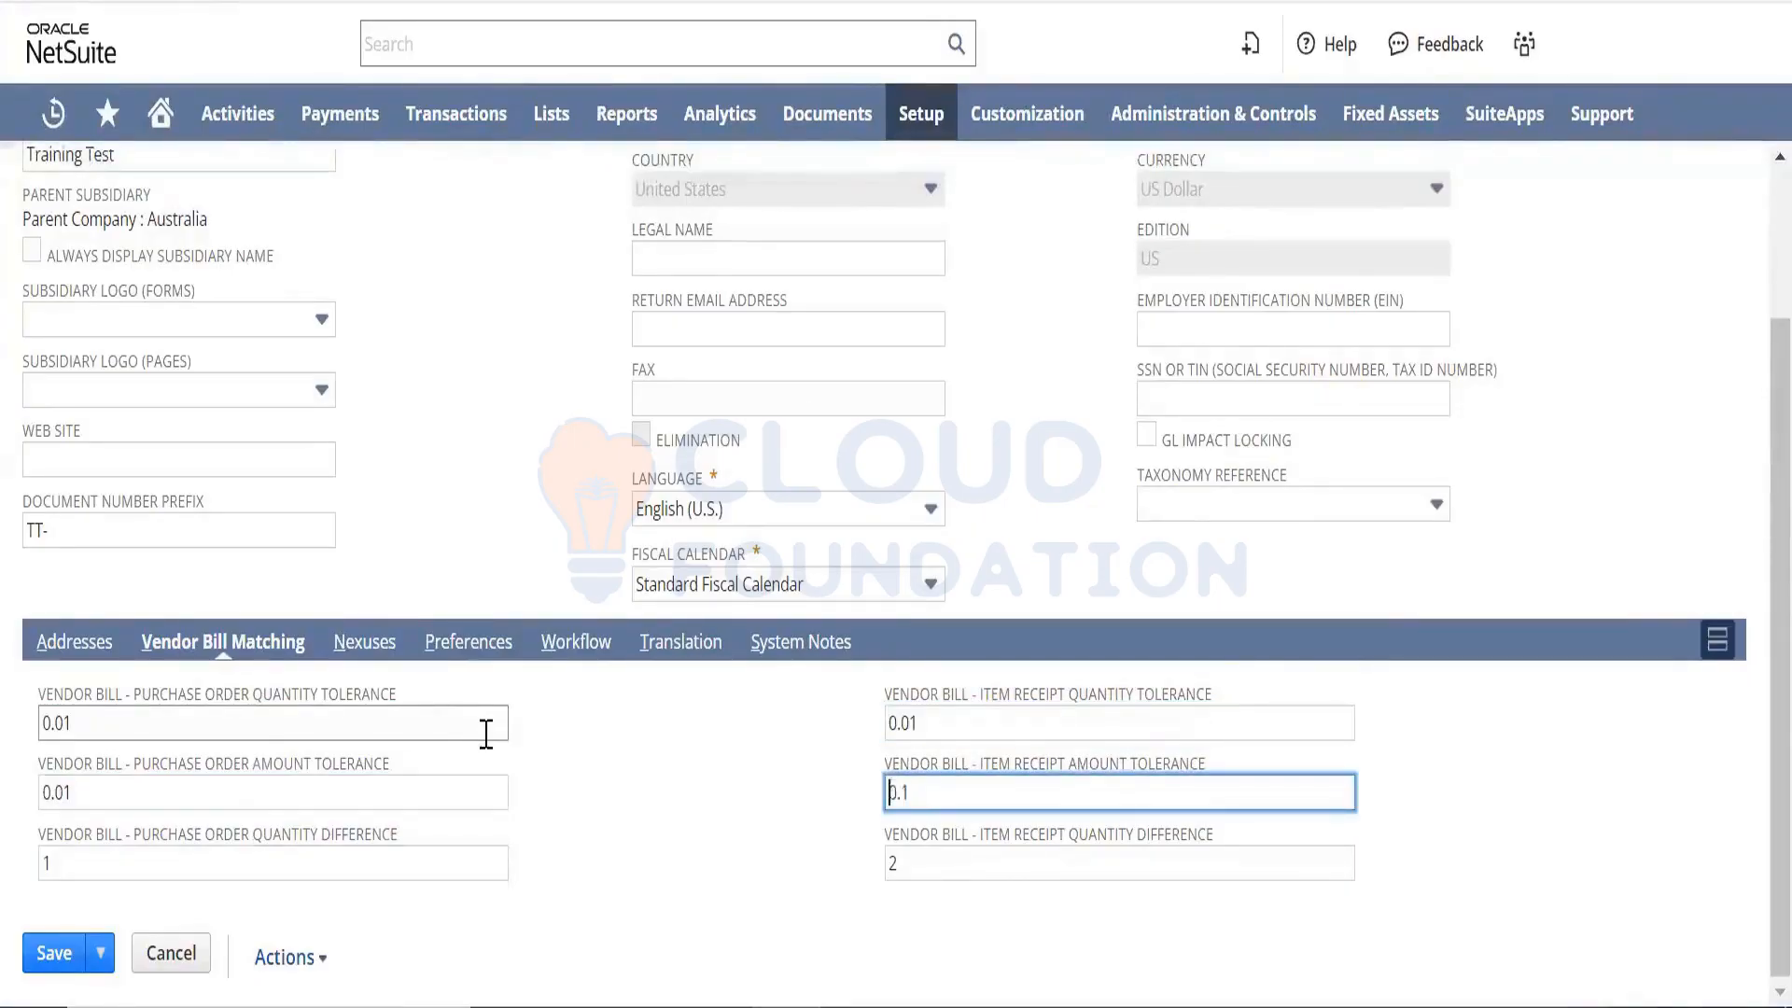
pyautogui.press('Right')
pyautogui.write('0')
pyautogui.press('Tab')
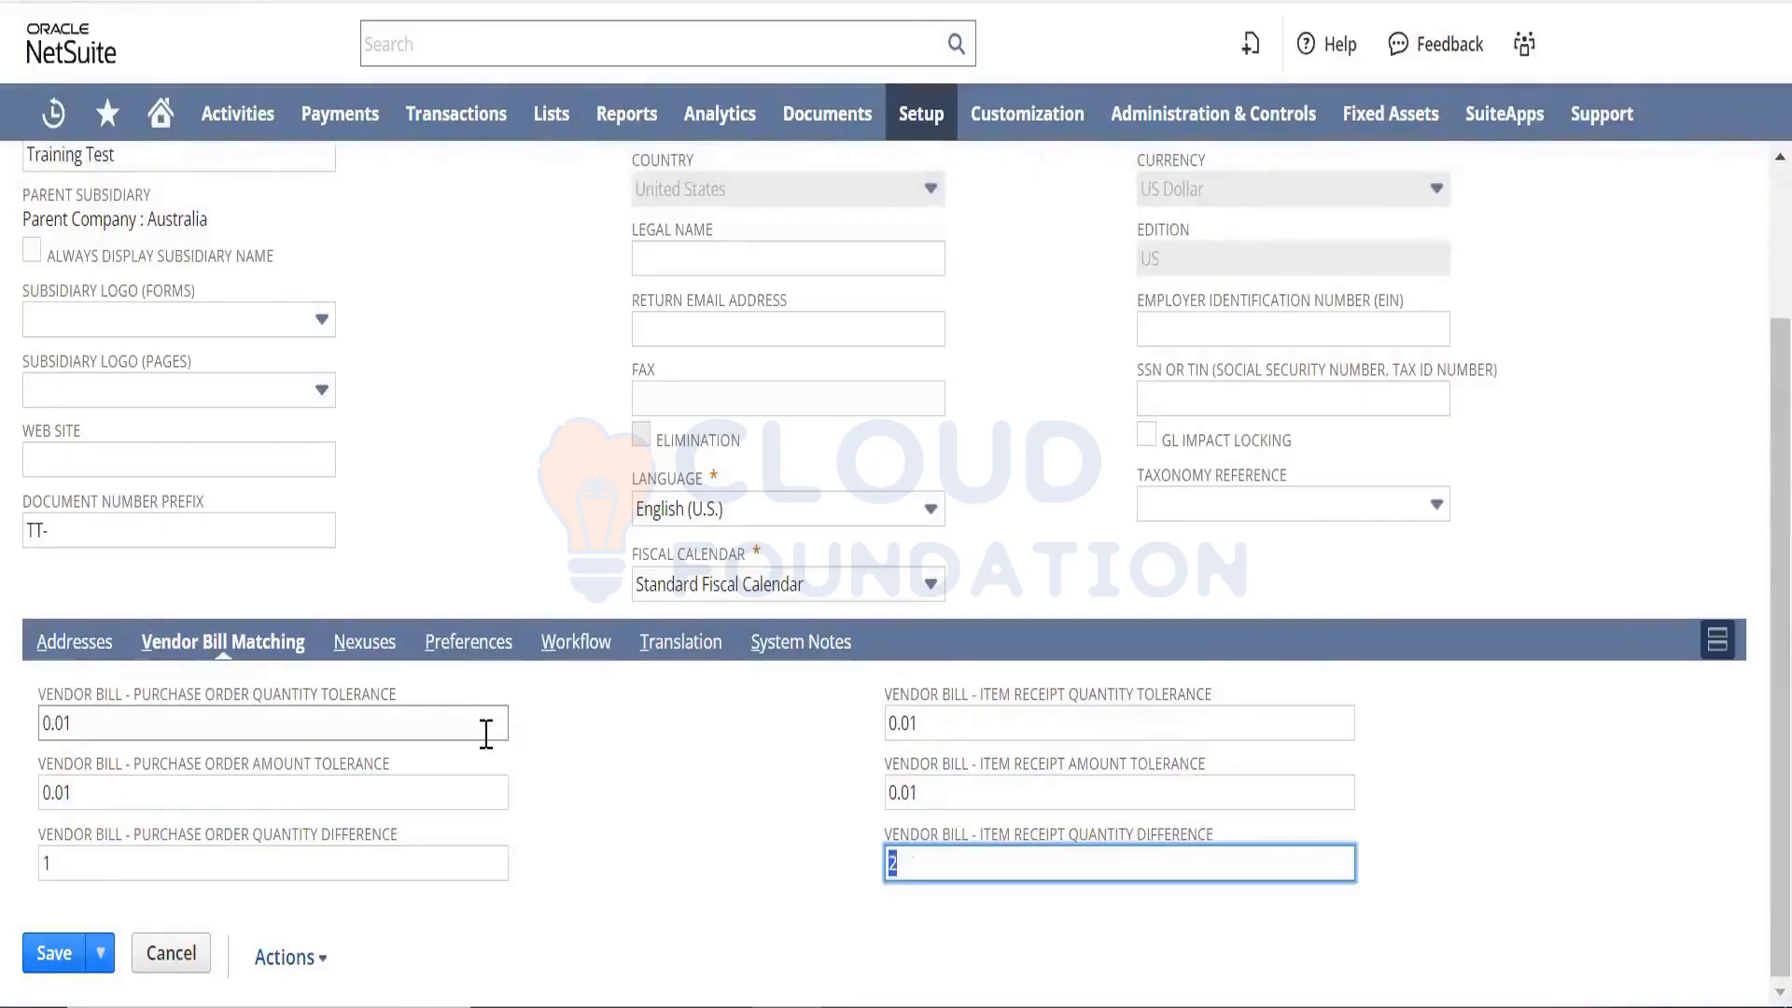
pyautogui.press('Left')
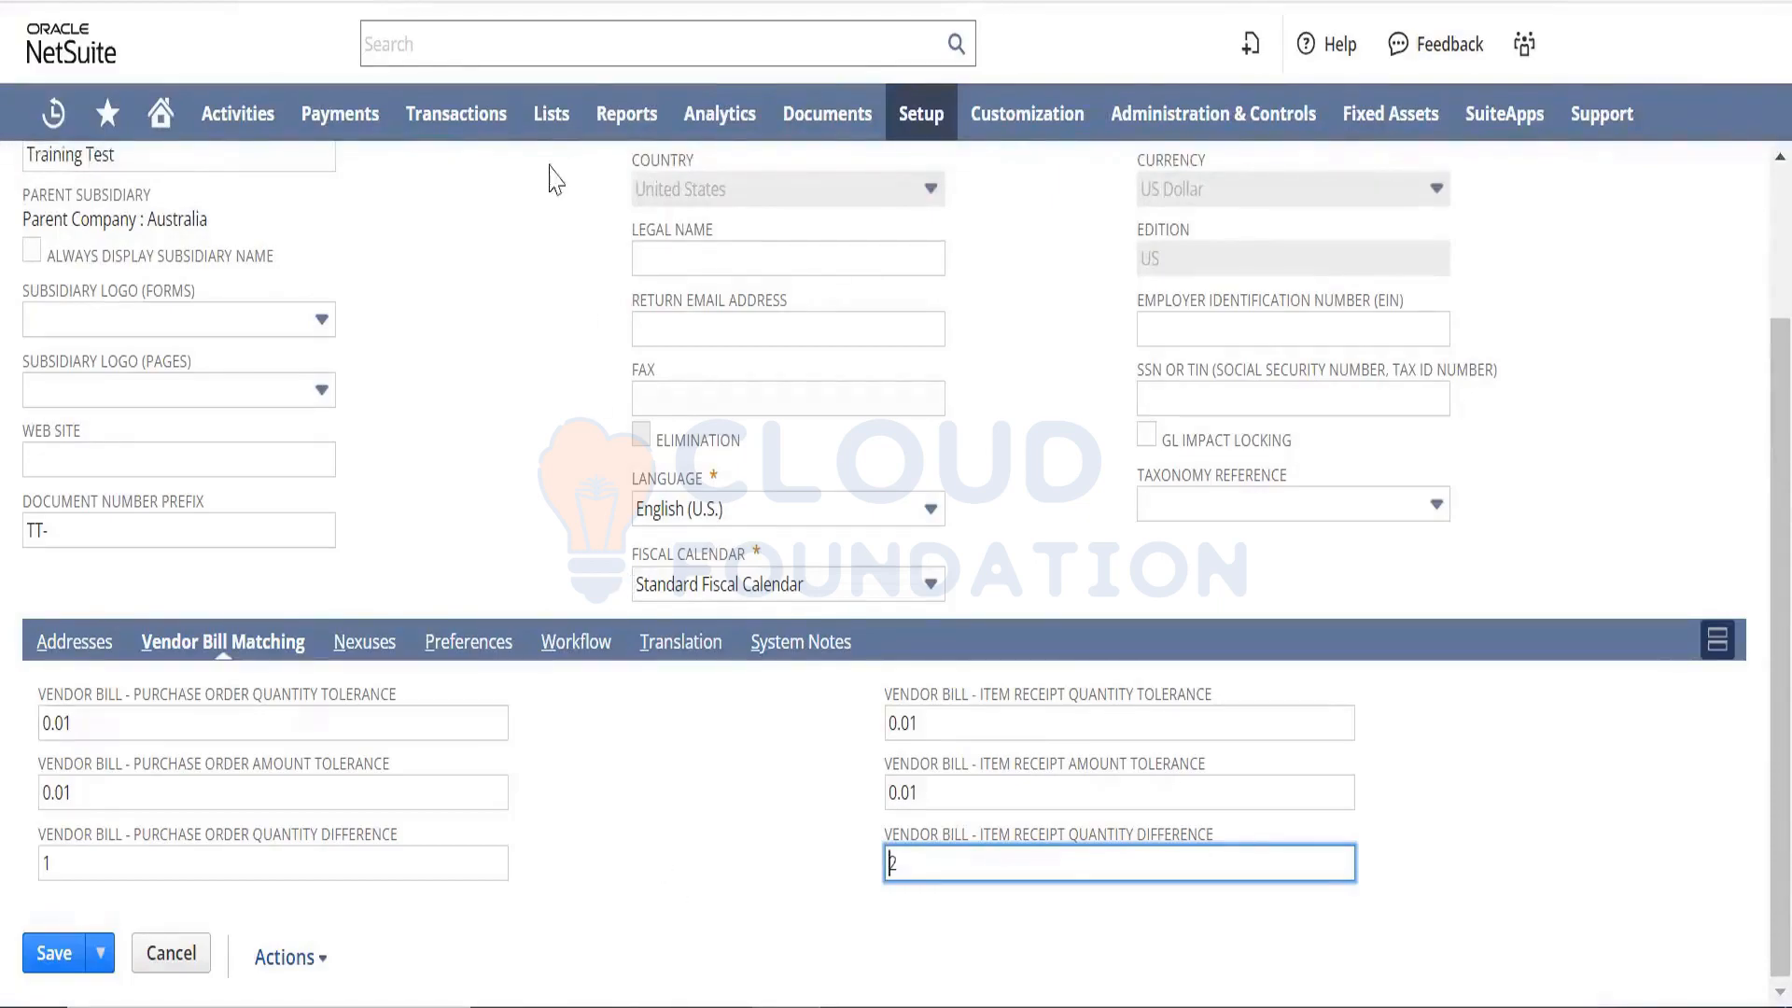
# Open the vendors list separately from the subsidiary form and view the Adriondack Networking vendor record.
pyautogui.moveTo(551, 113)
pyautogui.moveTo(588, 401)
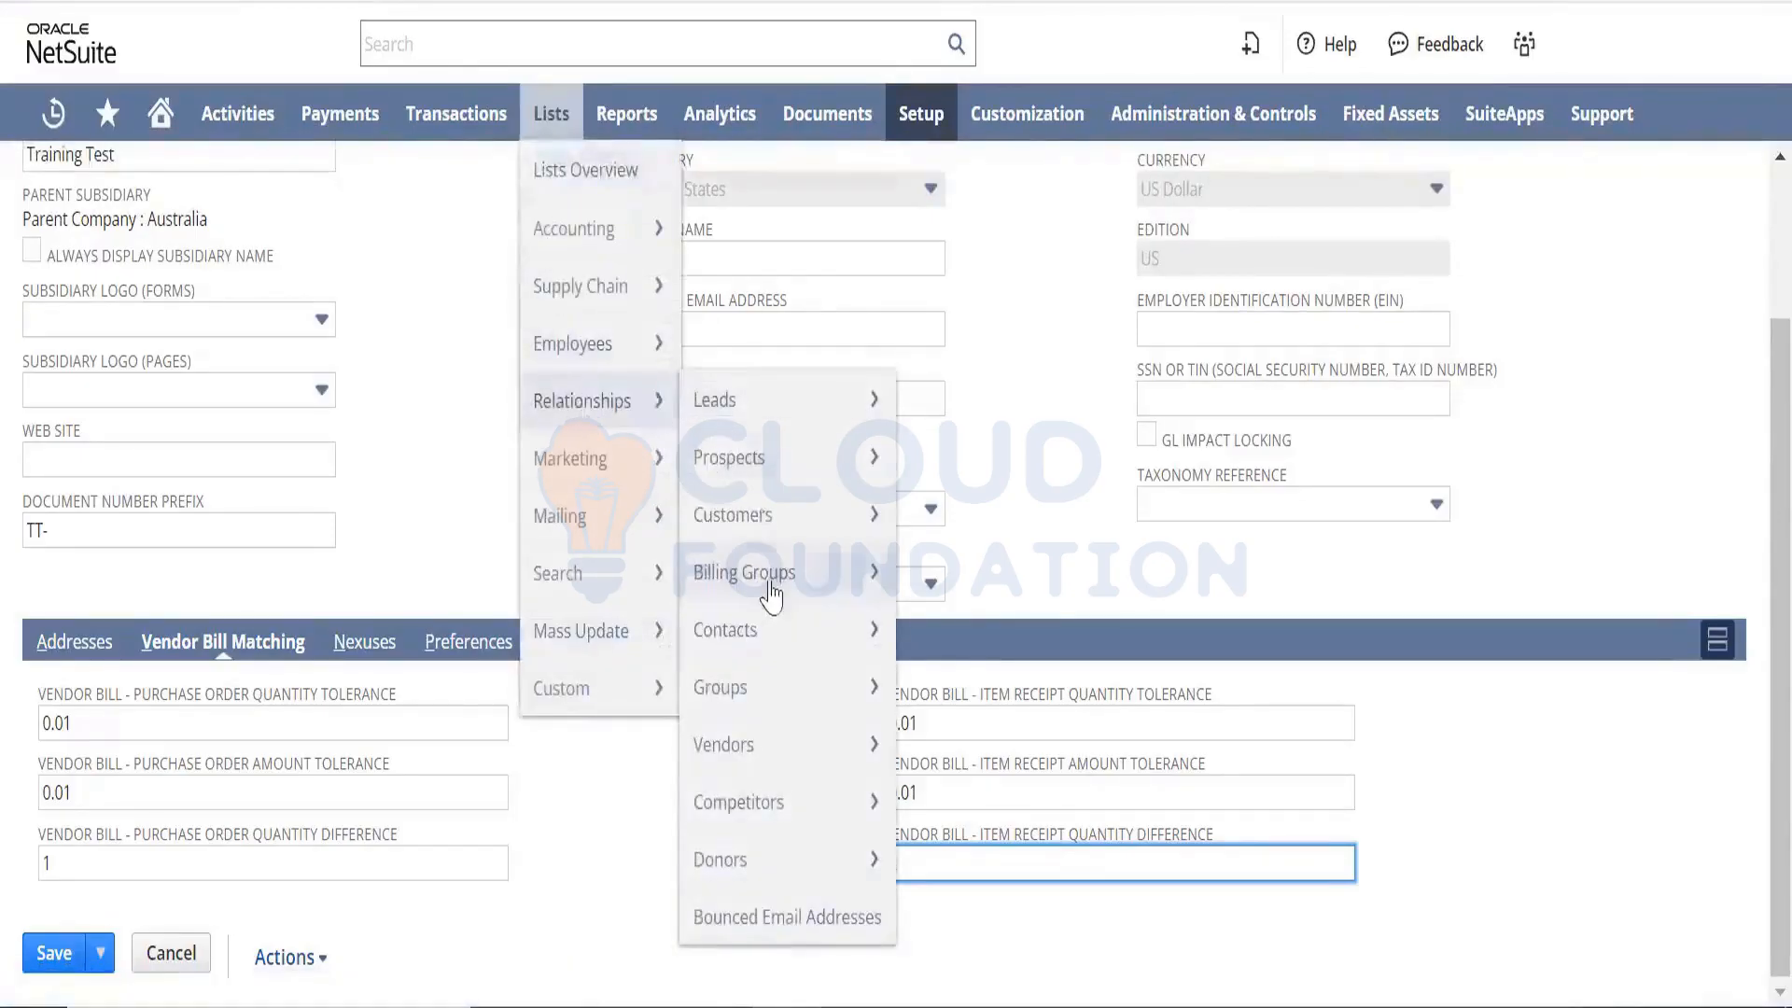
pyautogui.rightClick(784, 766)
pyautogui.click(924, 236)
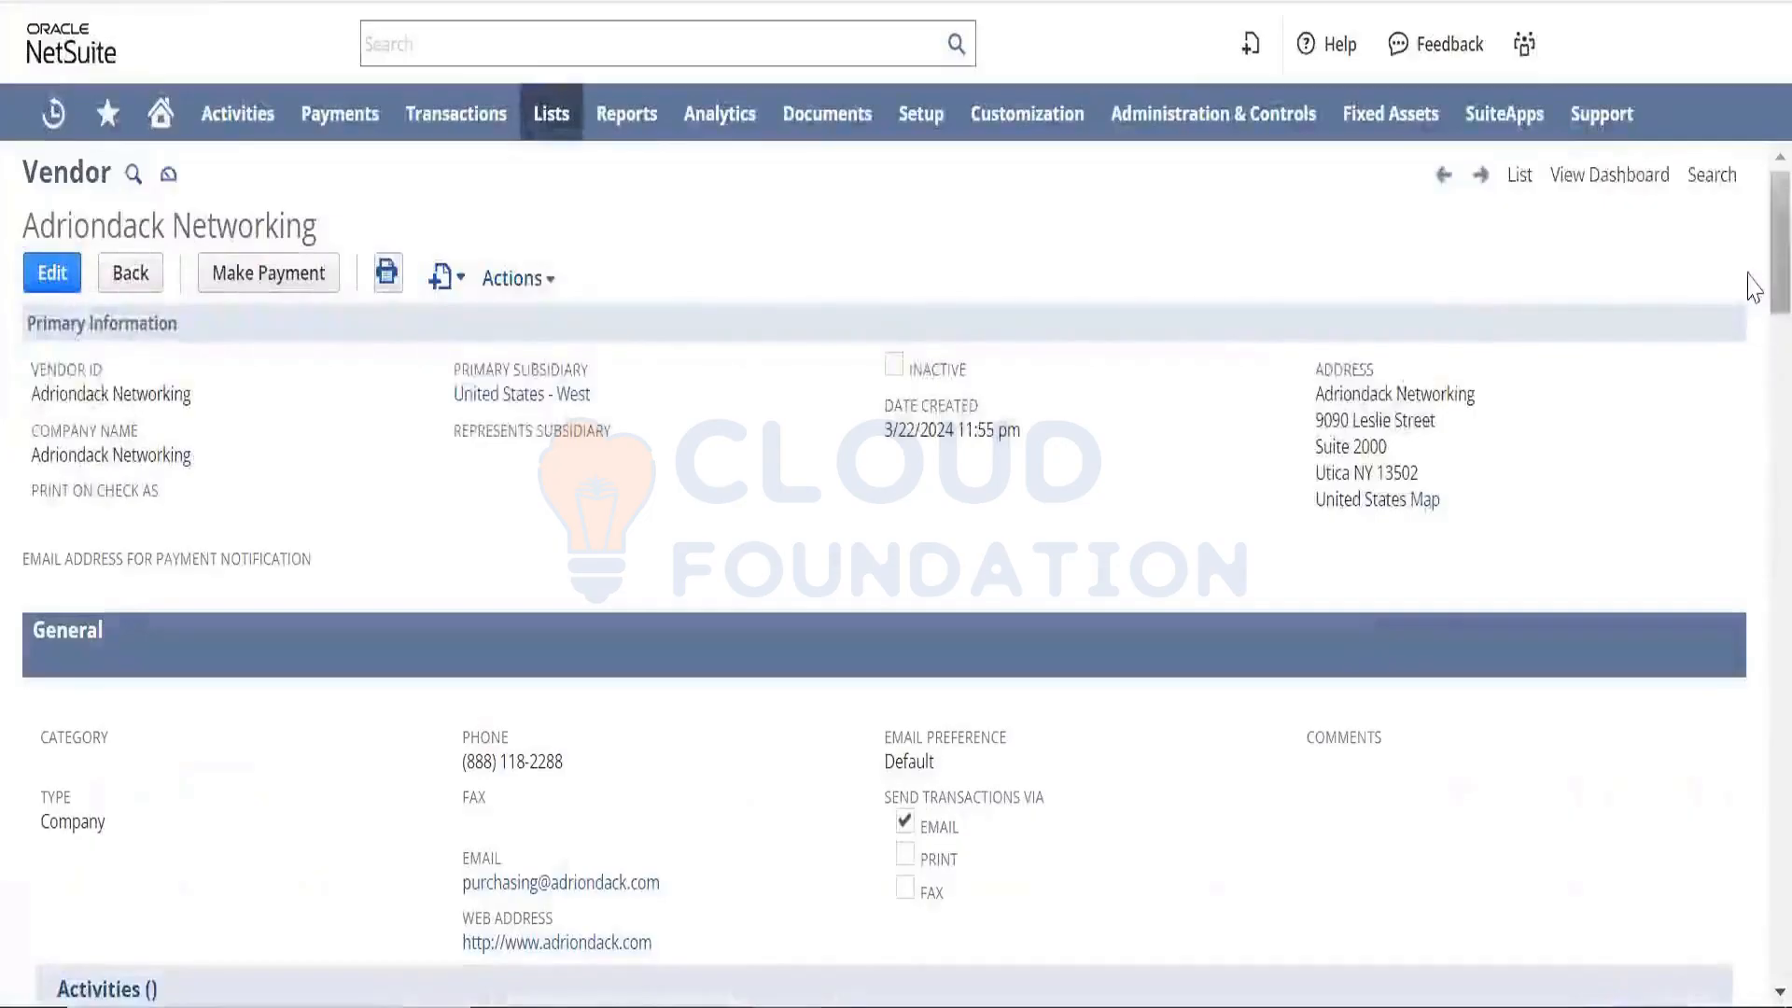
# Review the vendor record's sections and show the vendor bill matching fields in its financial details.
pyautogui.scroll(-8, 1750, 397)
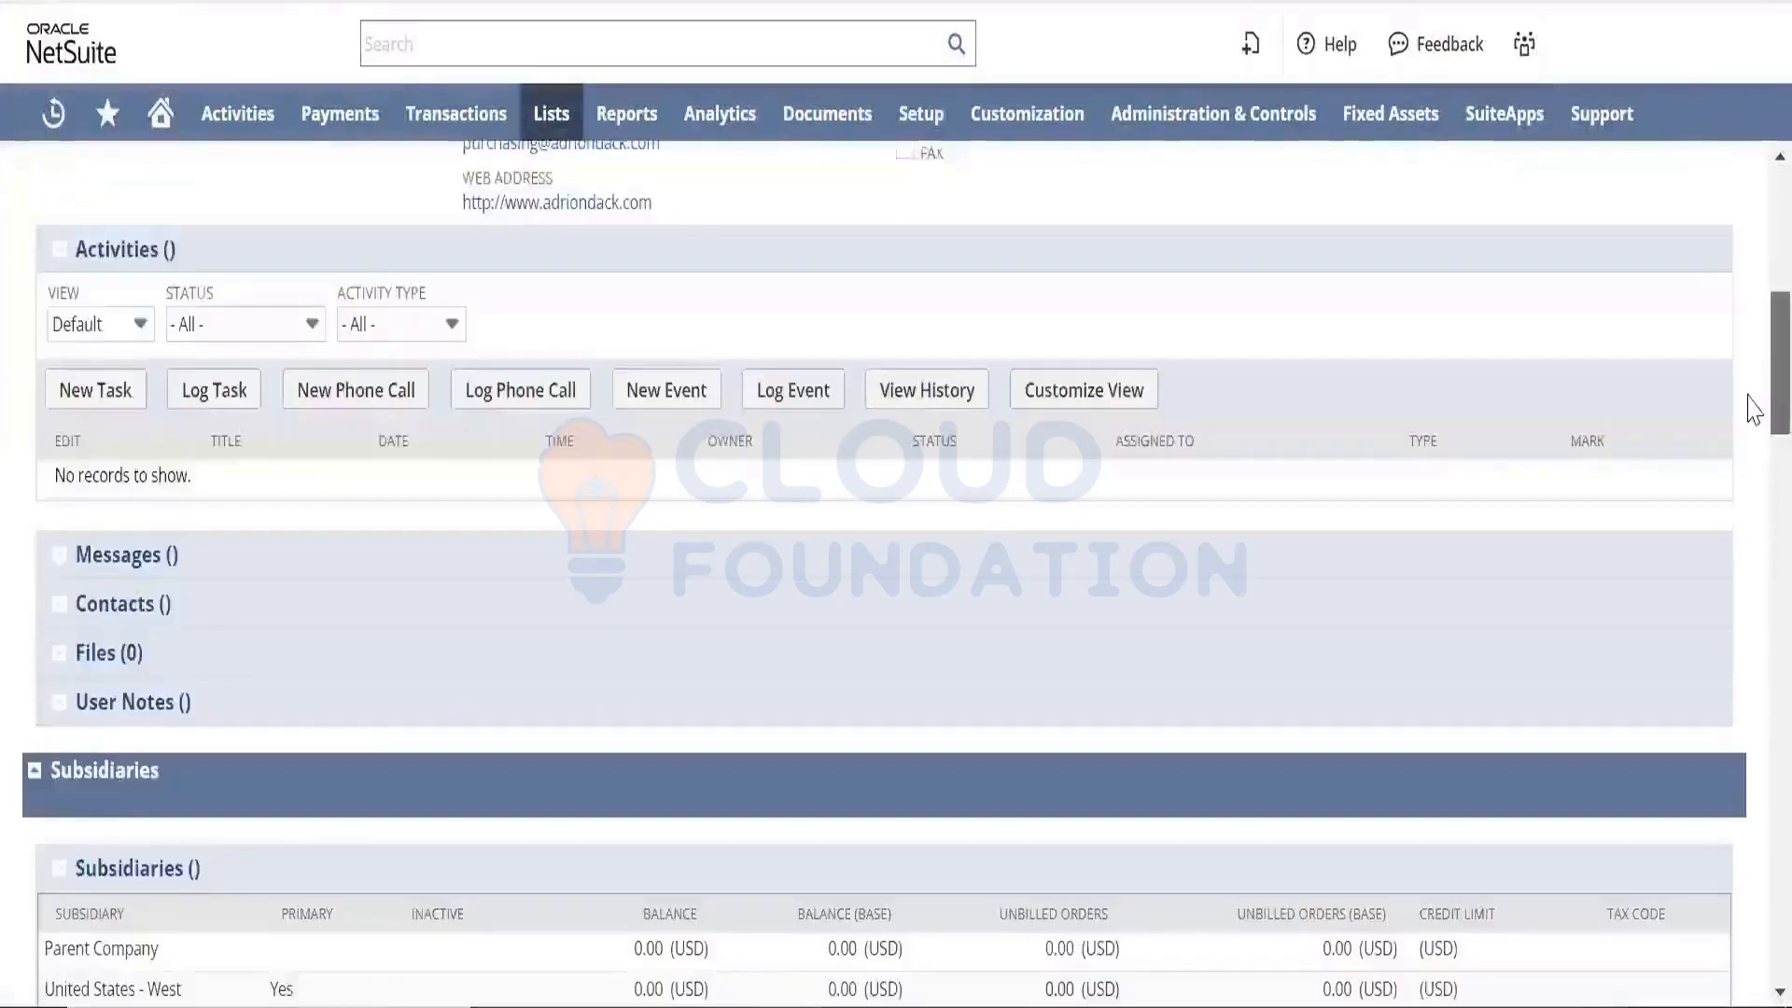
pyautogui.scroll(8, 1750, 406)
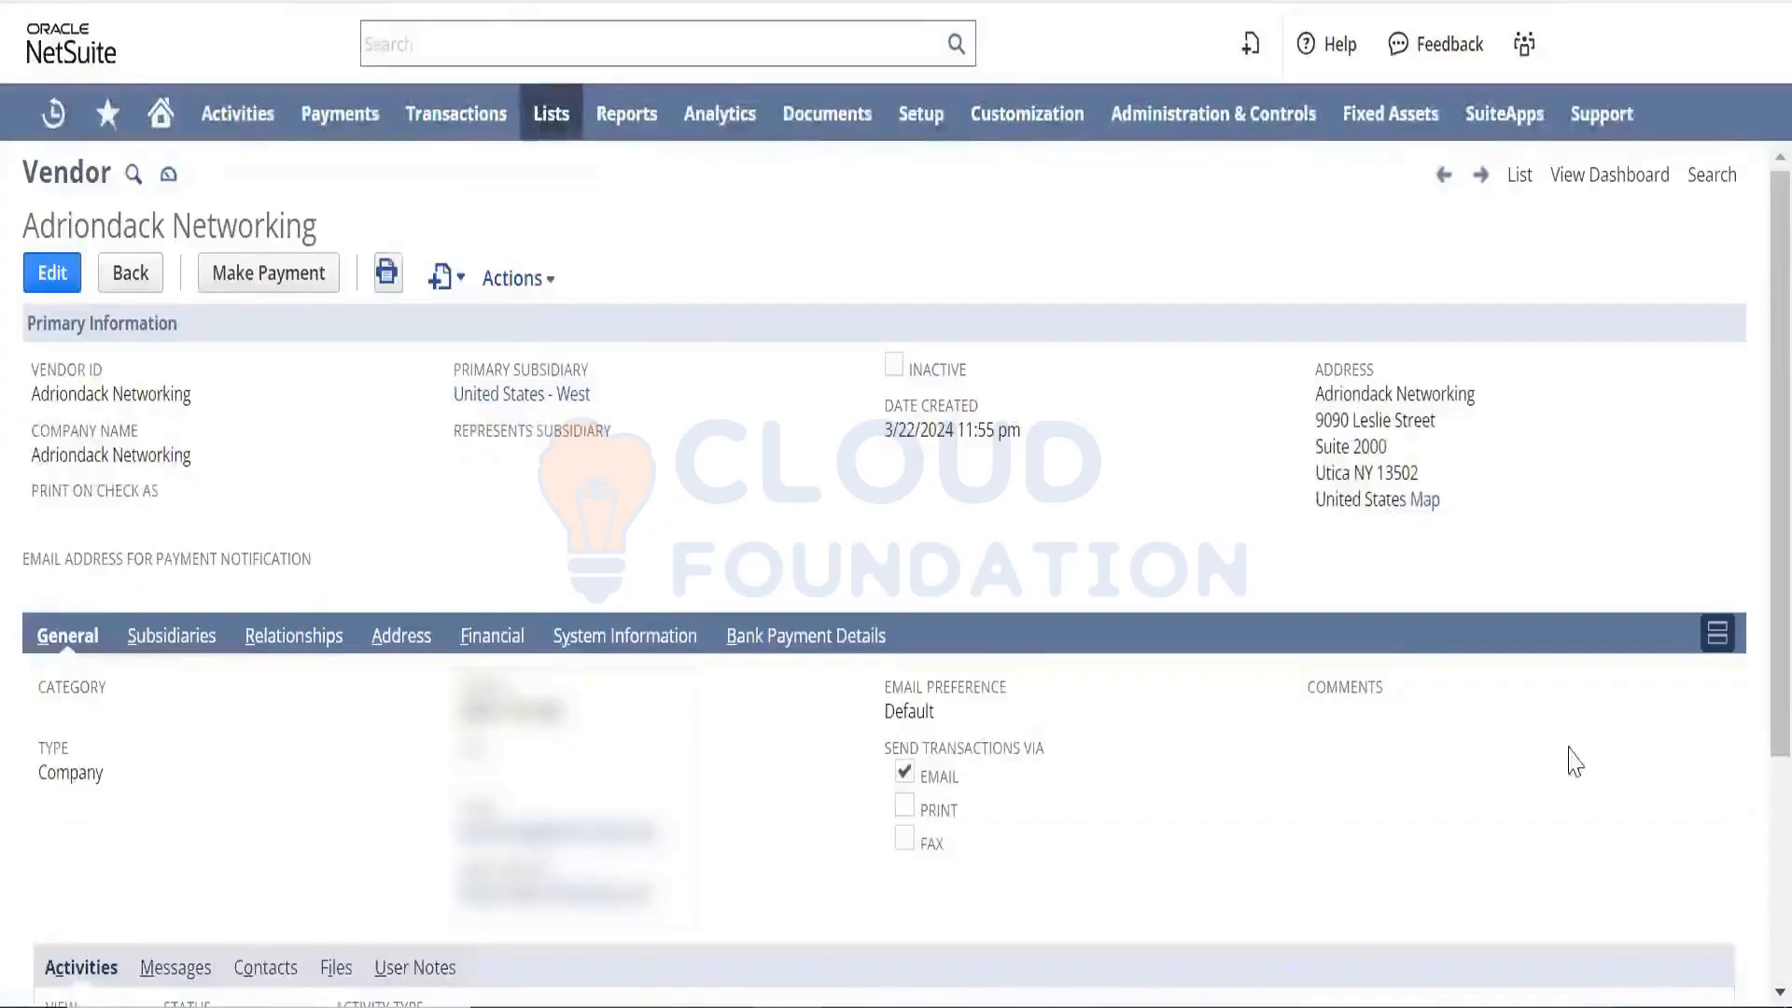
pyautogui.scroll(-4, 1748, 540)
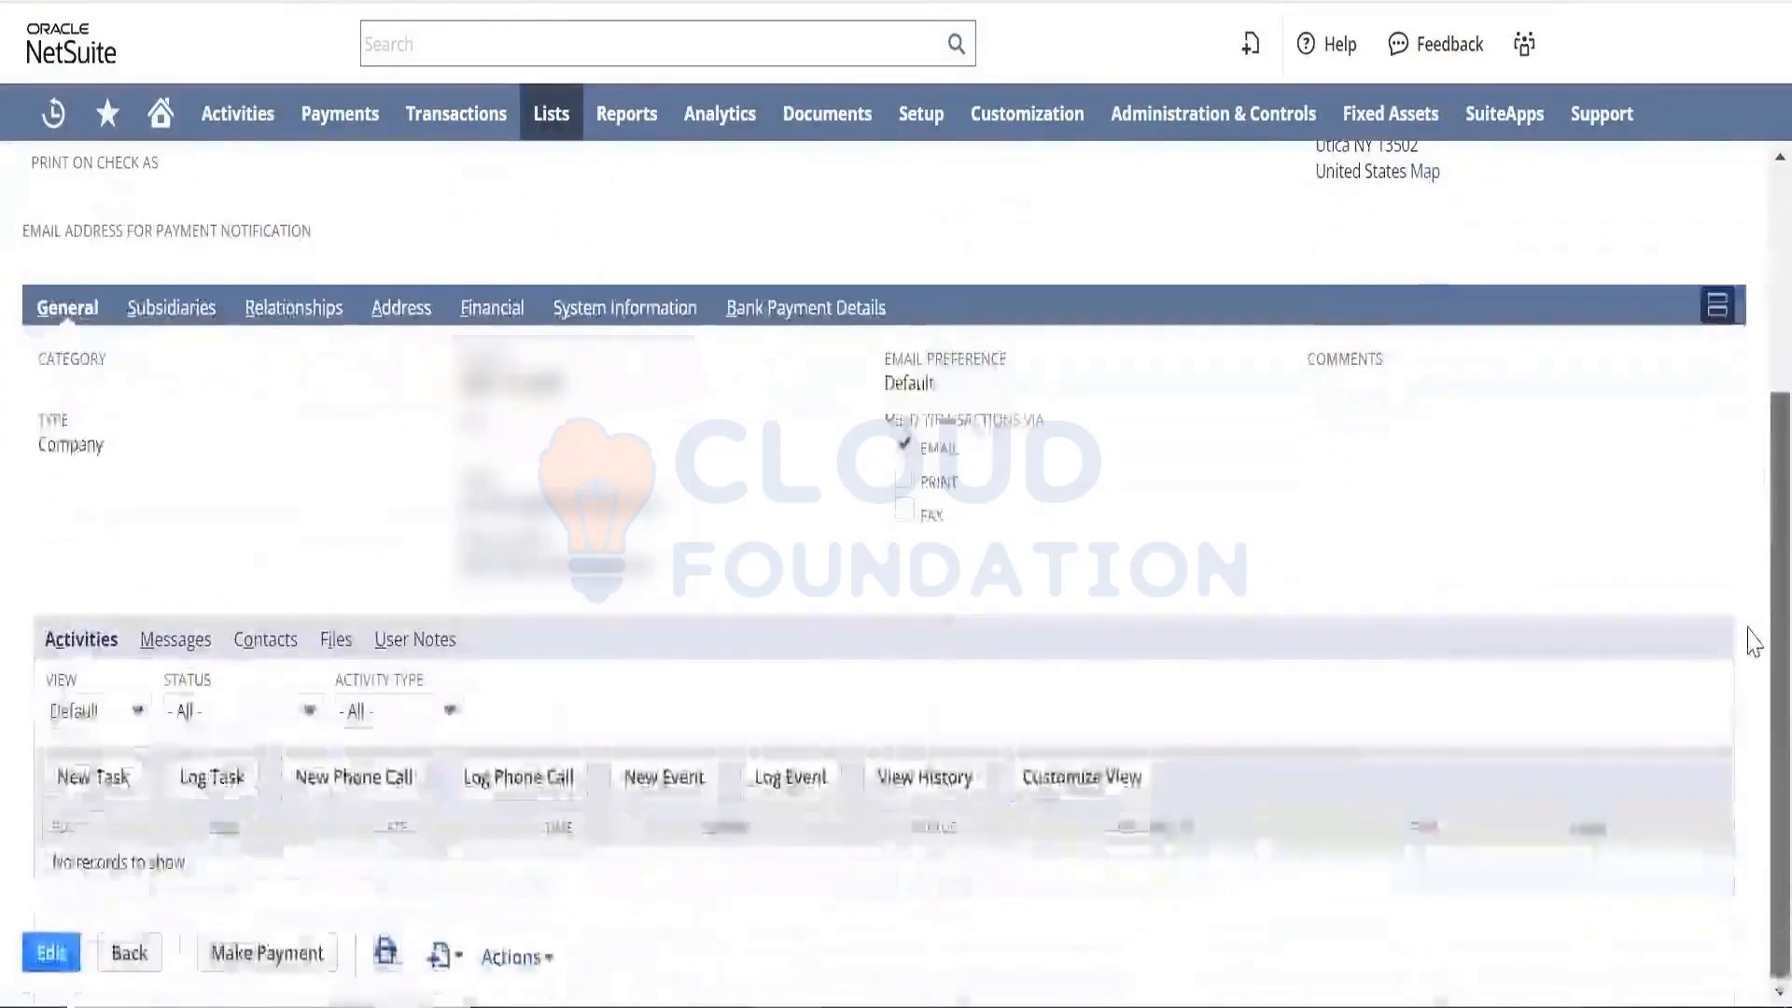
pyautogui.click(489, 309)
pyautogui.scroll(-3, 1748, 573)
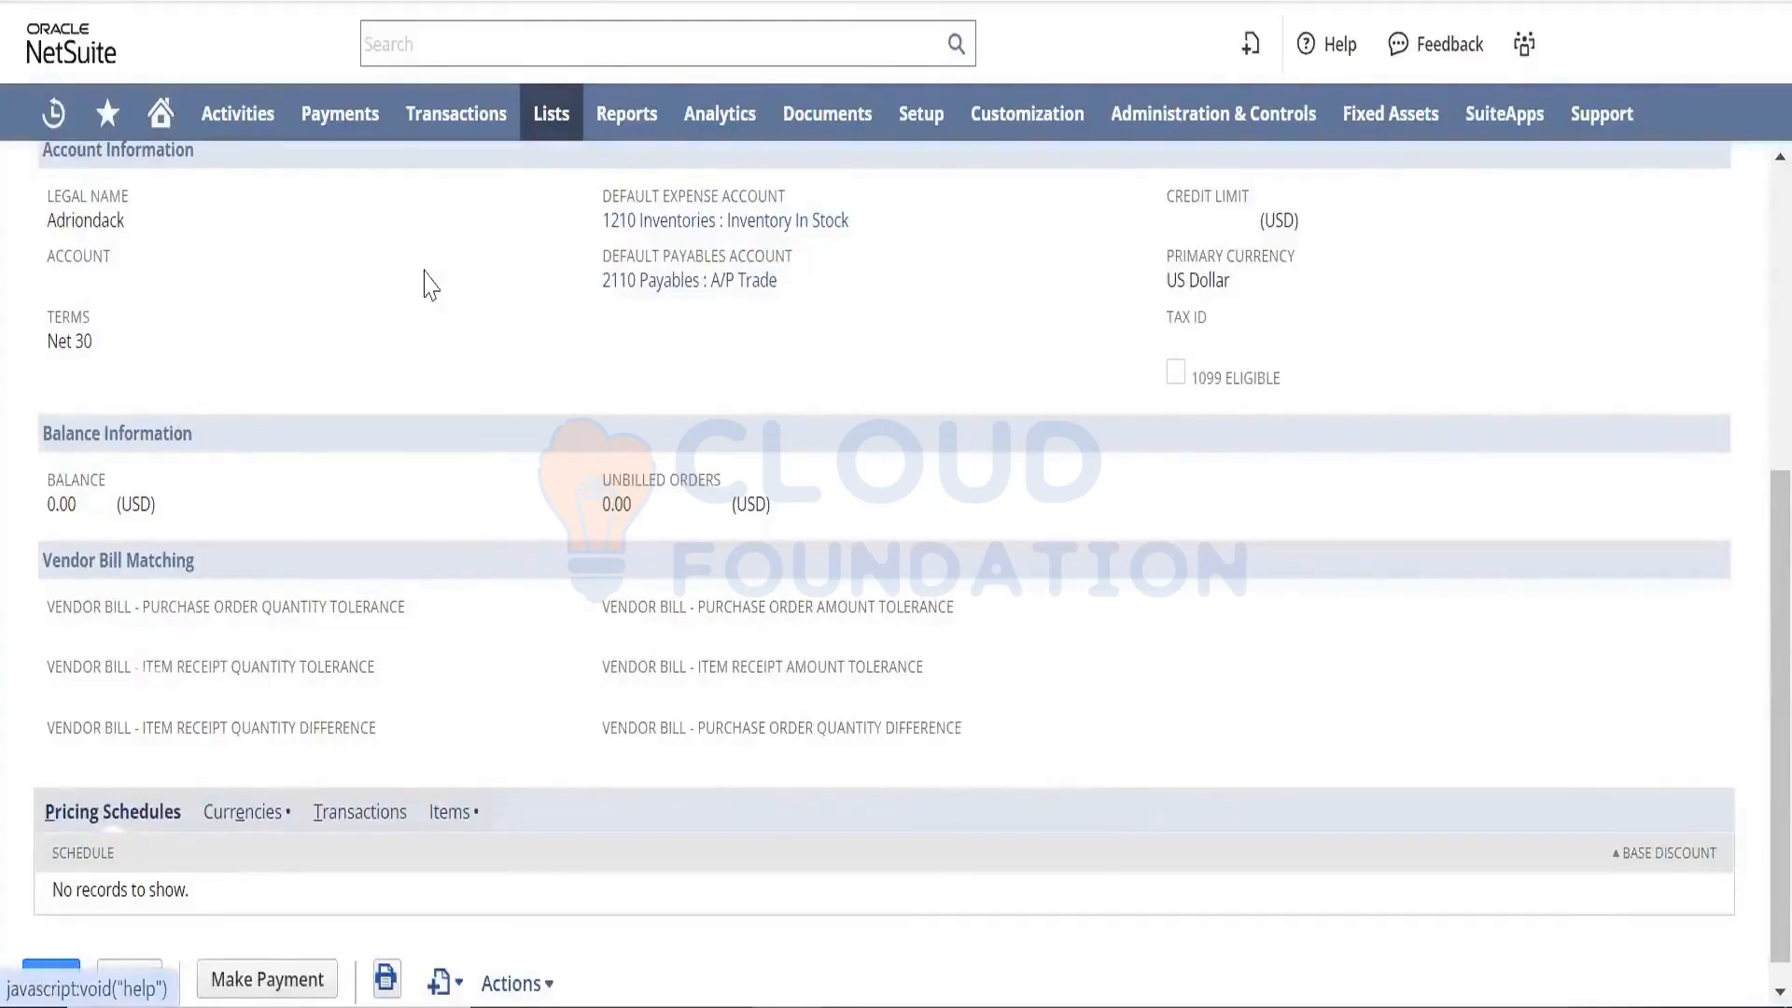
# Open a new inventory item form separately from the vendor record and go to its purchasing and inventory details.
pyautogui.moveTo(546, 117)
pyautogui.moveTo(592, 233)
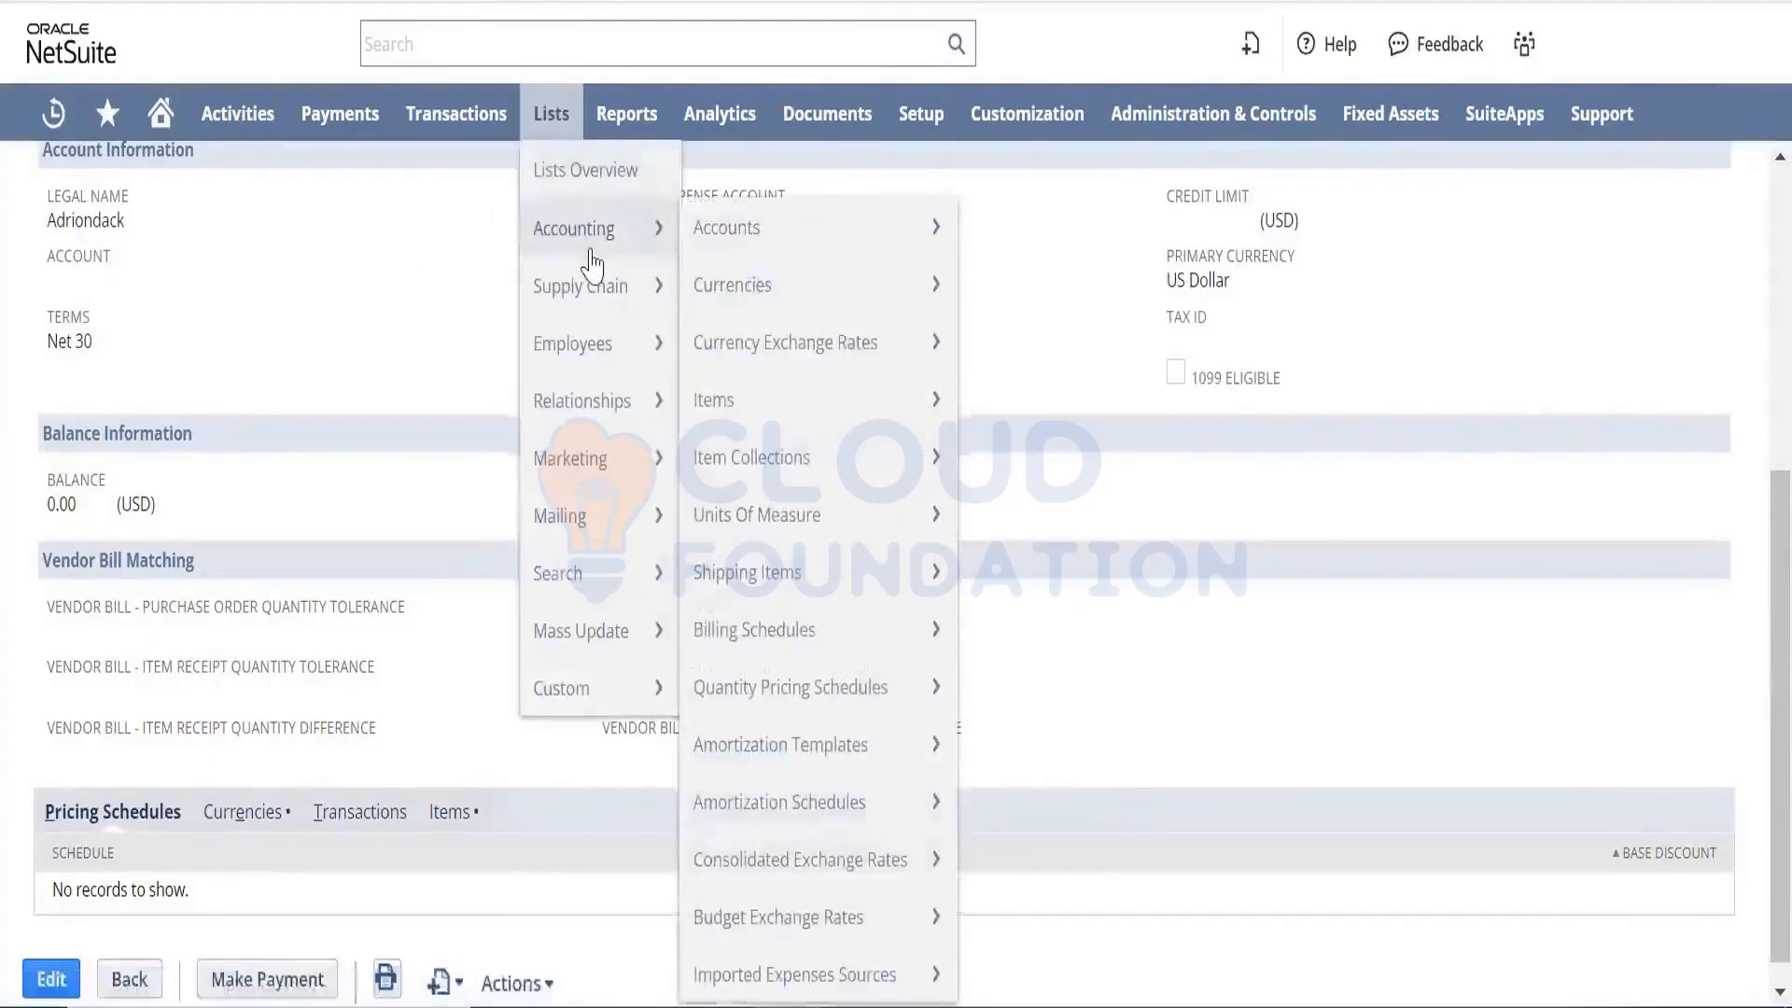
pyautogui.moveTo(845, 400)
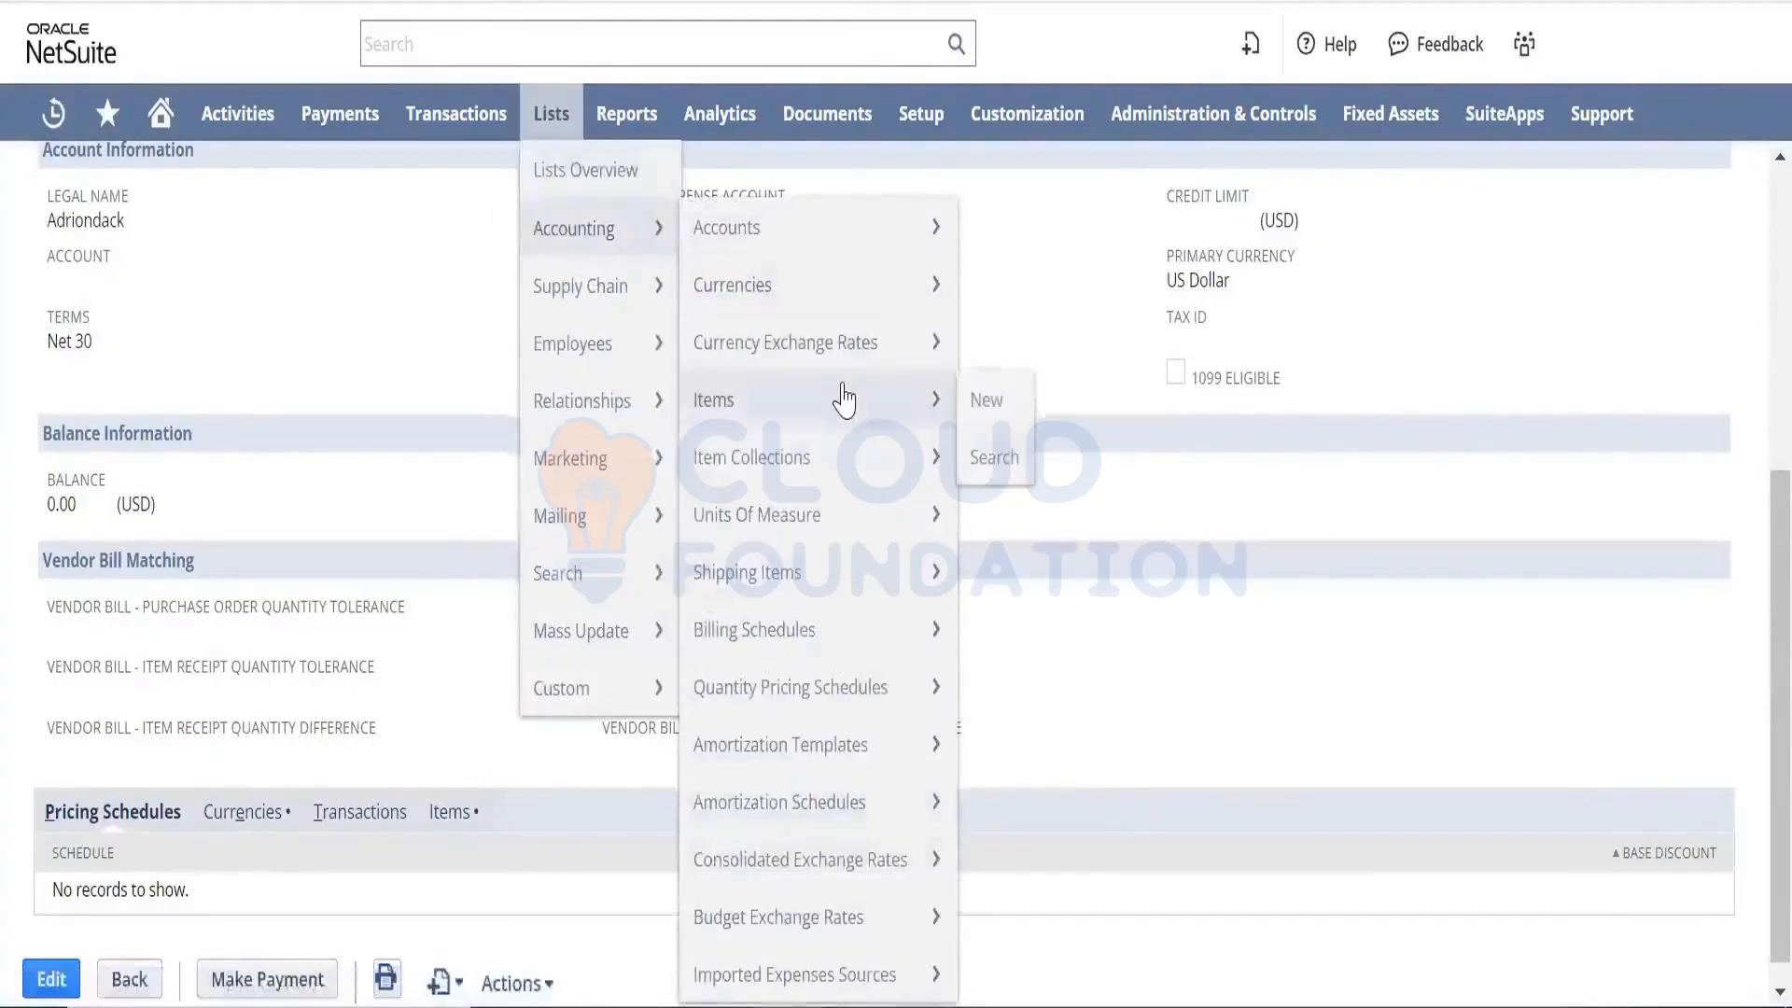
pyautogui.rightClick(989, 398)
pyautogui.click(1036, 429)
pyautogui.click(987, 400)
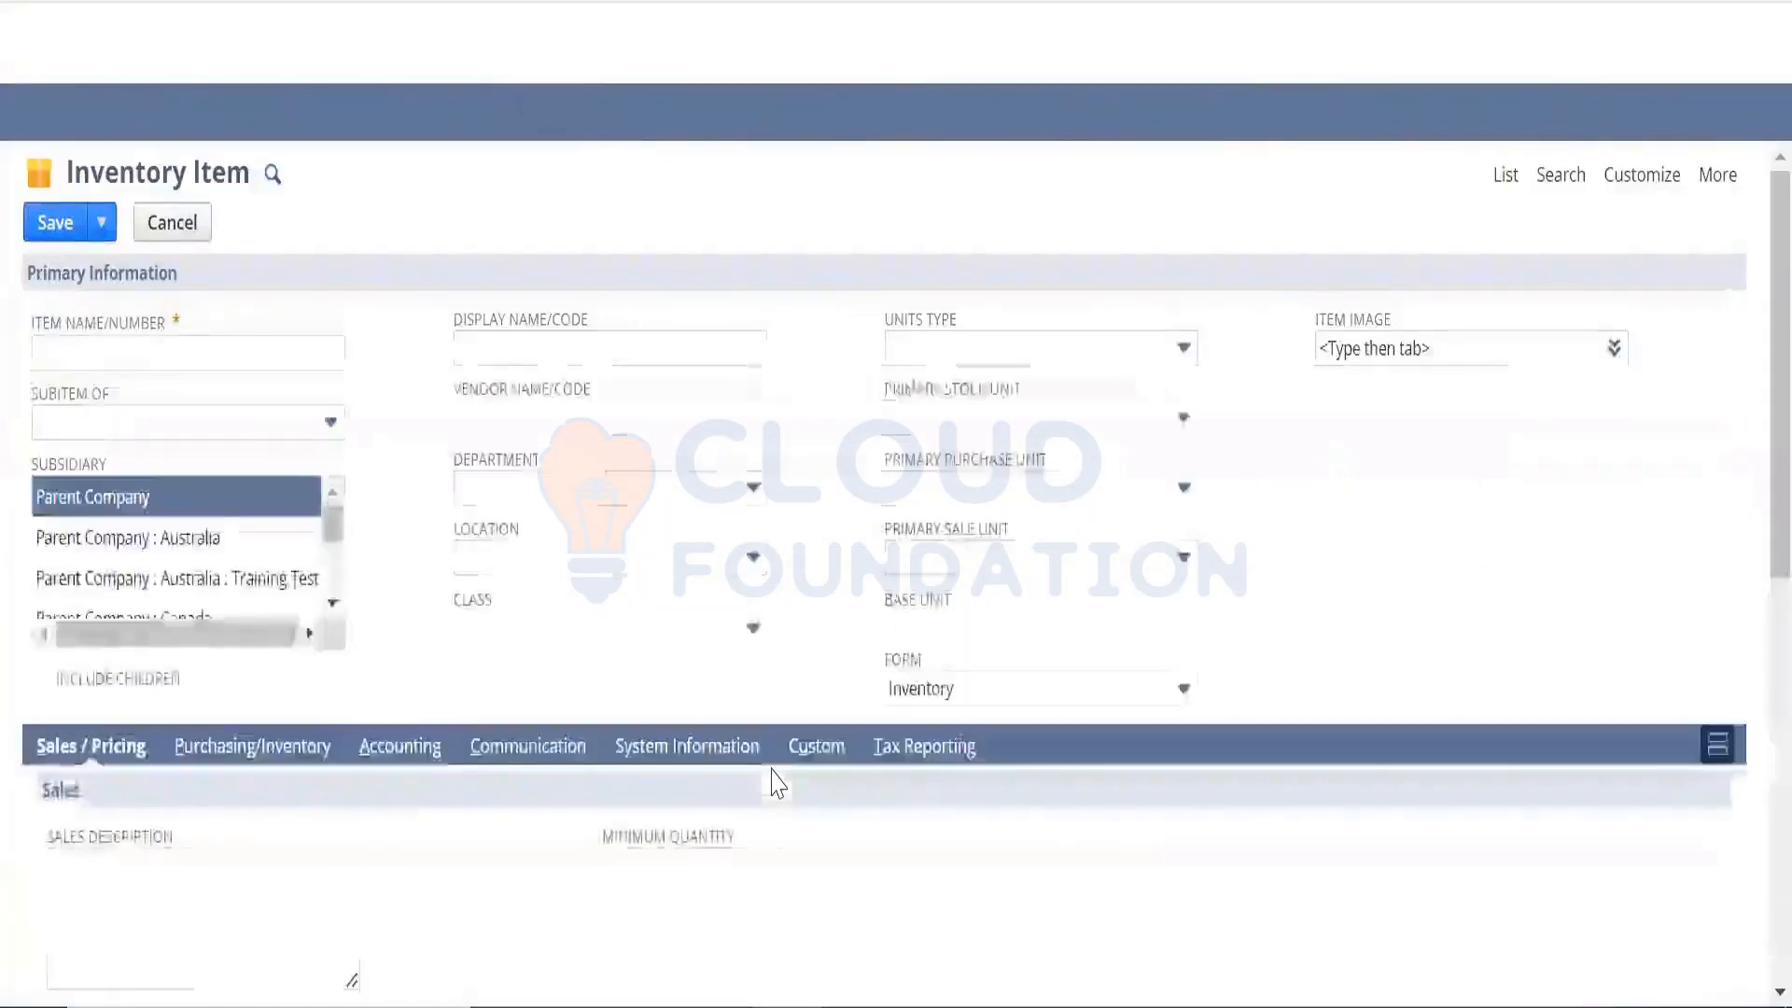
pyautogui.click(235, 747)
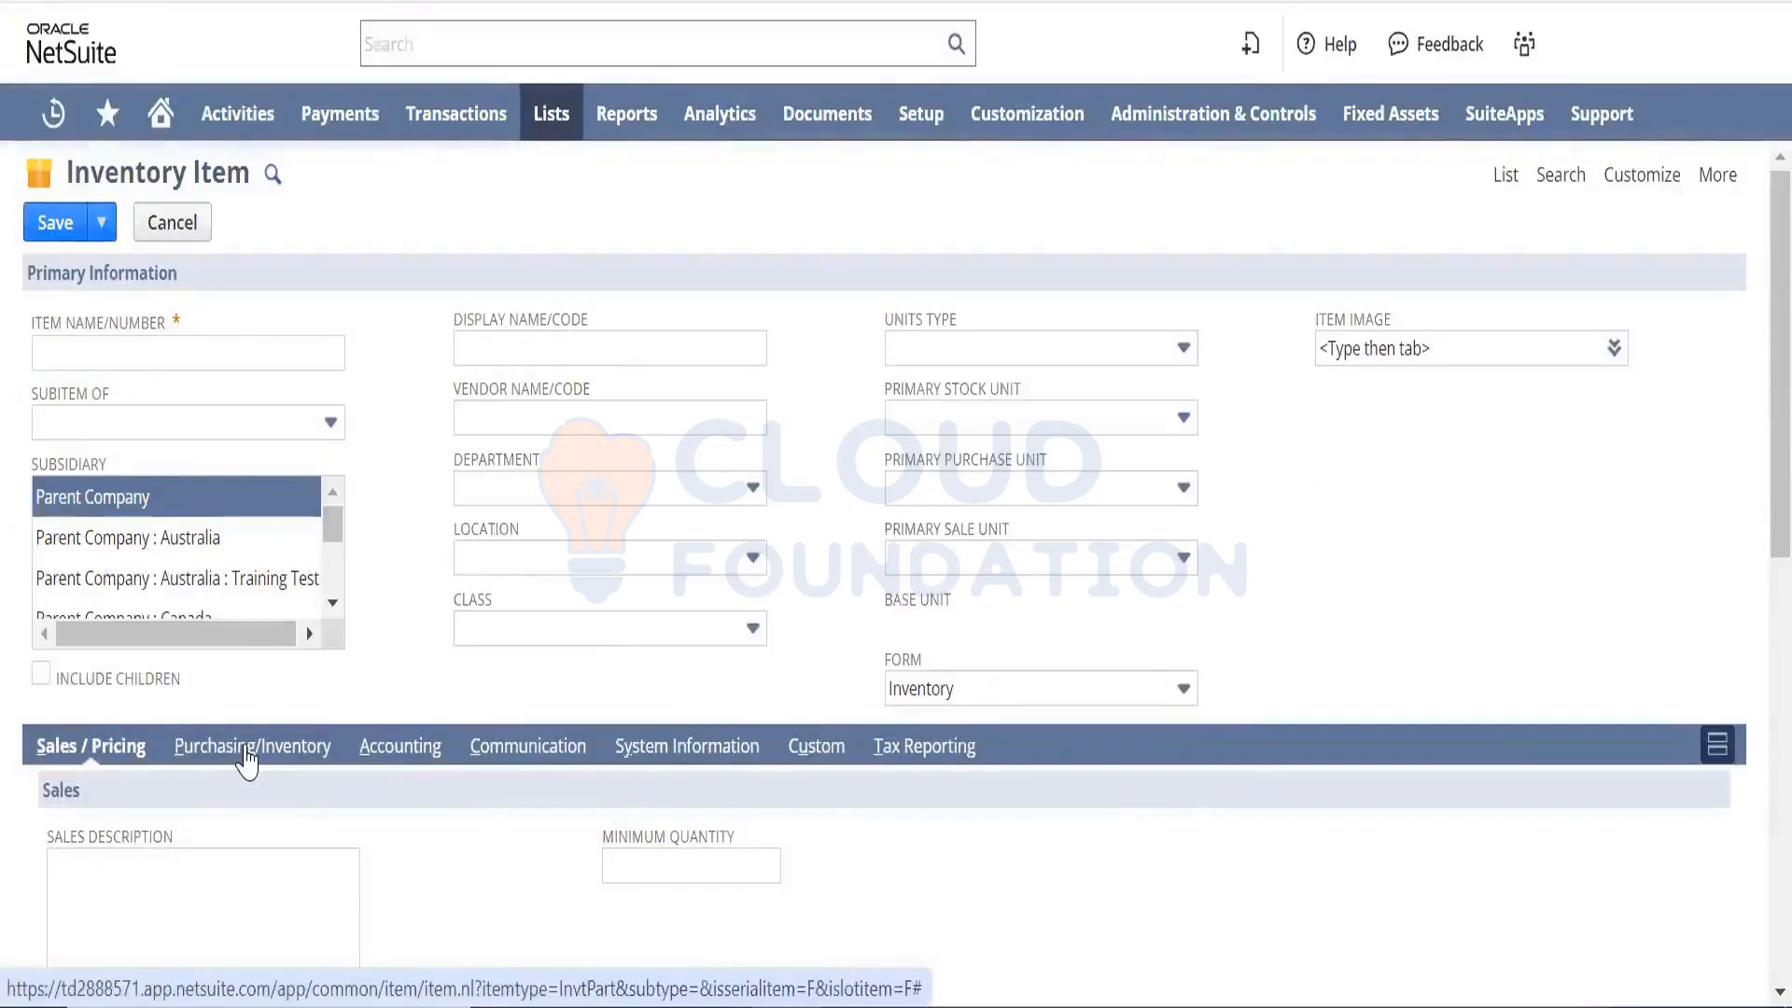